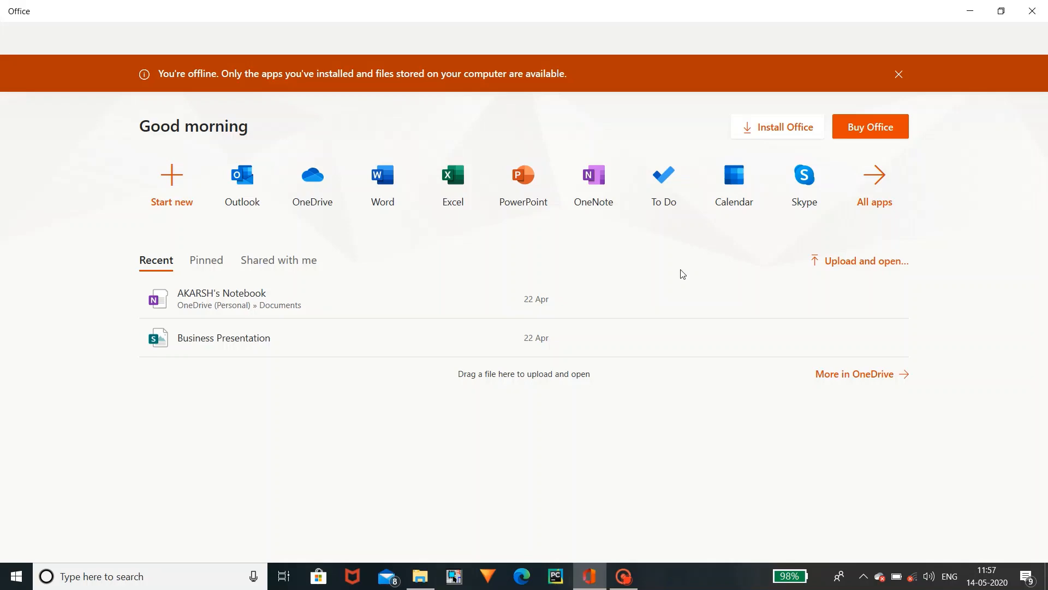
- View all available Office apps, close the Office hub, and launch Word by searching for "word"
{"action": "left_click", "coordinate": [874, 185]}
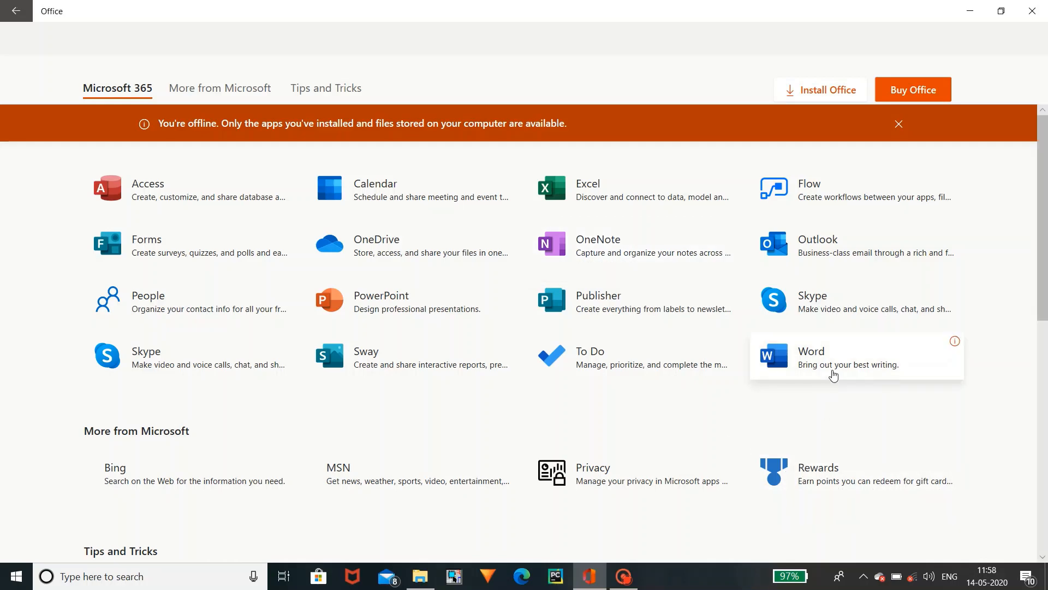
{"action": "left_click", "coordinate": [1034, 7]}
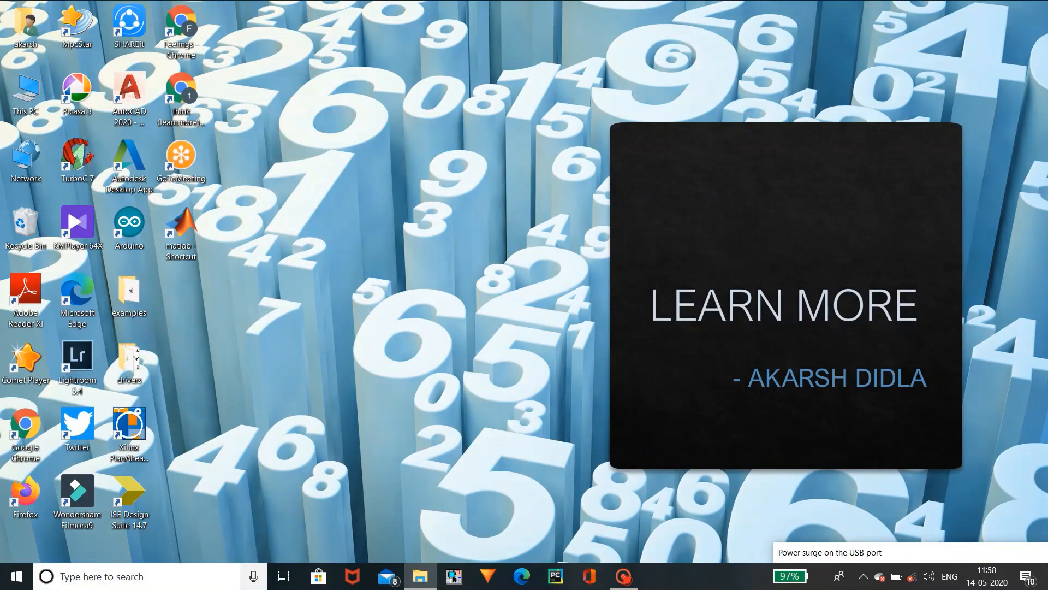
{"action": "left_click", "coordinate": [206, 576]}
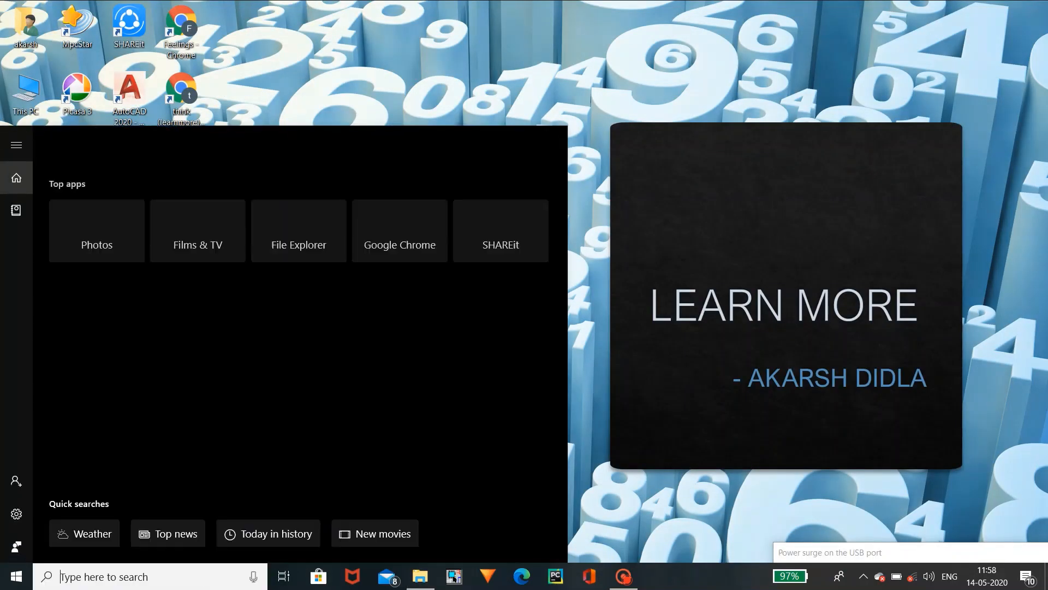
{"action": "type", "text": "word"}
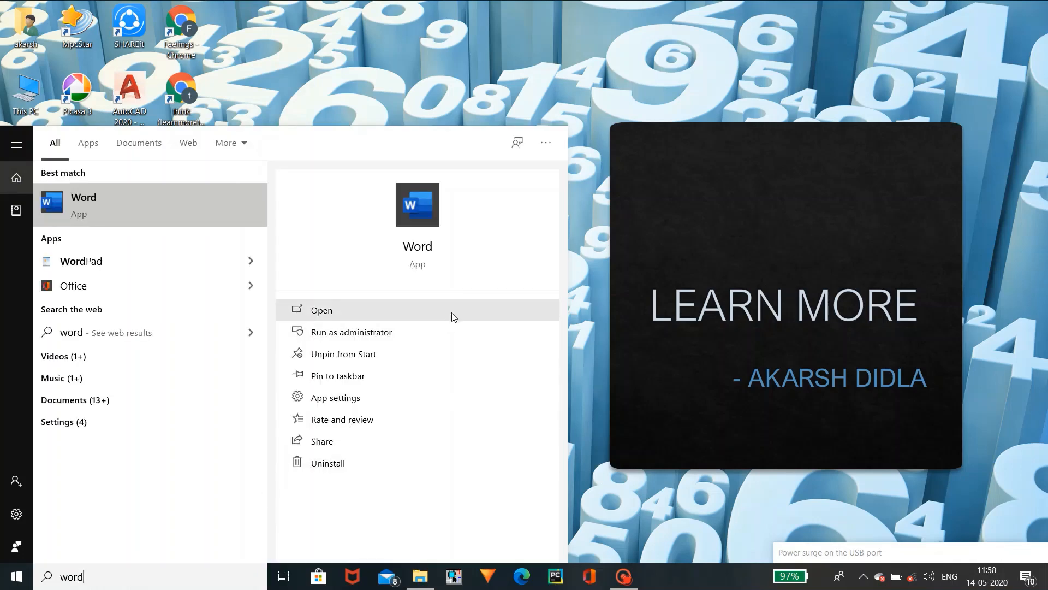
{"action": "left_click", "coordinate": [452, 315]}
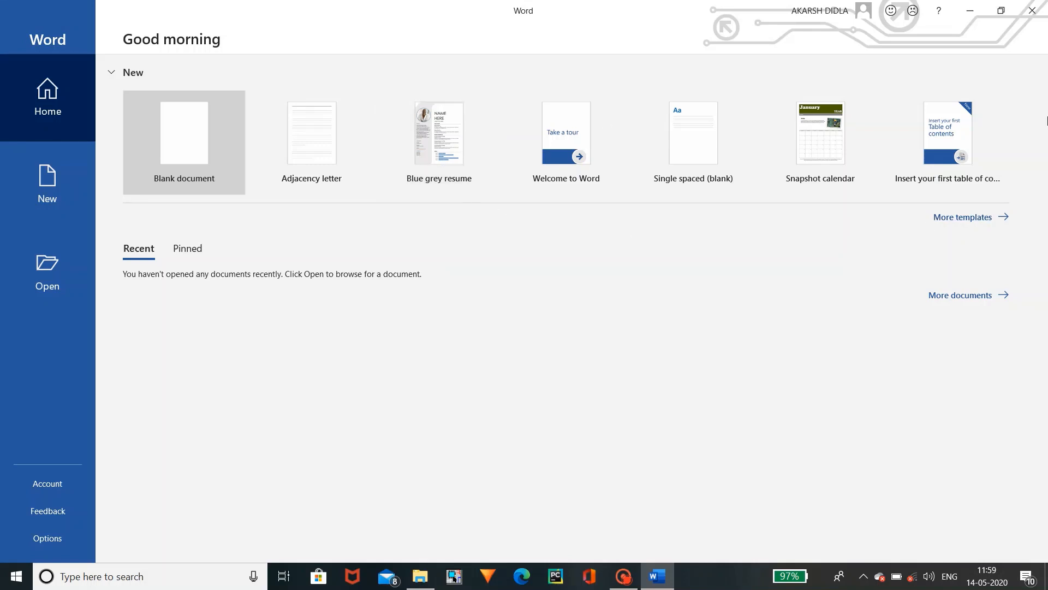
- Look through the start screen's template gallery, its pages for new and existing documents, and return to the home page
{"action": "left_click", "coordinate": [982, 218]}
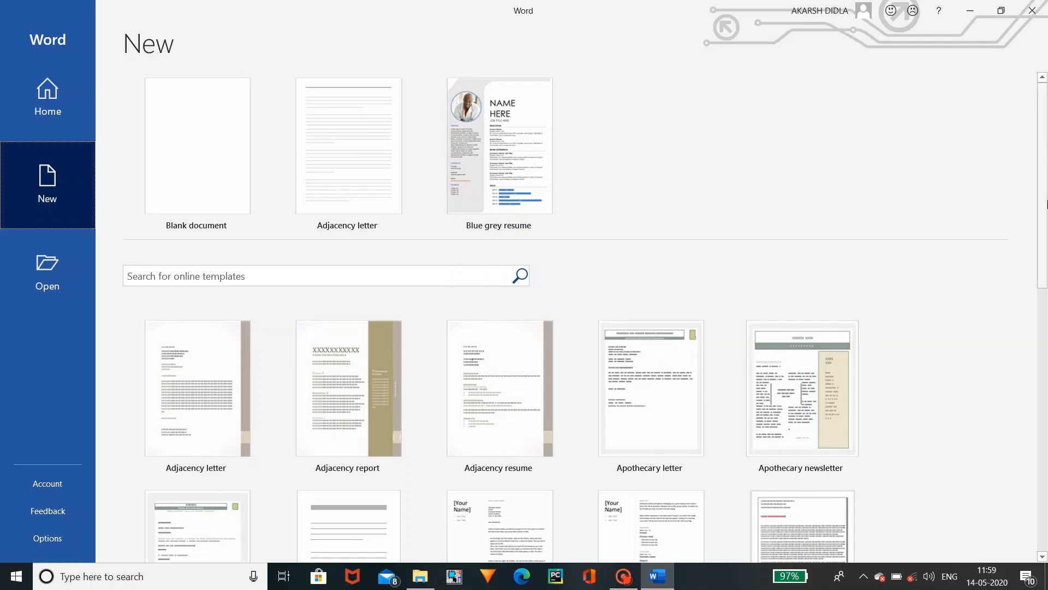
{"action": "left_click_drag", "start_coordinate": [1047, 229], "coordinate": [1047, 403]}
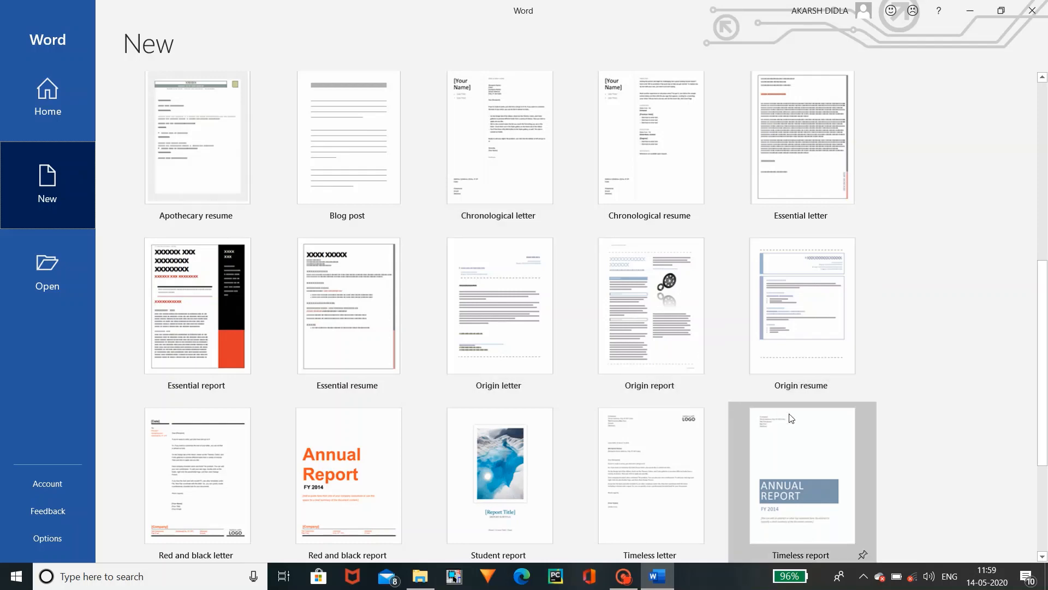
{"action": "left_click_drag", "start_coordinate": [1047, 411], "coordinate": [1047, 75]}
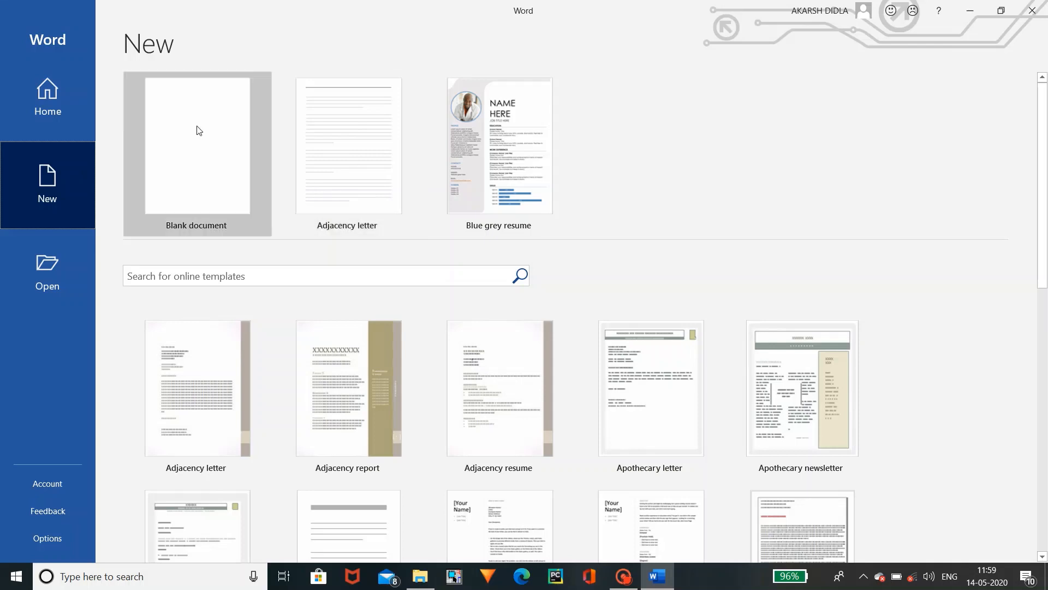
{"action": "left_click", "coordinate": [90, 109]}
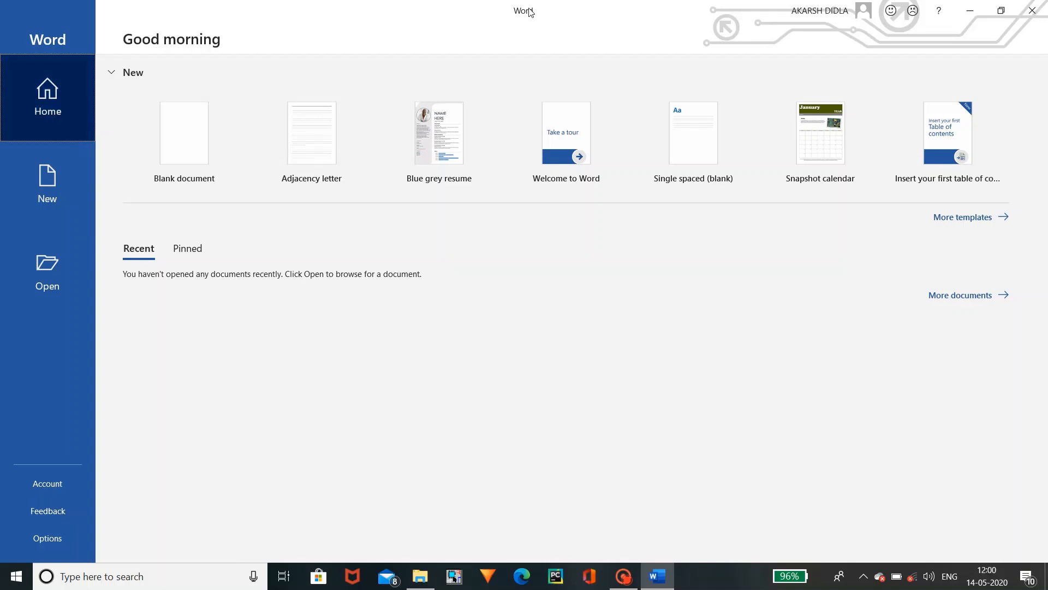
{"action": "left_click", "coordinate": [55, 179]}
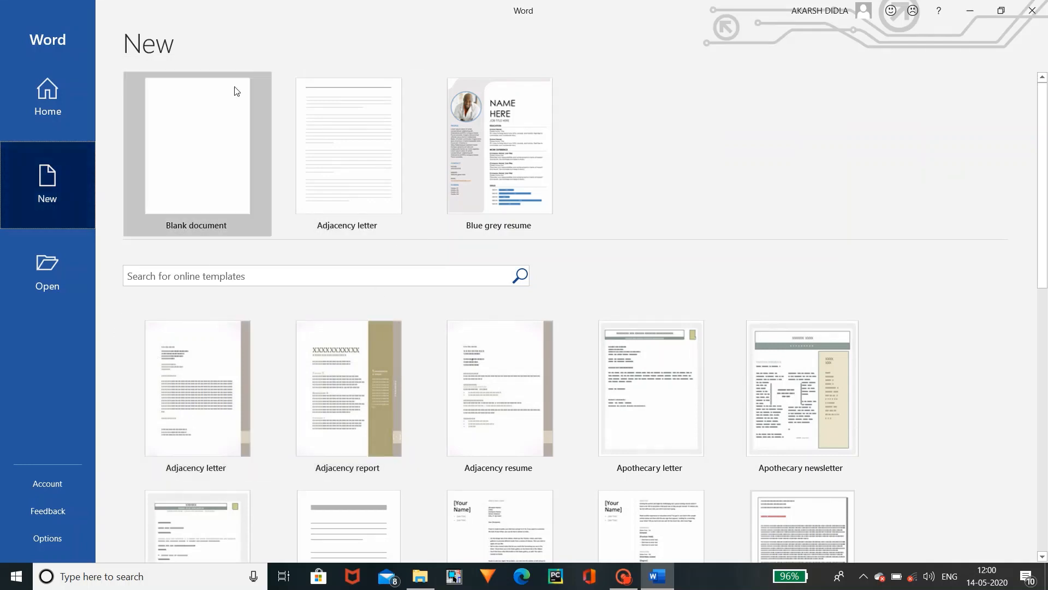
{"action": "left_click", "coordinate": [21, 263]}
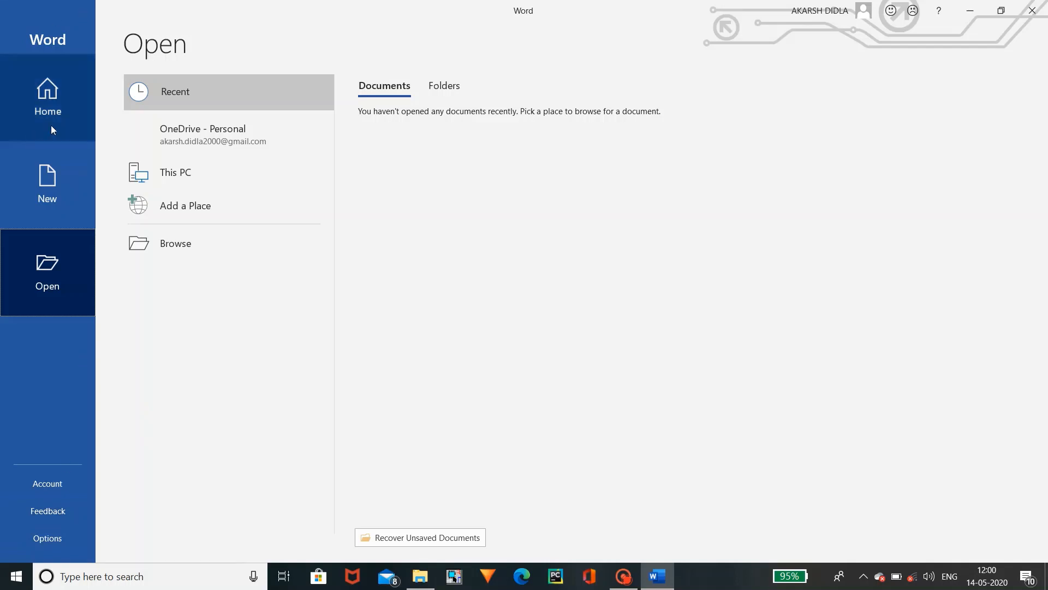
{"action": "left_click", "coordinate": [59, 105]}
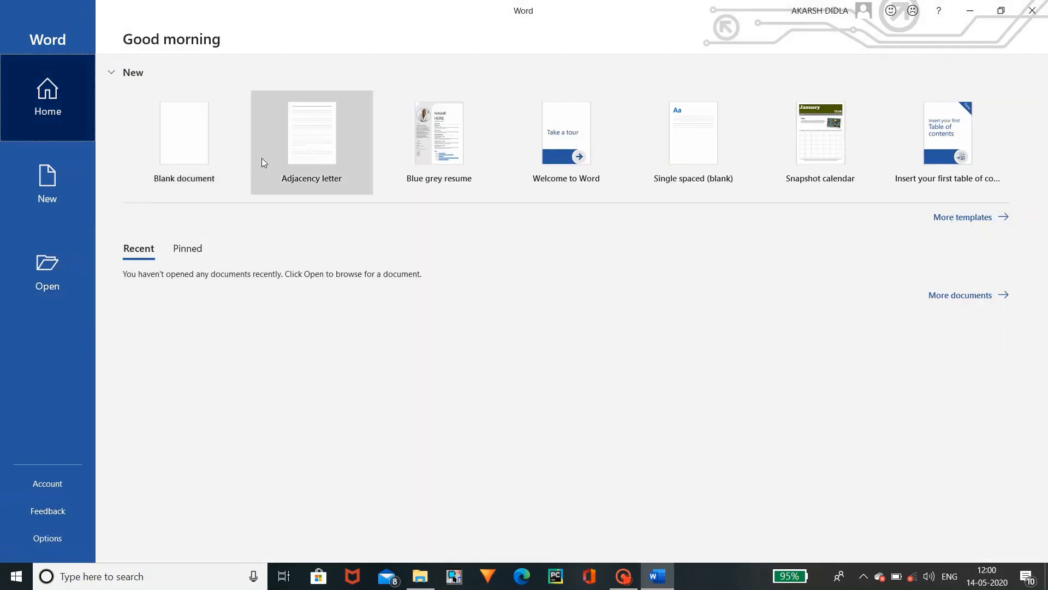
- Create a blank document and review its share and export options before returning to the page
{"action": "left_click", "coordinate": [195, 155]}
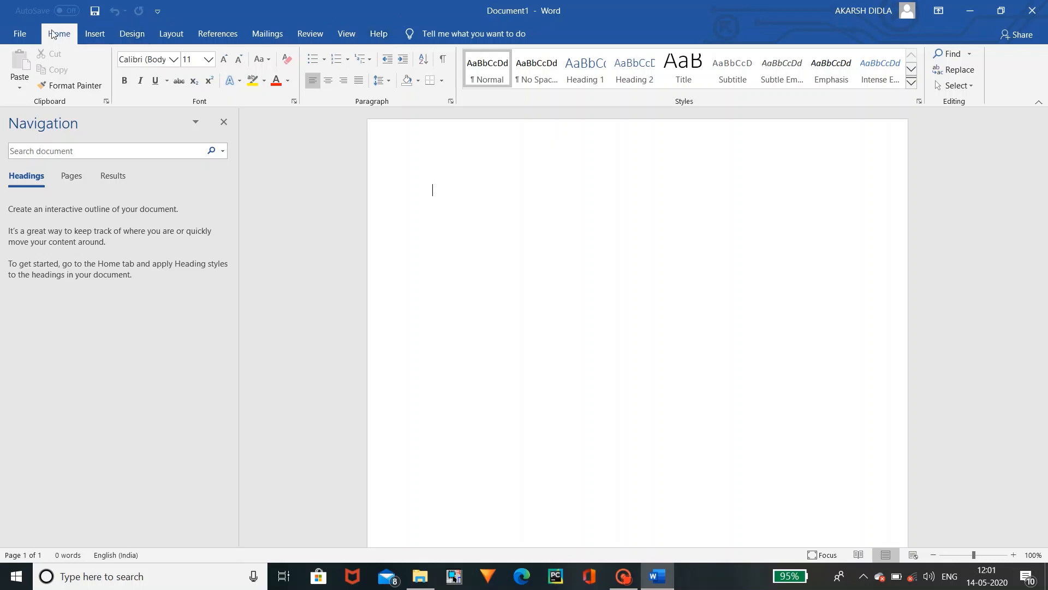
{"action": "left_click", "coordinate": [20, 34]}
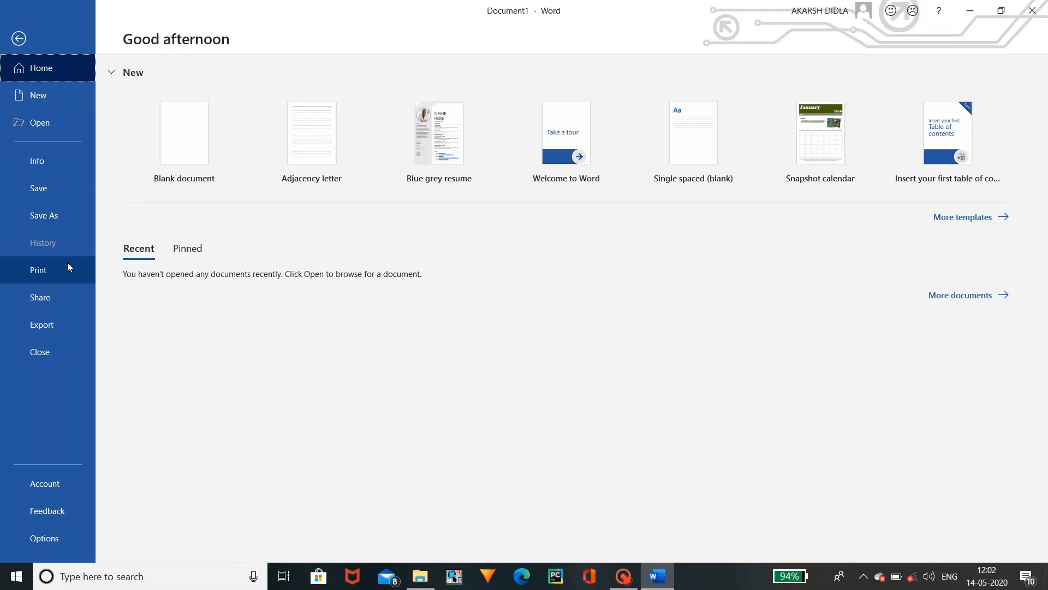
{"action": "left_click", "coordinate": [72, 295]}
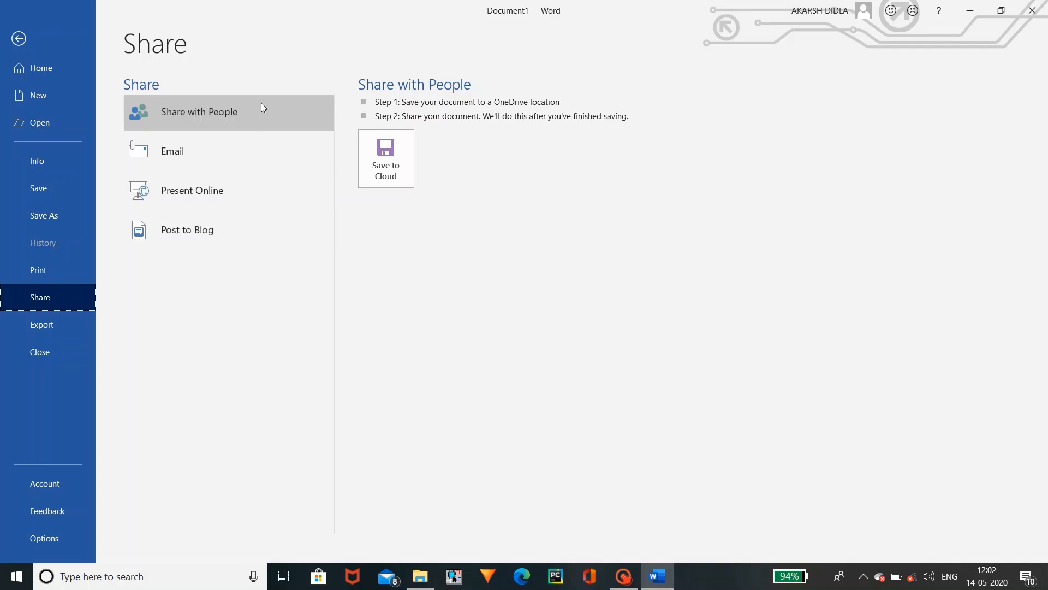
{"action": "left_click", "coordinate": [65, 325]}
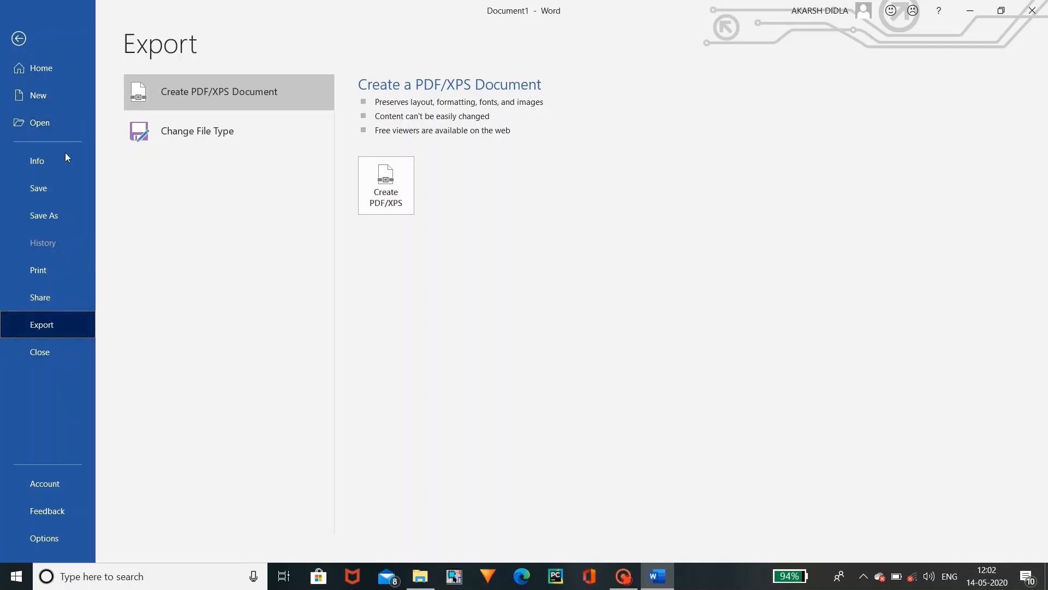
{"action": "left_click", "coordinate": [18, 39]}
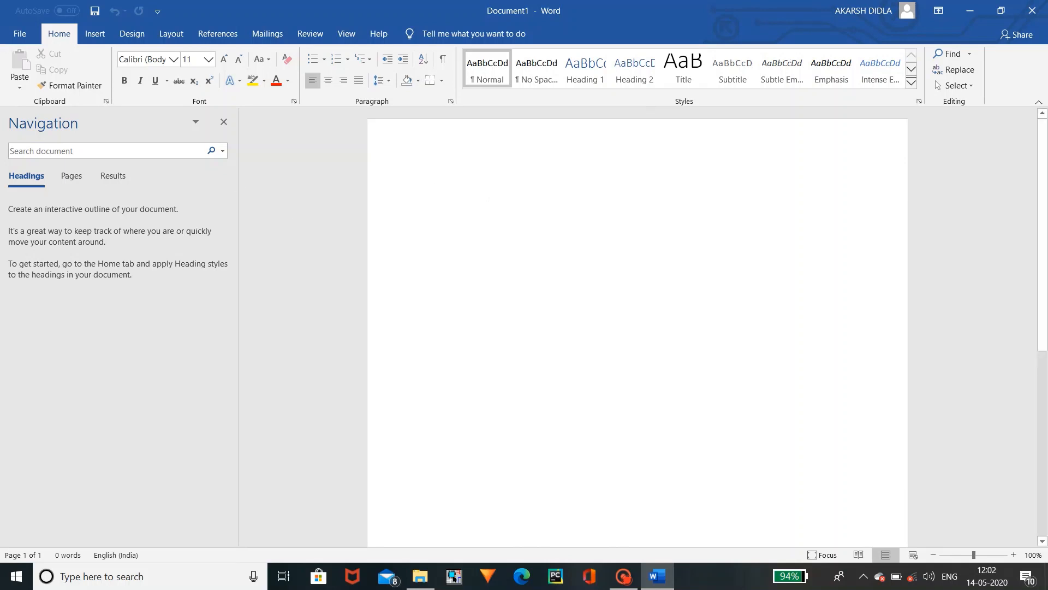
- Write "How to learn ms word" on the first line of the document
{"action": "type", "text": "h"}
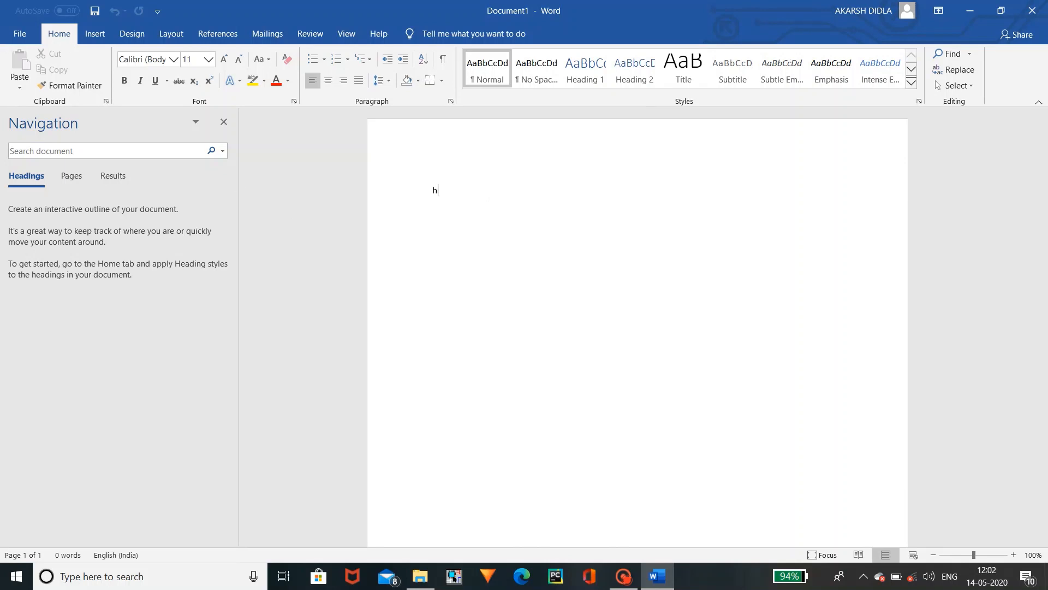
{"action": "type", "text": "ow to learn ms "}
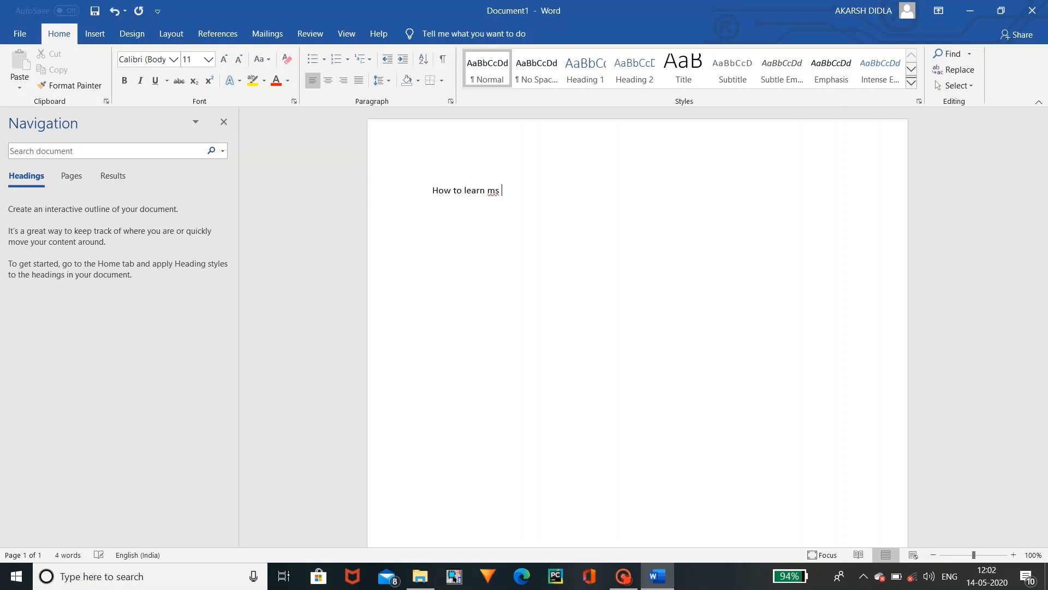
{"action": "type", "text": "worrd"}
{"action": "key", "text": "Left"}
{"action": "key", "text": "BackSpace"}
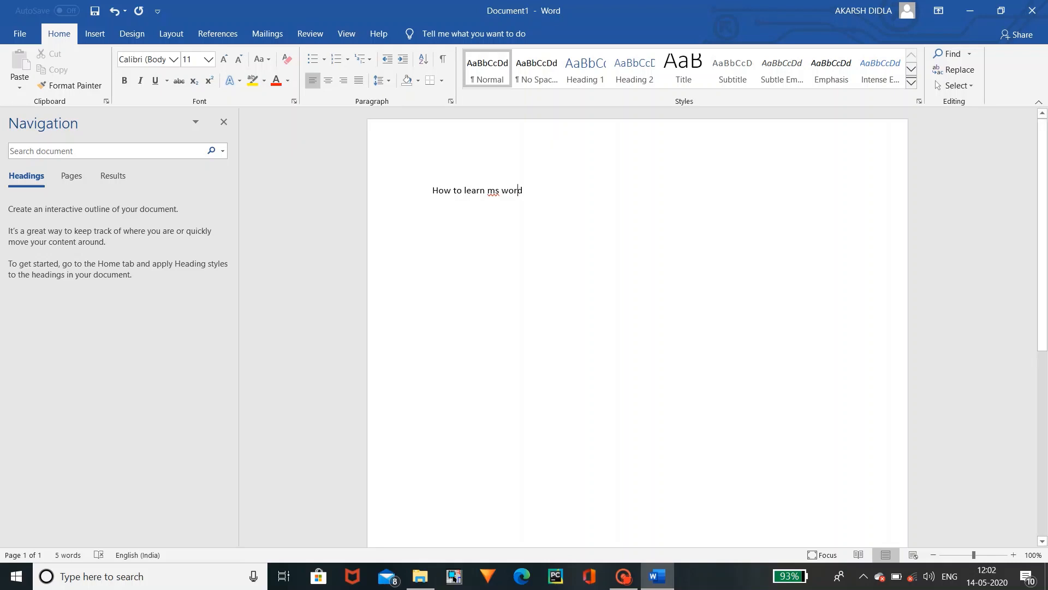
- Make the line "How to learn ms word" bold, italic and underlined, and highlight it in yellow
{"action": "left_click_drag", "start_coordinate": [523, 191], "coordinate": [420, 200]}
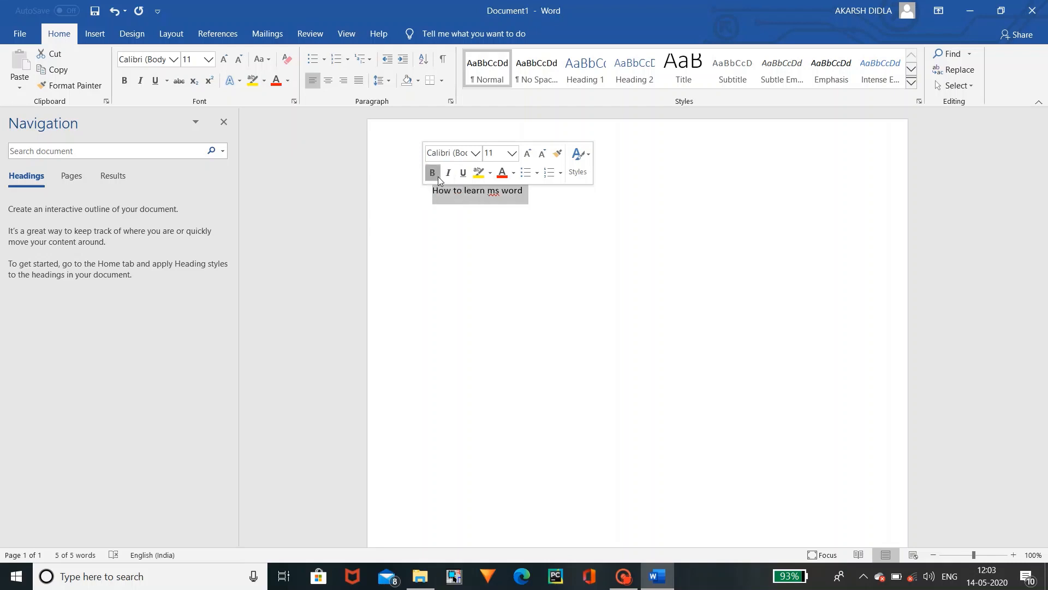
{"action": "left_click", "coordinate": [438, 176]}
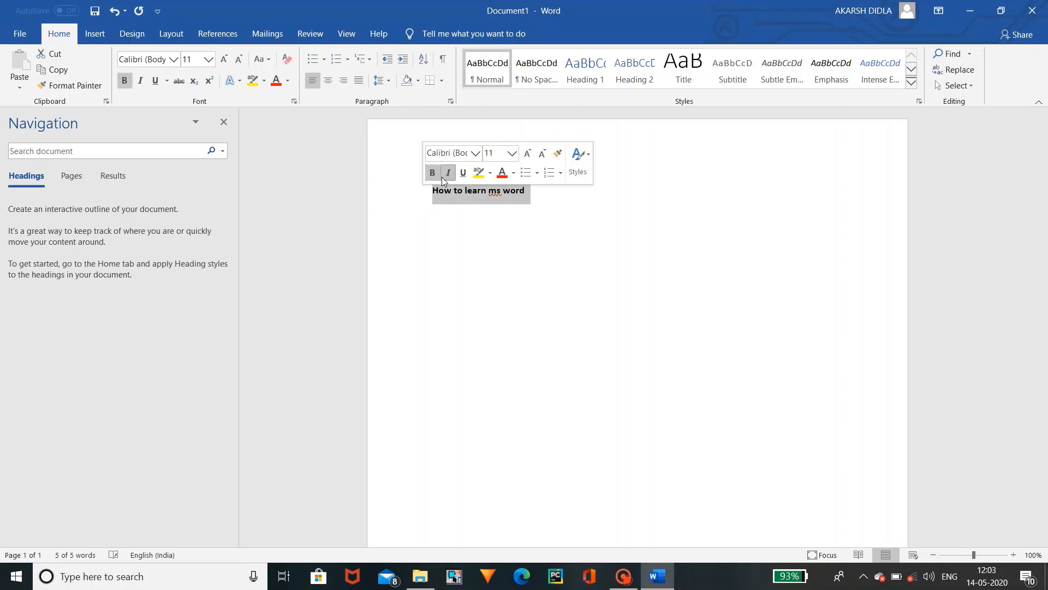
{"action": "left_click", "coordinate": [448, 176]}
{"action": "left_click", "coordinate": [464, 173]}
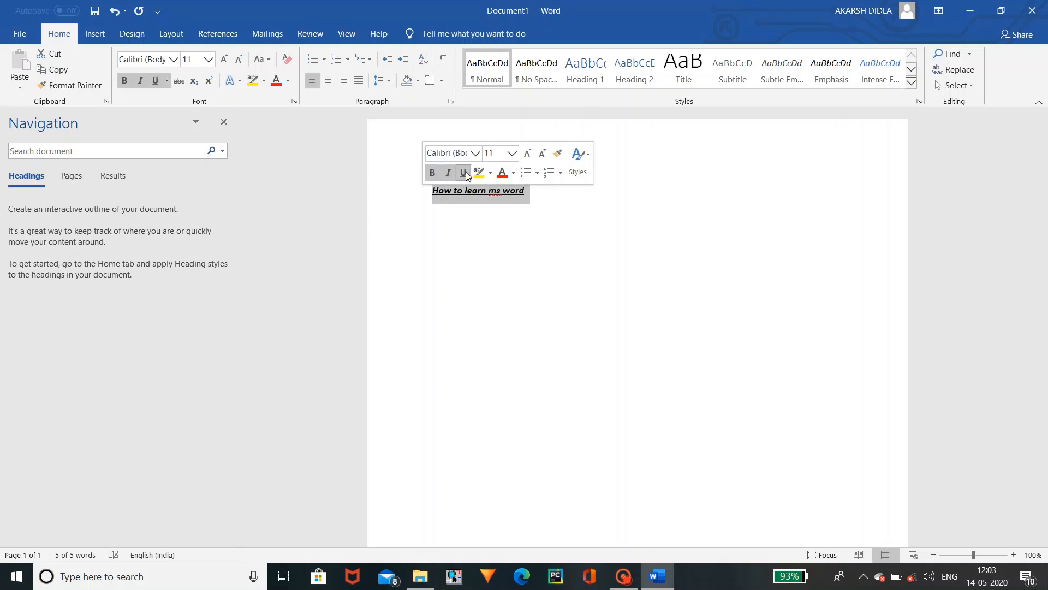
{"action": "left_click", "coordinate": [479, 174]}
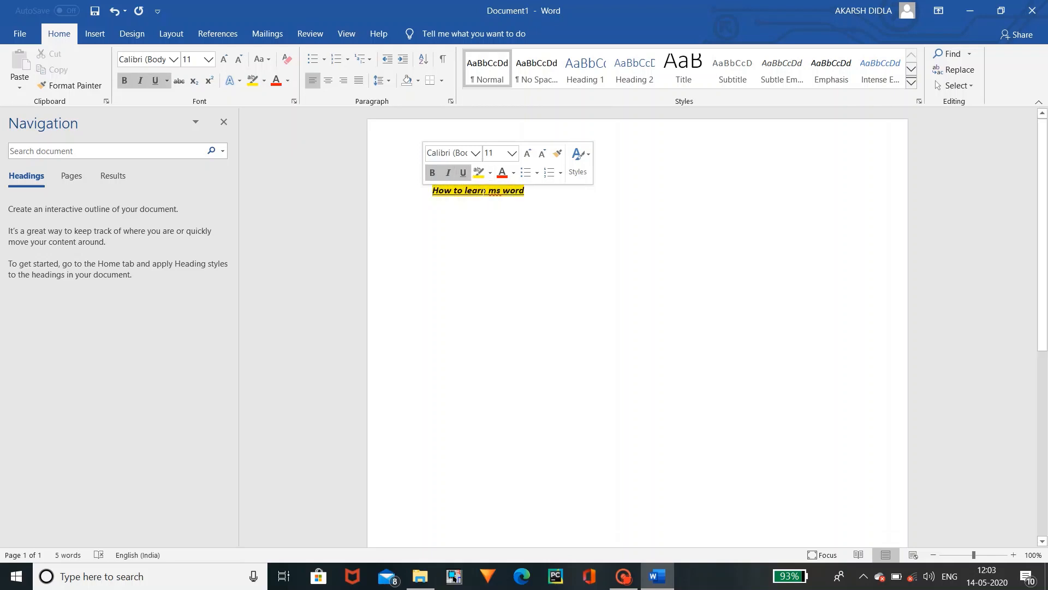
- Pick dark blue as the text highlight colour and a light orange as the font colour
{"action": "left_click", "coordinate": [490, 174]}
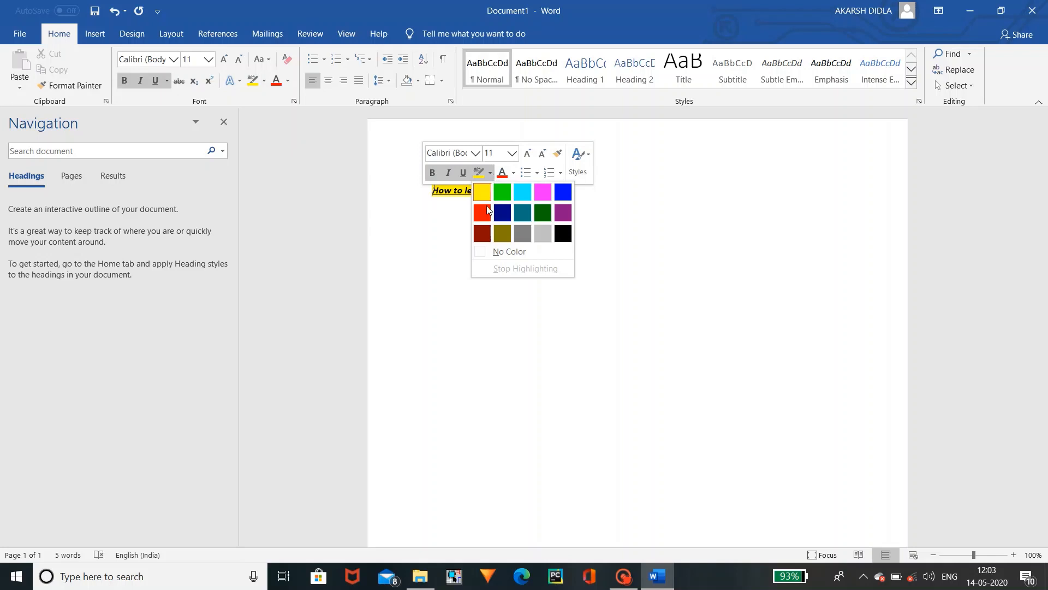
{"action": "left_click", "coordinate": [502, 214]}
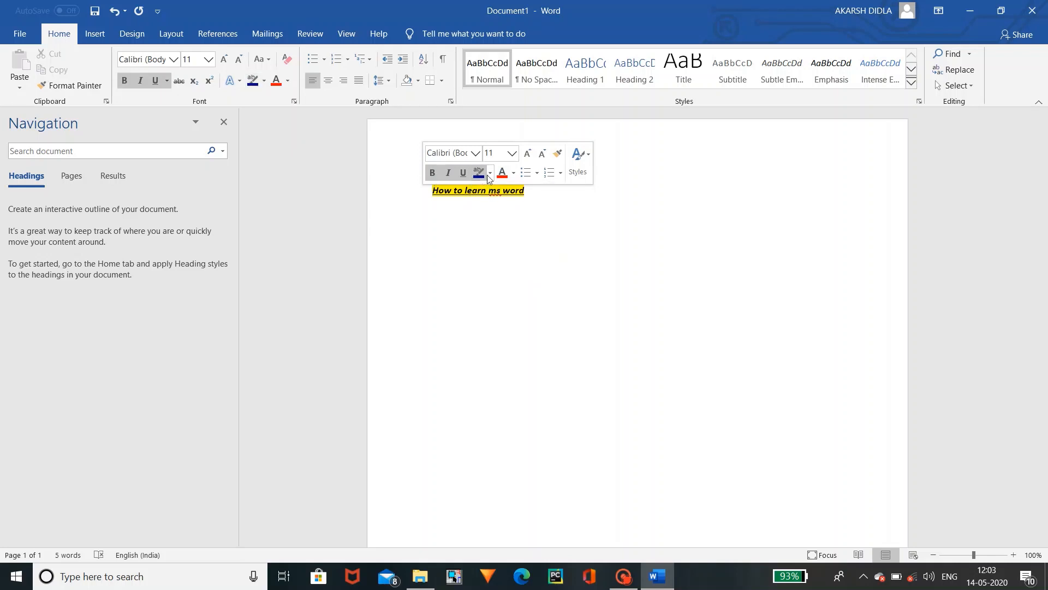
{"action": "left_click", "coordinate": [514, 175]}
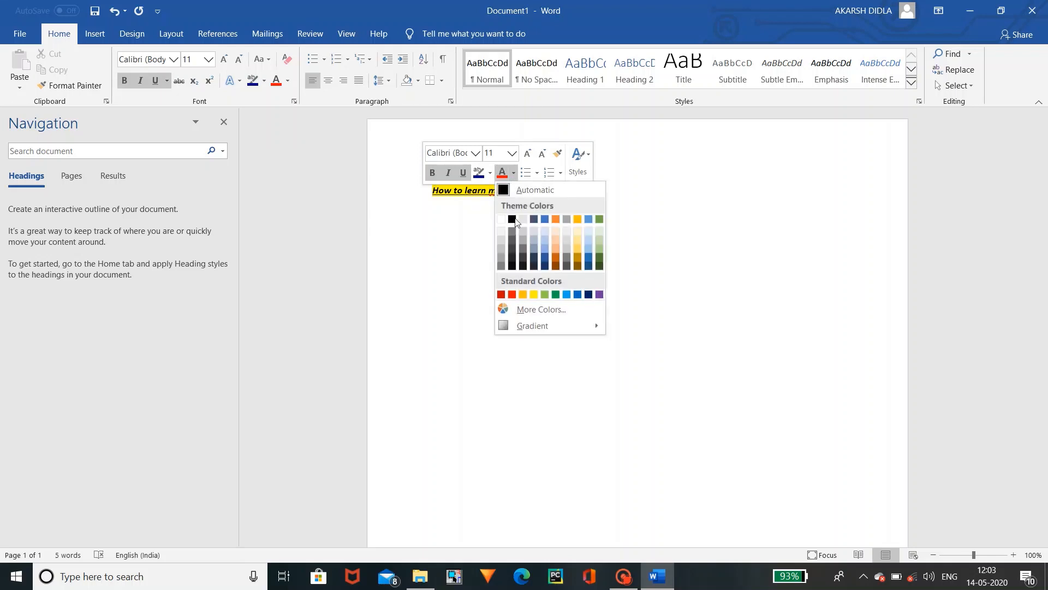
{"action": "left_click", "coordinate": [554, 239]}
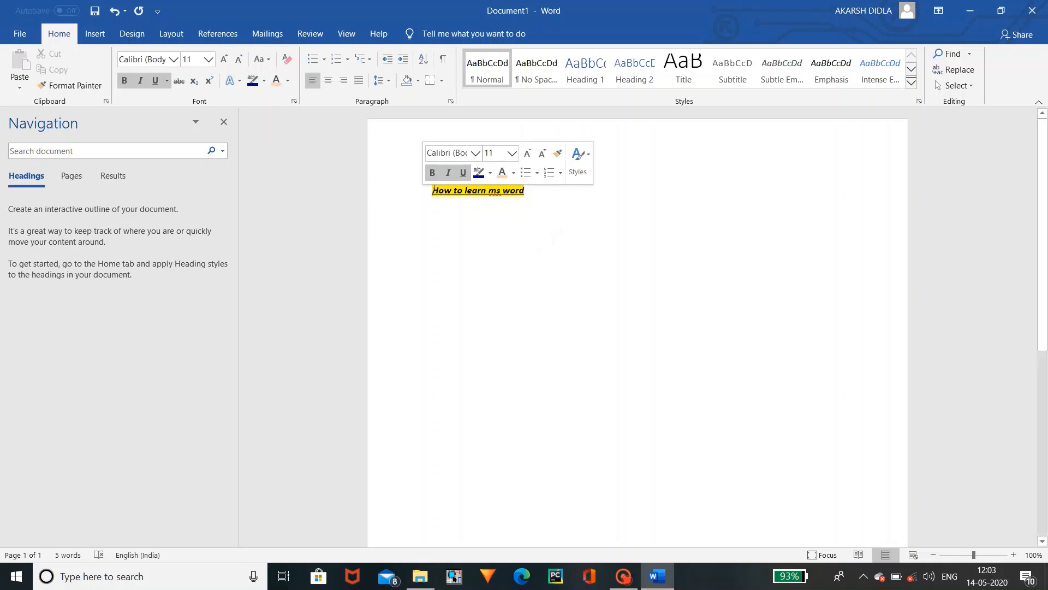
- Change the font of the line "How to learn ms word" to Arial Nova Light
{"action": "left_click_drag", "start_coordinate": [520, 190], "coordinate": [427, 187]}
{"action": "left_click", "coordinate": [480, 191]}
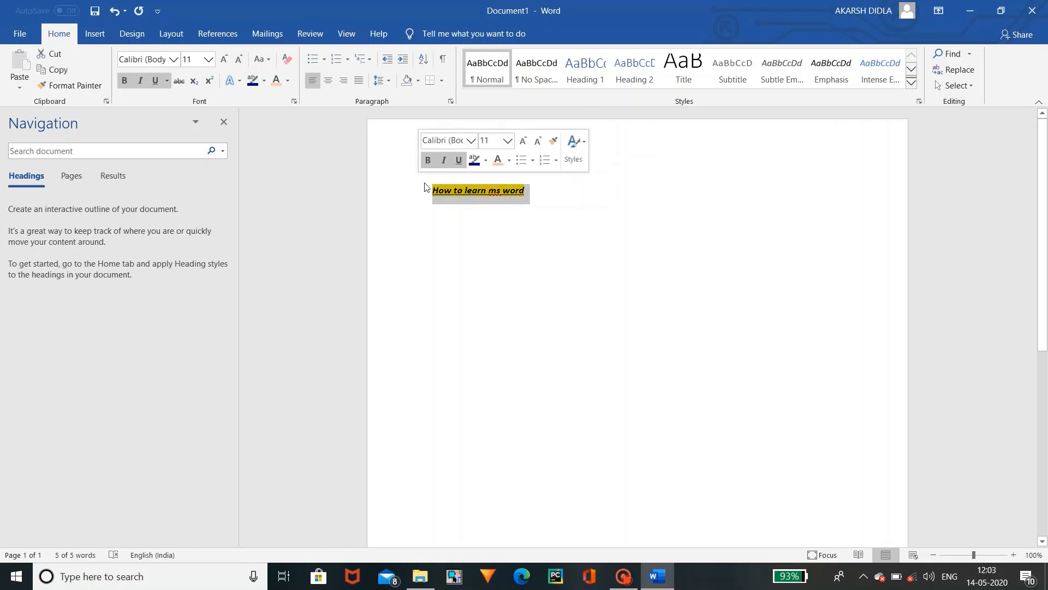
{"action": "left_click", "coordinate": [469, 143]}
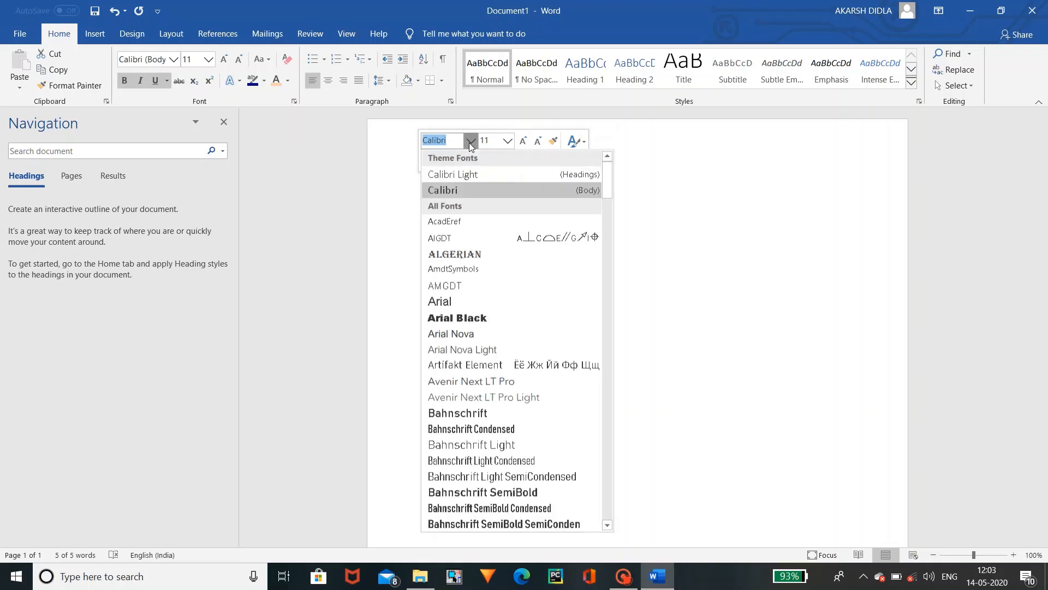
{"action": "key", "text": "Escape"}
{"action": "left_click", "coordinate": [494, 353]}
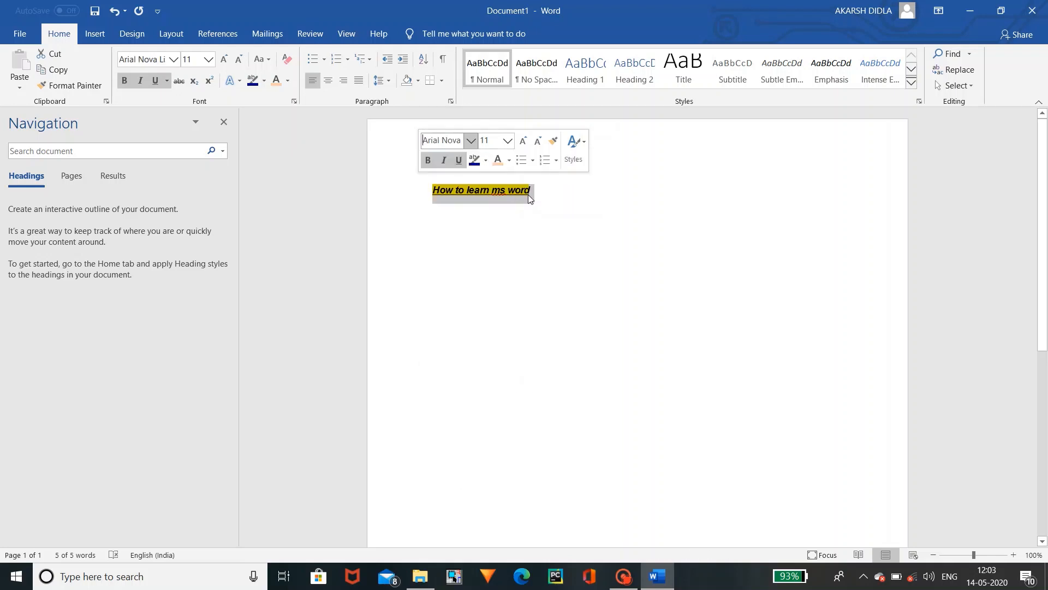
- Try Avenir Next LT Pro Light on the selected line and return it to Arial Nova Light
{"action": "left_click", "coordinate": [471, 141]}
{"action": "left_click", "coordinate": [518, 429]}
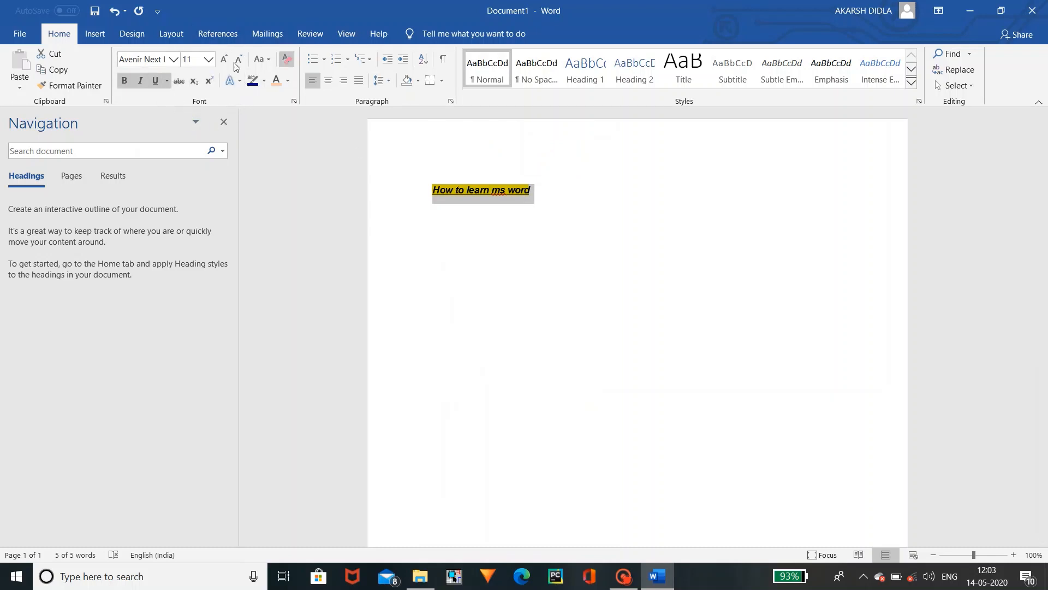
{"action": "left_click", "coordinate": [176, 58]}
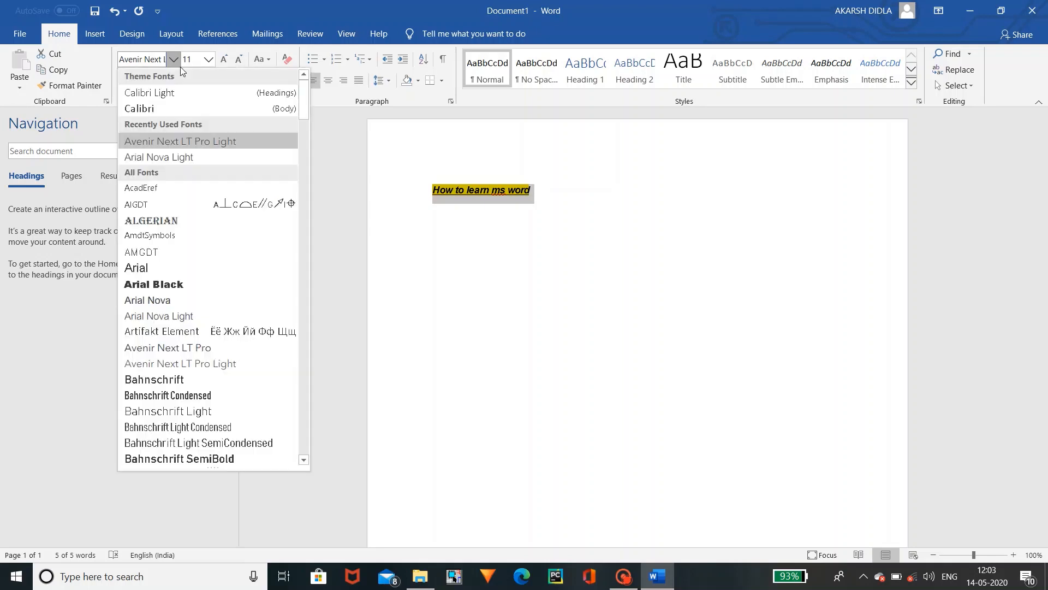
{"action": "left_click", "coordinate": [235, 317]}
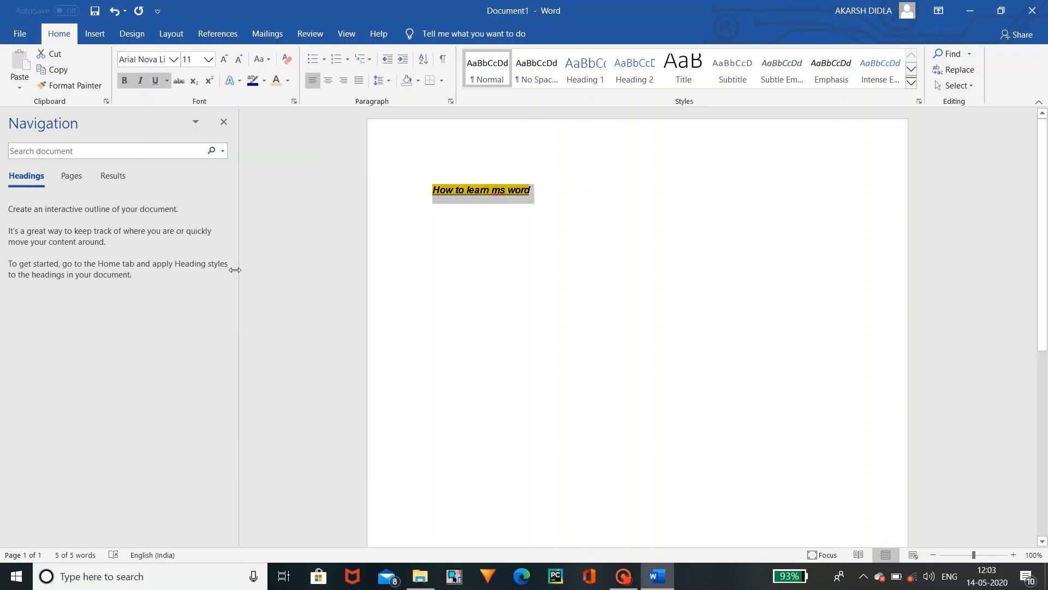
- Set the font size of the line "How to learn ms word" to 72 and grow it stepwise to 110
{"action": "left_click", "coordinate": [170, 61]}
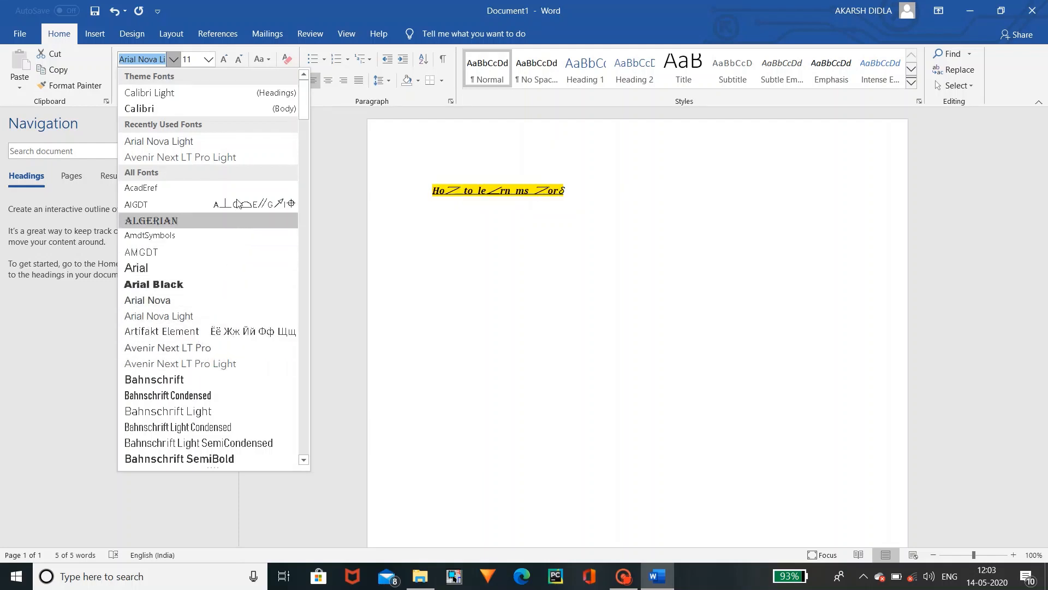
{"action": "key", "text": "Escape"}
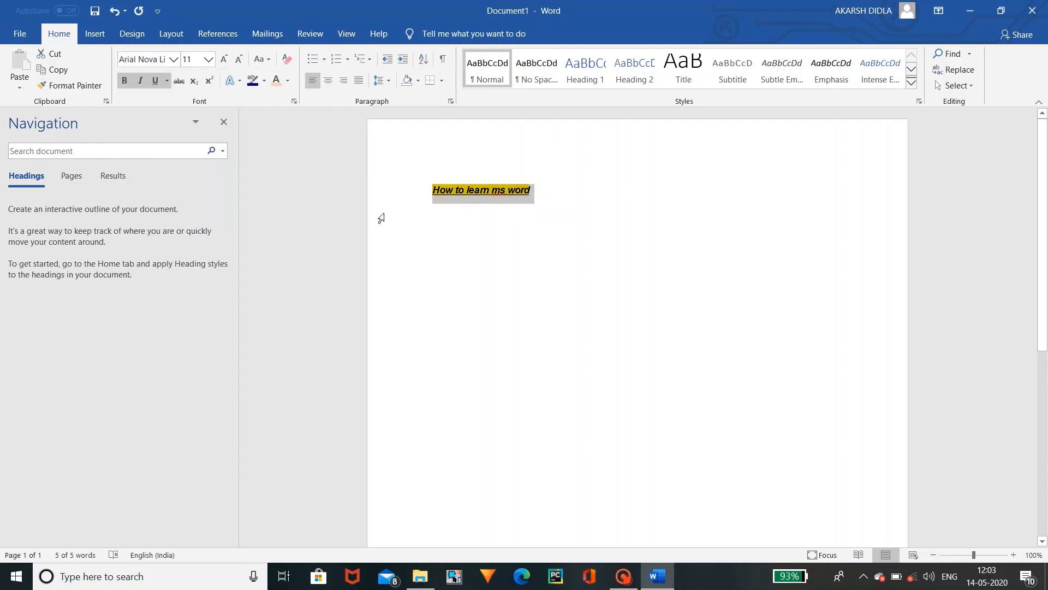
{"action": "left_click", "coordinate": [208, 58]}
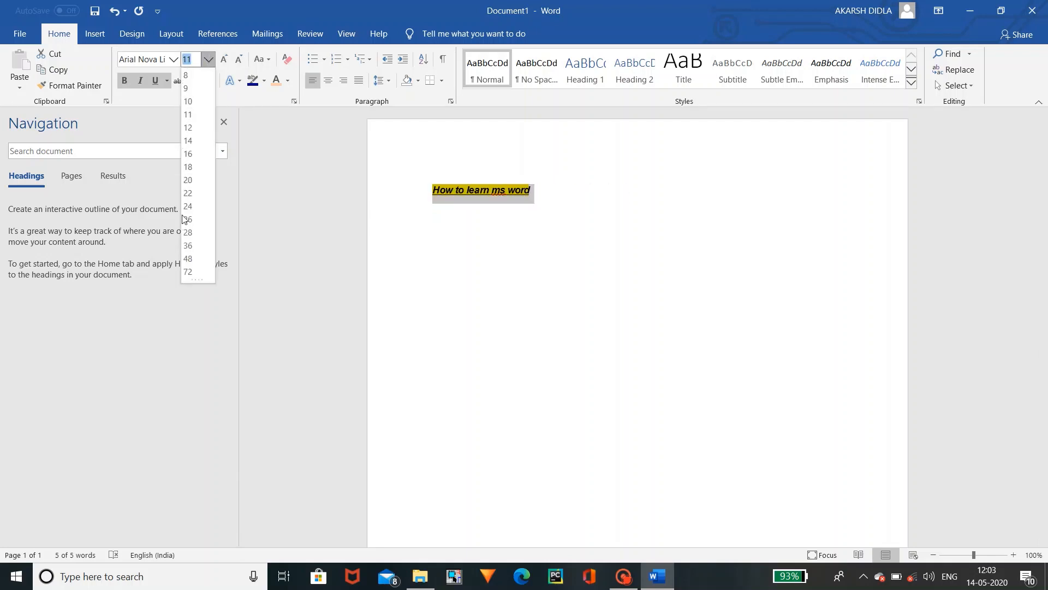
{"action": "left_click", "coordinate": [188, 271]}
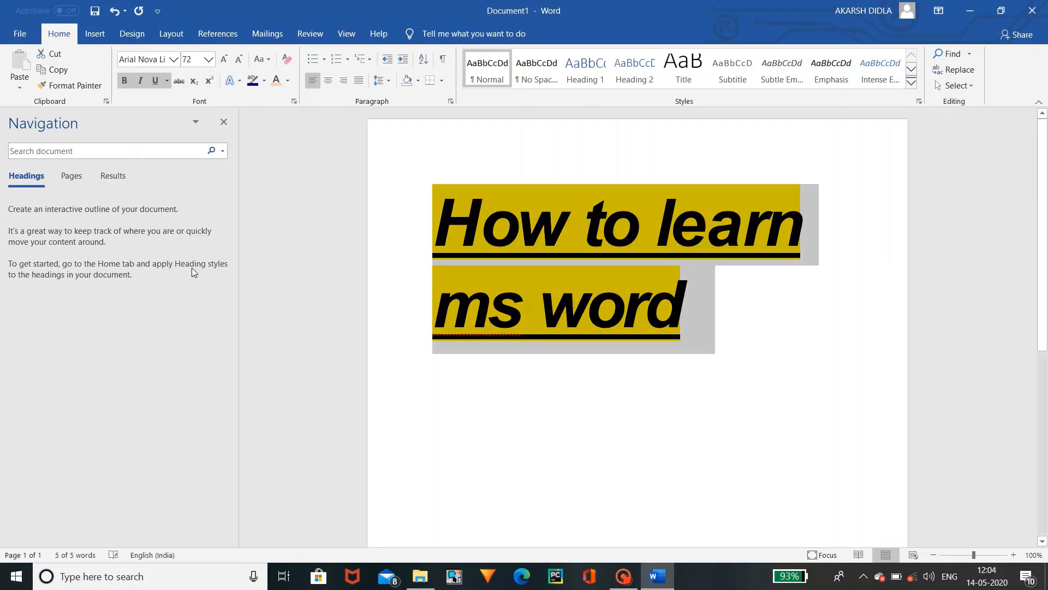
{"action": "left_click", "coordinate": [225, 59]}
{"action": "left_click", "coordinate": [224, 59]}
{"action": "left_click", "coordinate": [224, 59]}
{"action": "left_click", "coordinate": [225, 59]}
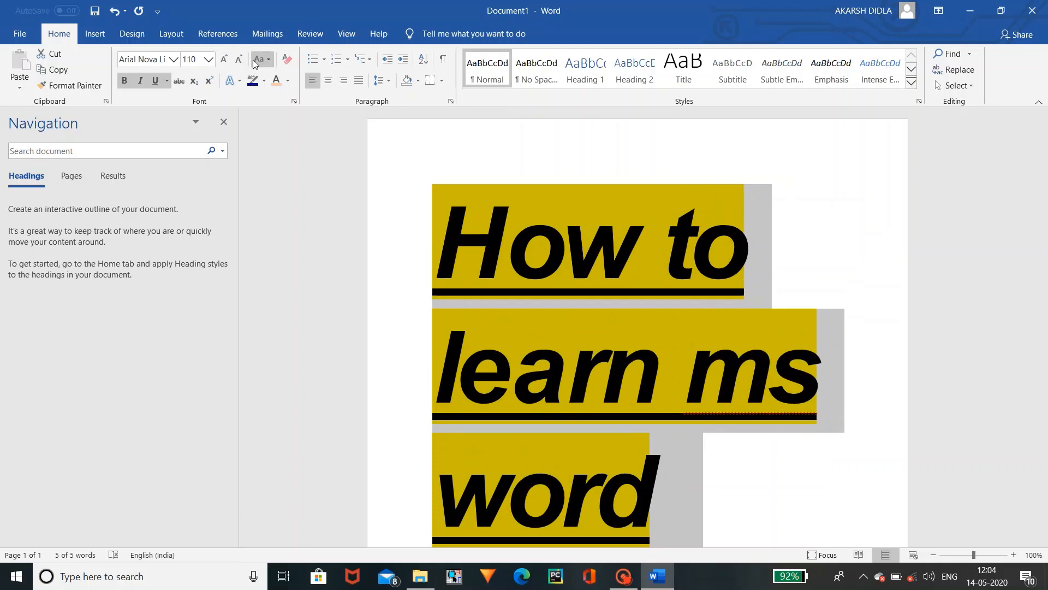
- Shrink the font of the selected line stepwise to size 26
{"action": "left_click", "coordinate": [238, 59]}
{"action": "left_click", "coordinate": [238, 59]}
{"action": "left_click", "coordinate": [238, 59]}
{"action": "left_click", "coordinate": [238, 59]}
{"action": "left_click", "coordinate": [238, 59]}
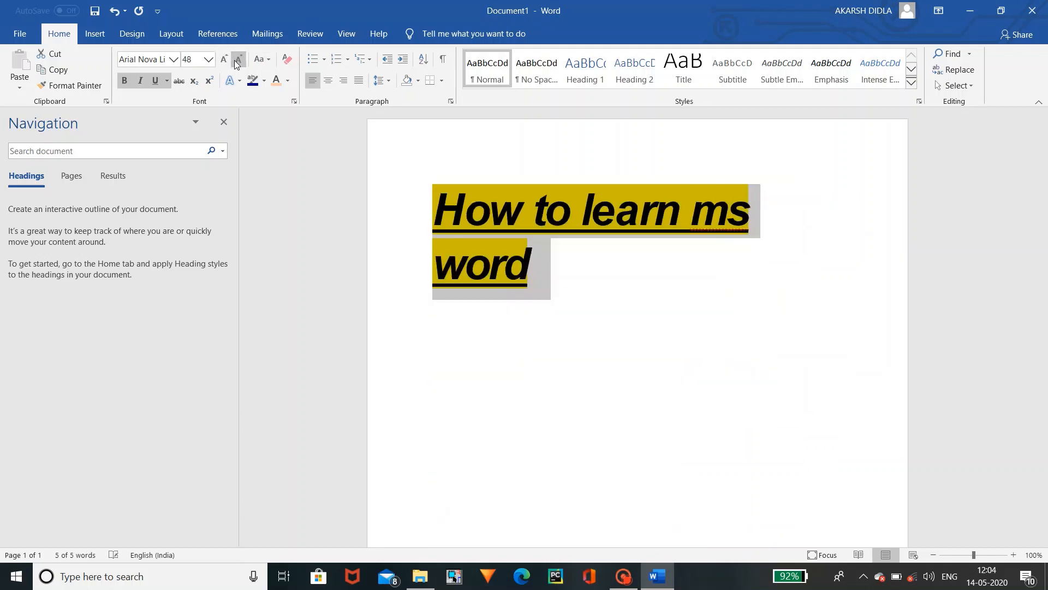
{"action": "left_click", "coordinate": [238, 59]}
{"action": "left_click", "coordinate": [238, 59]}
{"action": "left_click", "coordinate": [238, 59]}
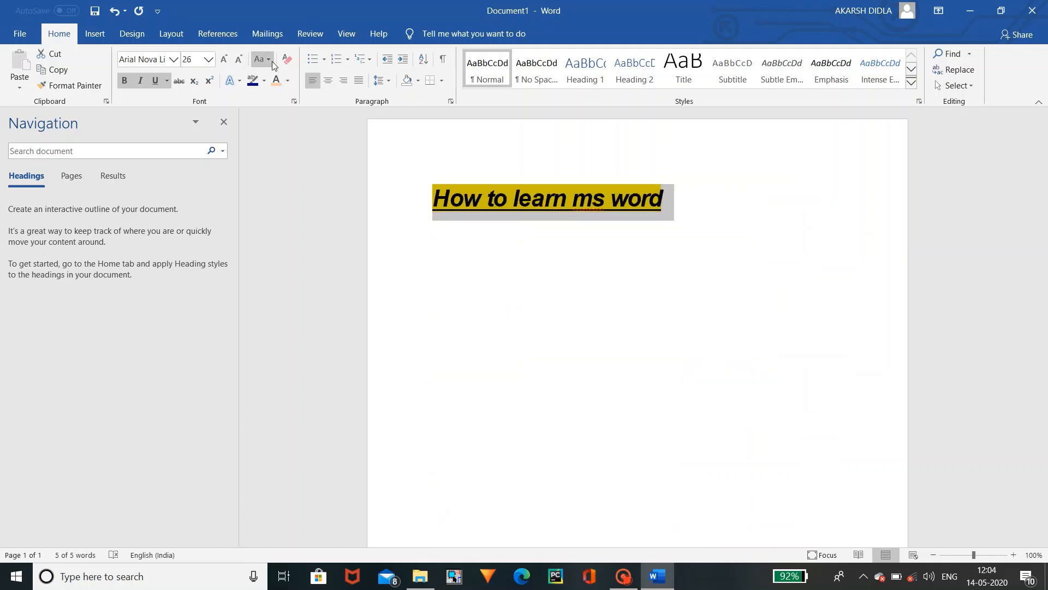
- Strike through the selected line, try subscript on it and switch it to superscript
{"action": "left_click", "coordinate": [270, 59]}
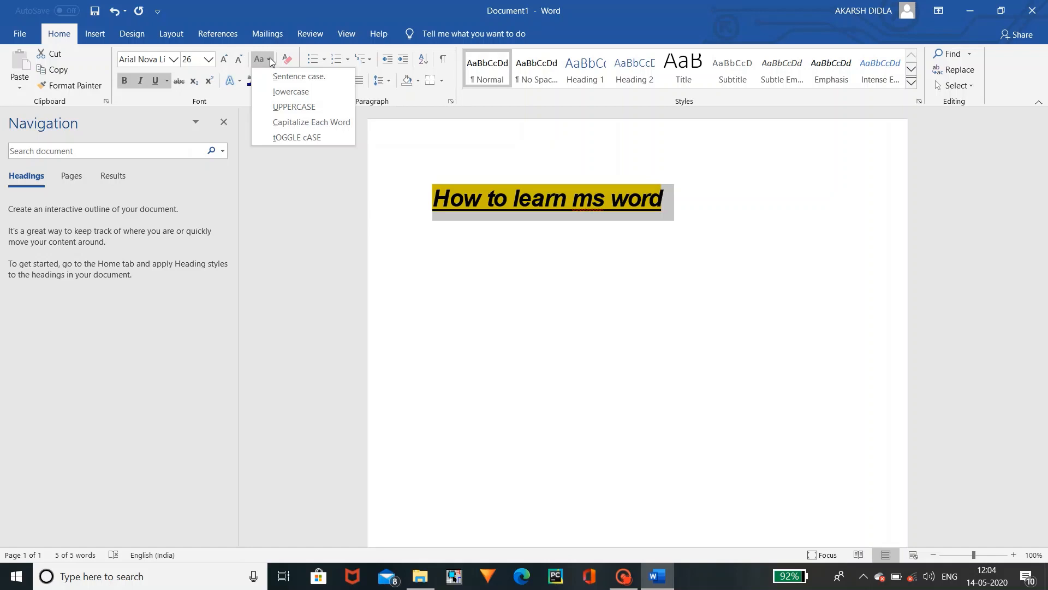
{"action": "left_click", "coordinate": [283, 220]}
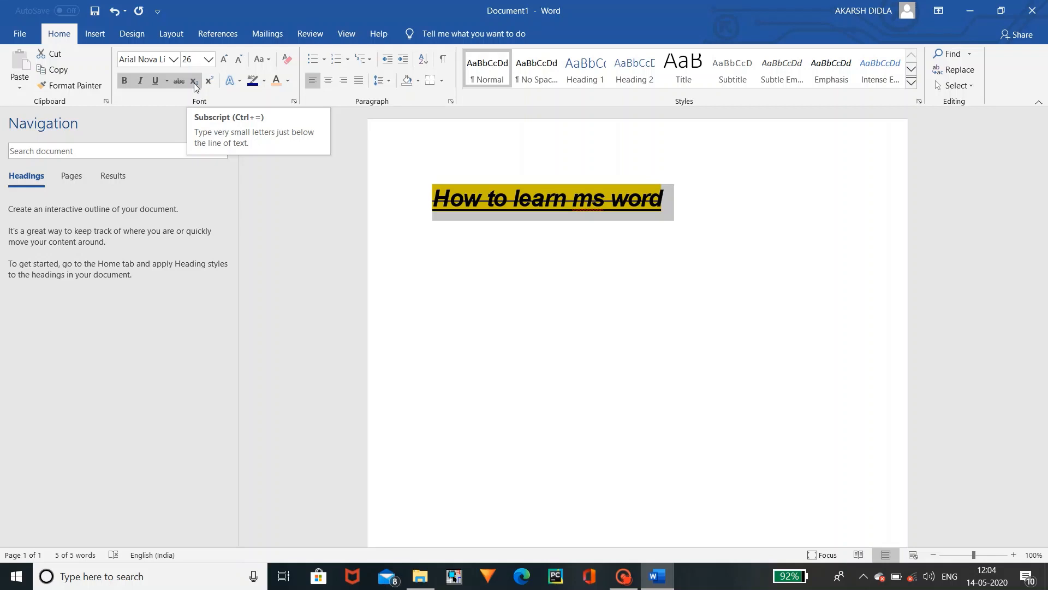
{"action": "left_click", "coordinate": [194, 83]}
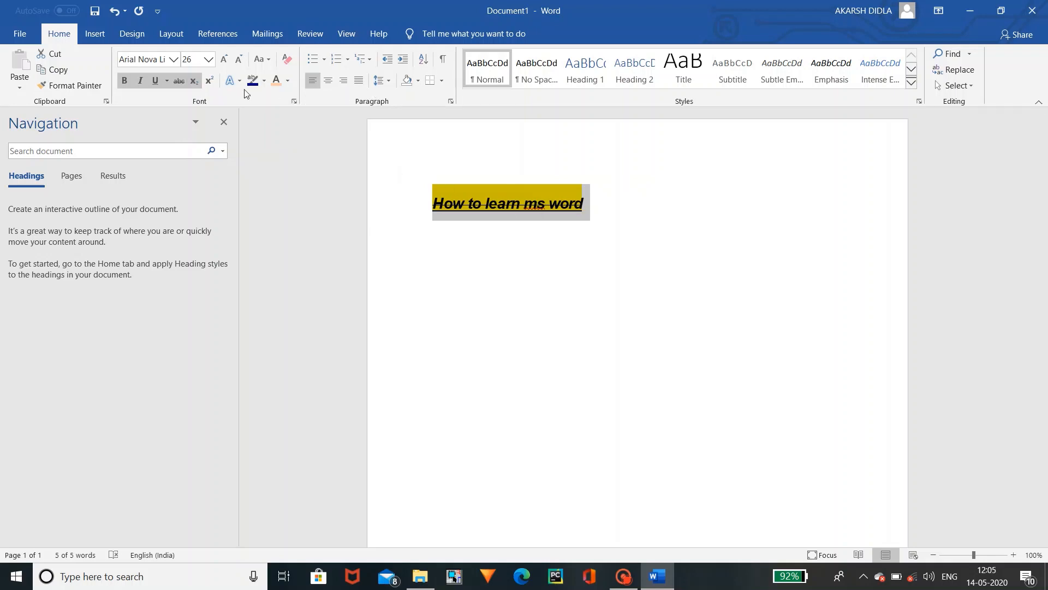
{"action": "left_click", "coordinate": [210, 82]}
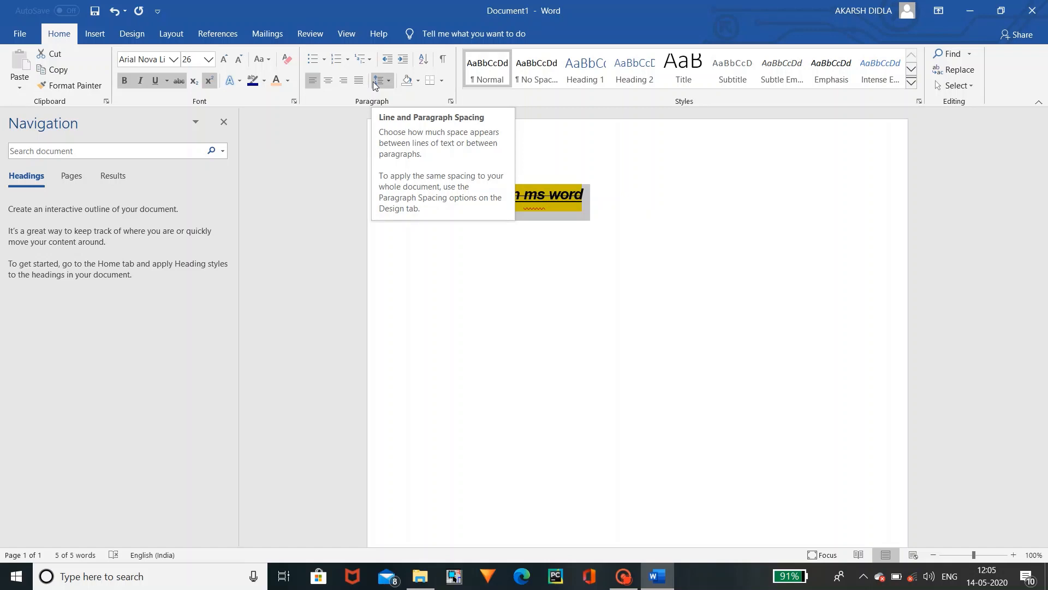
{"action": "left_click", "coordinate": [267, 59]}
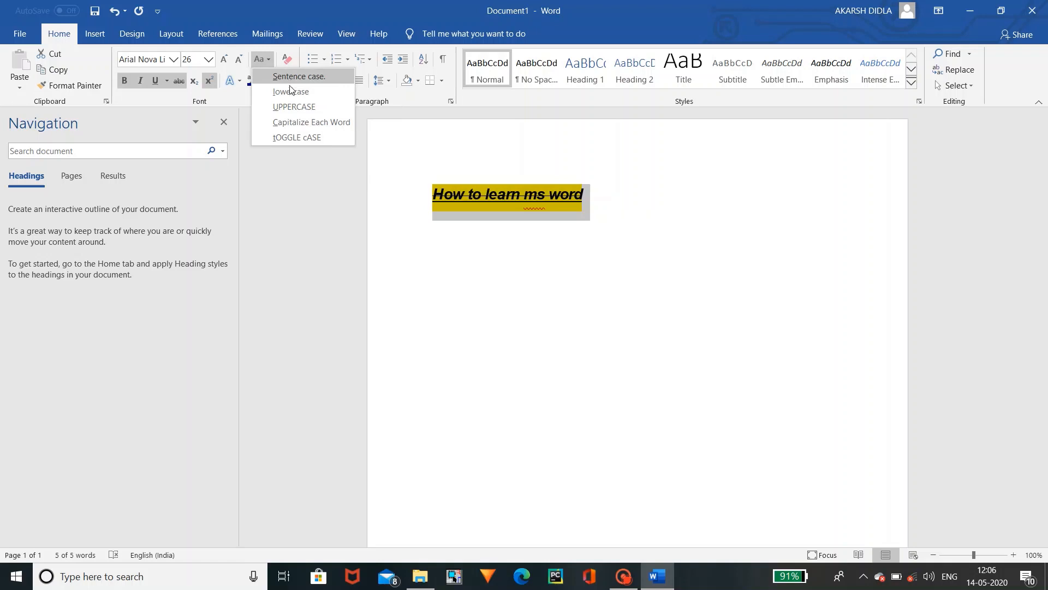
{"action": "left_click", "coordinate": [281, 179]}
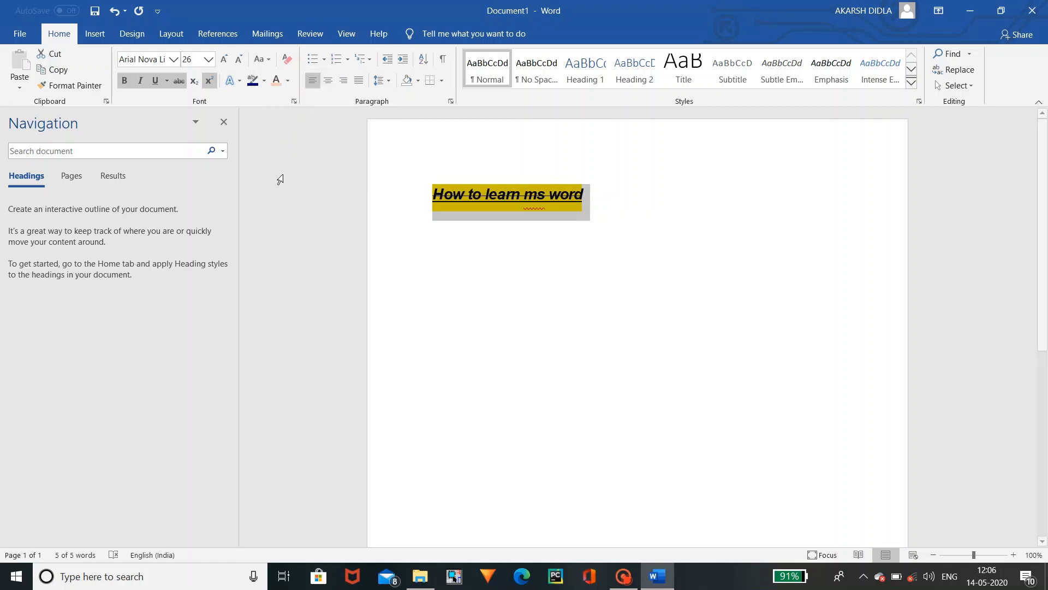
{"action": "left_click", "coordinate": [274, 136]}
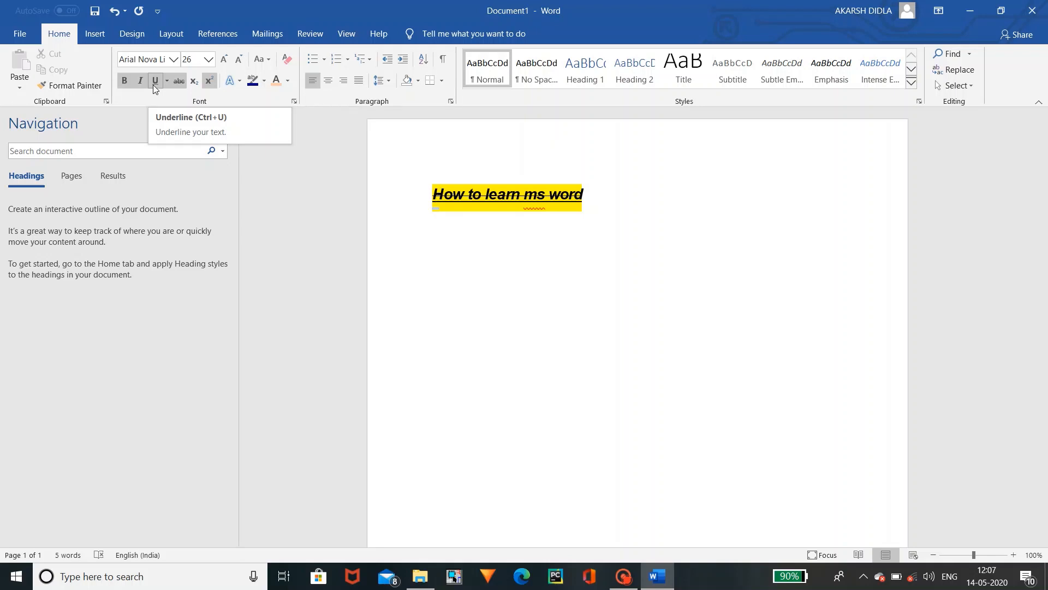
{"action": "left_click", "coordinate": [71, 85]}
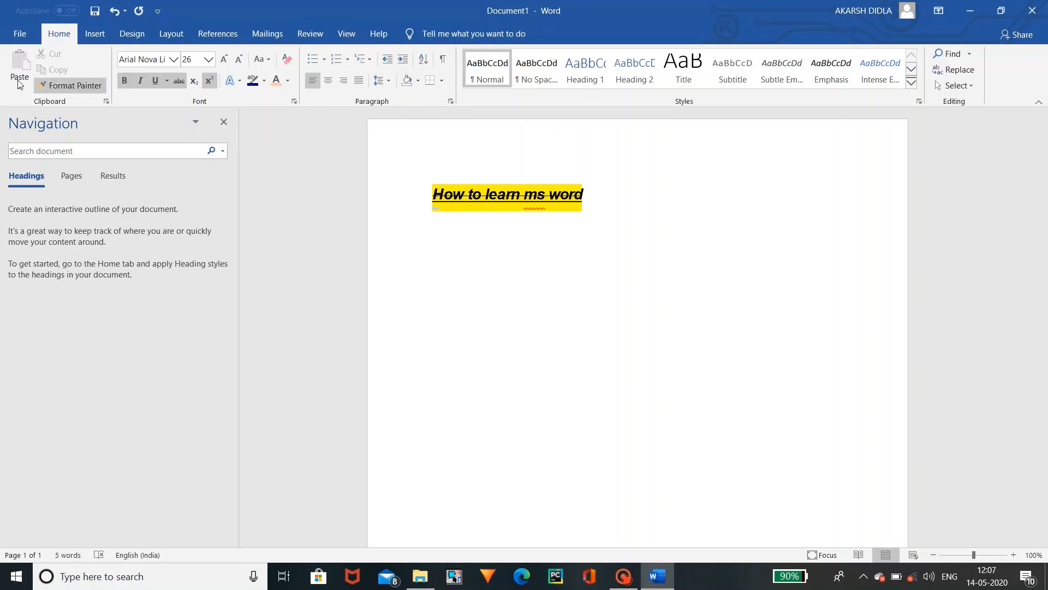
{"action": "key", "text": "Escape"}
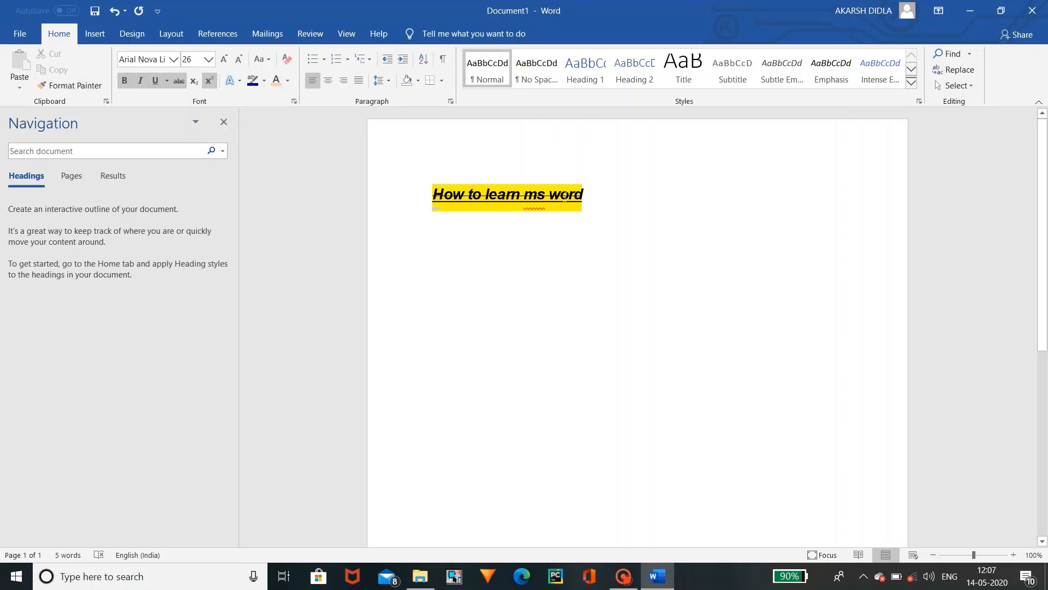
- Cut "word" from the end of the line and paste it slightly indented on a new line below
{"action": "left_click_drag", "start_coordinate": [586, 195], "coordinate": [555, 199]}
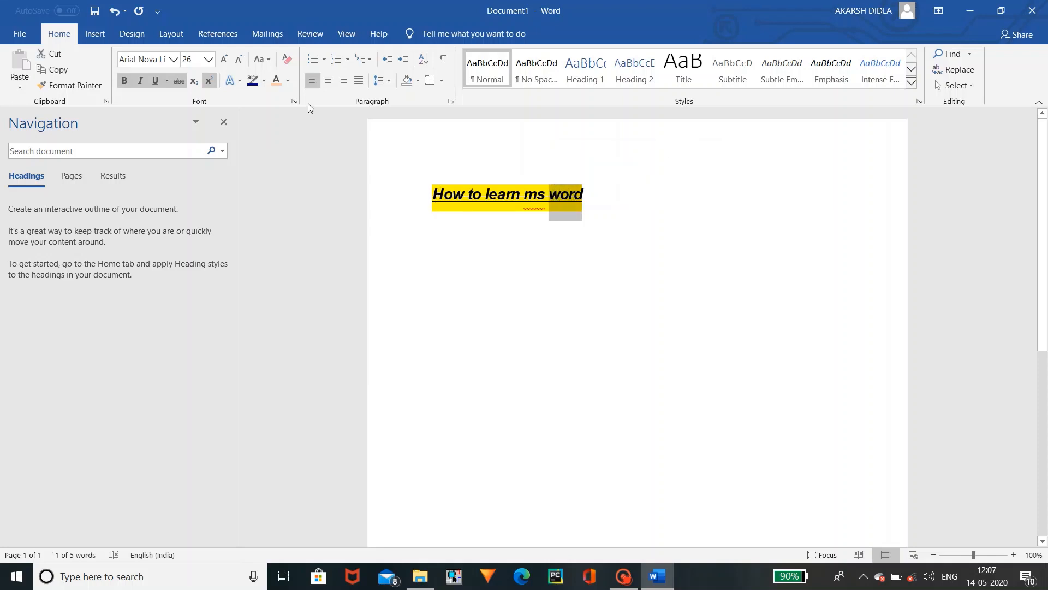
{"action": "left_click", "coordinate": [52, 53]}
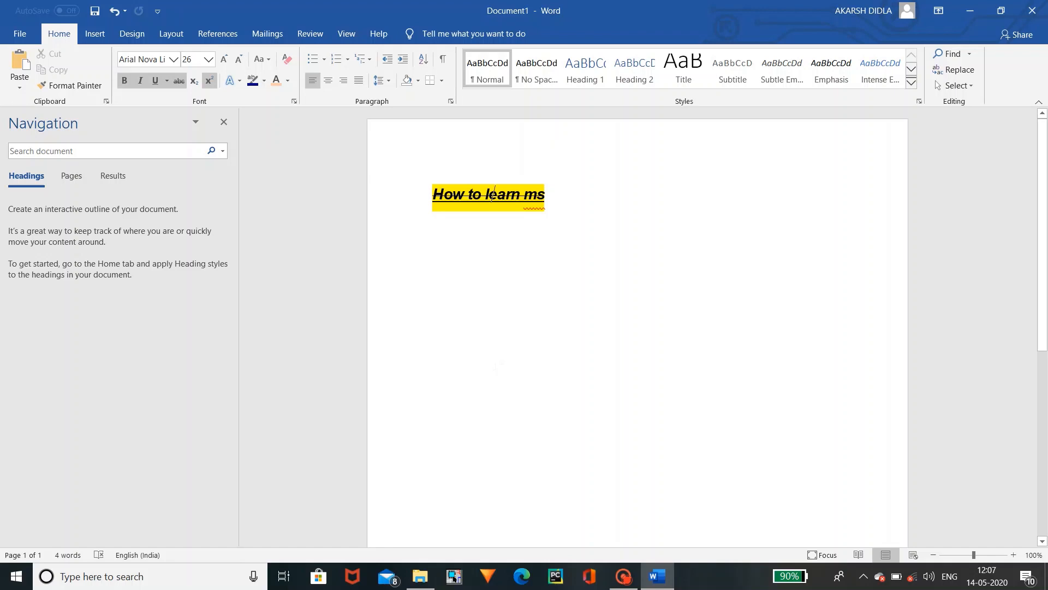
{"action": "triple_click", "coordinate": [496, 366]}
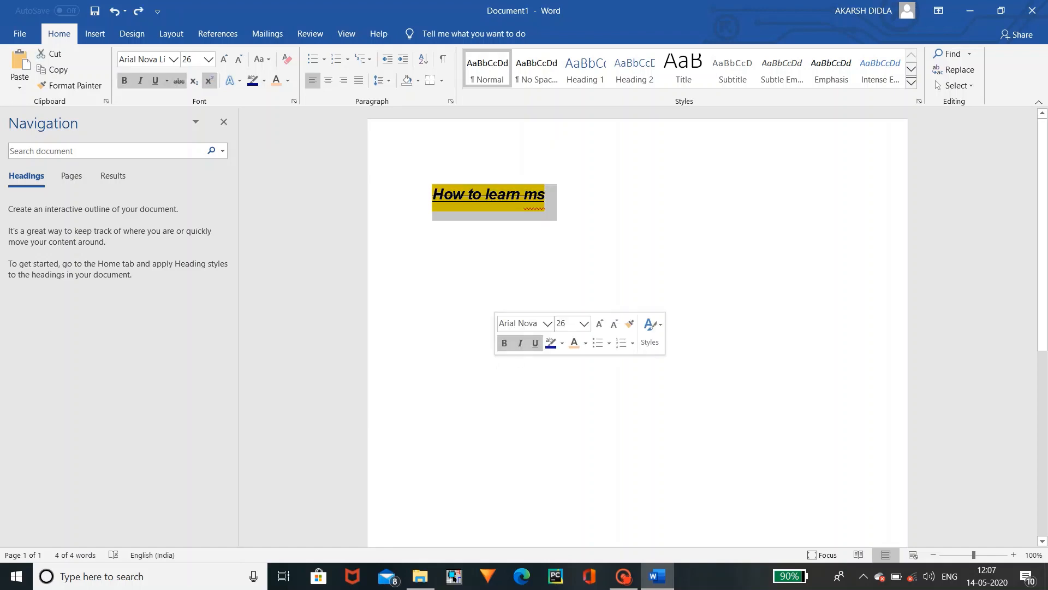
{"action": "left_click", "coordinate": [516, 194]}
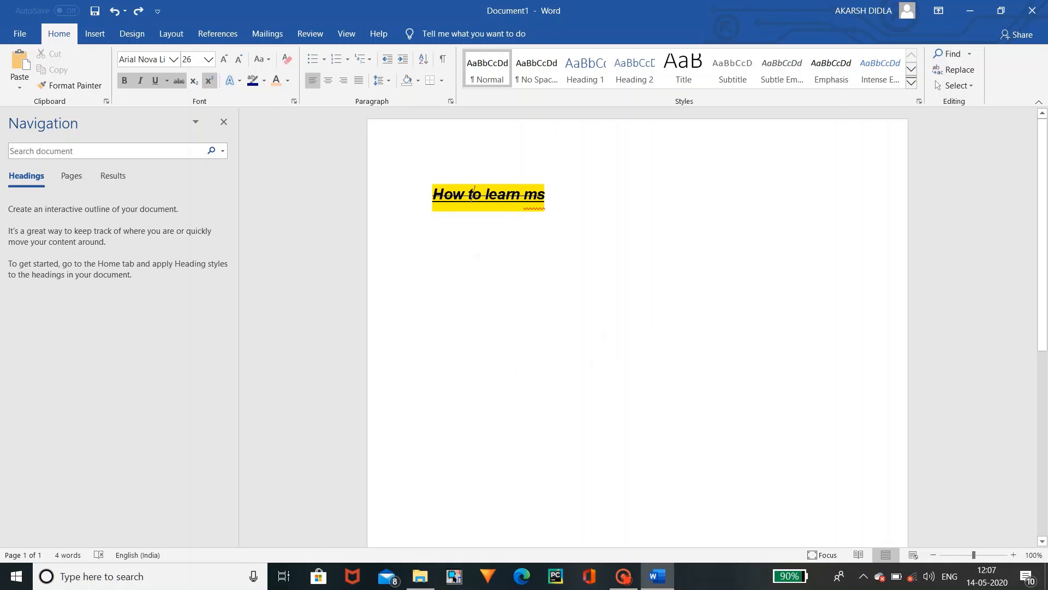
{"action": "double_click", "coordinate": [472, 256]}
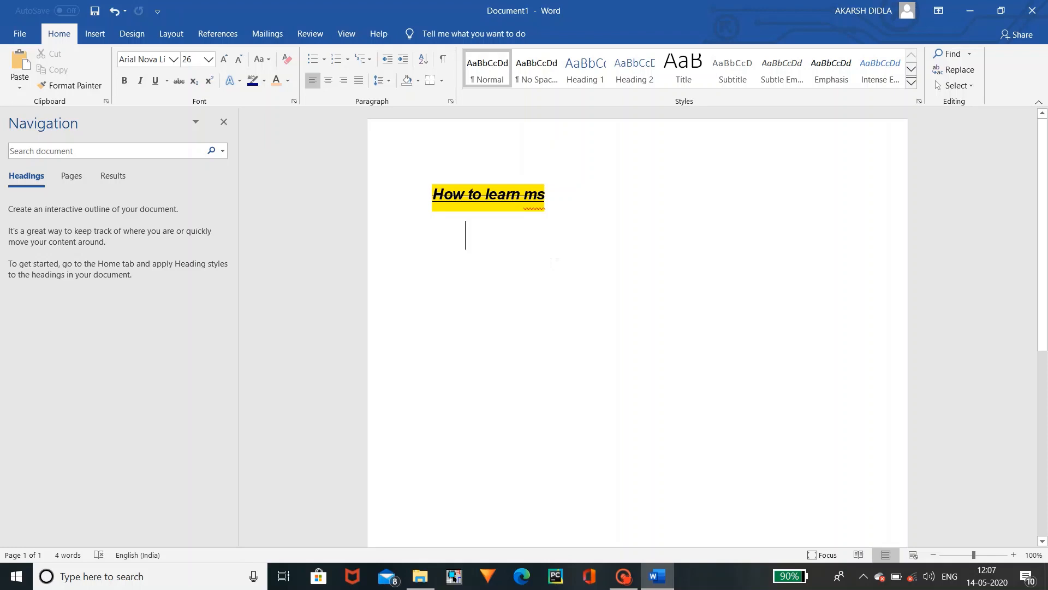
{"action": "key", "text": "ctrl+v"}
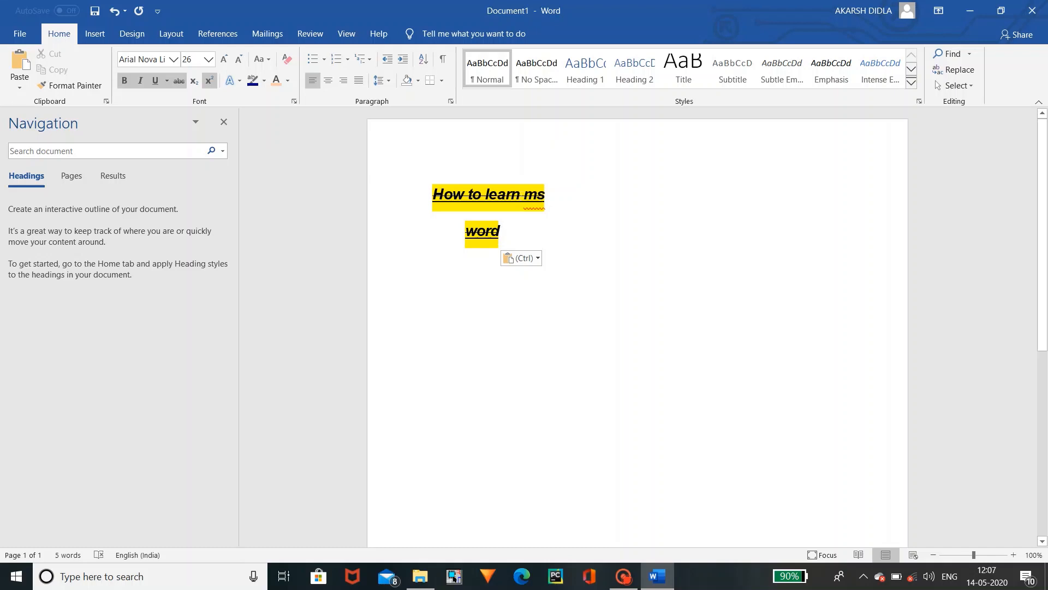
- Copy "learn ms" from the first line and paste it after "word" on the second line
{"action": "left_click_drag", "start_coordinate": [521, 211], "coordinate": [548, 197]}
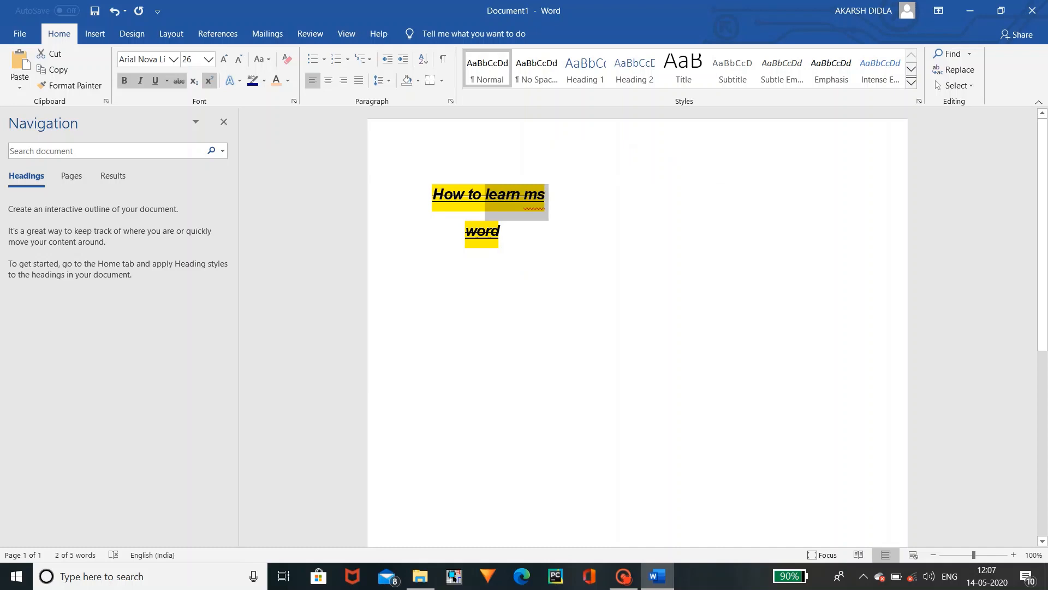
{"action": "left_click", "coordinate": [502, 231]}
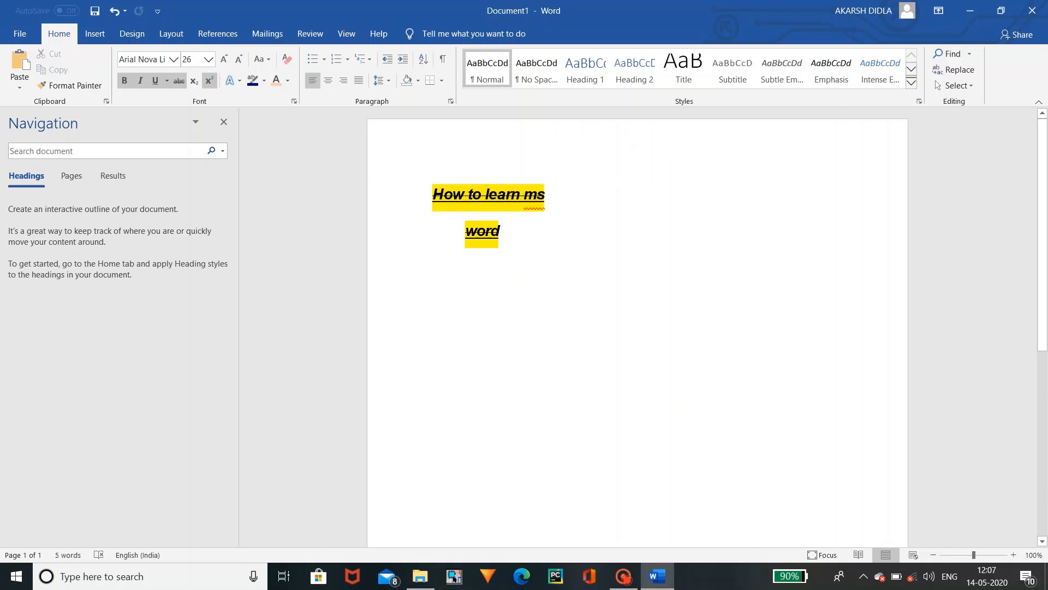
{"action": "key", "text": "ctrl+v"}
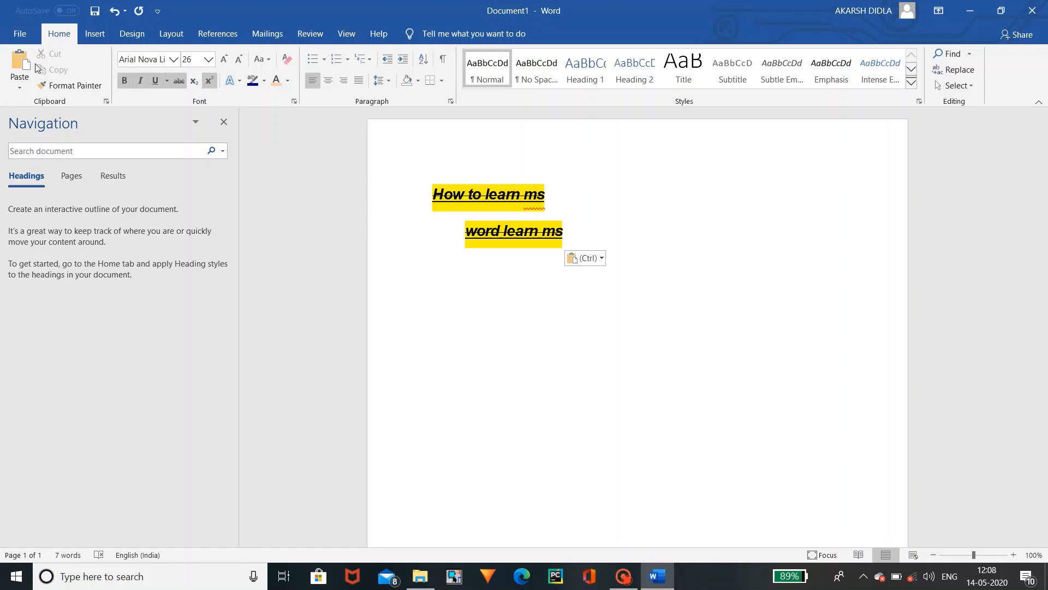
- Apply the white text effect with an orange outline to the word "learn" on the second line
{"action": "left_click", "coordinate": [227, 82]}
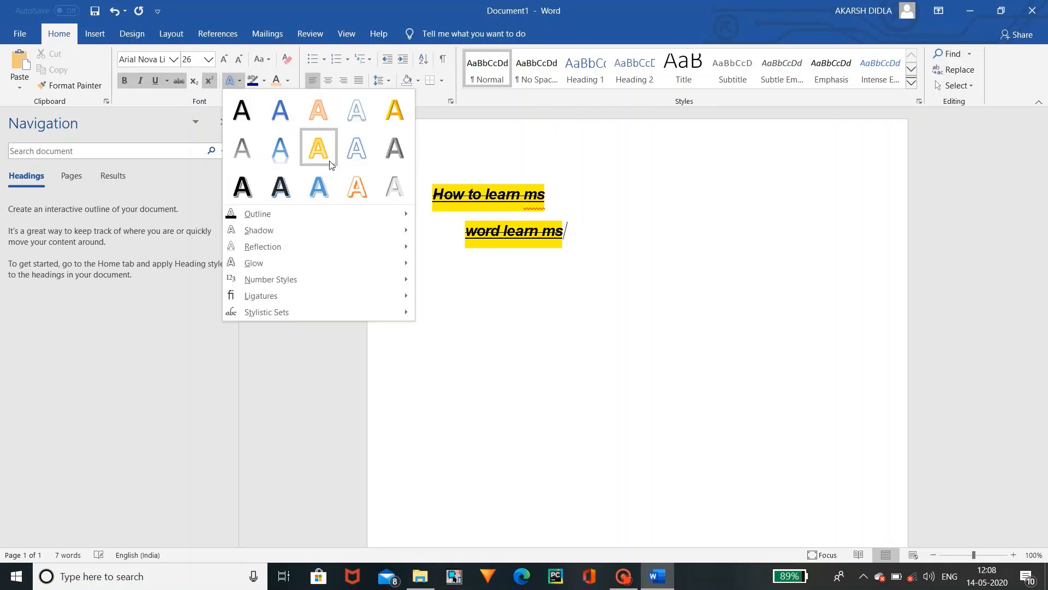
{"action": "key", "text": "Escape"}
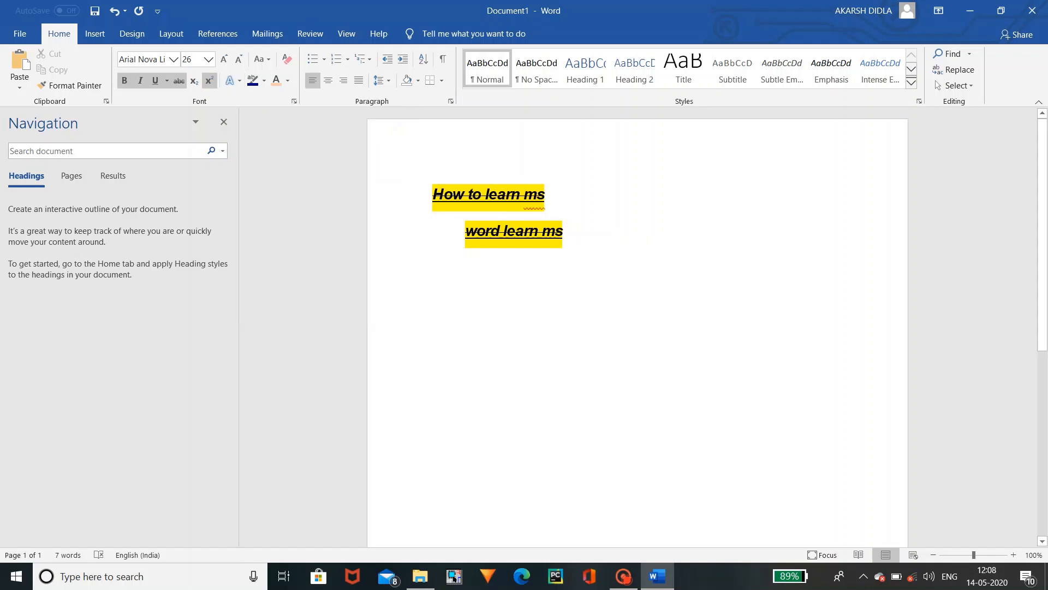
{"action": "left_click_drag", "start_coordinate": [544, 234], "coordinate": [498, 234]}
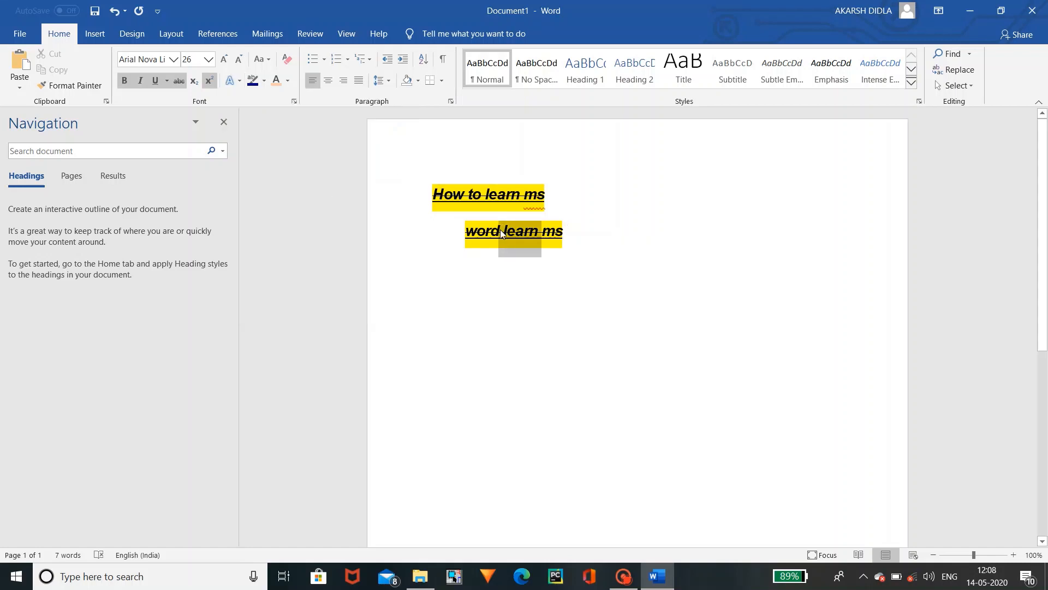
{"action": "left_click", "coordinate": [240, 78]}
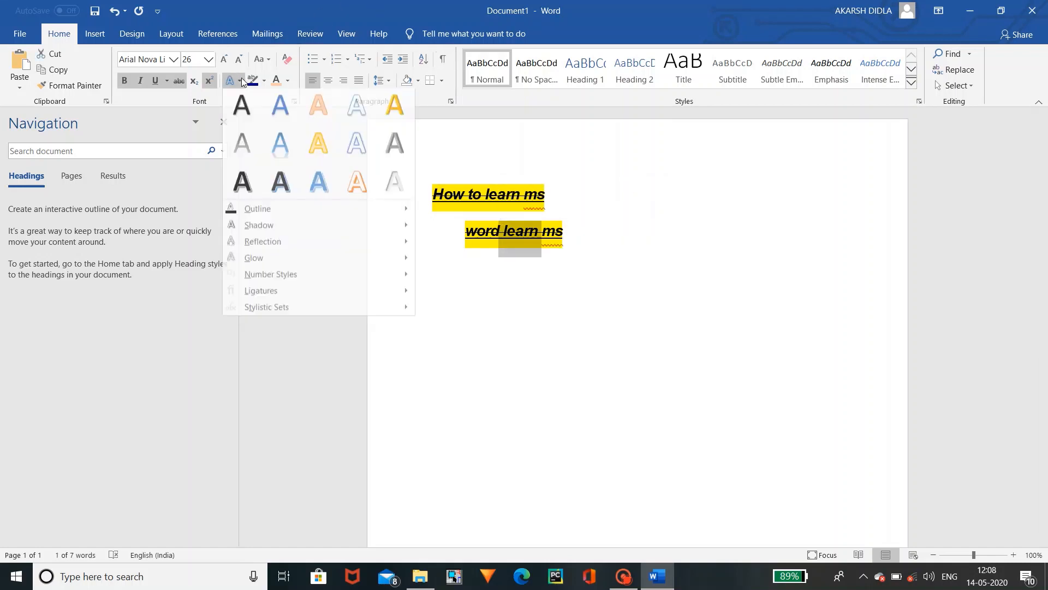
{"action": "left_click", "coordinate": [357, 188]}
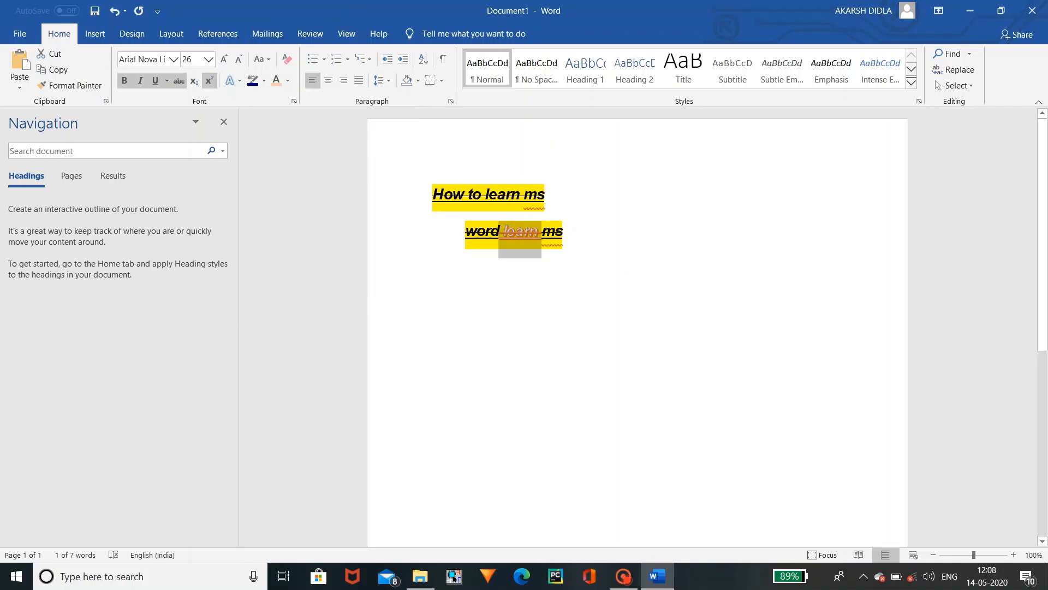
{"action": "left_click", "coordinate": [566, 231]}
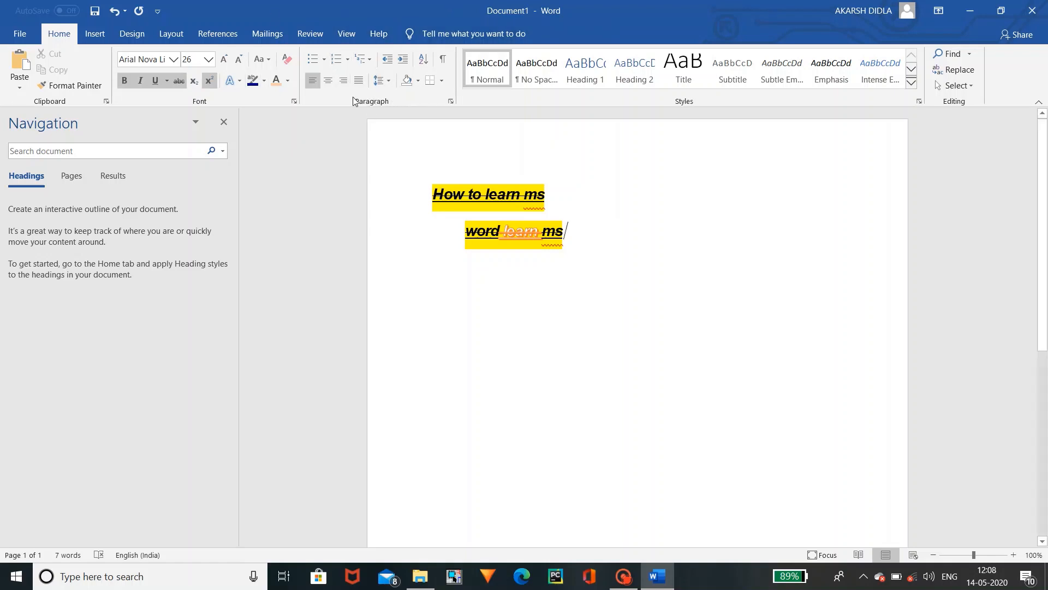
- Make the line "word learn ms" a bulleted item, switch it to a numbered list and end the list after item 1
{"action": "left_click", "coordinate": [321, 61]}
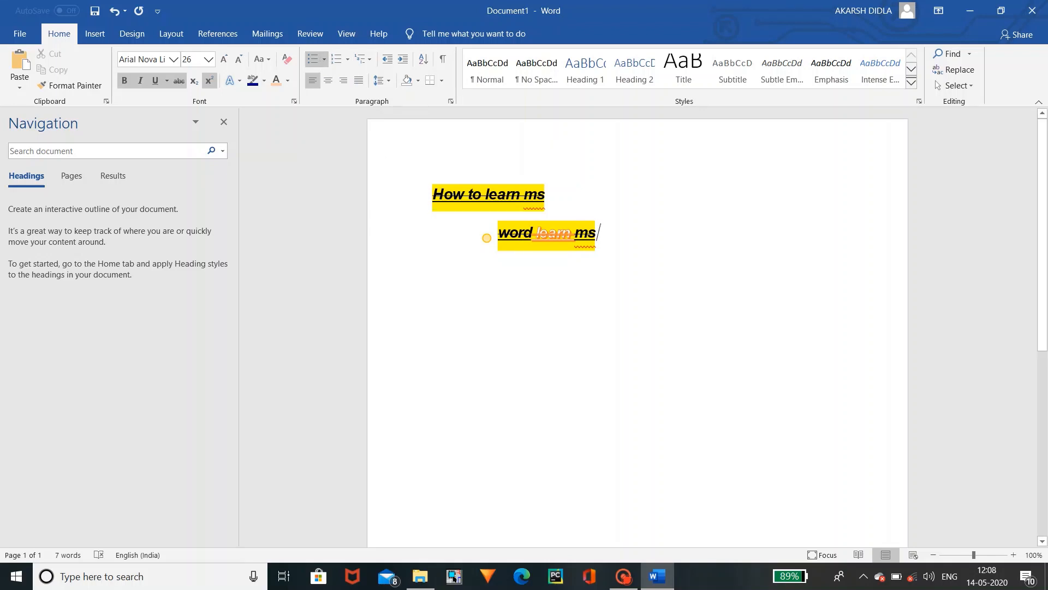
{"action": "left_click", "coordinate": [336, 61]}
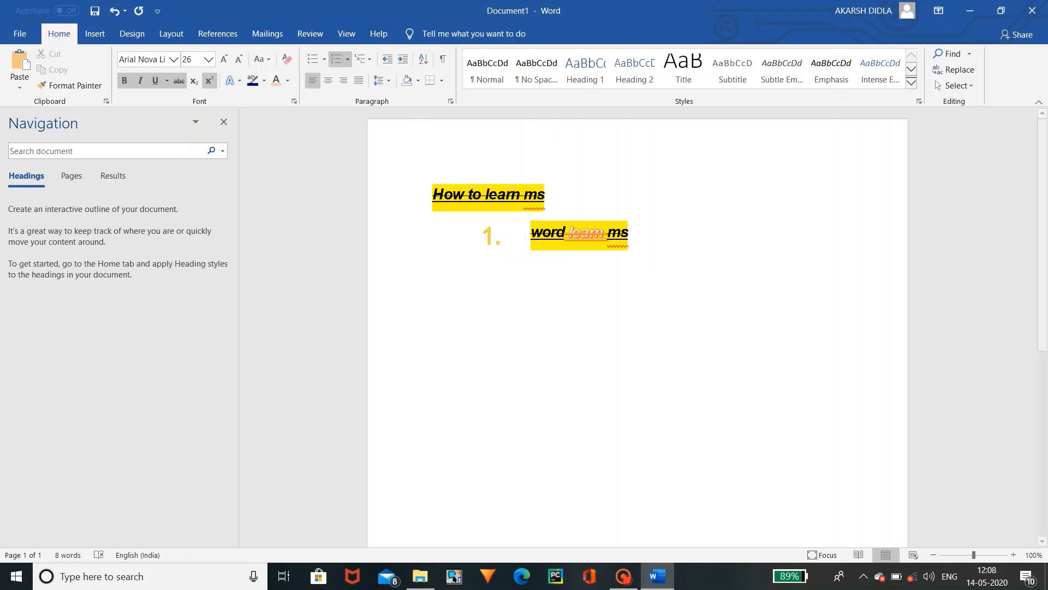
{"action": "key", "text": "Return"}
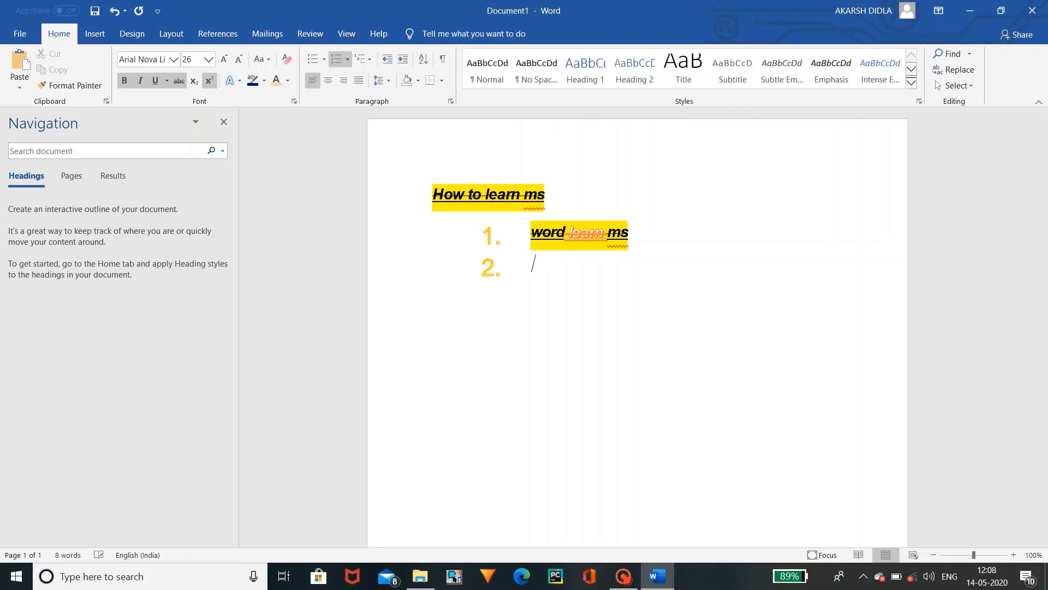
{"action": "key", "text": "Return"}
{"action": "key", "text": "BackSpace"}
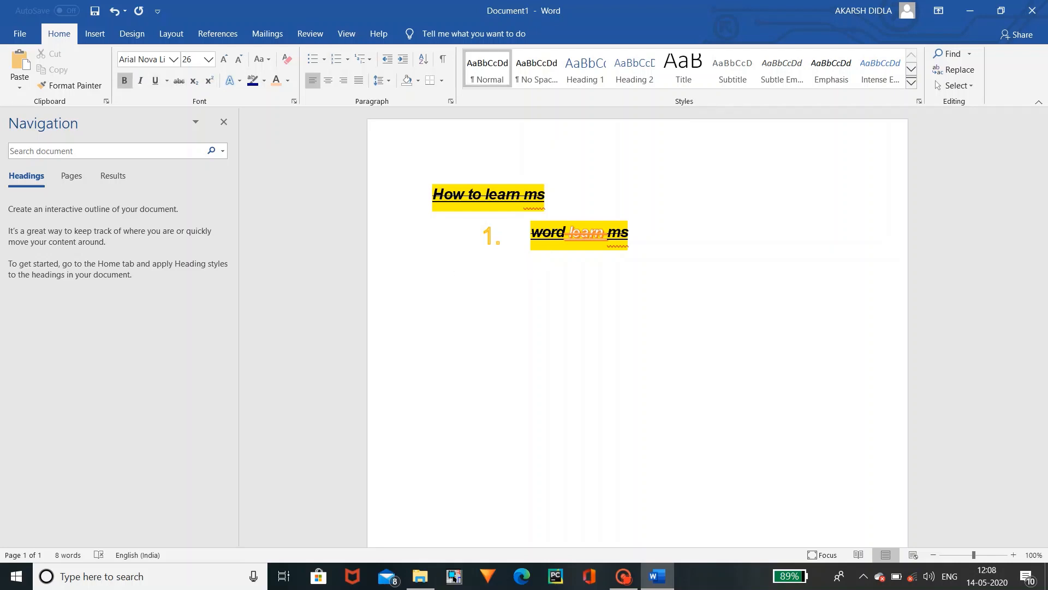
- Continue the numbered list with item 2 "kjks" and item 3 "kjbdv"
{"action": "key", "text": "BackSpace"}
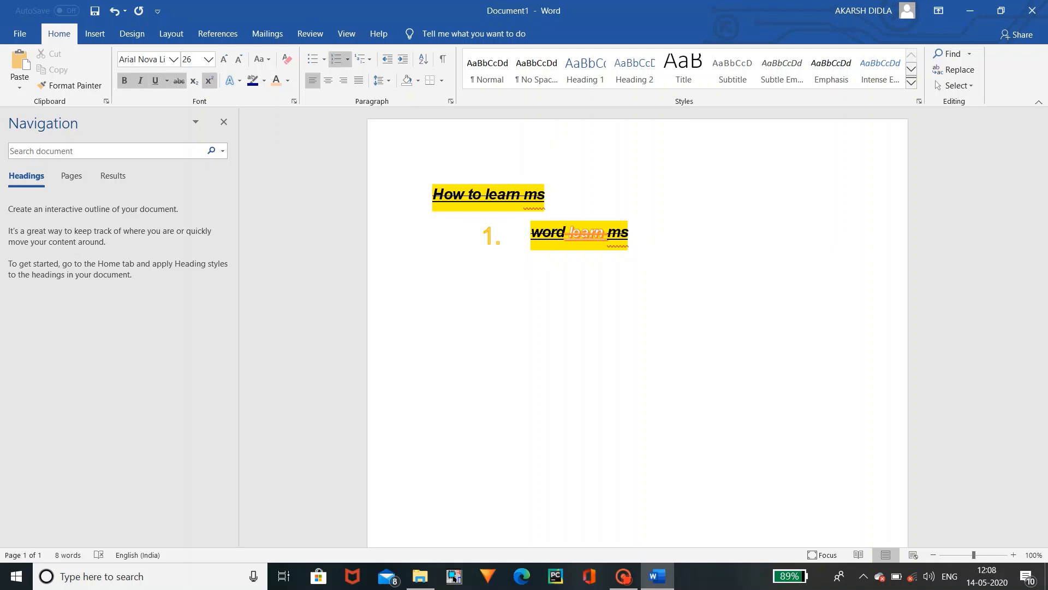
{"action": "key", "text": "Return"}
{"action": "type", "text": "kjks"}
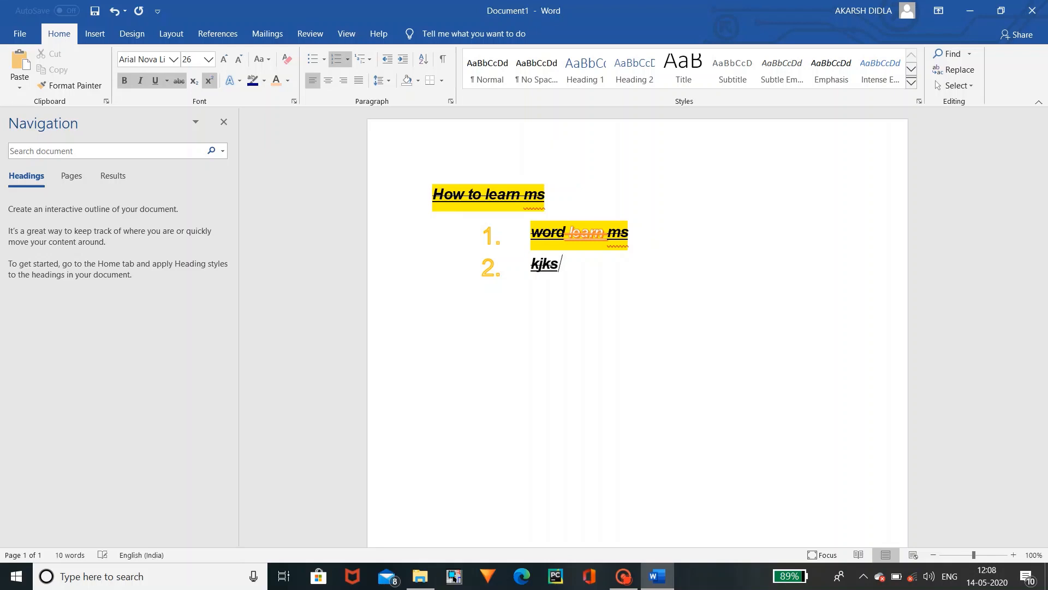
{"action": "key", "text": "Return"}
{"action": "type", "text": "kjbdv"}
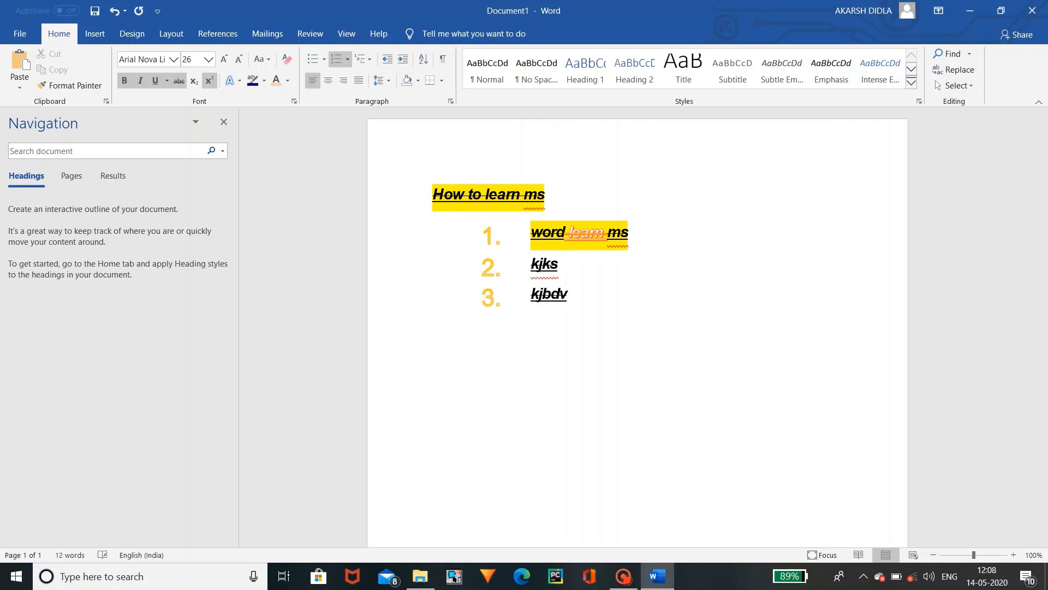
- Look through the multilevel list formats in the list library without applying one
{"action": "left_click", "coordinate": [367, 58]}
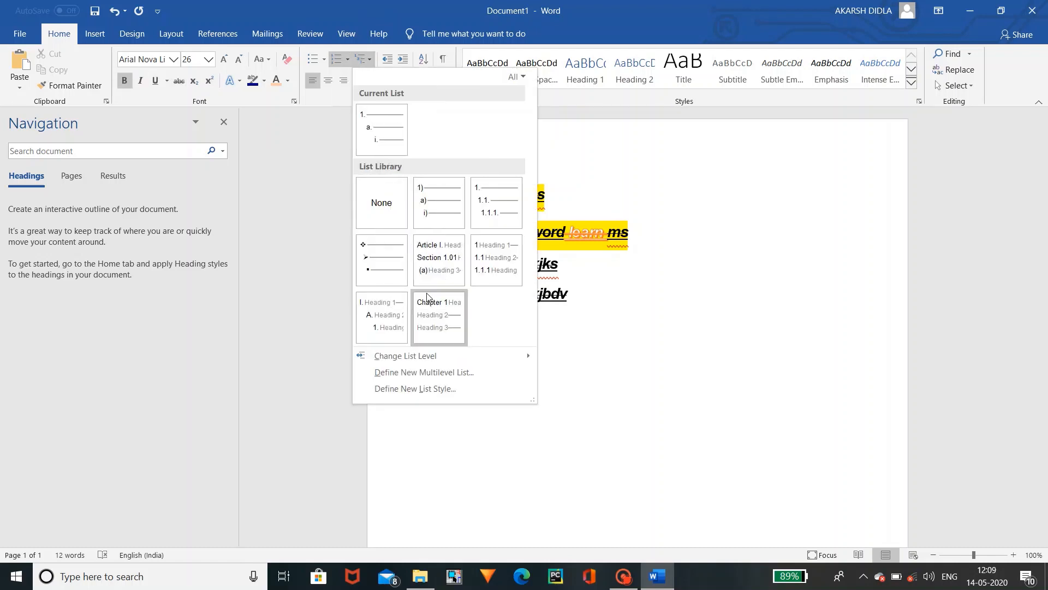
{"action": "mouse_move", "coordinate": [456, 316]}
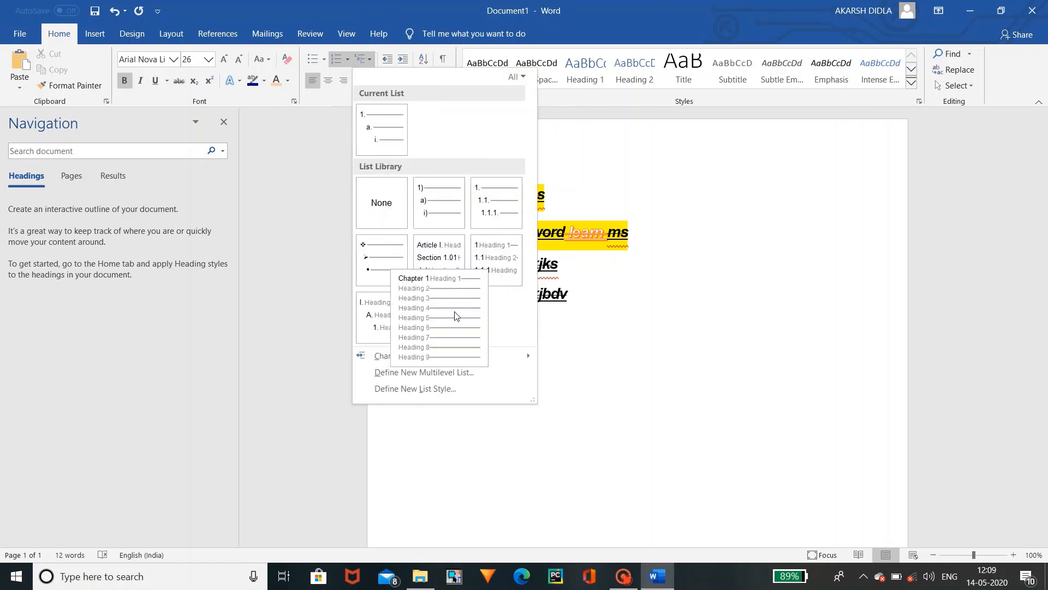
{"action": "mouse_move", "coordinate": [443, 225]}
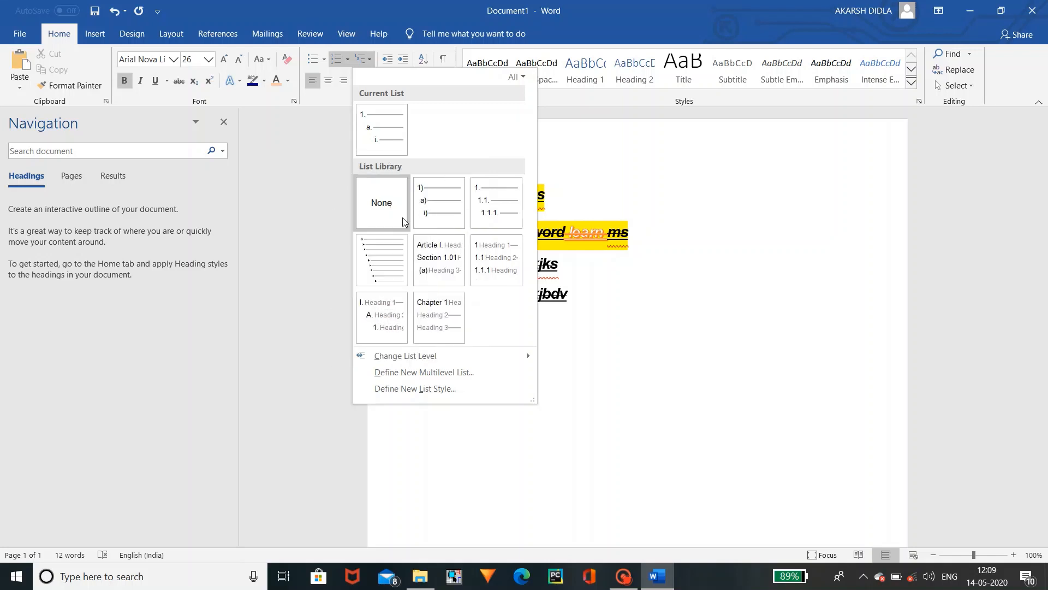
{"action": "mouse_move", "coordinate": [527, 213]}
{"action": "left_click", "coordinate": [572, 206]}
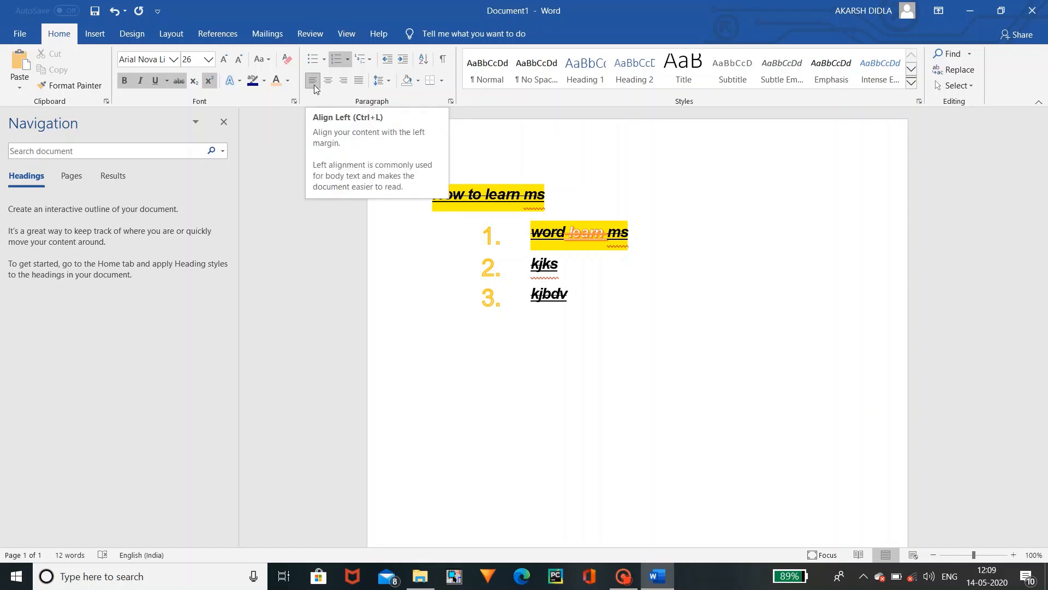
- Try centred, right and left alignment on the list item "kjbdv", ending with it justified
{"action": "key", "text": "ctrl+j"}
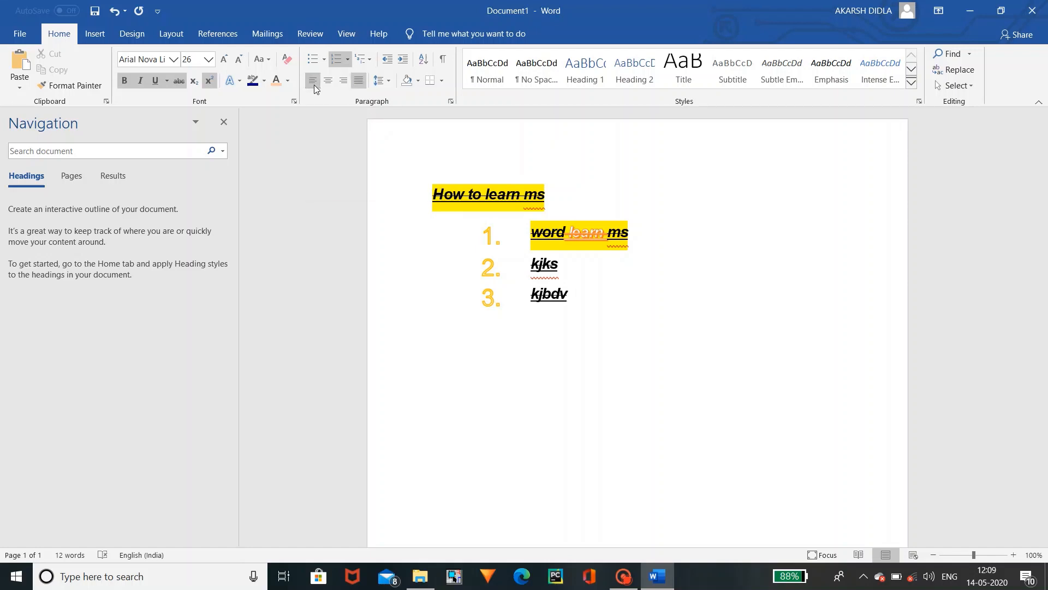
{"action": "left_click", "coordinate": [329, 86]}
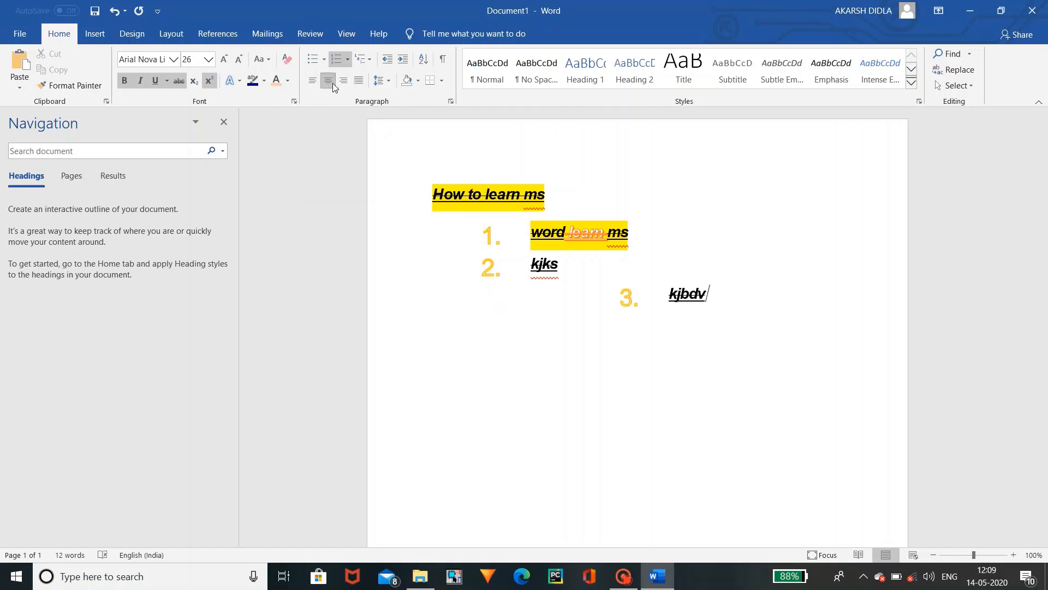
{"action": "left_click", "coordinate": [349, 83]}
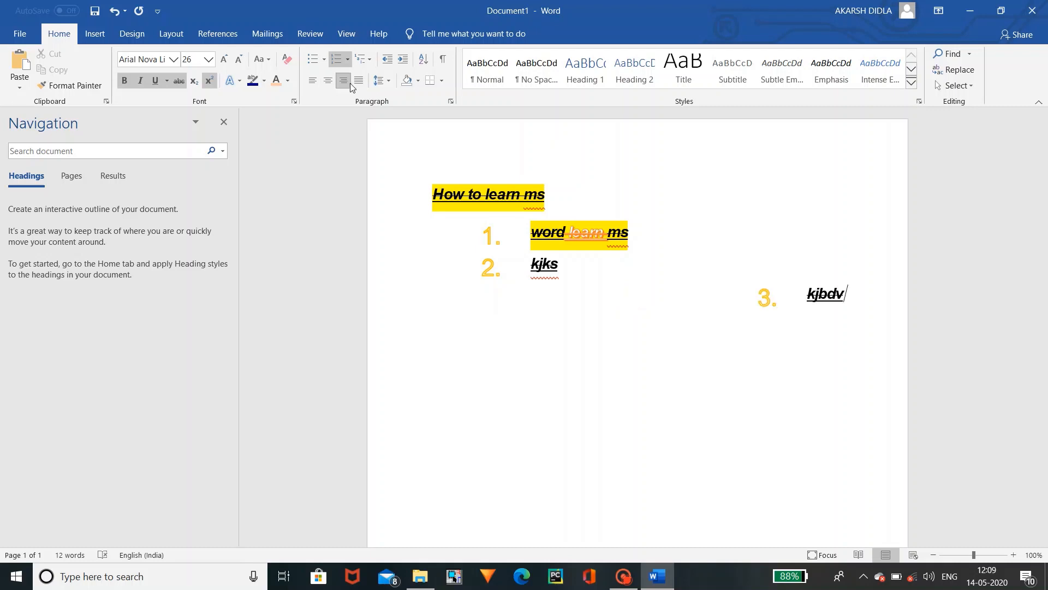
{"action": "left_click", "coordinate": [329, 81]}
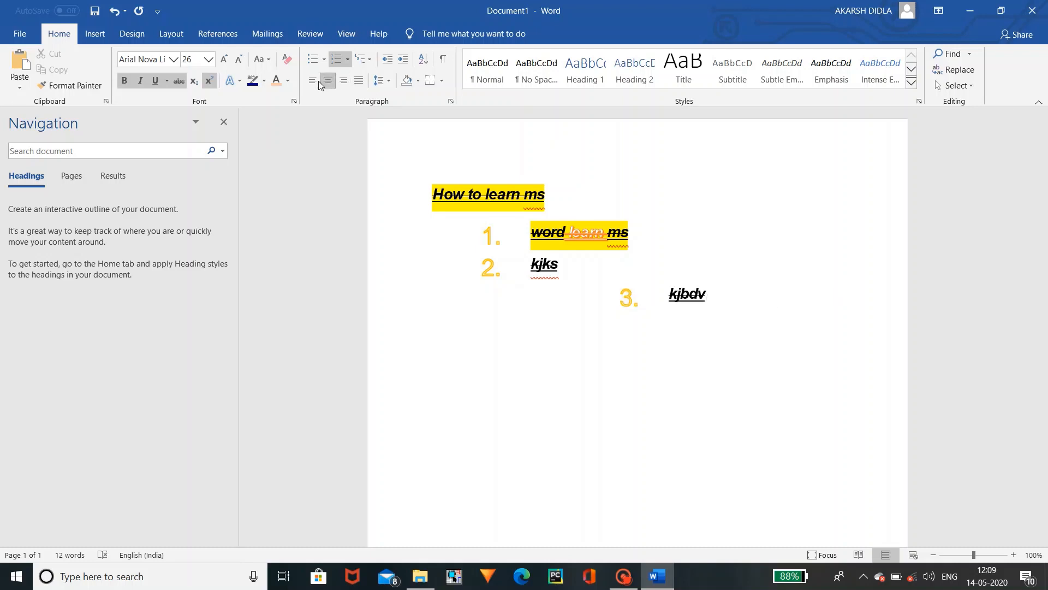
{"action": "left_click", "coordinate": [310, 80]}
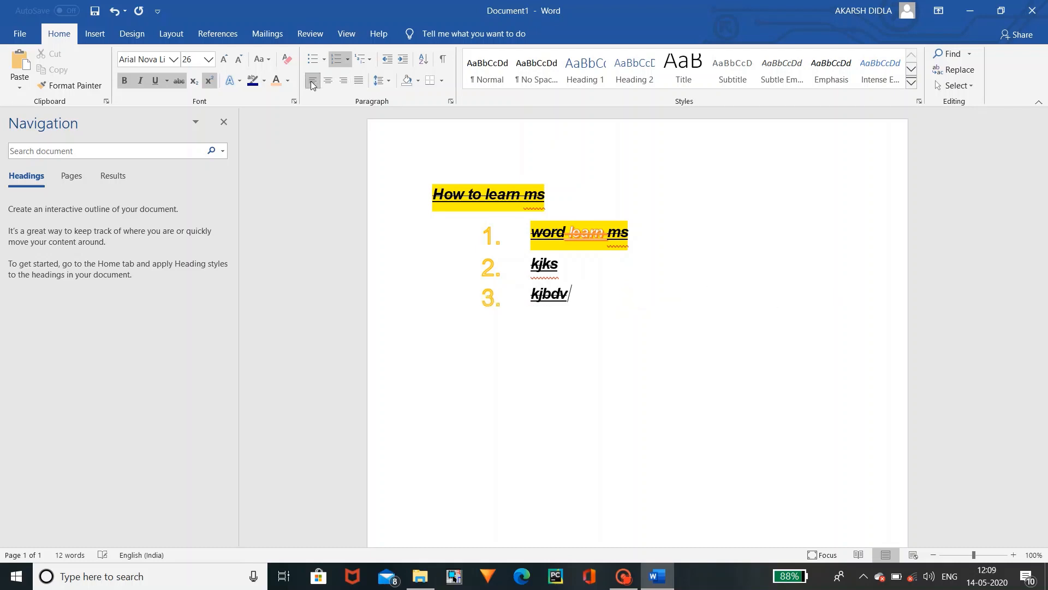
{"action": "left_click", "coordinate": [343, 84]}
{"action": "left_click", "coordinate": [358, 84]}
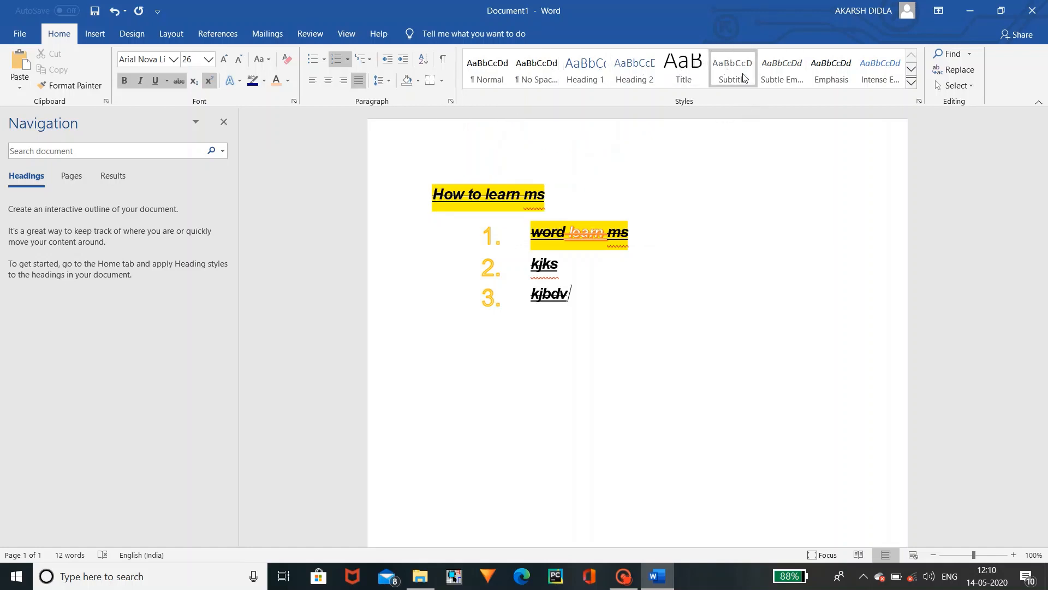
- Try the Heading 2 and Heading 3 styles on the line "kjbdv", ending with the Title style applied
{"action": "left_click", "coordinate": [912, 82]}
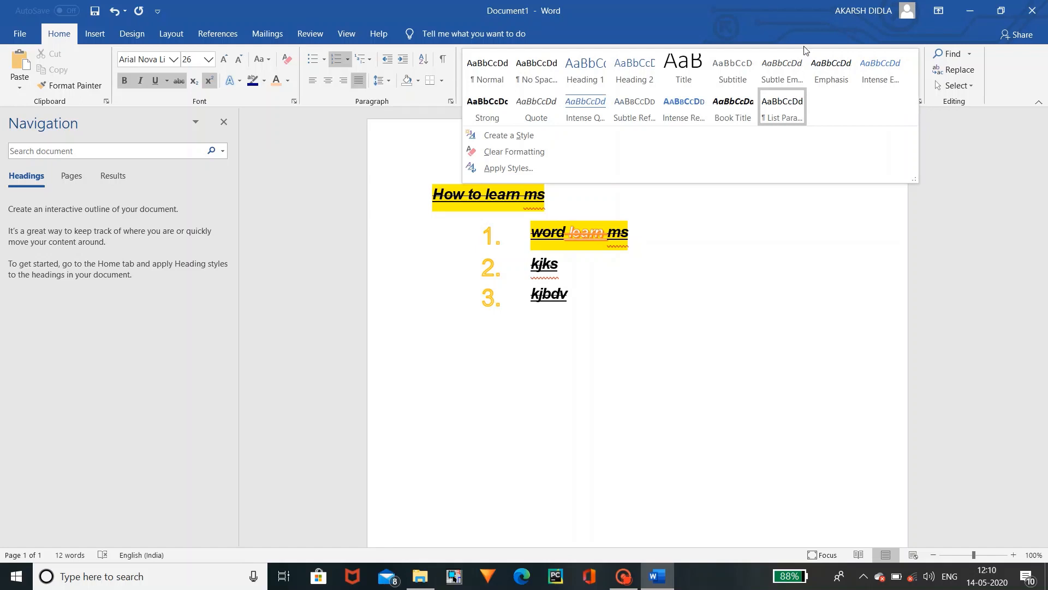
{"action": "left_click", "coordinate": [617, 71]}
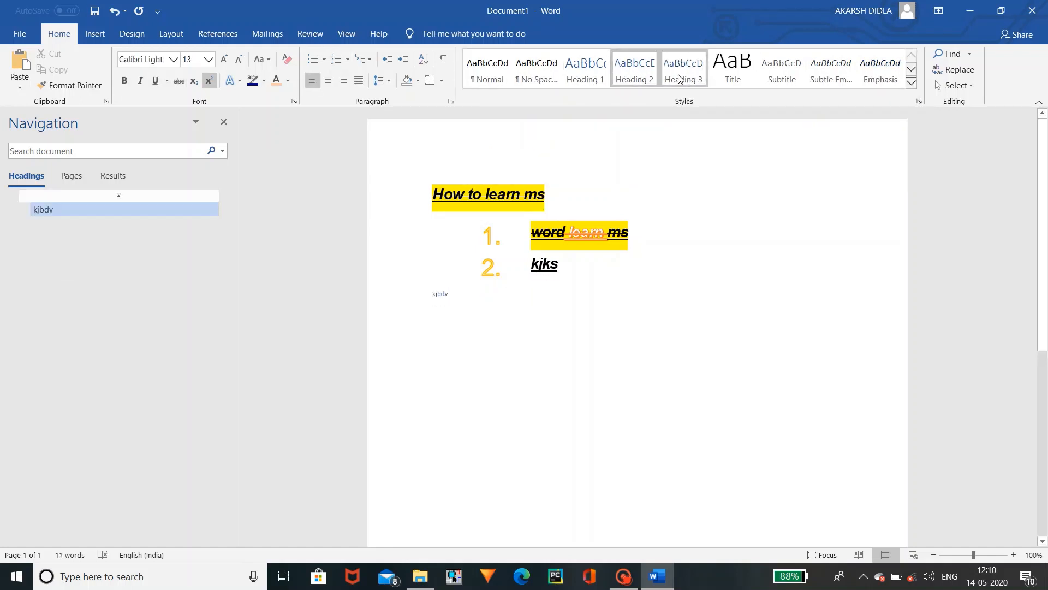
{"action": "left_click", "coordinate": [683, 72]}
{"action": "left_click", "coordinate": [797, 71]}
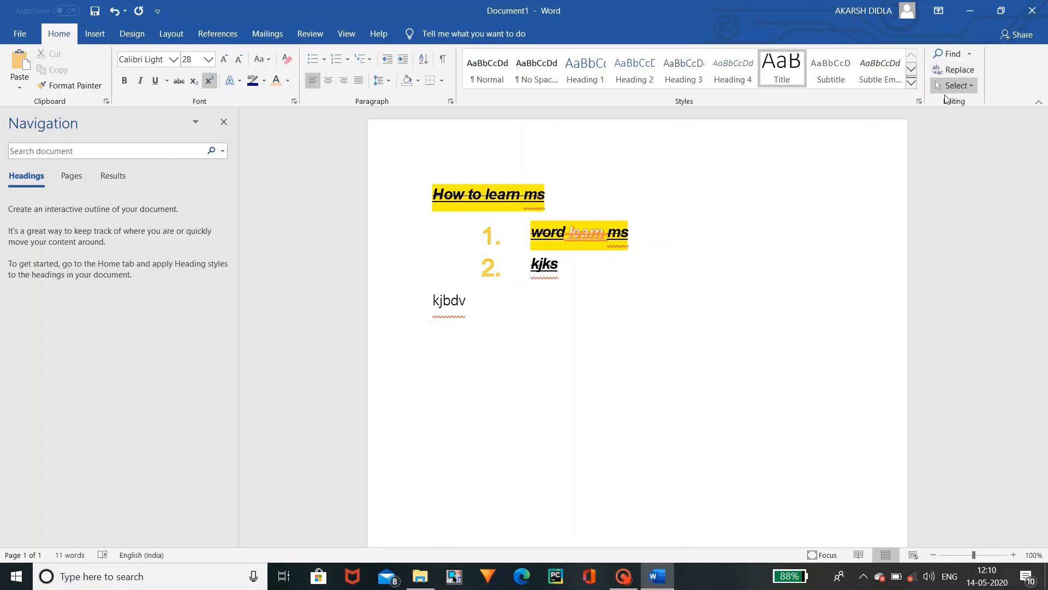
- View the Find options and open the document search
{"action": "left_click", "coordinate": [949, 56]}
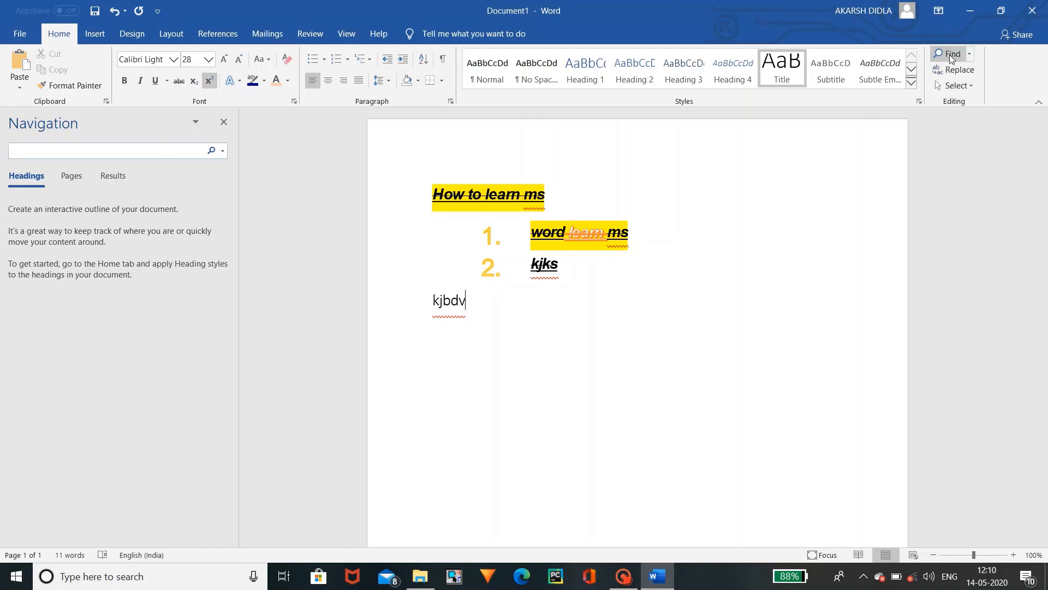
{"action": "left_click", "coordinate": [969, 54]}
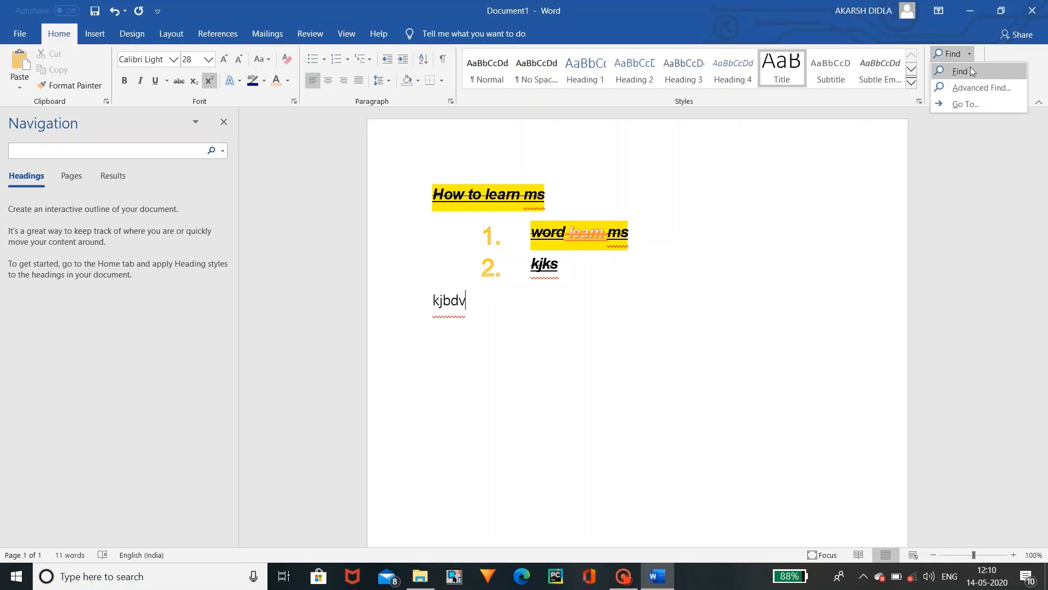
{"action": "left_click", "coordinate": [971, 70]}
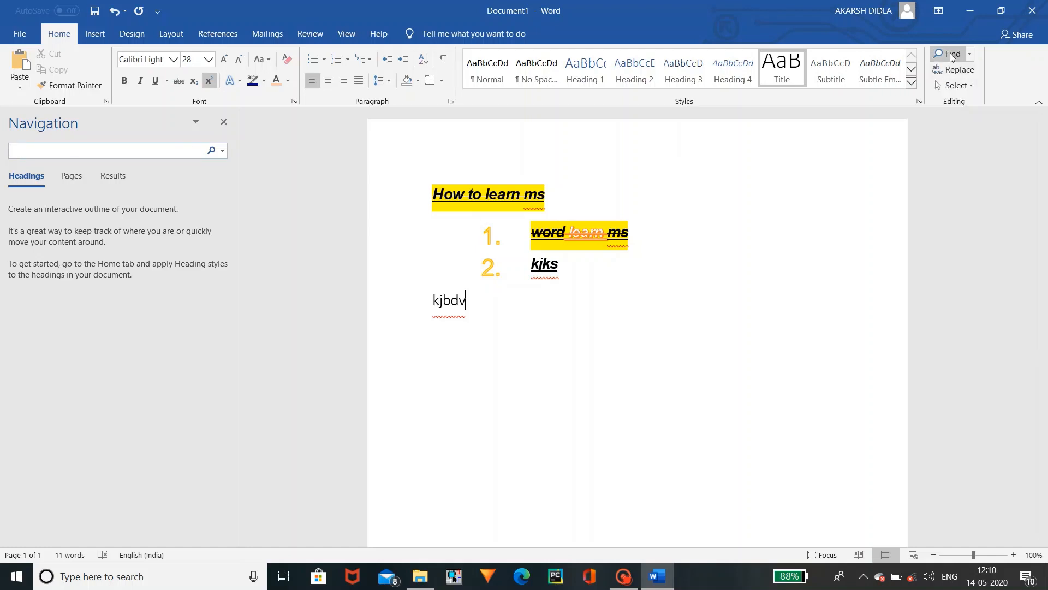
{"action": "left_click", "coordinate": [946, 55]}
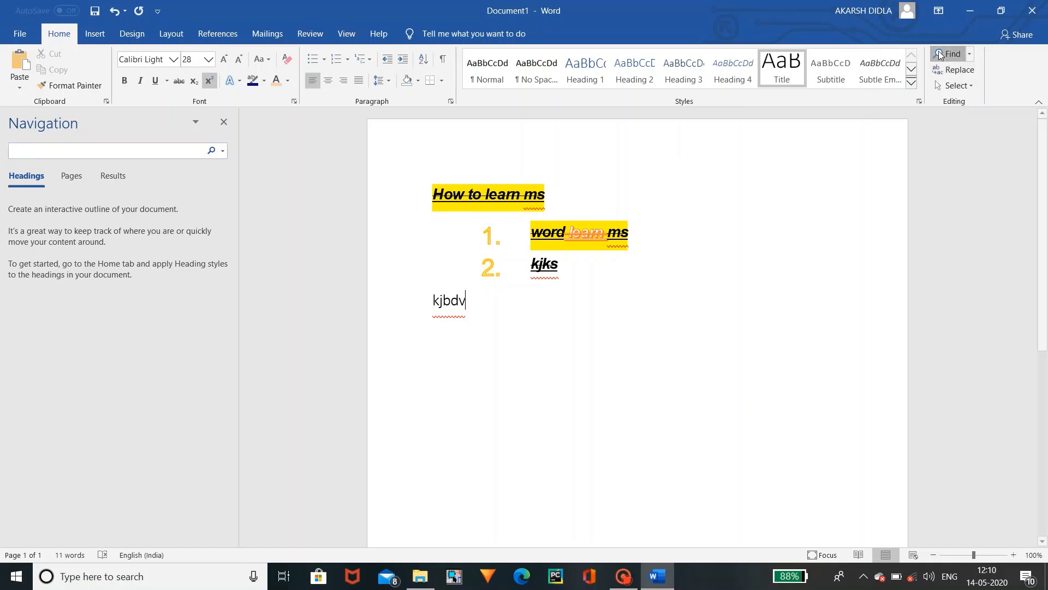
- Replace every "a" in the document with "xyz" and close the Find and Replace dialog
{"action": "left_click", "coordinate": [959, 70]}
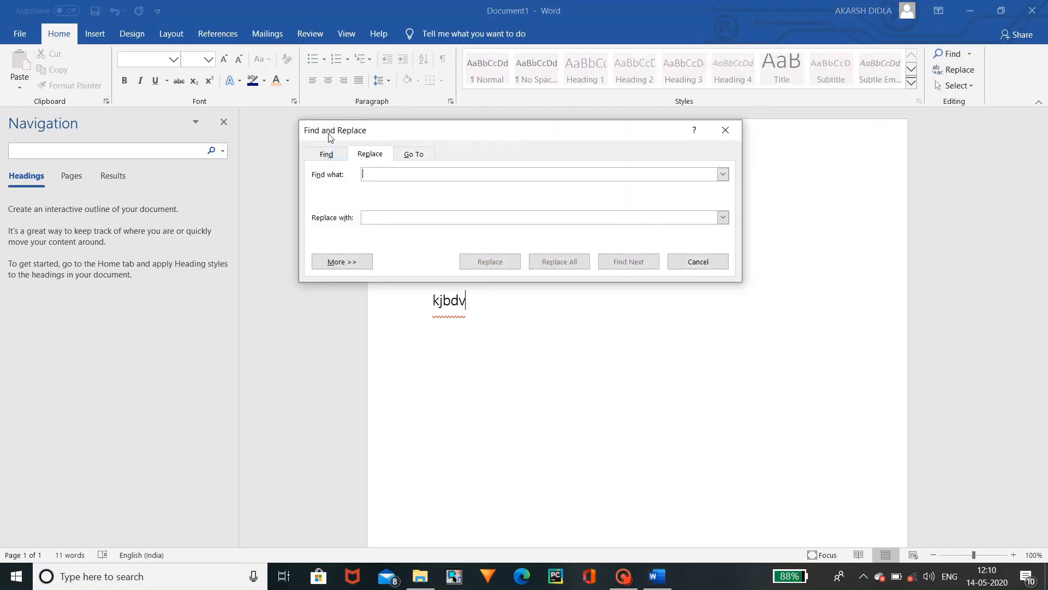
{"action": "left_click_drag", "start_coordinate": [330, 138], "coordinate": [352, 147]}
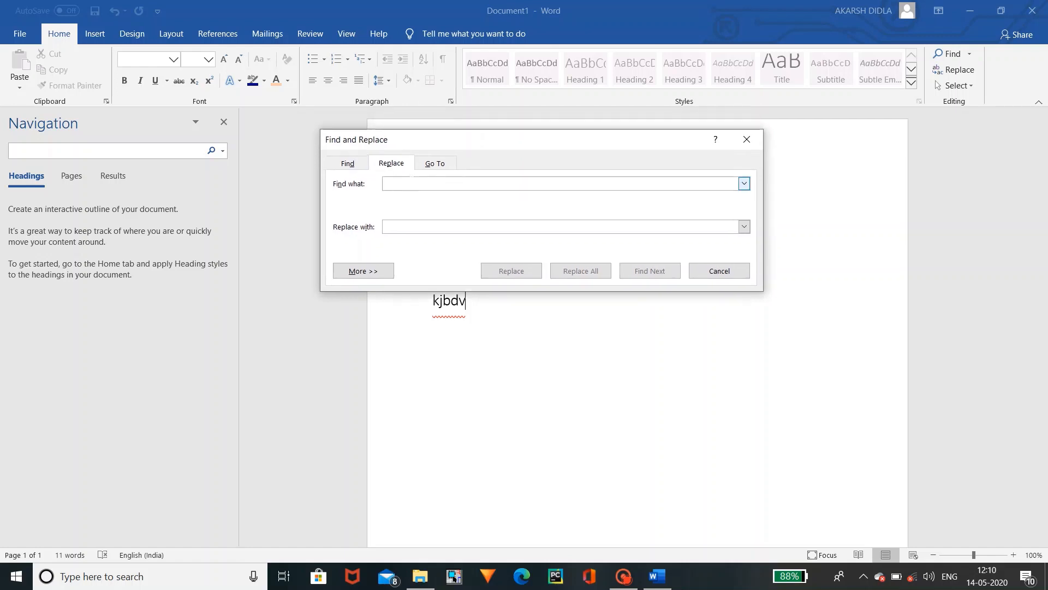
{"action": "type", "text": "a"}
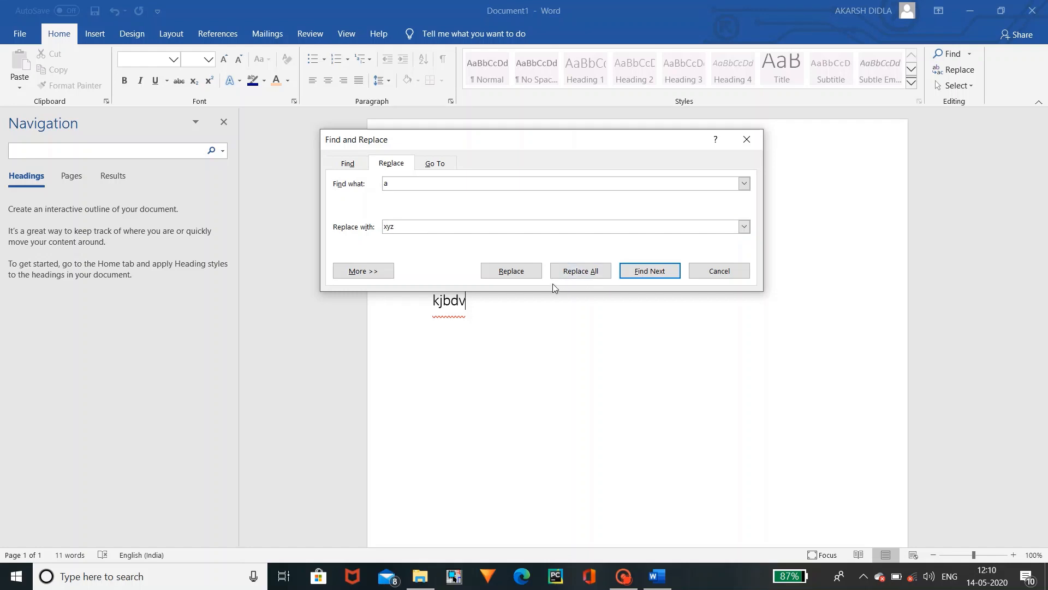
{"action": "left_click", "coordinate": [534, 278]}
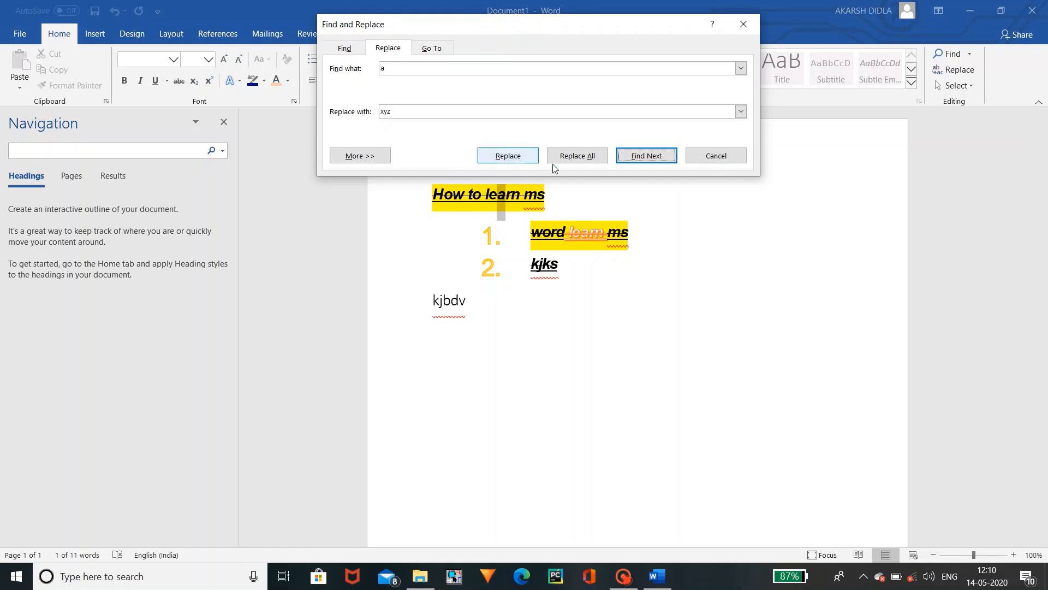
{"action": "left_click", "coordinate": [577, 162]}
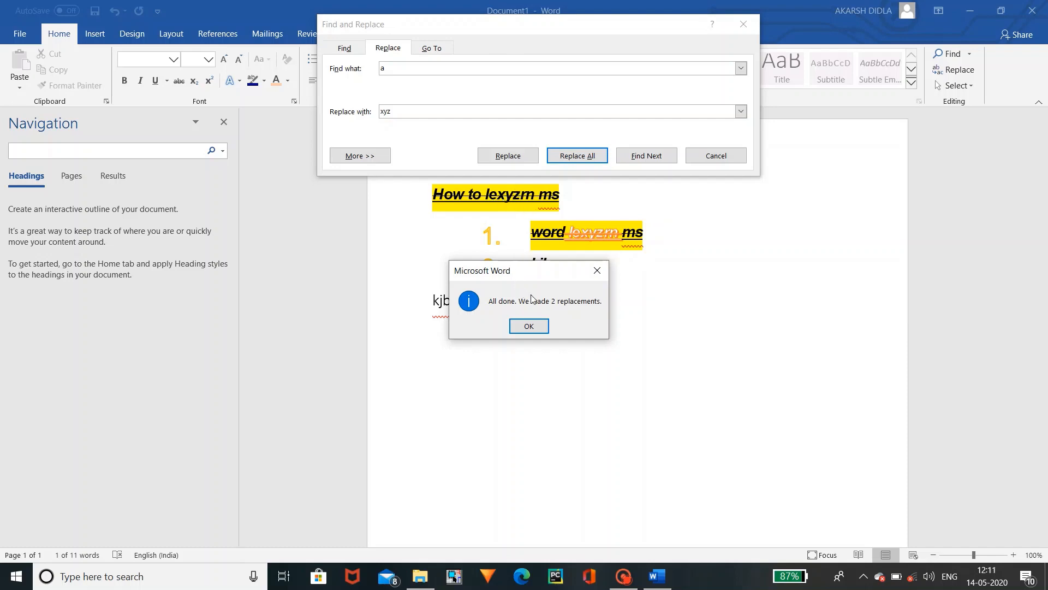
{"action": "left_click_drag", "start_coordinate": [544, 280], "coordinate": [692, 339]}
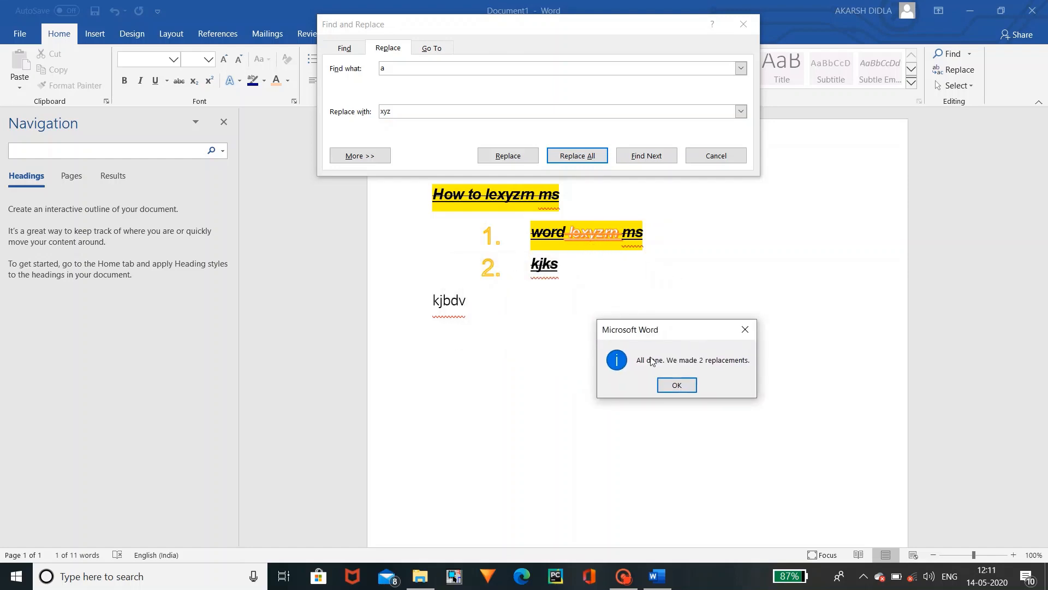
{"action": "left_click", "coordinate": [675, 384]}
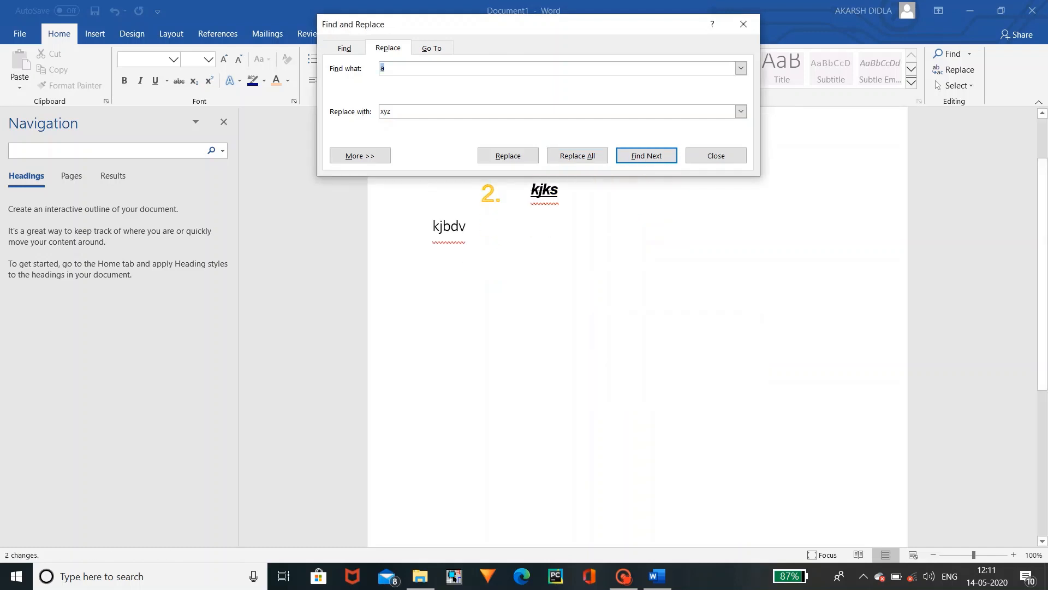
{"action": "left_click", "coordinate": [727, 157]}
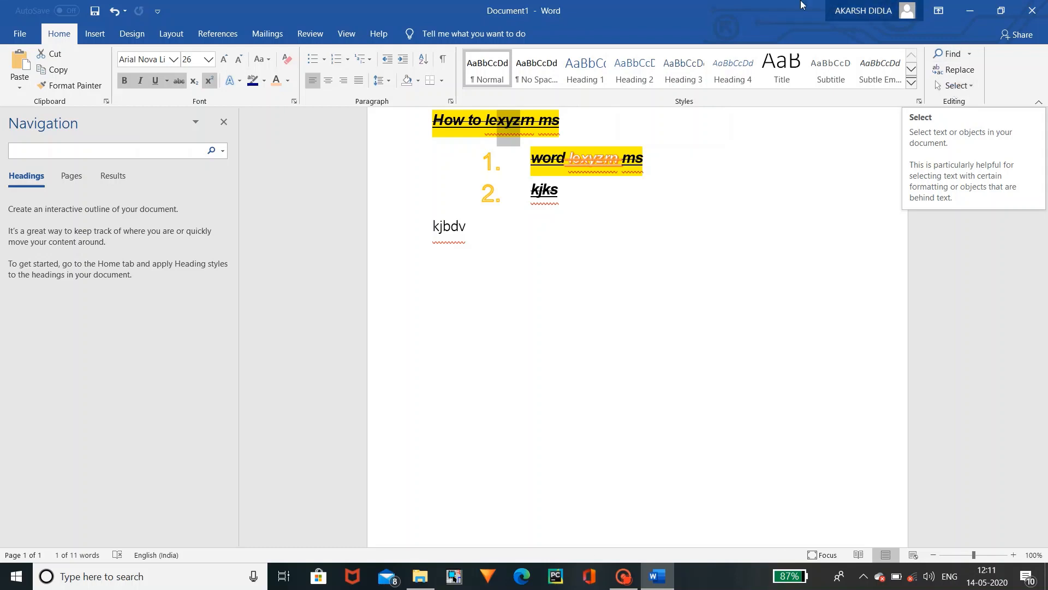
- Insert a page break in place of the selected "xyz" in the first line and another before "lexyzrn" in list item 1
{"action": "left_click", "coordinate": [91, 36]}
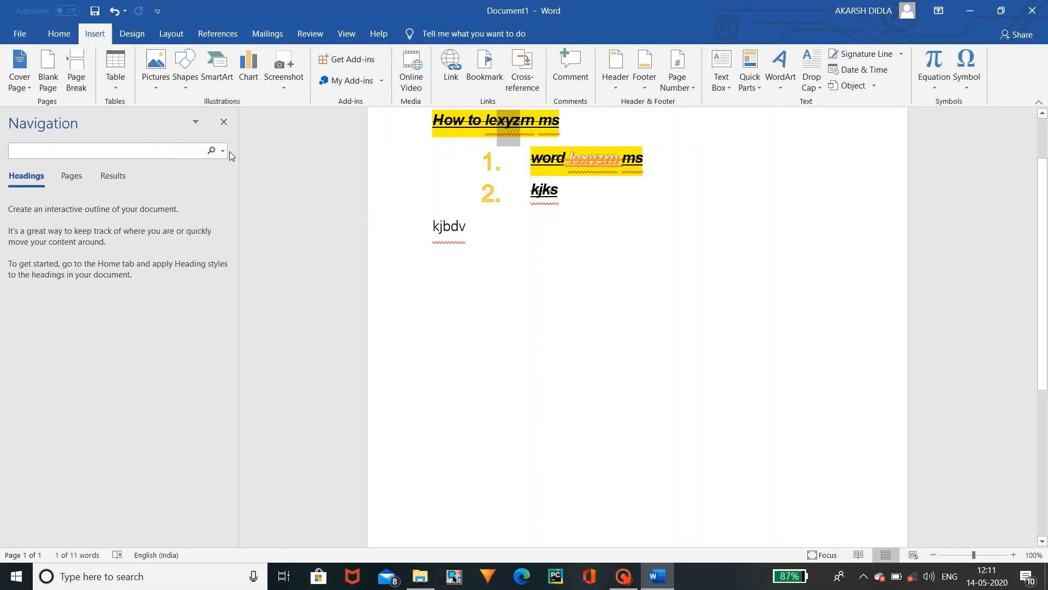
{"action": "left_click", "coordinate": [77, 56]}
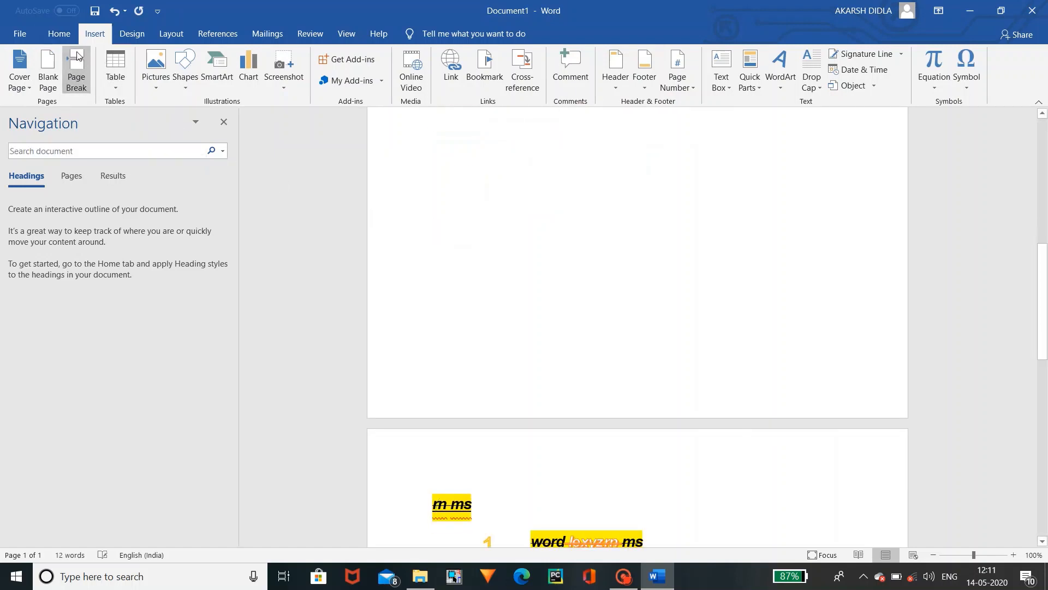
{"action": "mouse_move", "coordinate": [1045, 272]}
{"action": "left_mouse_down"}
{"action": "mouse_move", "coordinate": [1044, 401]}
{"action": "mouse_move", "coordinate": [1036, 104]}
{"action": "mouse_move", "coordinate": [1042, 271]}
{"action": "left_mouse_up"}
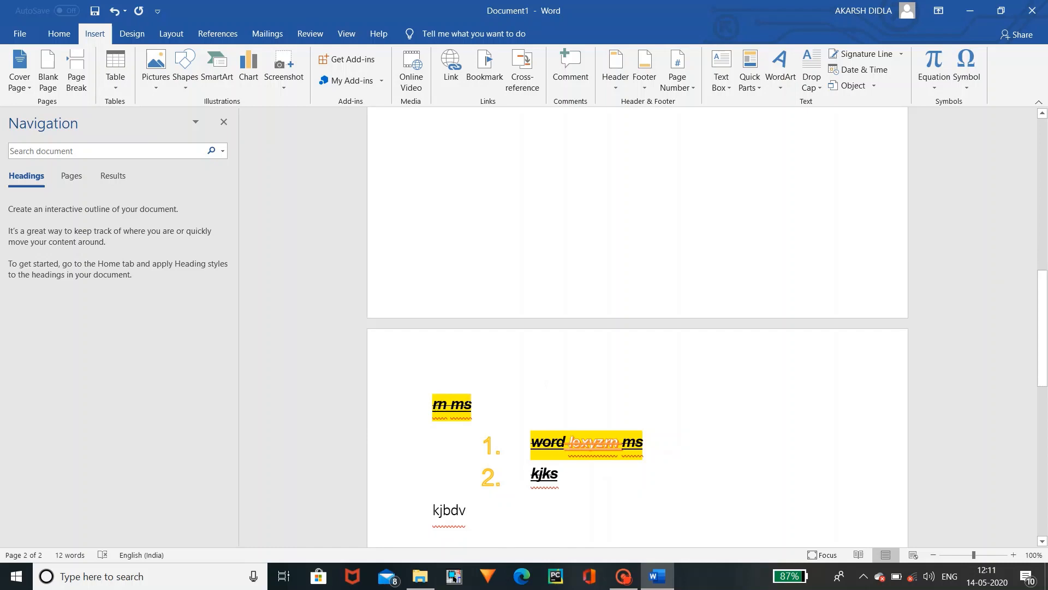
{"action": "left_click", "coordinate": [76, 71]}
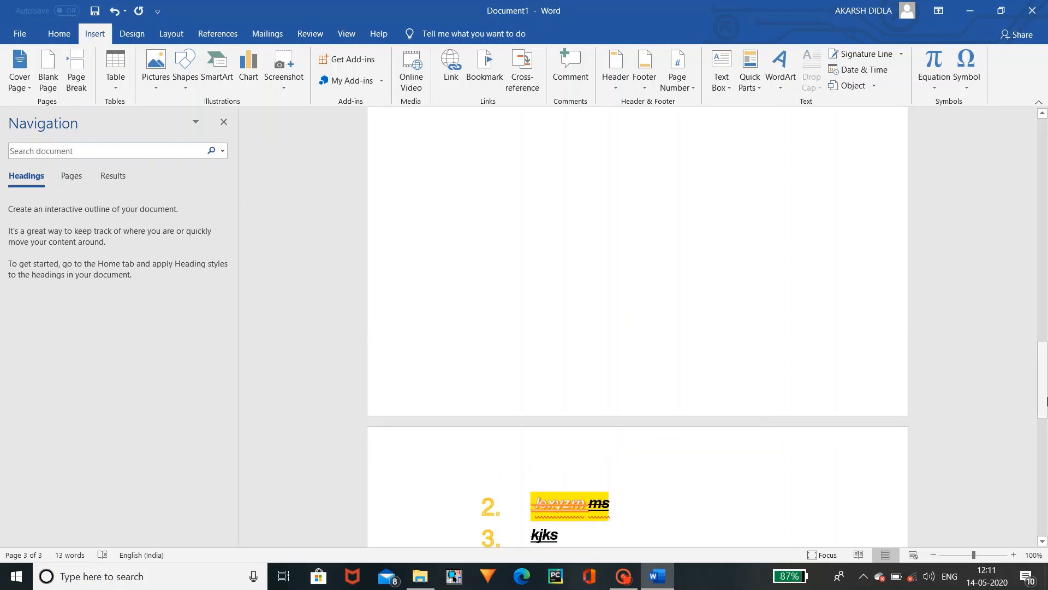
{"action": "left_click_drag", "start_coordinate": [1046, 391], "coordinate": [1040, 166]}
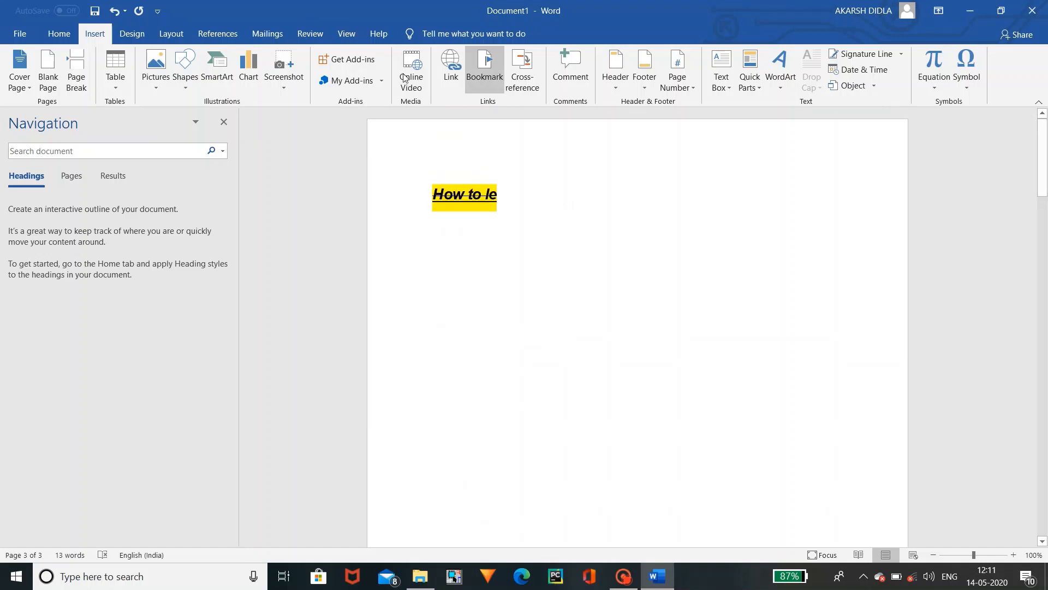
- Insert a blank page after the first page, behind "How to le"
{"action": "left_click", "coordinate": [58, 67]}
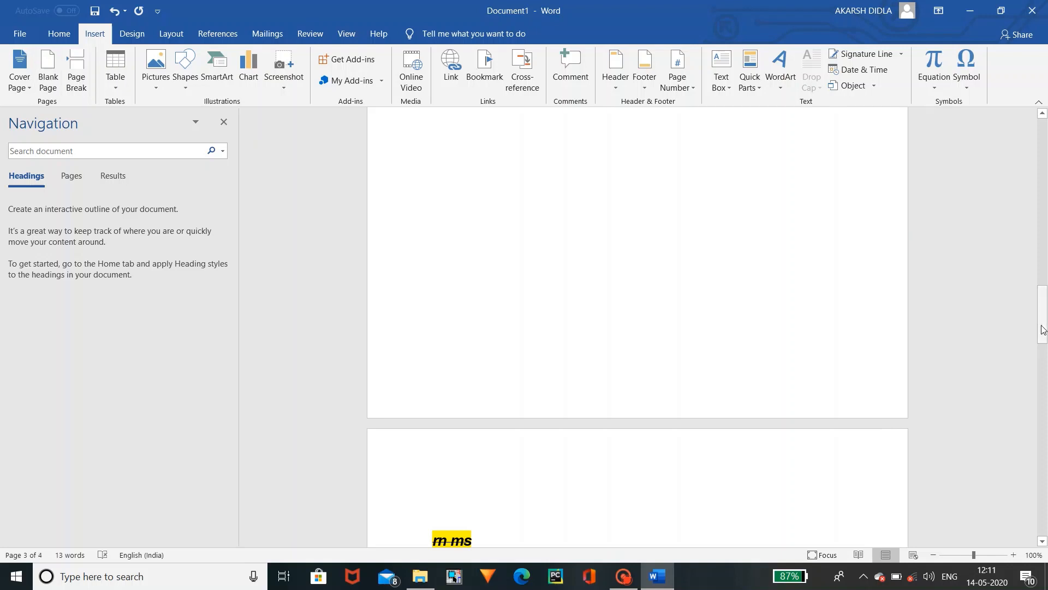
{"action": "left_click_drag", "start_coordinate": [1042, 324], "coordinate": [1006, 225]}
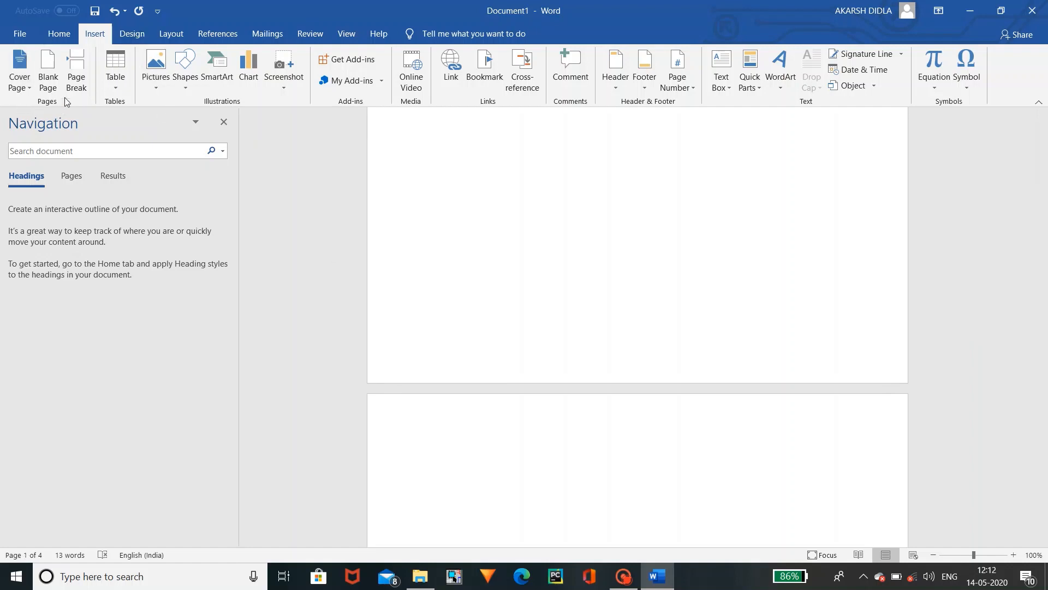
- Insert the built-in Facet cover page at the start of the document and view its title area
{"action": "left_click", "coordinate": [18, 85]}
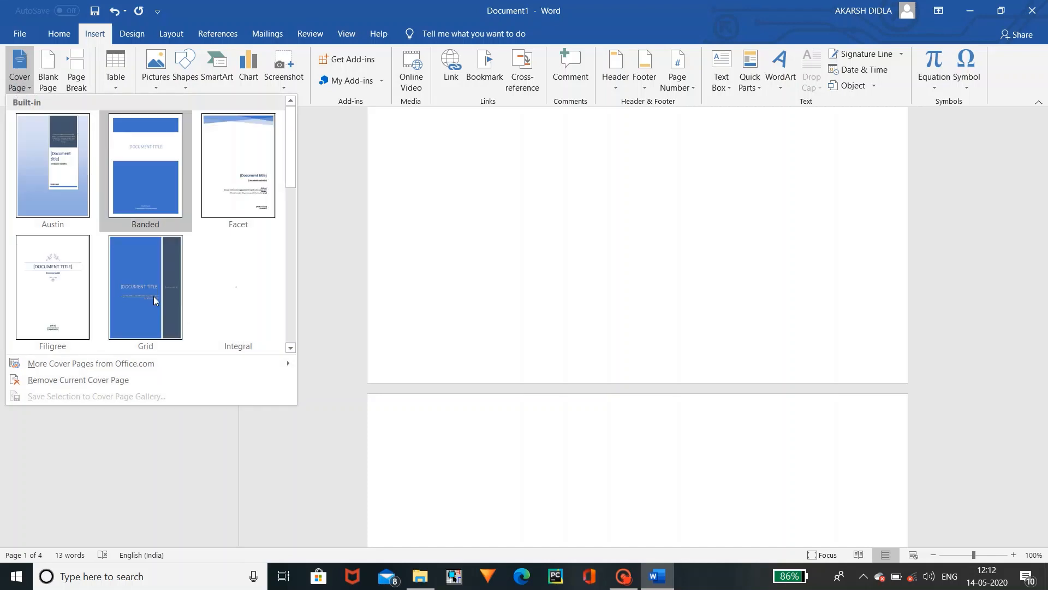
{"action": "left_click", "coordinate": [221, 173]}
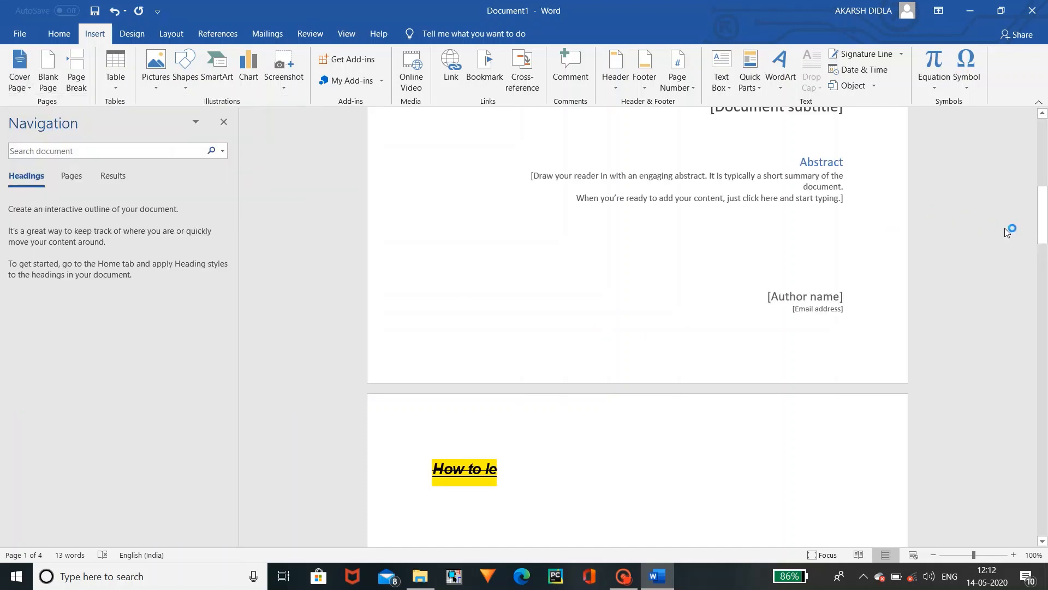
{"action": "left_click_drag", "start_coordinate": [1041, 215], "coordinate": [1043, 155]}
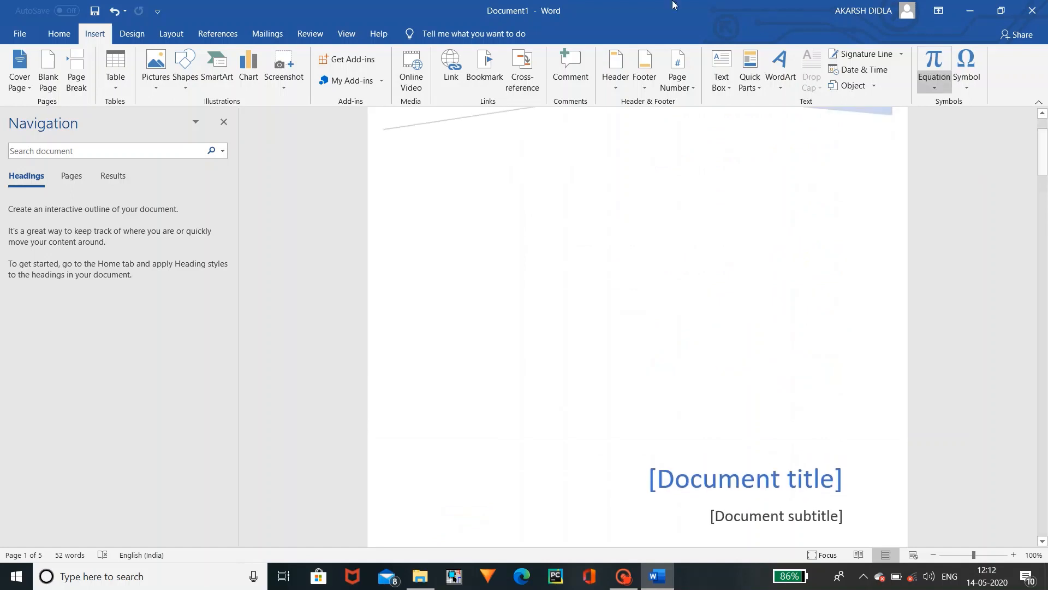
- Insert a table with six columns and five rows on the cover page, above the document title
{"action": "left_click", "coordinate": [126, 87]}
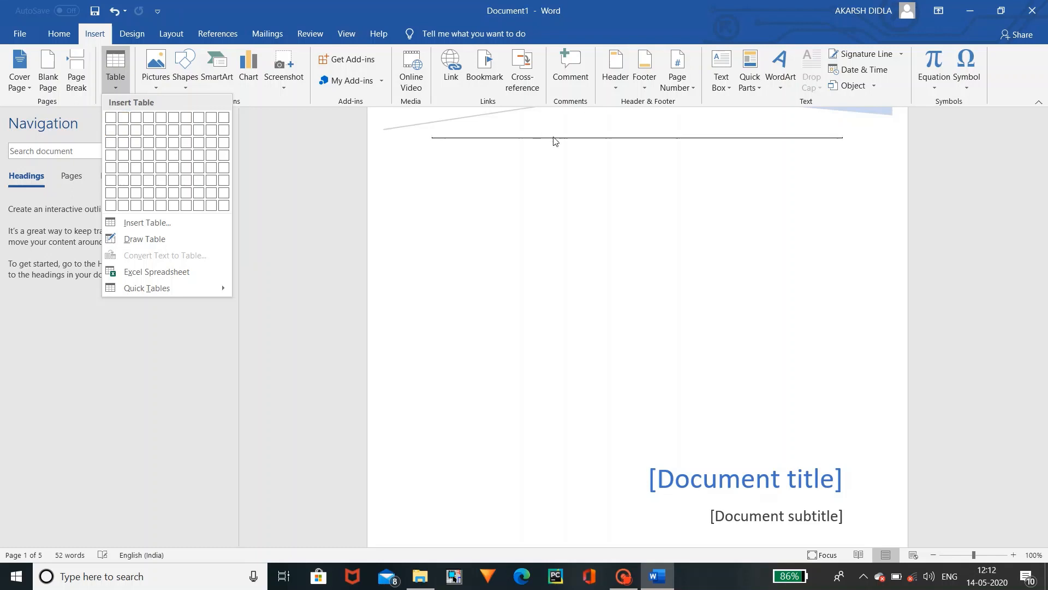
{"action": "left_click", "coordinate": [555, 141]}
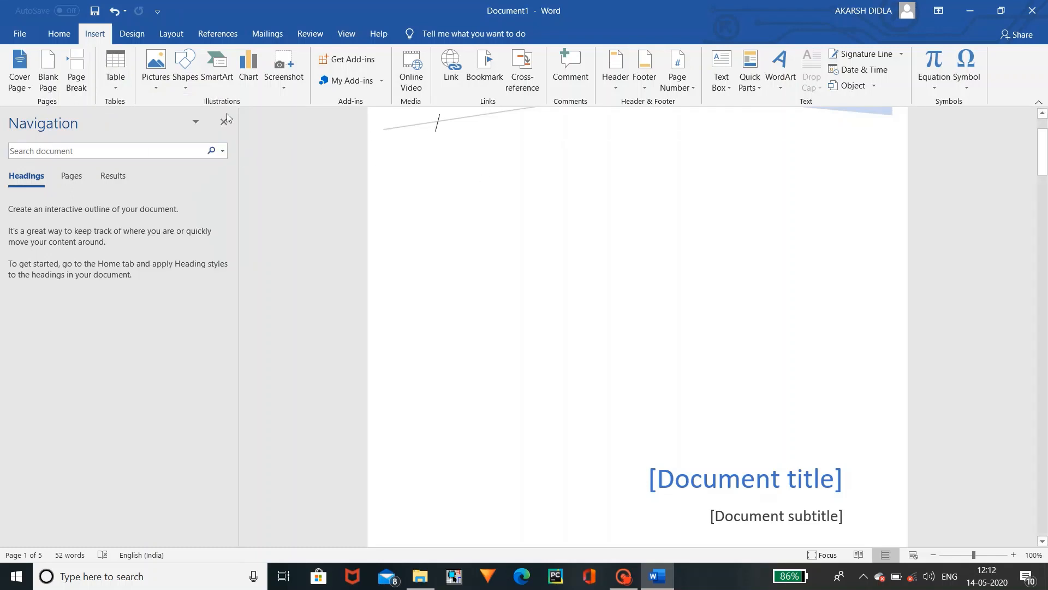
{"action": "left_click", "coordinate": [118, 67]}
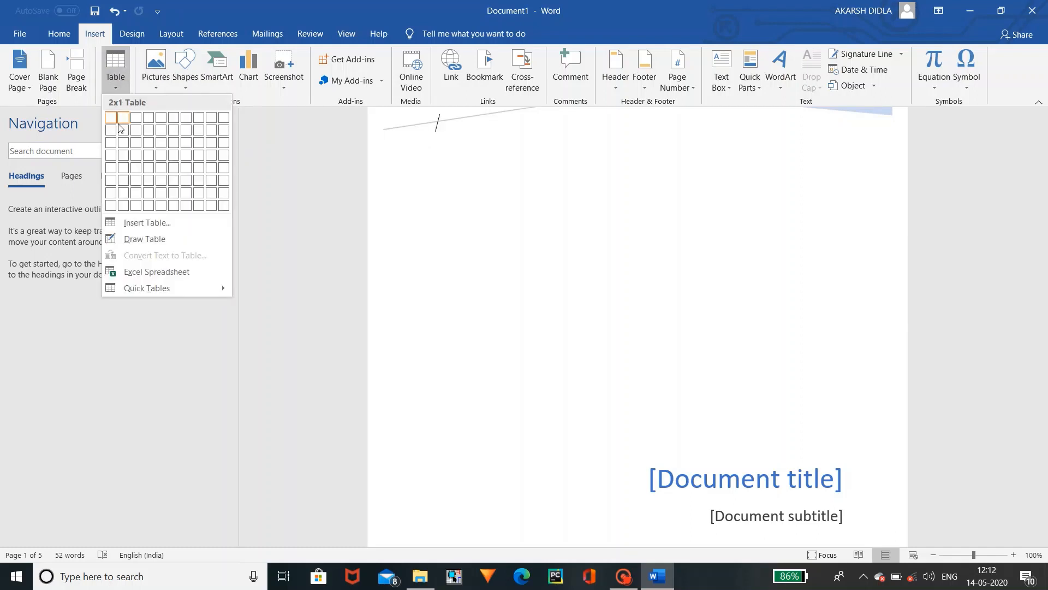
{"action": "left_click", "coordinate": [178, 162]}
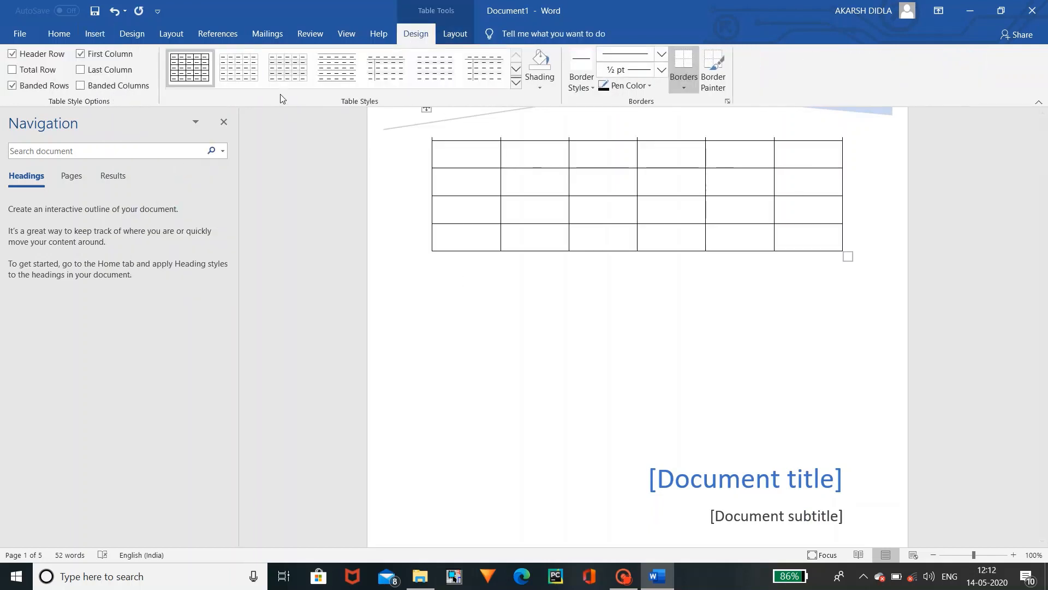
- Try two plain table styles and apply the light blue banded grid style with a solid header row to the table
{"action": "left_click", "coordinate": [323, 83]}
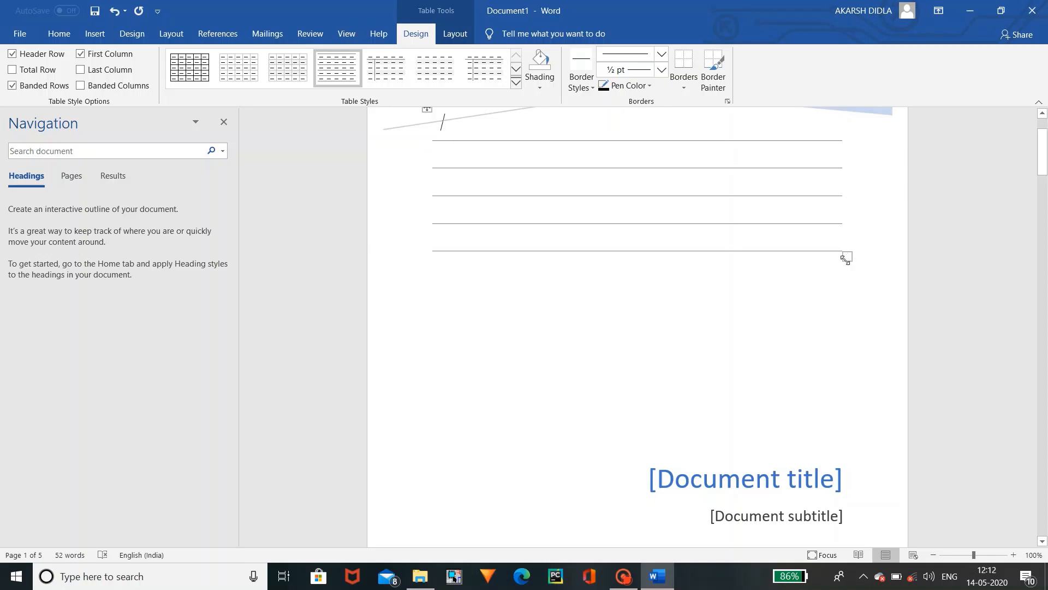
{"action": "left_click", "coordinate": [375, 68]}
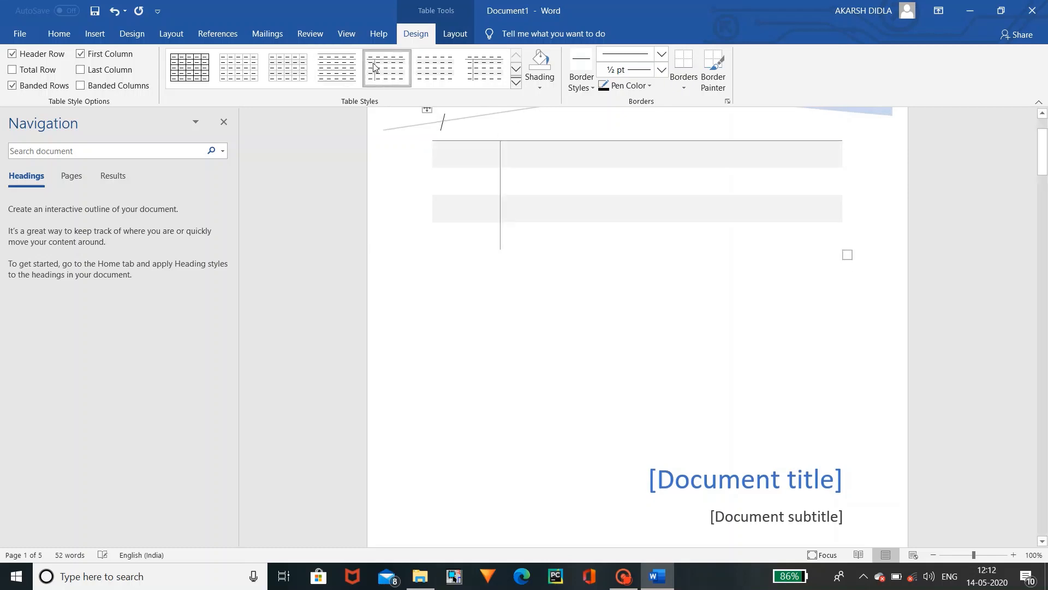
{"action": "left_click", "coordinate": [515, 84]}
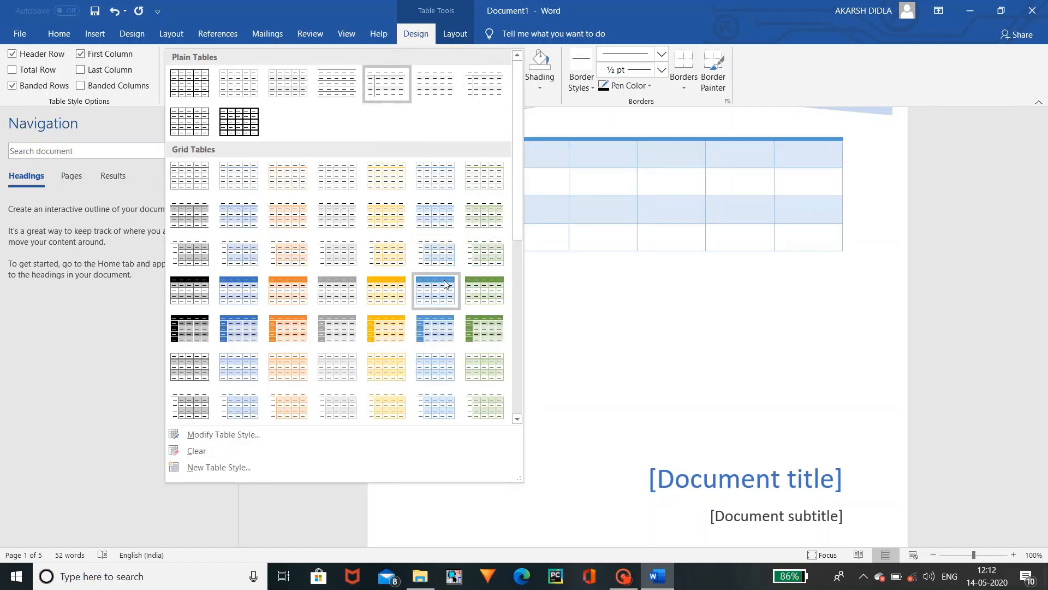
{"action": "left_click", "coordinate": [442, 288]}
{"action": "left_click", "coordinate": [517, 82]}
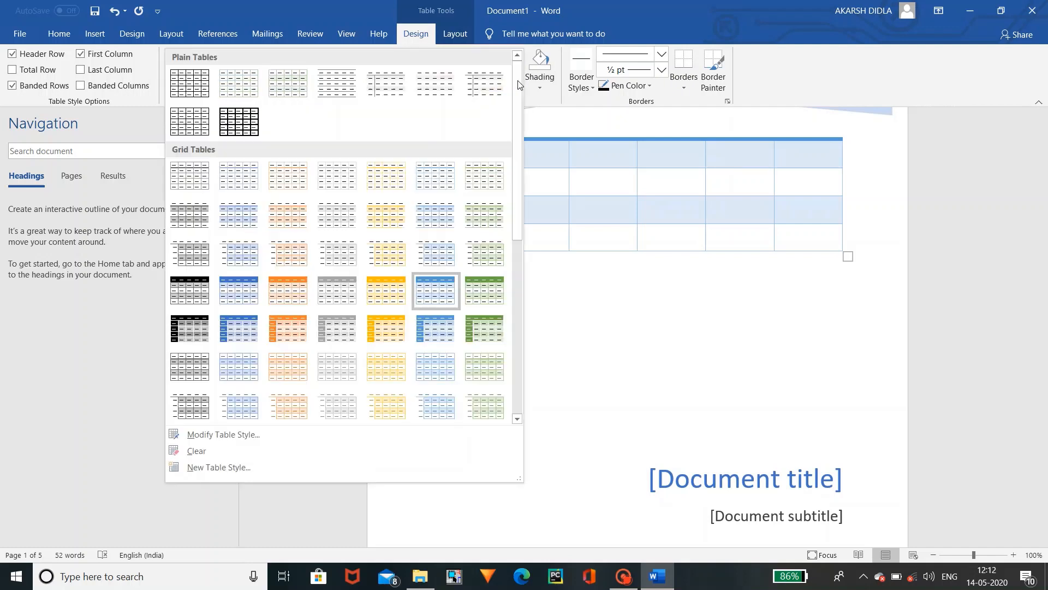
{"action": "left_click", "coordinate": [599, 334]}
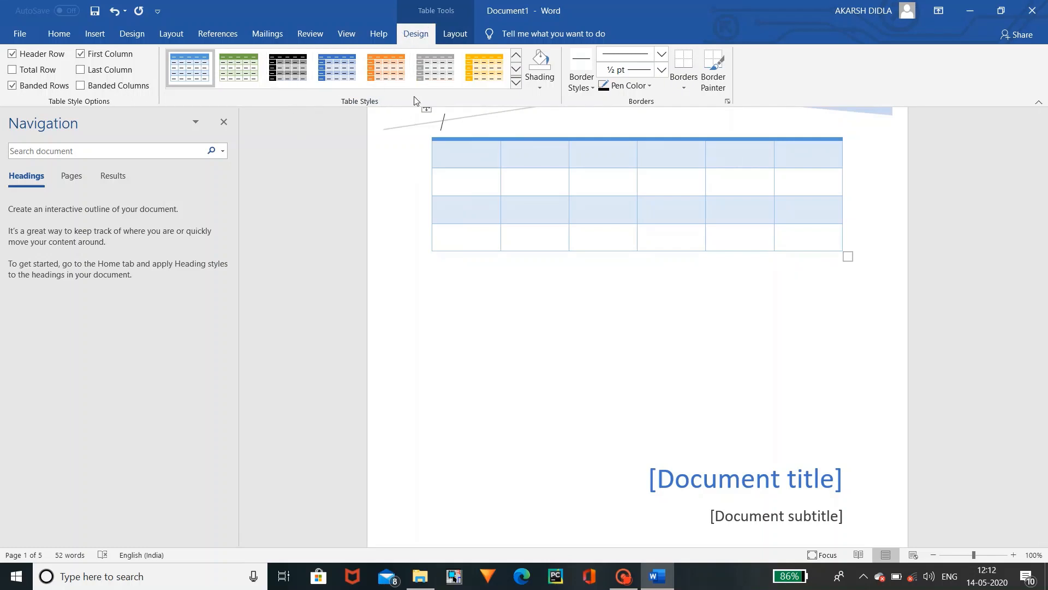
- Draw a heart shape about 5.65 cm high and 5.74 cm wide below the table
{"action": "left_click", "coordinate": [98, 37]}
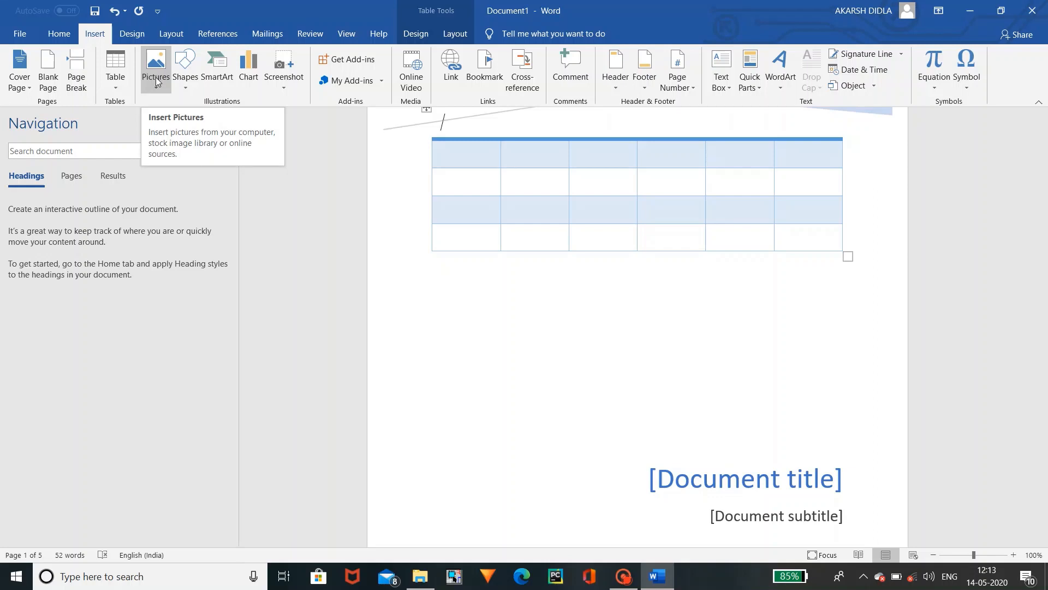
{"action": "left_click", "coordinate": [185, 85]}
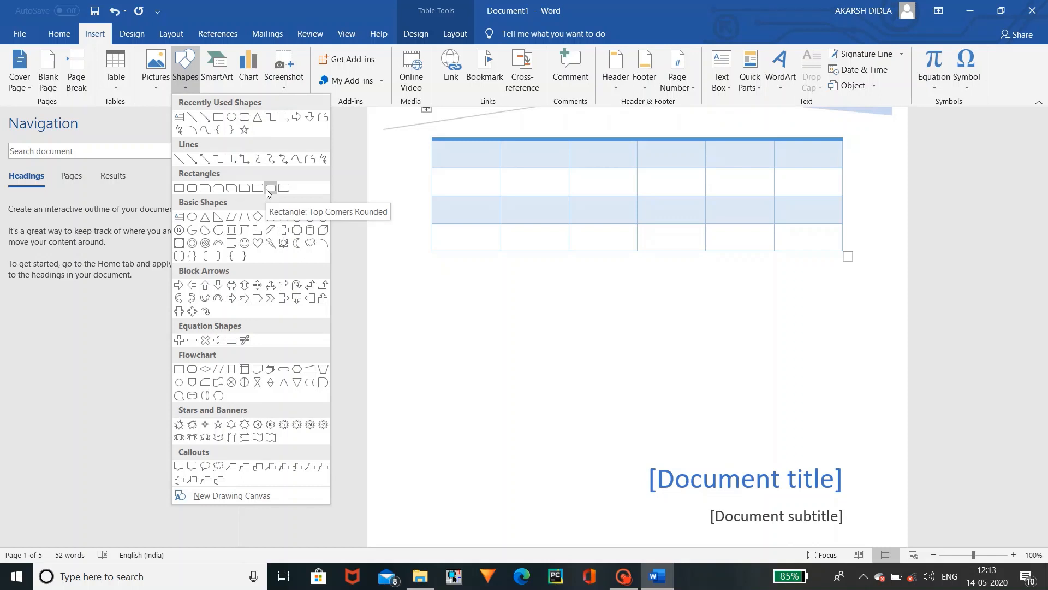
{"action": "left_click", "coordinate": [255, 243]}
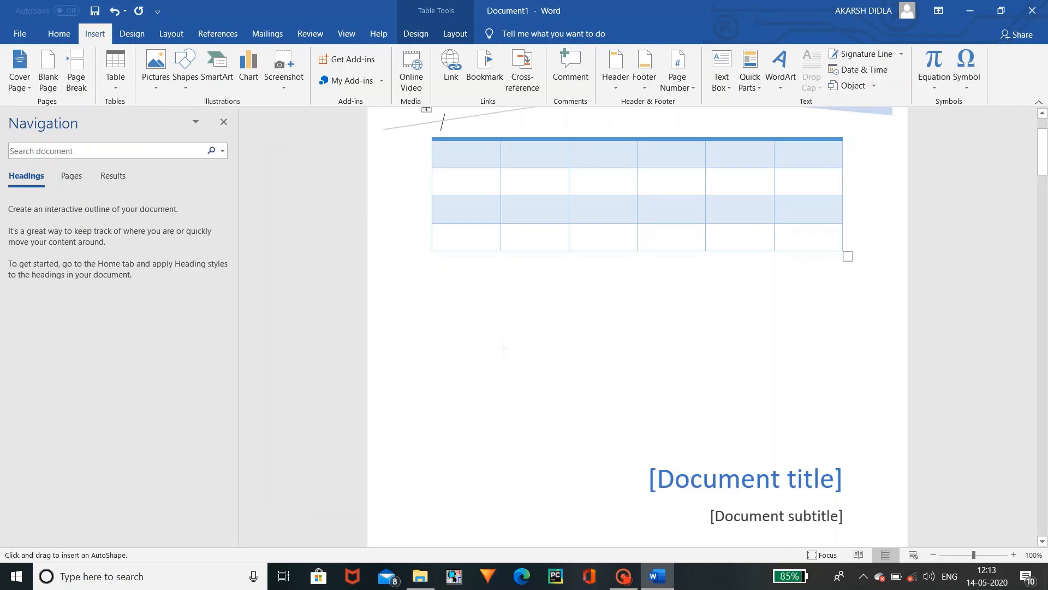
{"action": "mouse_move", "coordinate": [479, 323]}
{"action": "left_mouse_down"}
{"action": "mouse_move", "coordinate": [621, 388]}
{"action": "mouse_move", "coordinate": [648, 435]}
{"action": "mouse_move", "coordinate": [628, 470]}
{"action": "left_mouse_up"}
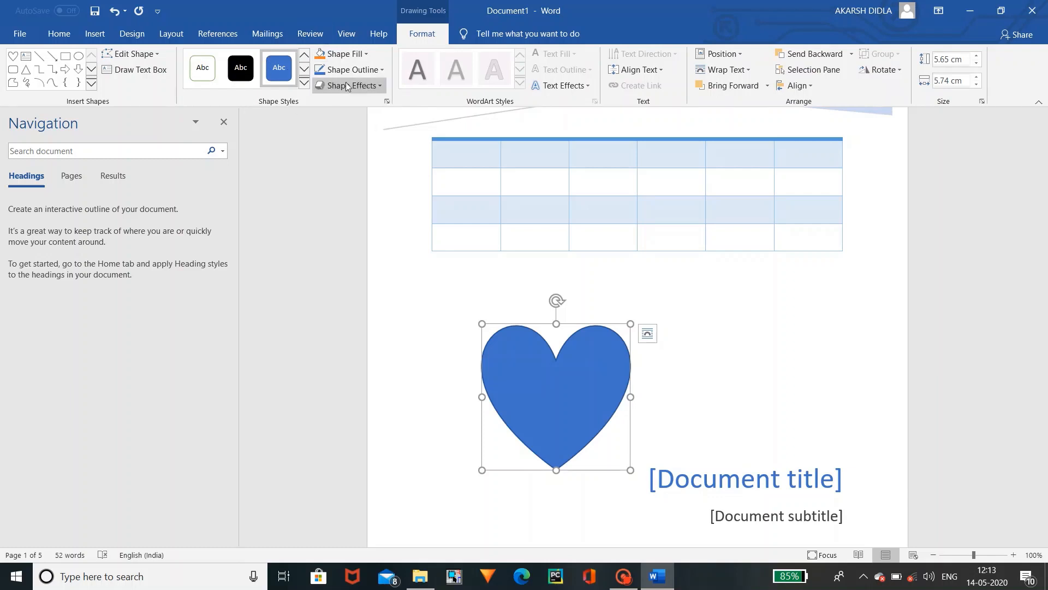
- Apply the solid black and the solid gold preset shape style to the heart in turn and deselect it
{"action": "left_click", "coordinate": [243, 80]}
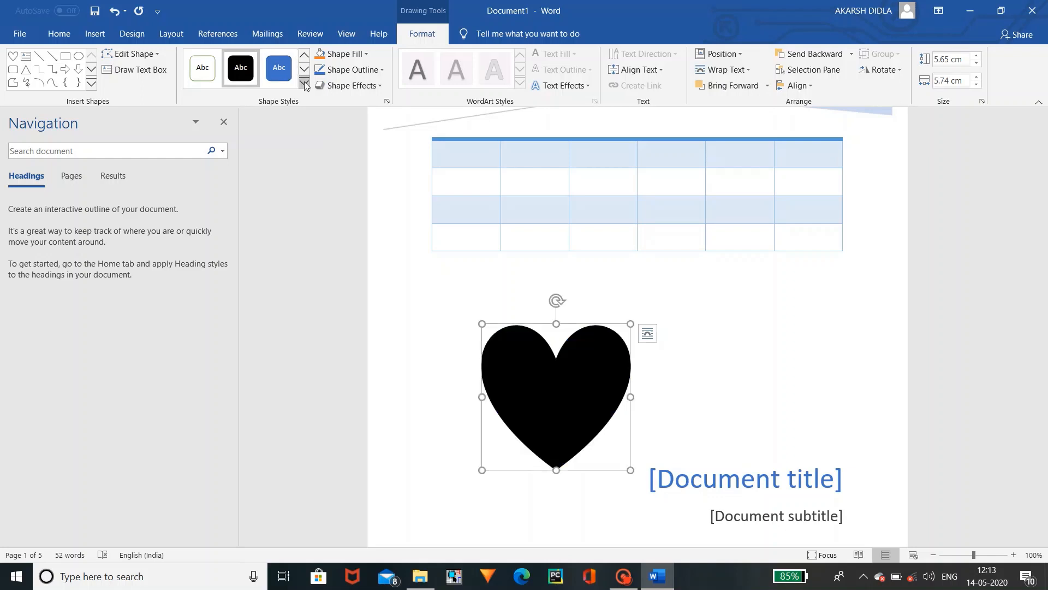
{"action": "left_click", "coordinate": [304, 84]}
{"action": "left_click", "coordinate": [347, 186]}
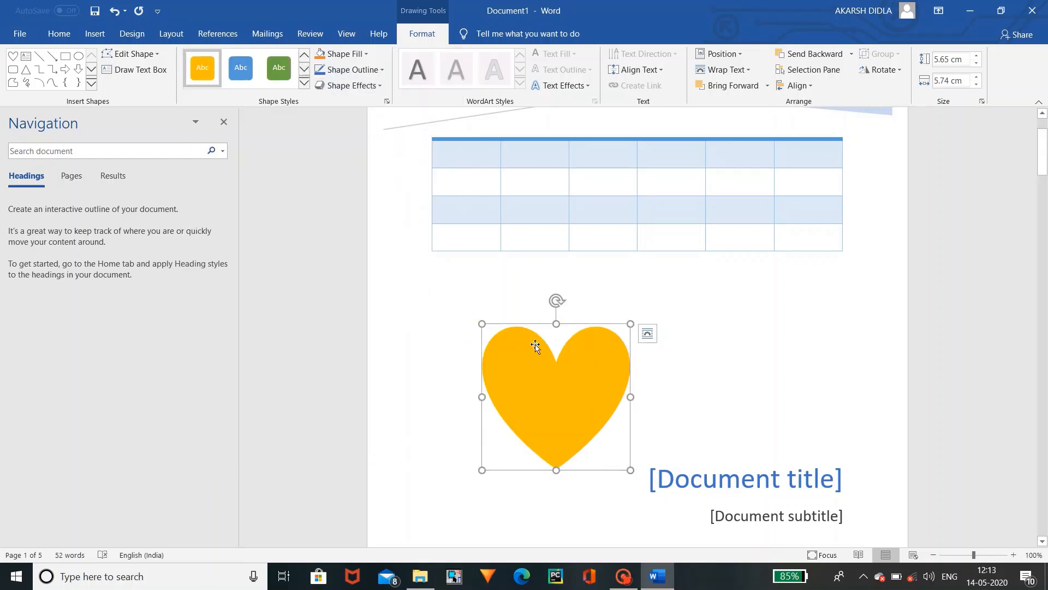
{"action": "left_click", "coordinate": [692, 403]}
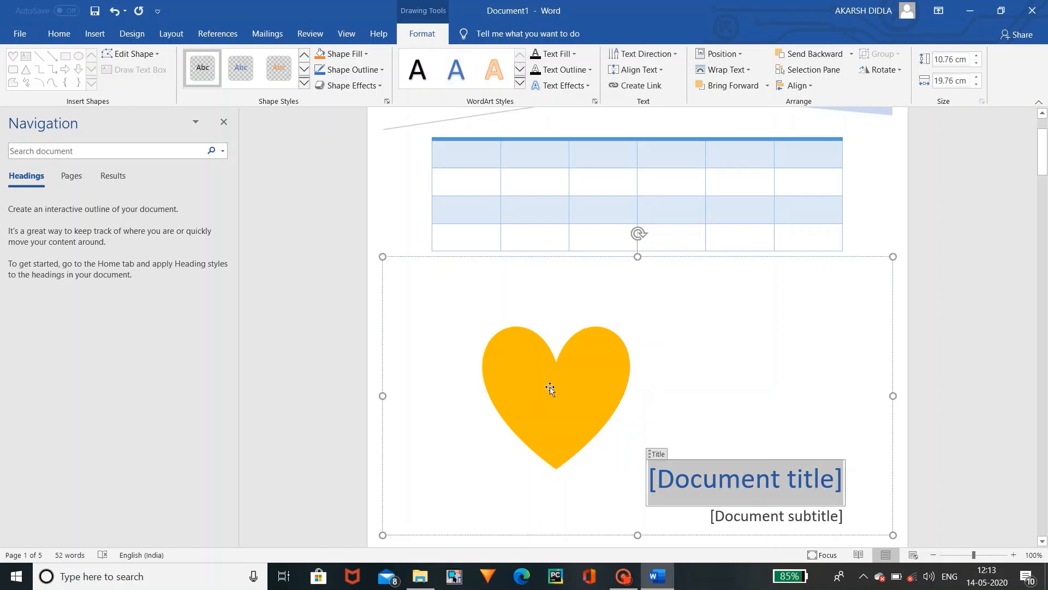
- Give the heart a dark blue theme fill and a dark gold outline
{"action": "left_click", "coordinate": [533, 389]}
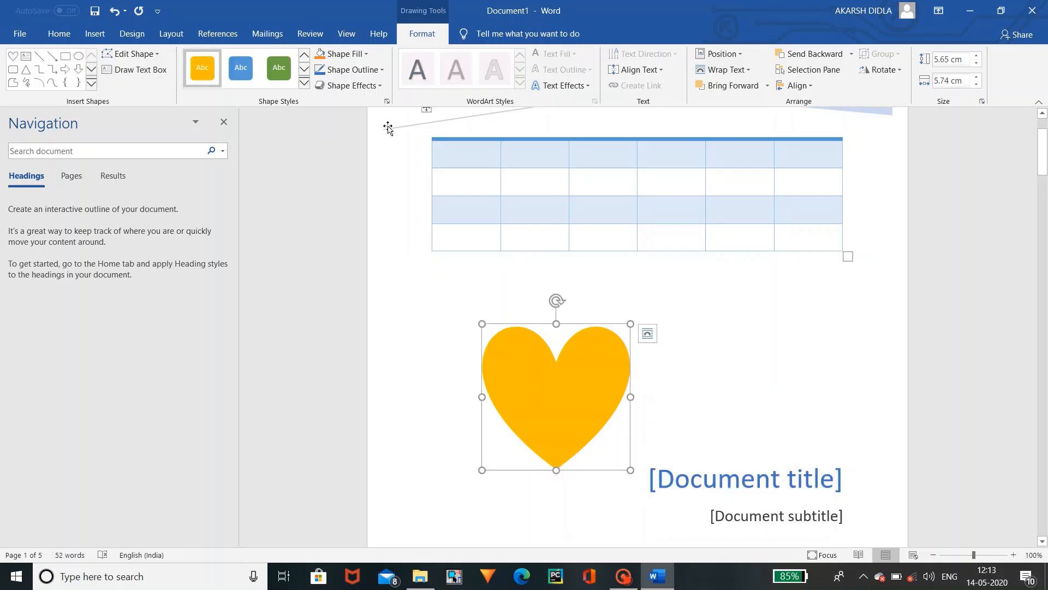
{"action": "left_click", "coordinate": [367, 54]}
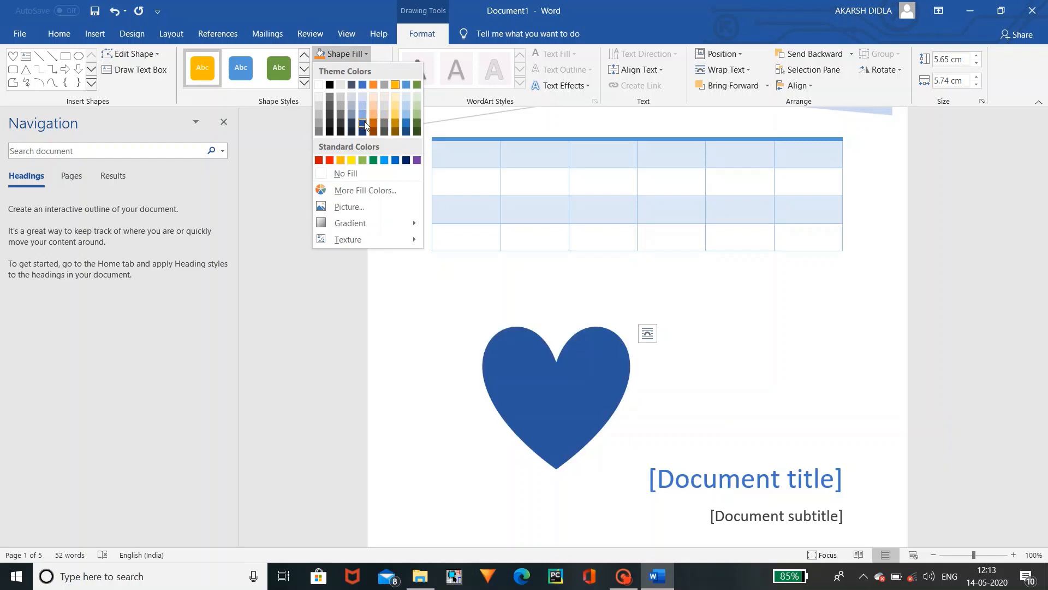
{"action": "left_click", "coordinate": [364, 124]}
{"action": "left_click", "coordinate": [380, 70]}
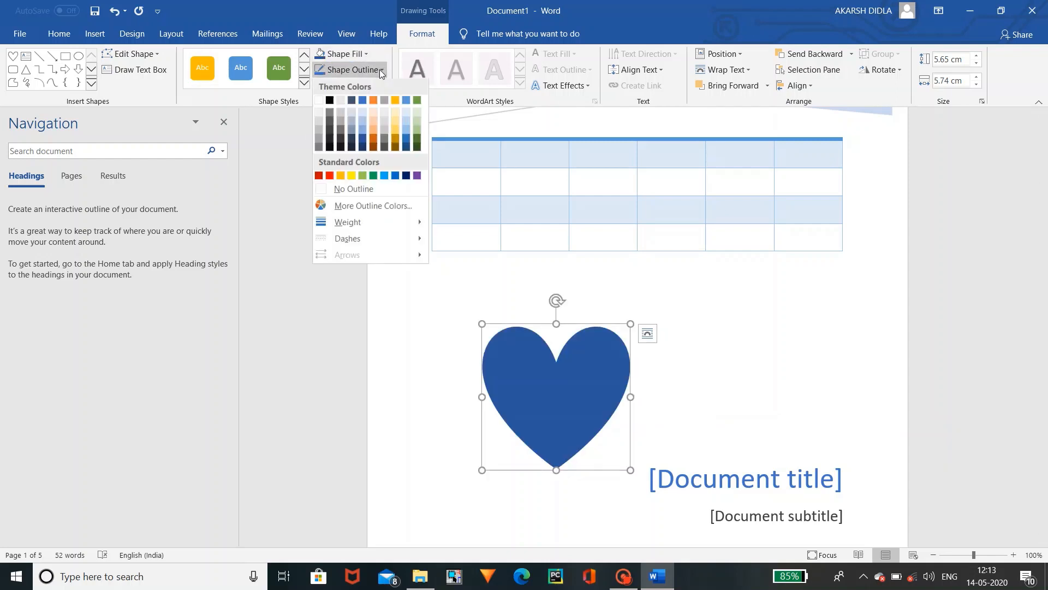
{"action": "left_click", "coordinate": [395, 137]}
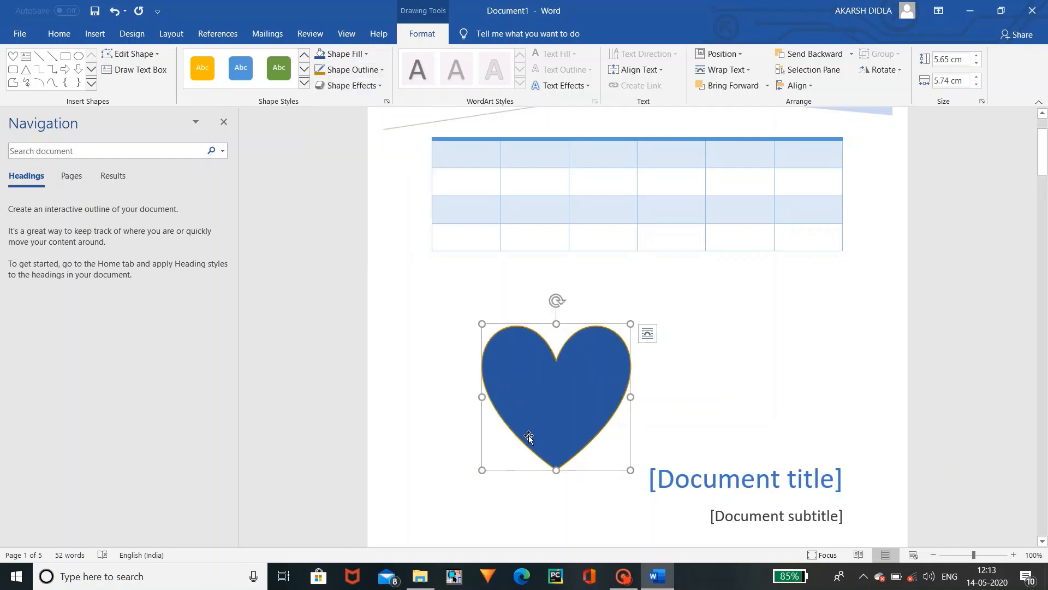
- Add the smallest orange glow variation to the heart and inspect its edge up close
{"action": "left_click", "coordinate": [383, 84]}
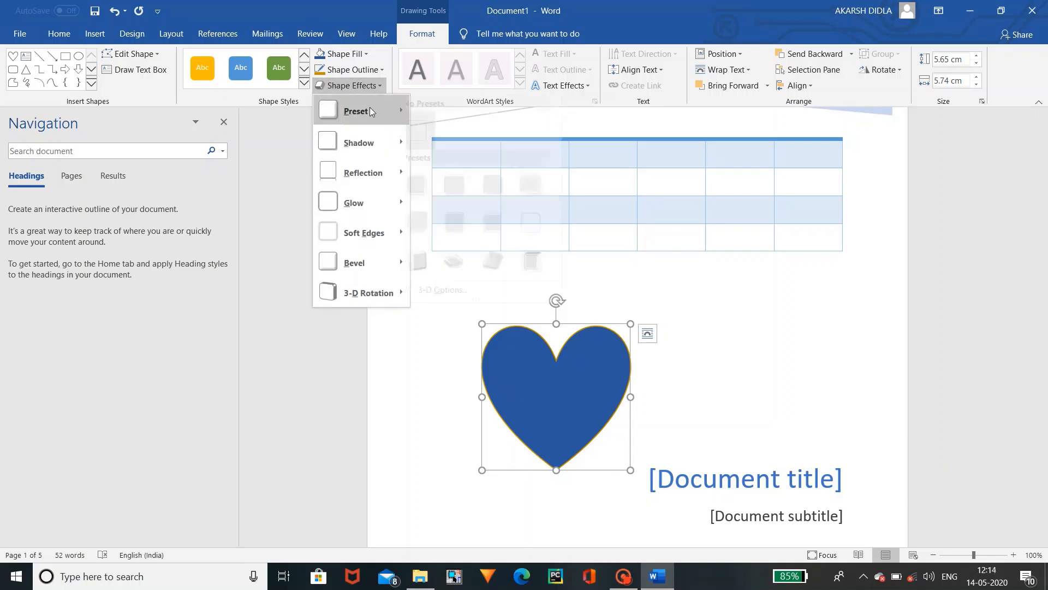
{"action": "mouse_move", "coordinate": [367, 203]}
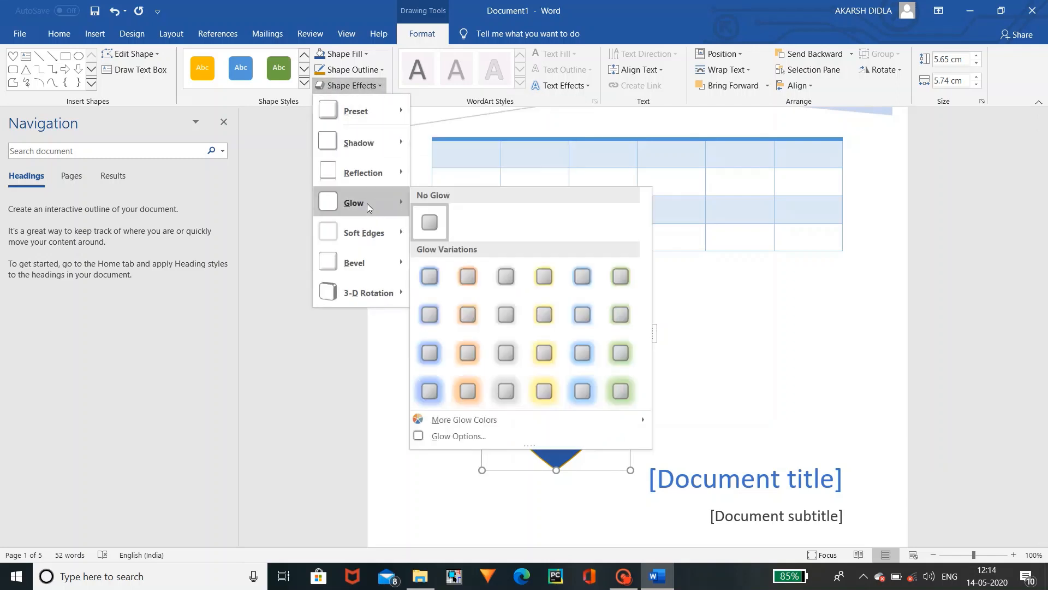
{"action": "left_click", "coordinate": [459, 281]}
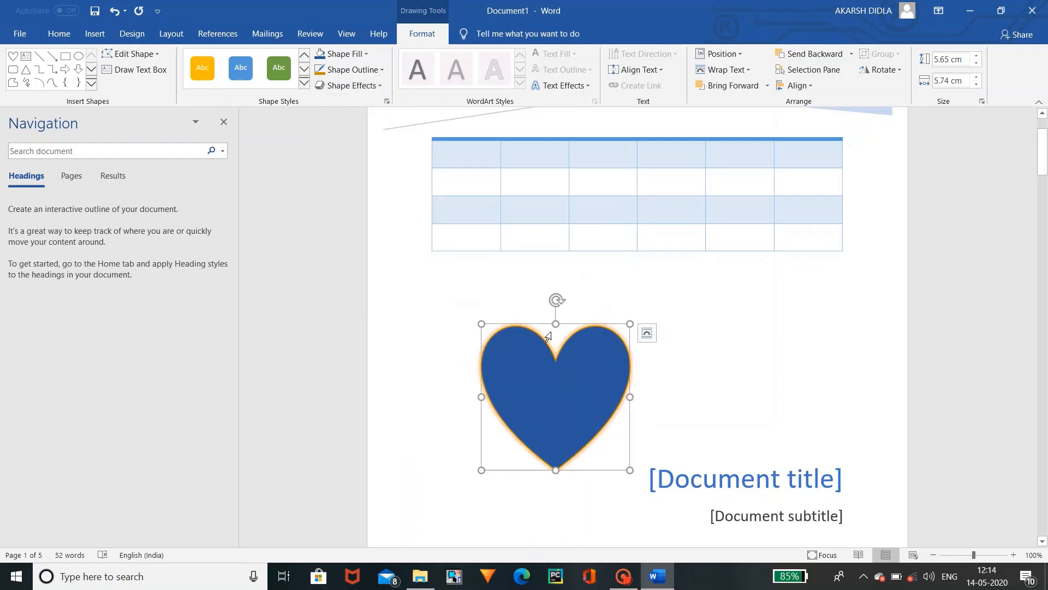
{"action": "scroll", "coordinate": [548, 336], "scroll_direction": "up", "scroll_amount": 10}
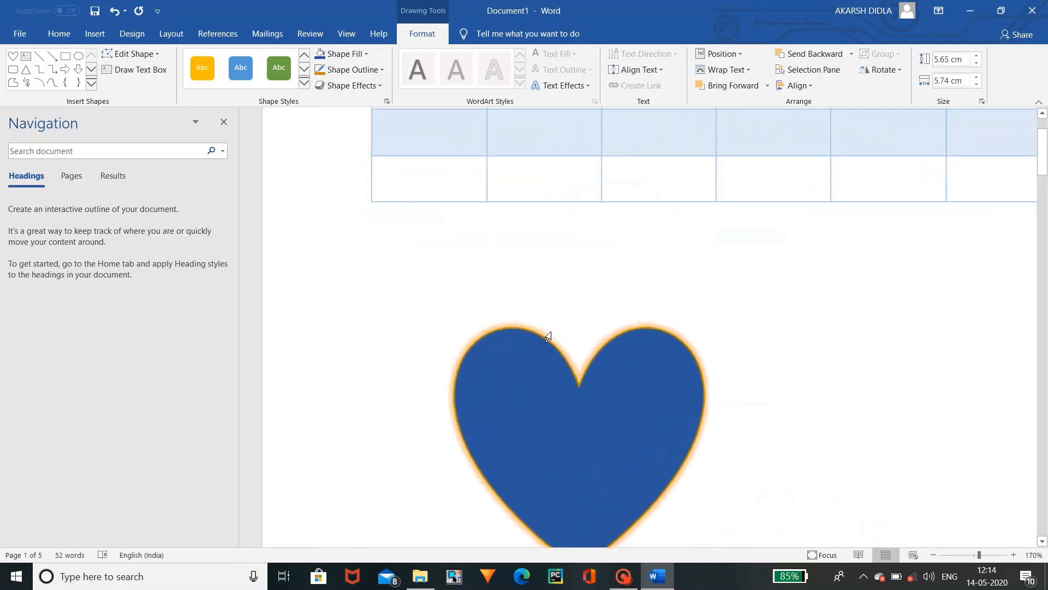
{"action": "scroll", "coordinate": [548, 336], "scroll_direction": "up", "scroll_amount": 8}
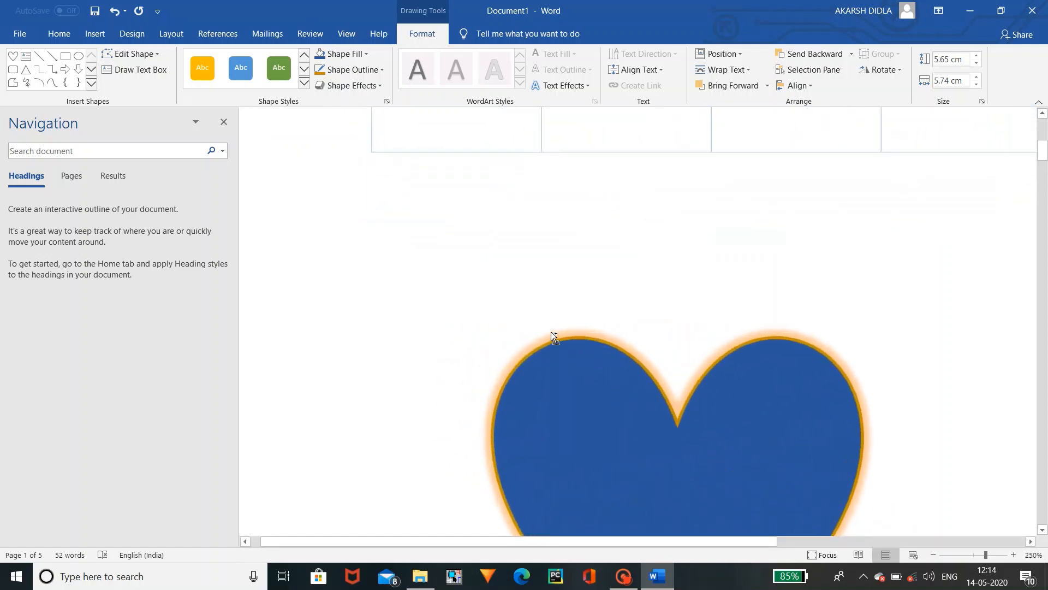
- Apply the slightest soft edge variation to the heart and check the whole shape
{"action": "left_click", "coordinate": [552, 332]}
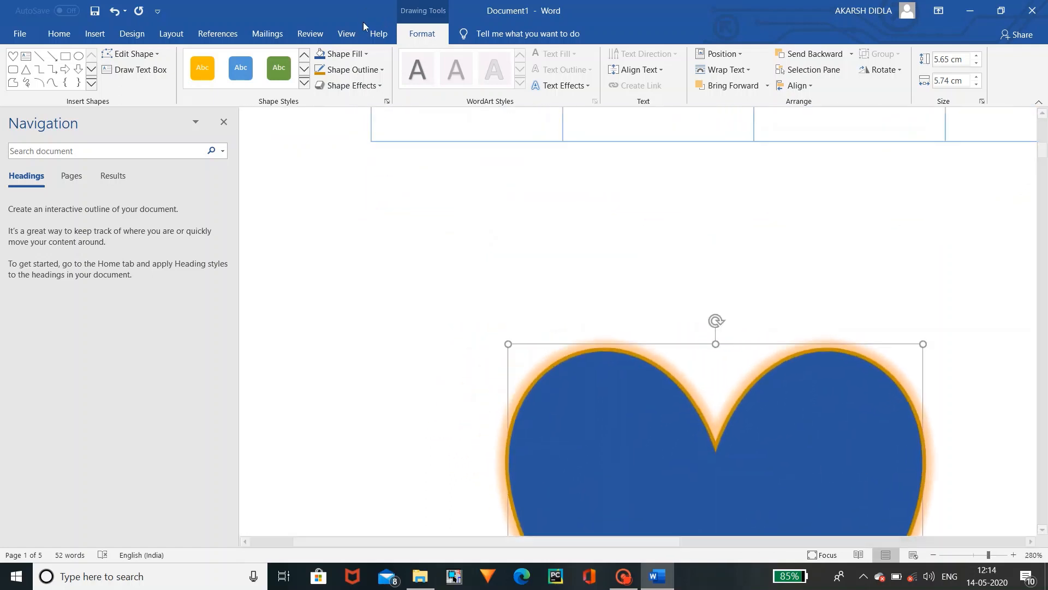
{"action": "left_click", "coordinate": [363, 87]}
{"action": "mouse_move", "coordinate": [384, 233]}
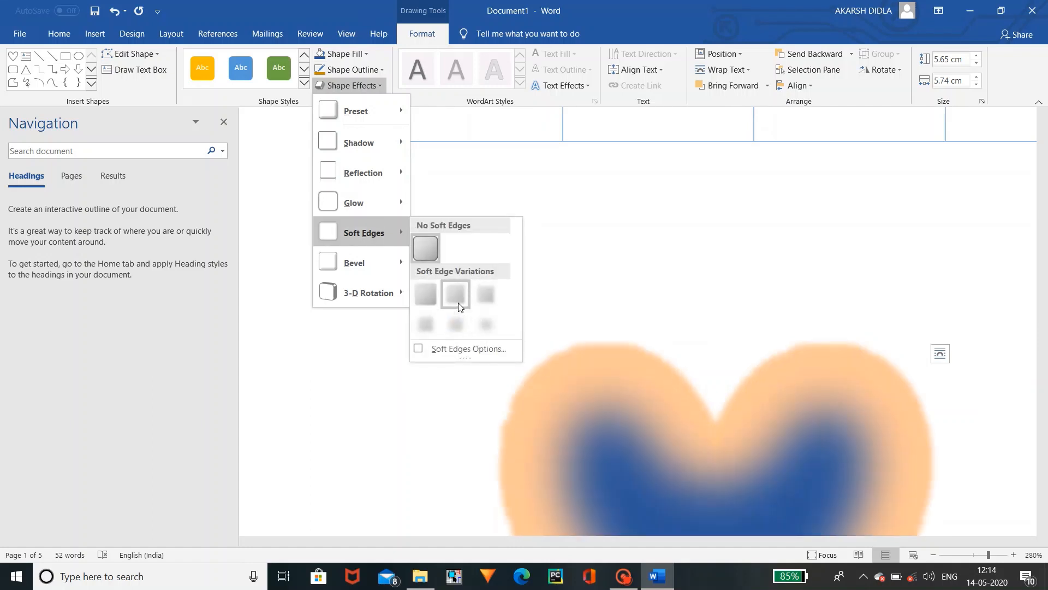
{"action": "left_click", "coordinate": [427, 295]}
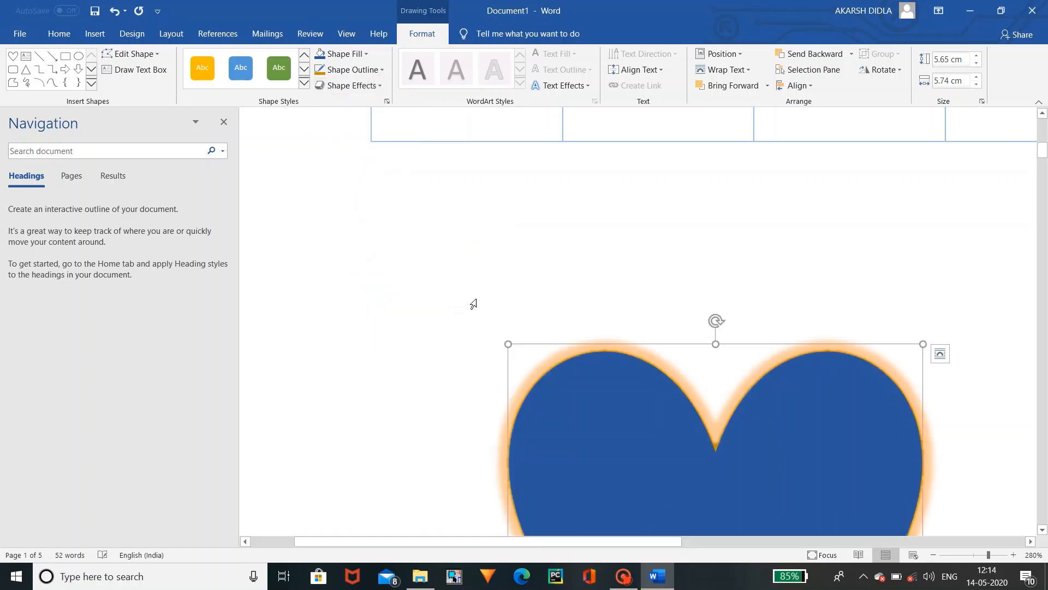
{"action": "scroll", "coordinate": [536, 288], "scroll_direction": "down", "scroll_amount": 4, "text": "ctrl"}
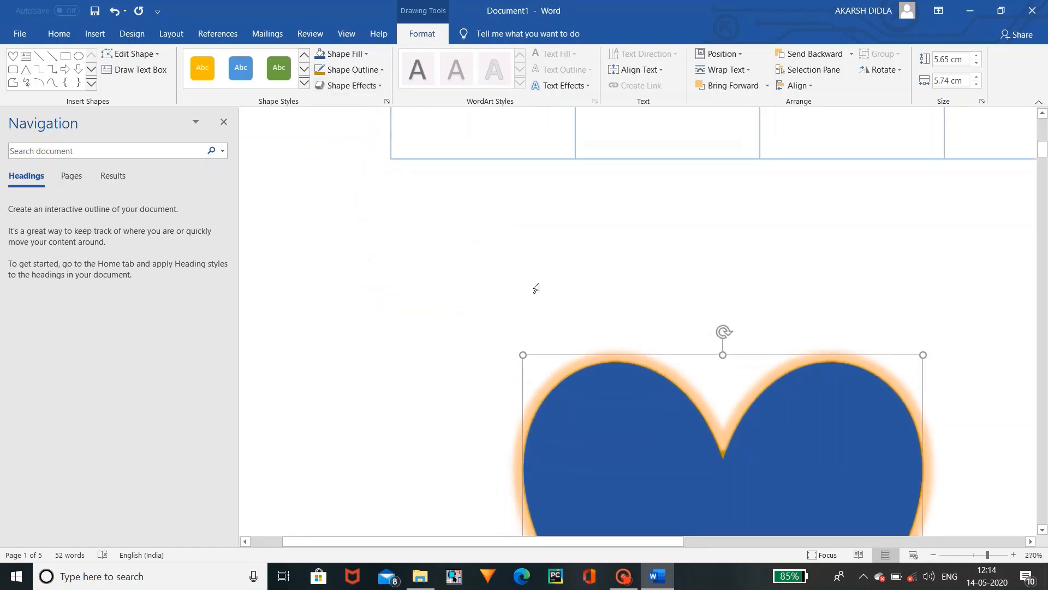
{"action": "scroll", "coordinate": [536, 288], "scroll_direction": "down", "scroll_amount": 2, "text": "ctrl"}
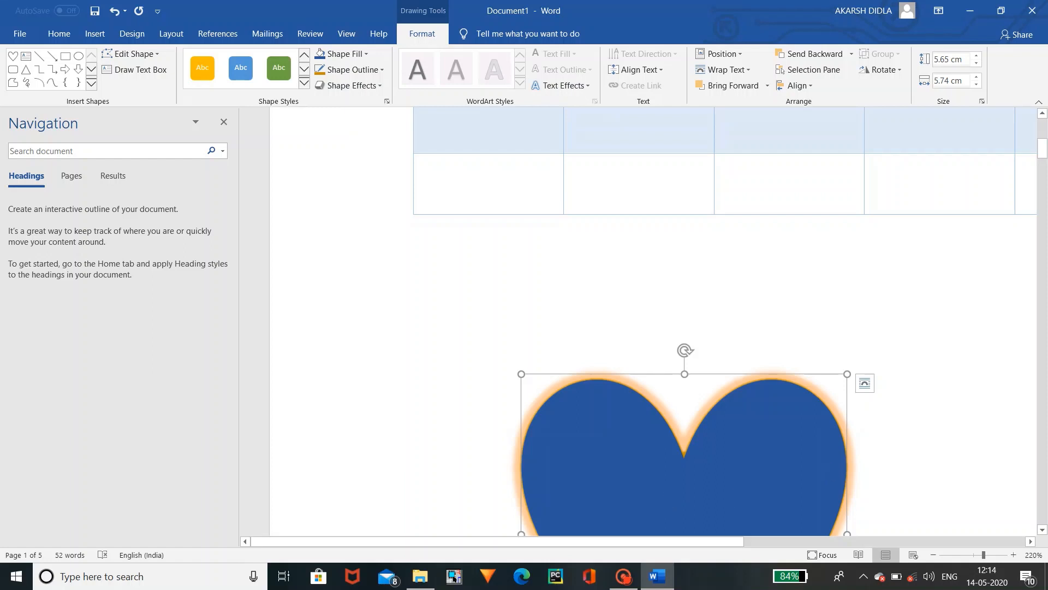
{"action": "scroll", "coordinate": [808, 488], "scroll_direction": "down", "scroll_amount": 2, "text": "ctrl"}
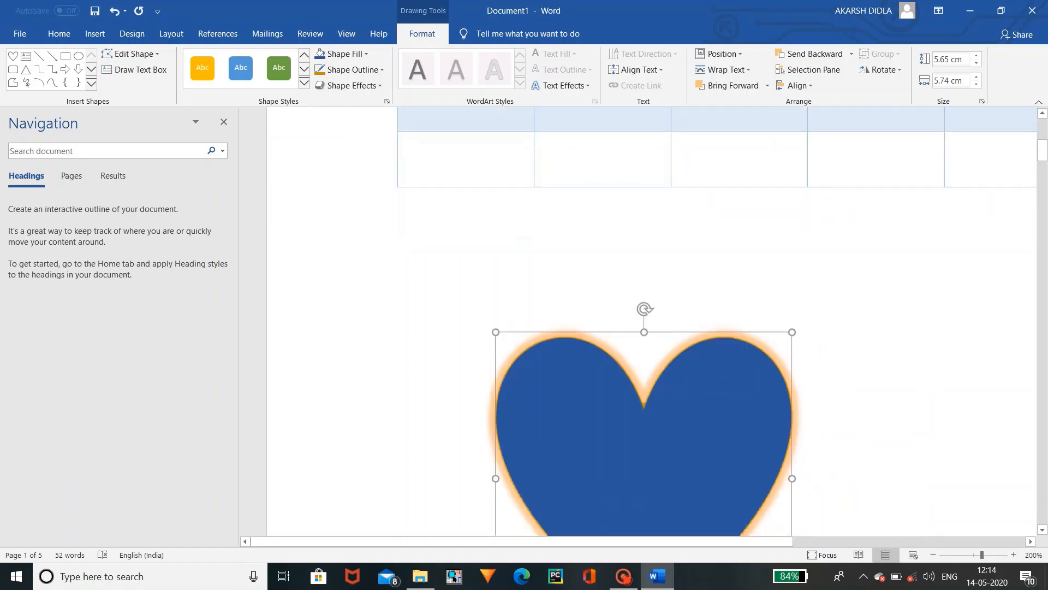
{"action": "scroll", "coordinate": [808, 488], "scroll_direction": "down", "scroll_amount": 1}
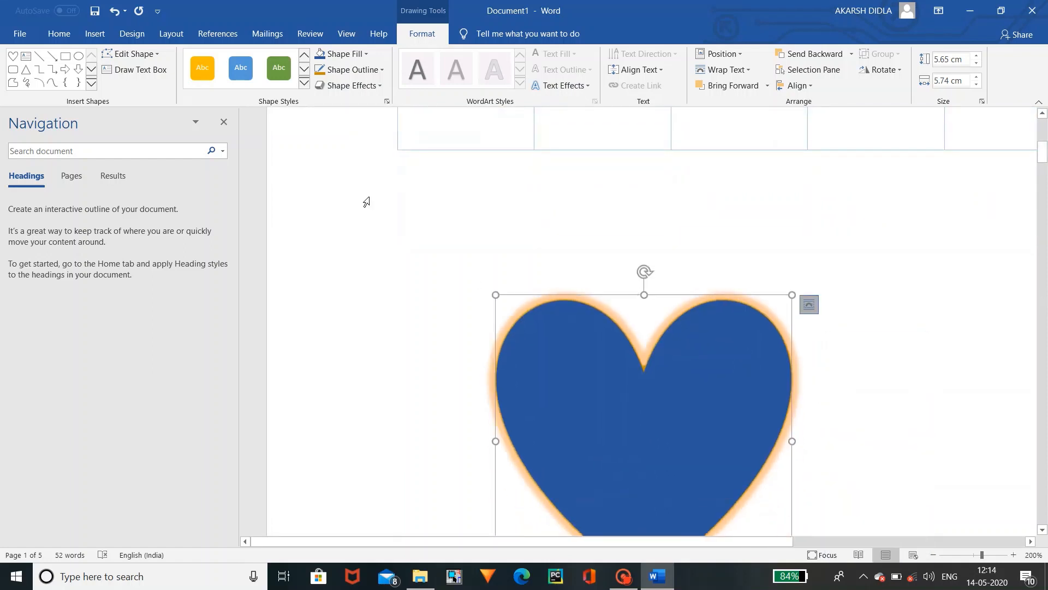
- Insert a Clustered Column chart into the document
{"action": "left_click", "coordinate": [95, 36]}
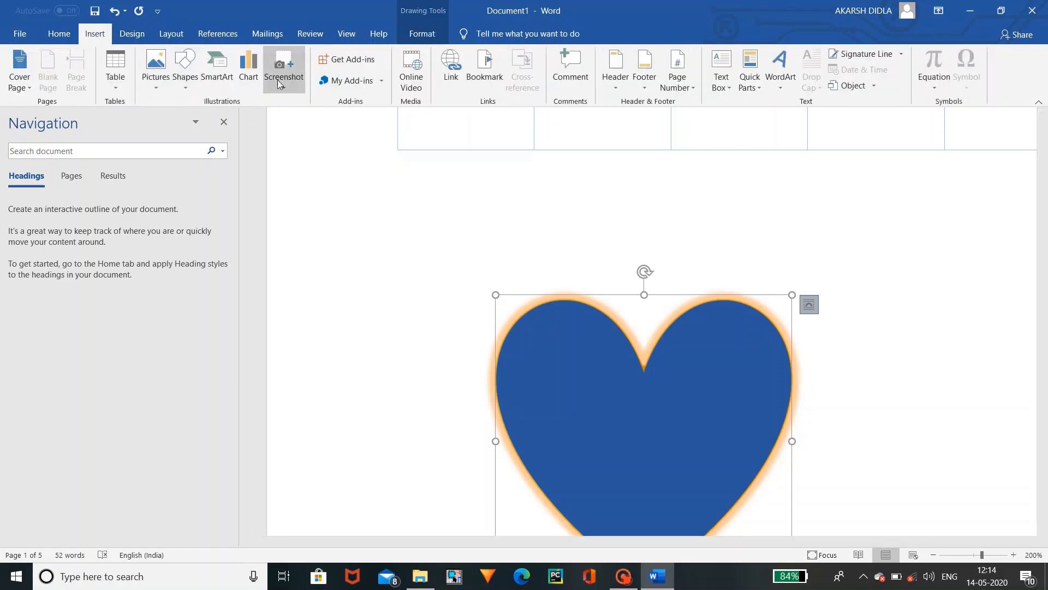
{"action": "left_click", "coordinate": [248, 76]}
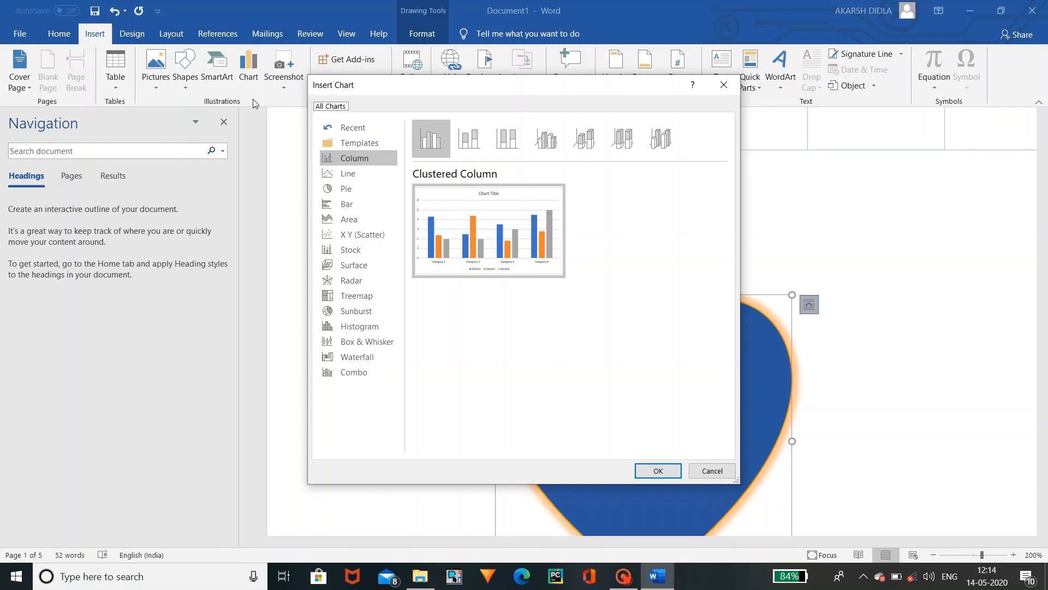
{"action": "mouse_move", "coordinate": [441, 254]}
{"action": "left_click", "coordinate": [669, 473]}
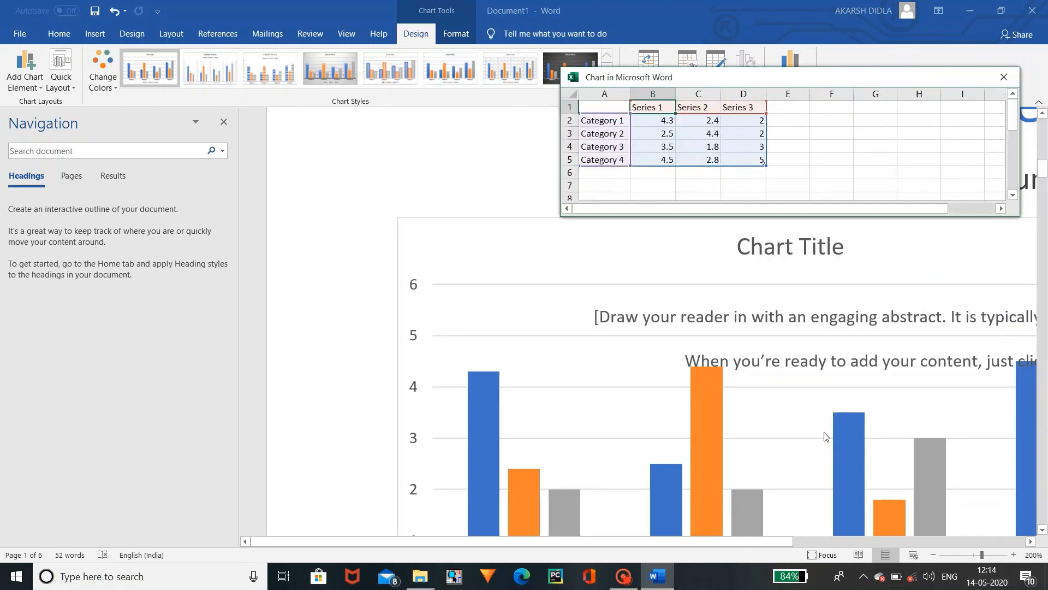
- Set the Series 1 value of Category 2 to 5.5 in the chart's data sheet
{"action": "left_click", "coordinate": [677, 141]}
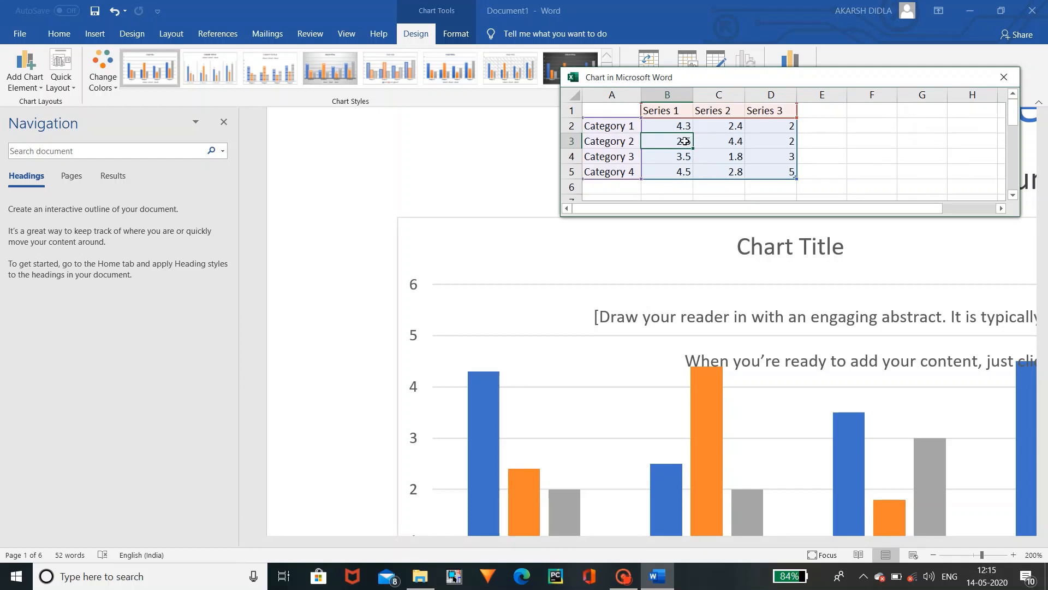
{"action": "key", "text": "Left"}
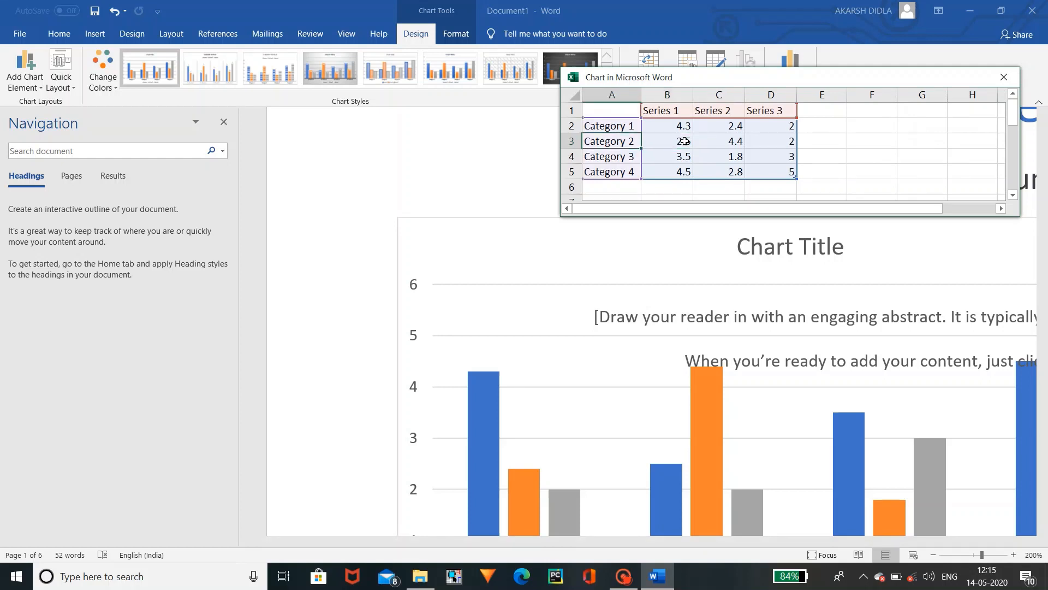
{"action": "left_click", "coordinate": [690, 141]}
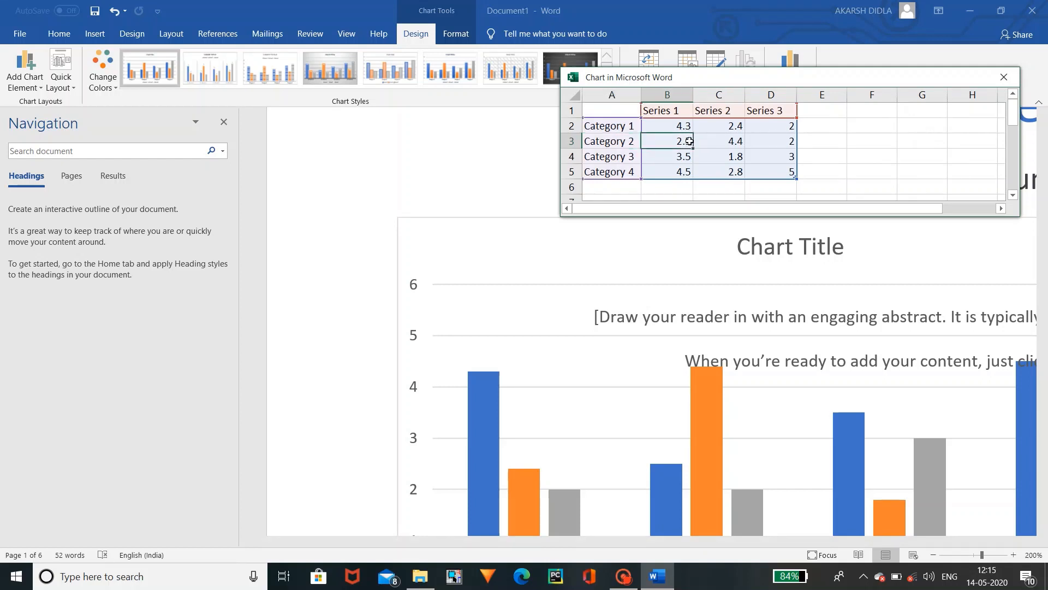
{"action": "double_click", "coordinate": [686, 141]}
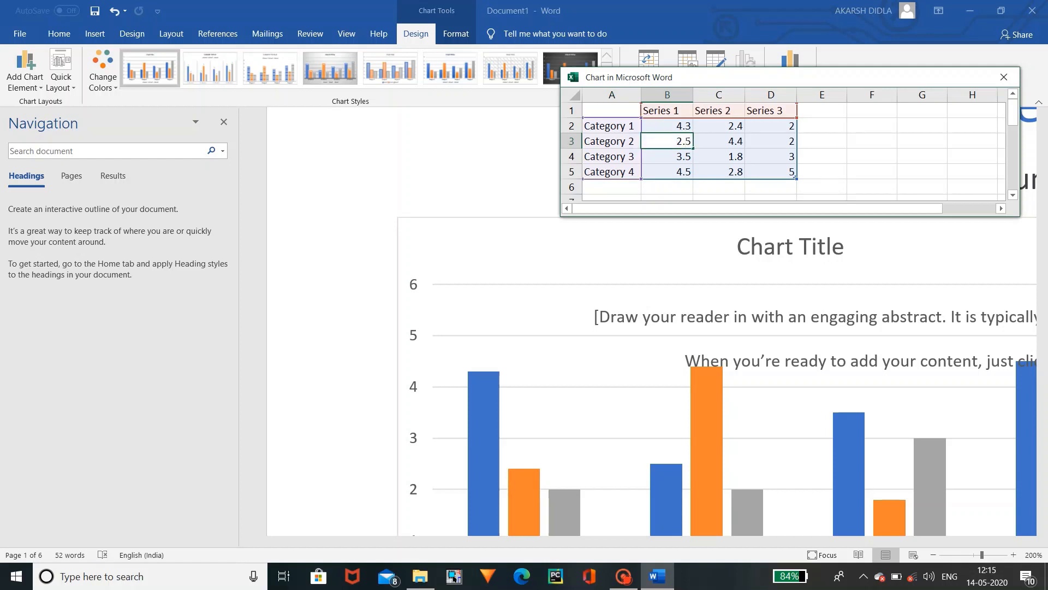
{"action": "key", "text": "BackSpace"}
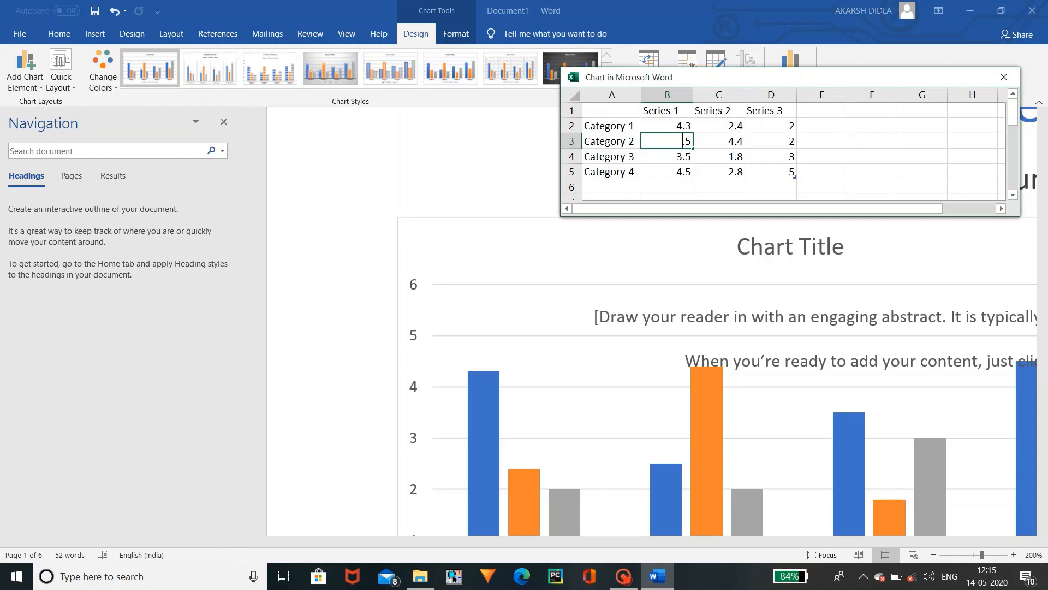
{"action": "key", "text": "Num_Lock"}
{"action": "type", "text": "5"}
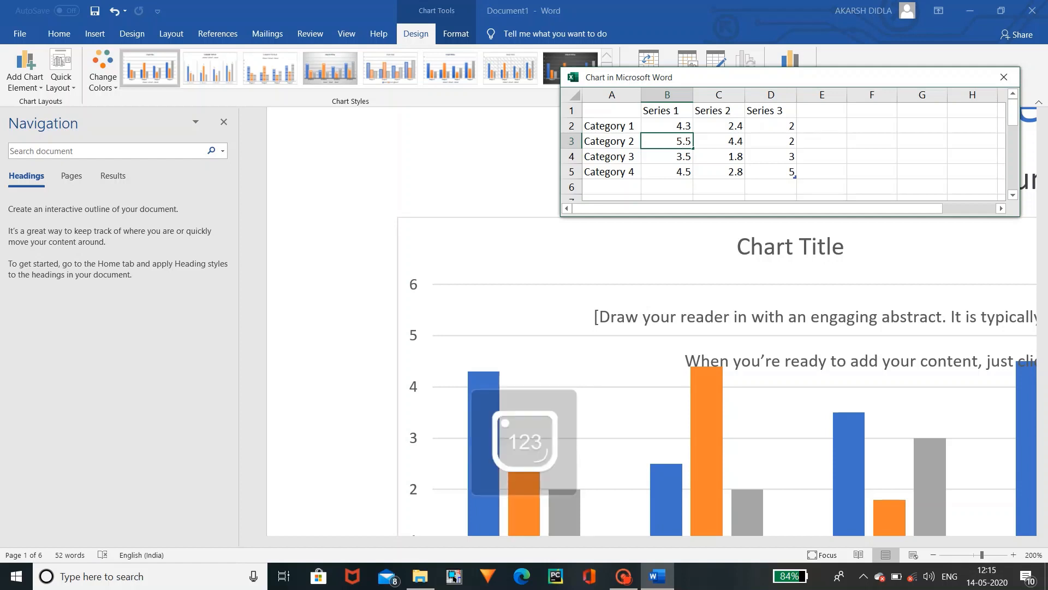
{"action": "left_click", "coordinate": [736, 154]}
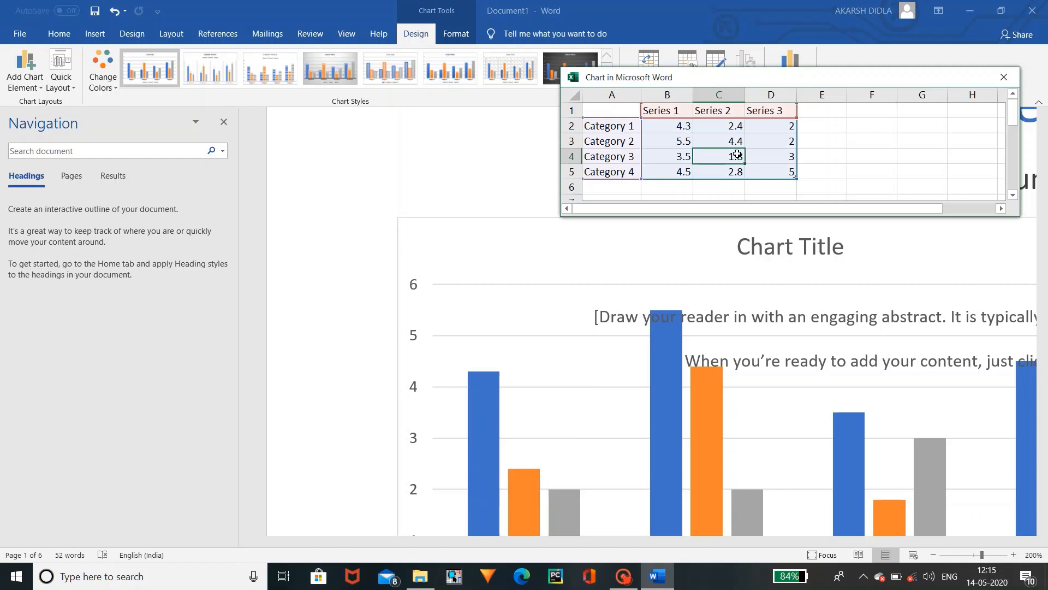
- Set the Series 3 value of Category 1 to 5 in the chart data and close the data sheet
{"action": "left_click", "coordinate": [547, 371]}
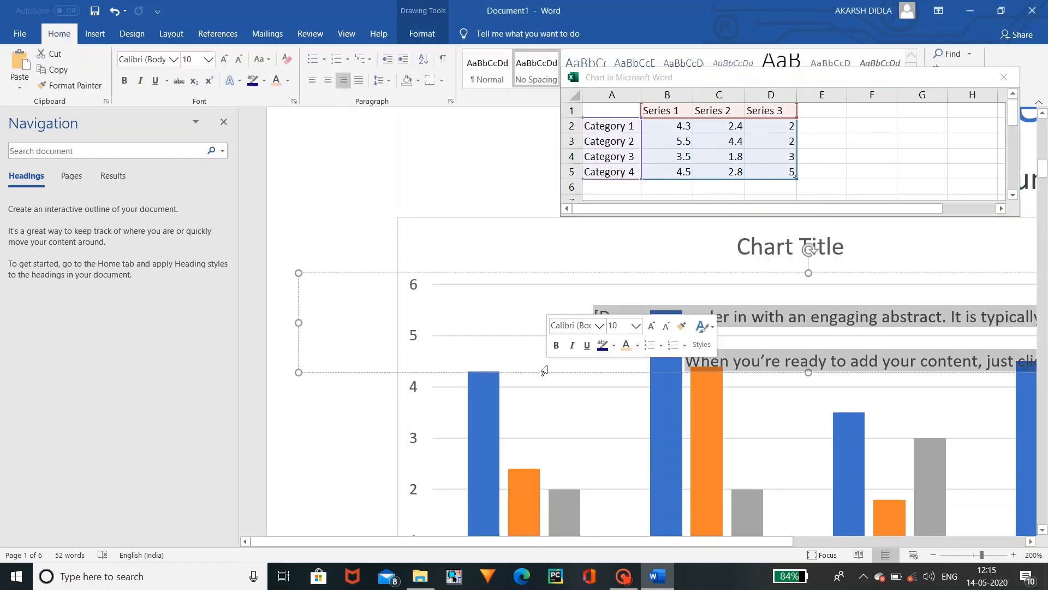
{"action": "left_click", "coordinate": [338, 448]}
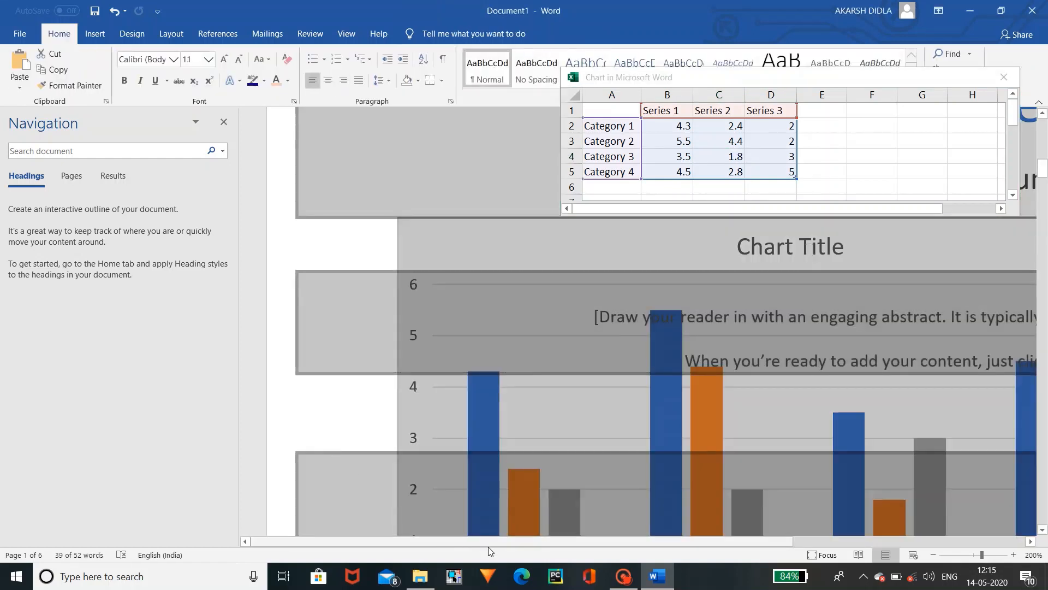
{"action": "left_click_drag", "start_coordinate": [490, 541], "coordinate": [608, 541]}
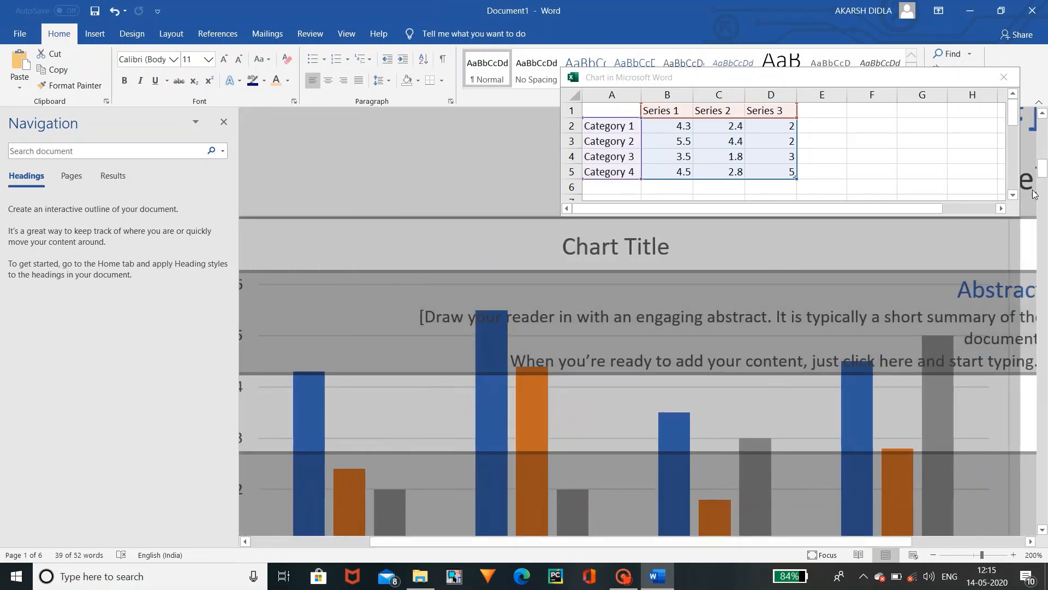
{"action": "mouse_move", "coordinate": [1043, 172]}
{"action": "left_mouse_down"}
{"action": "mouse_move", "coordinate": [1045, 199]}
{"action": "mouse_move", "coordinate": [1044, 180]}
{"action": "left_mouse_up"}
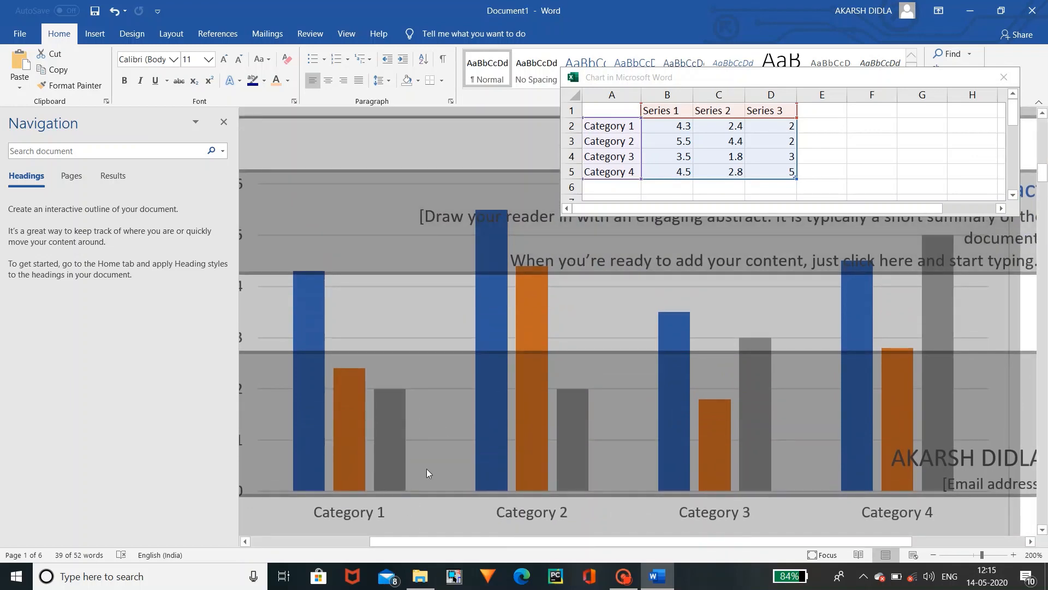
{"action": "left_click", "coordinate": [792, 128]}
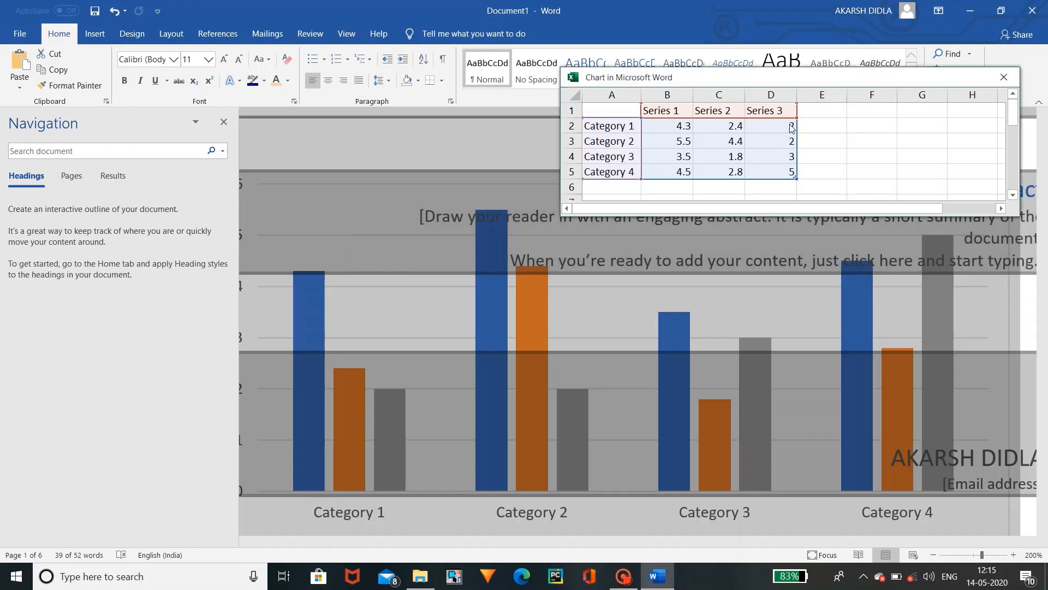
{"action": "double_click", "coordinate": [789, 125]}
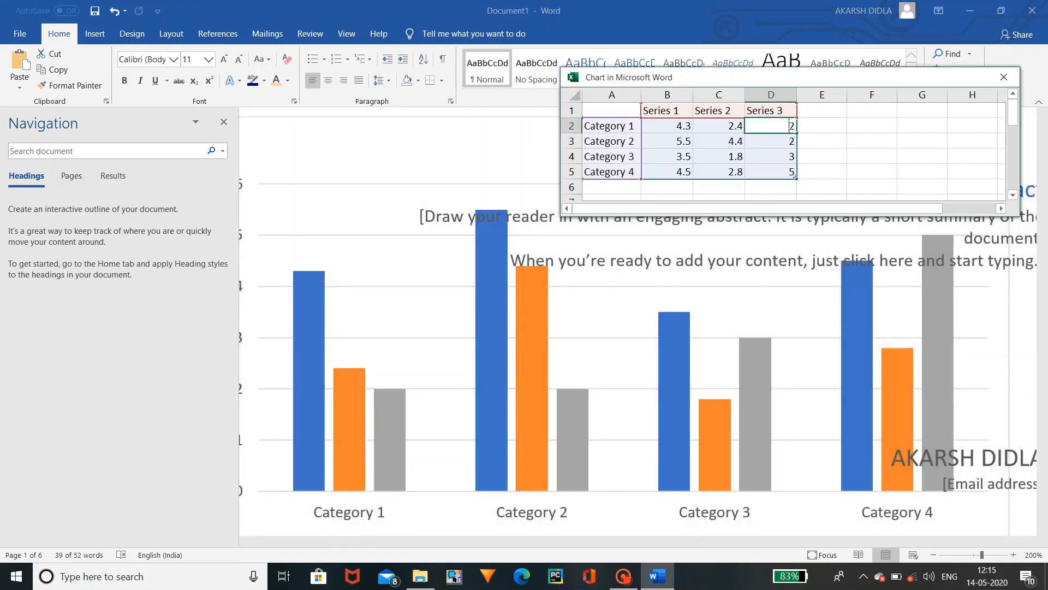
{"action": "key", "text": "BackSpace"}
{"action": "type", "text": "5"}
{"action": "key", "text": "Return"}
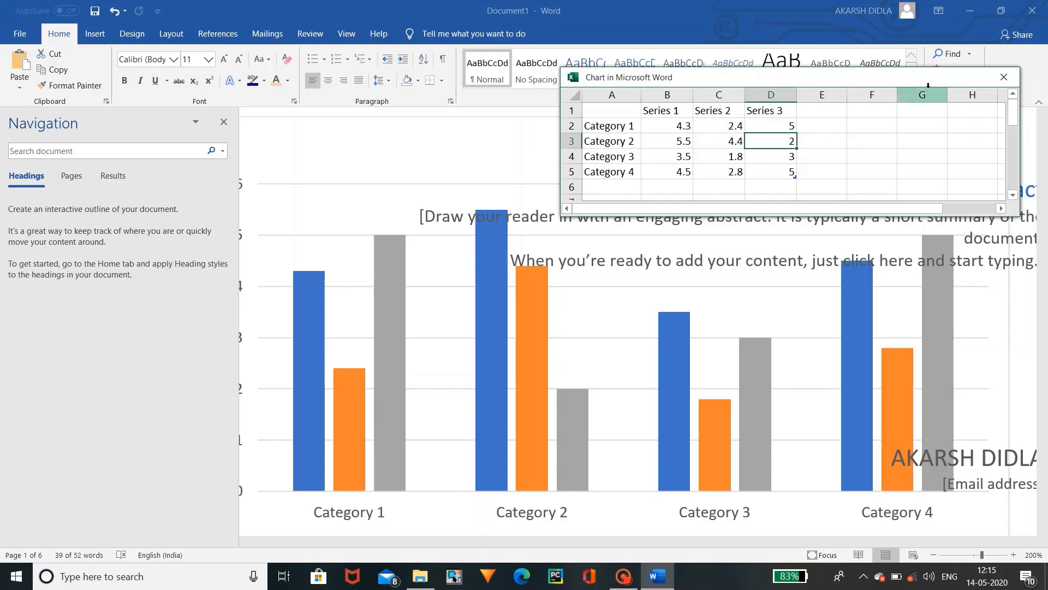
{"action": "left_click", "coordinate": [1002, 77]}
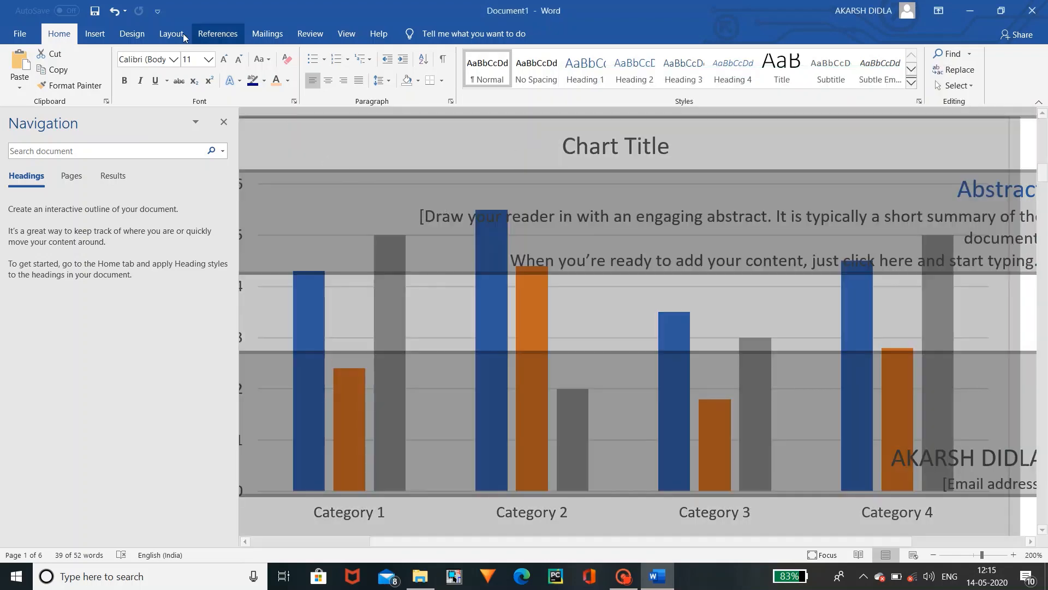
- Add a new empty comment to the selected chart and view its balloon beside the page
{"action": "left_click", "coordinate": [95, 34]}
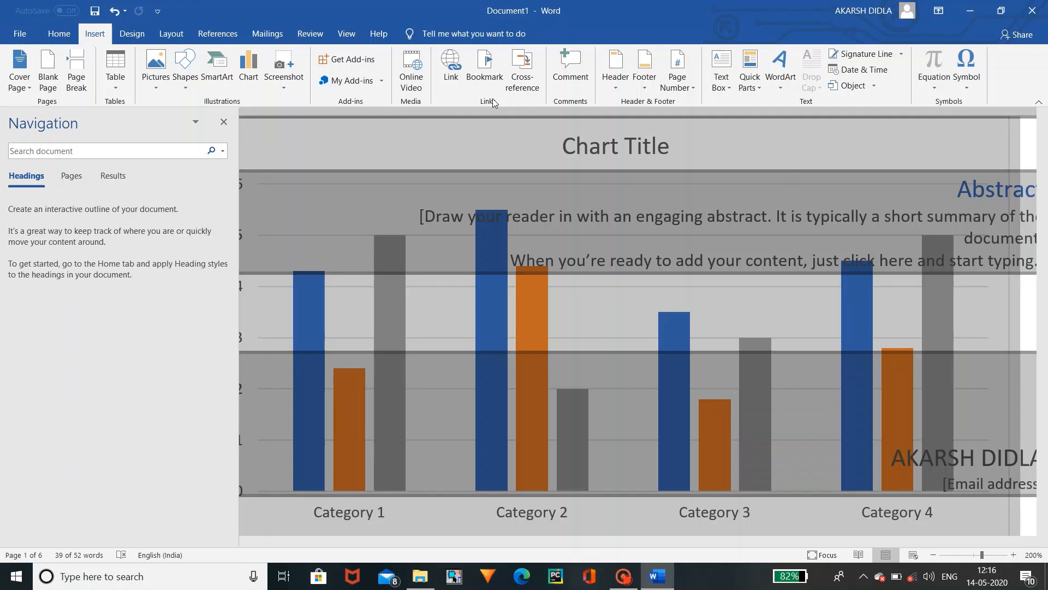
{"action": "left_click", "coordinate": [566, 55]}
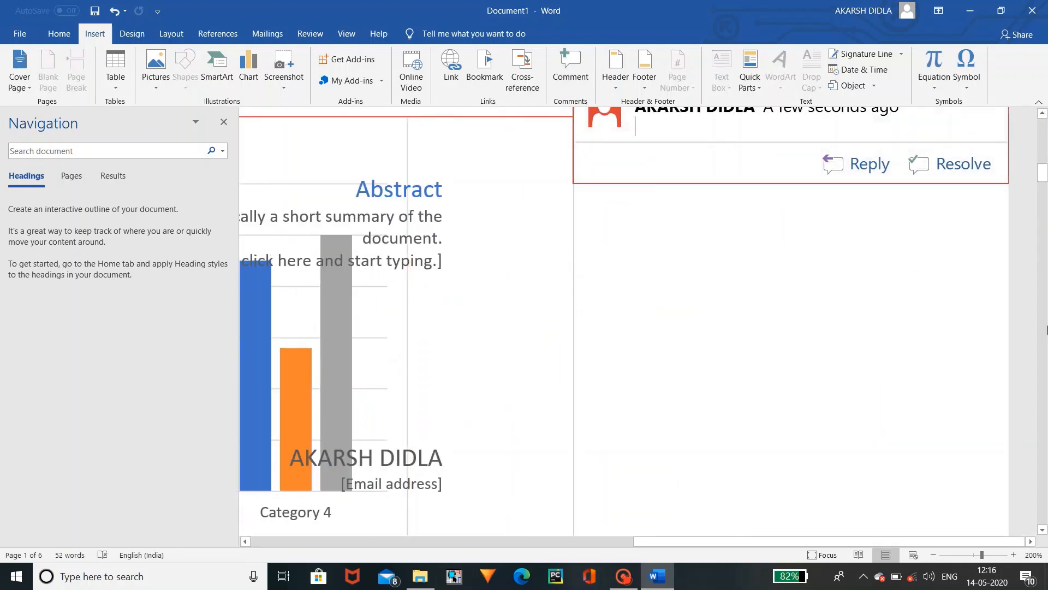
{"action": "scroll", "coordinate": [1044, 187], "scroll_direction": "up", "scroll_amount": 3}
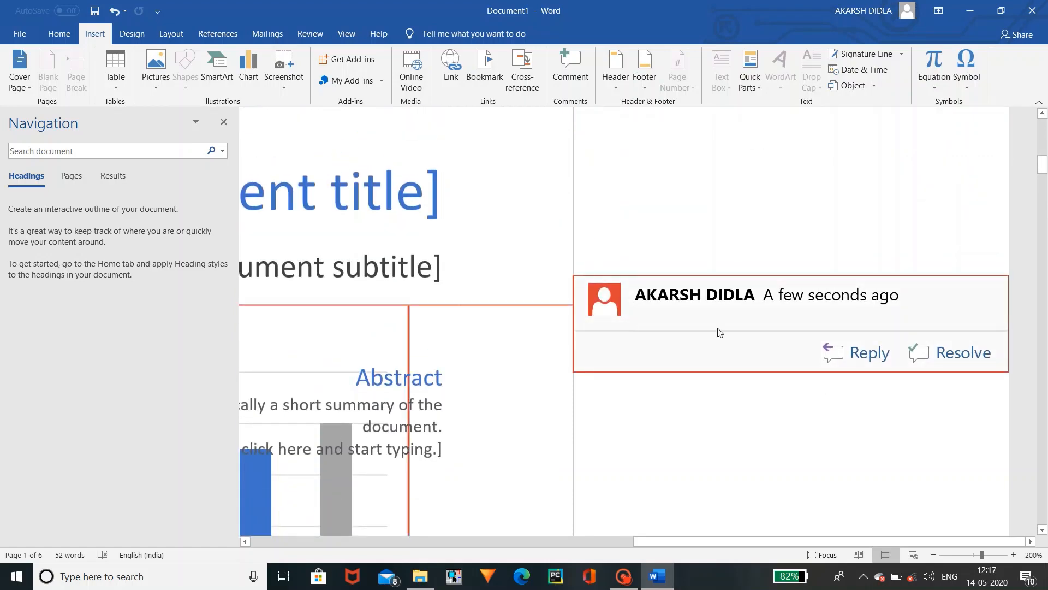
{"action": "scroll", "coordinate": [718, 330], "scroll_direction": "down", "scroll_amount": 3}
{"action": "scroll", "coordinate": [719, 332], "scroll_direction": "down", "scroll_amount": 10}
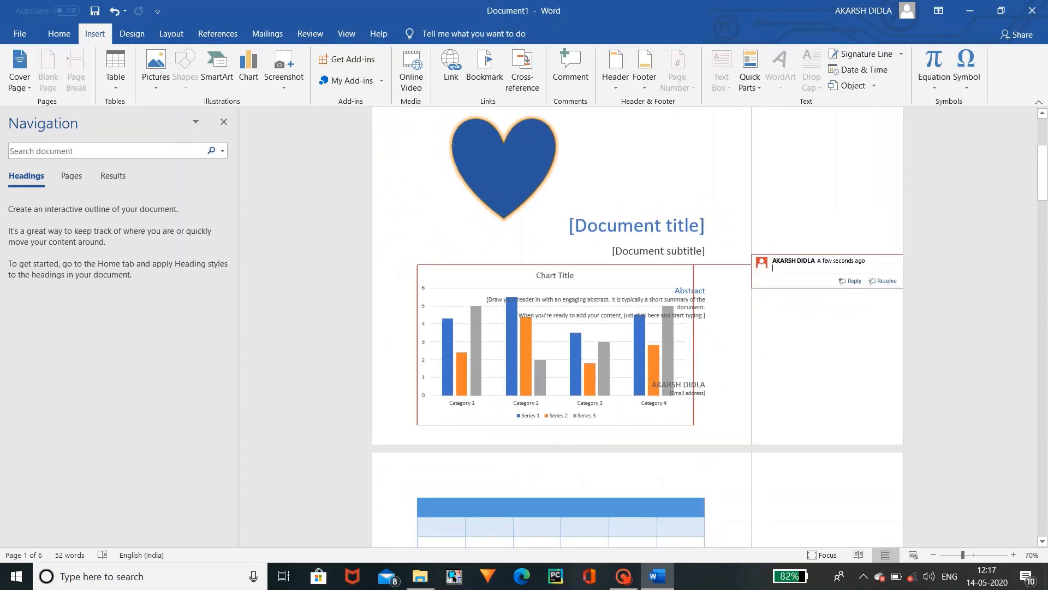
- Insert the built-in Blank header on the first page and enter "hea" as its text
{"action": "left_click", "coordinate": [622, 83]}
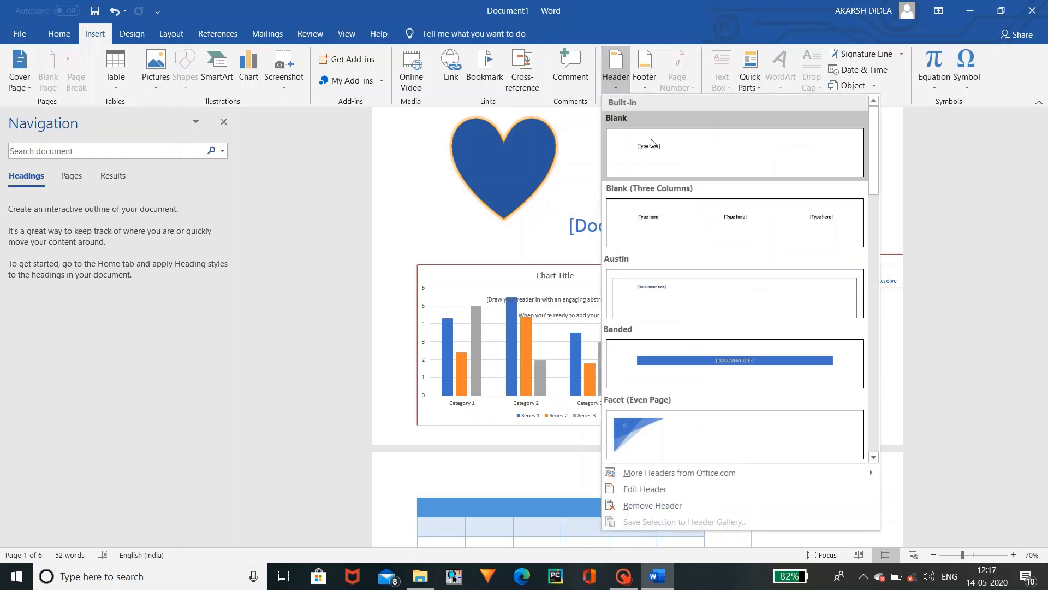
{"action": "left_click", "coordinate": [658, 169]}
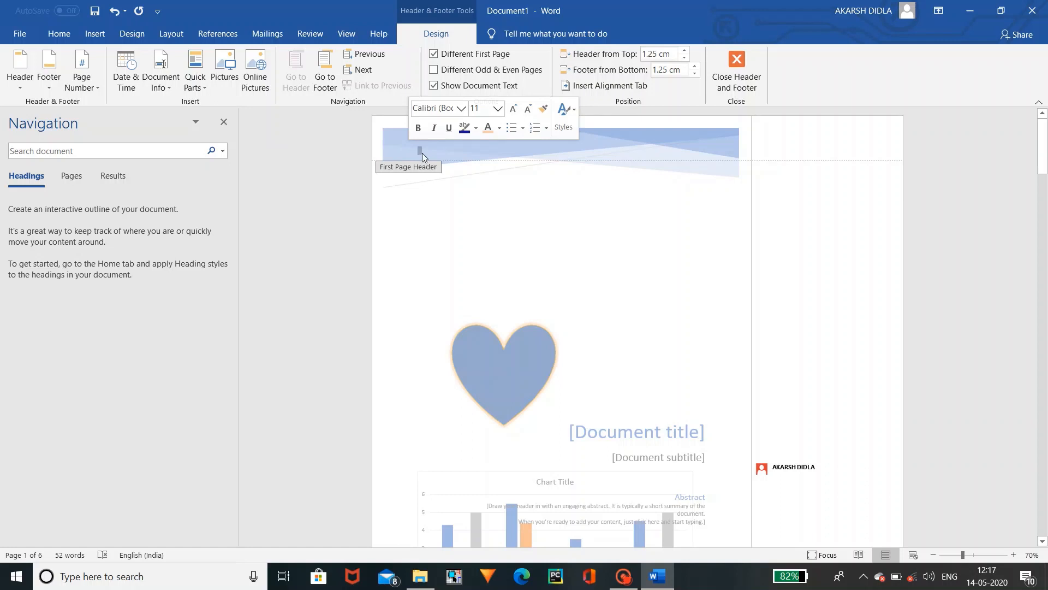
{"action": "left_click", "coordinate": [421, 153]}
{"action": "type", "text": "hea"}
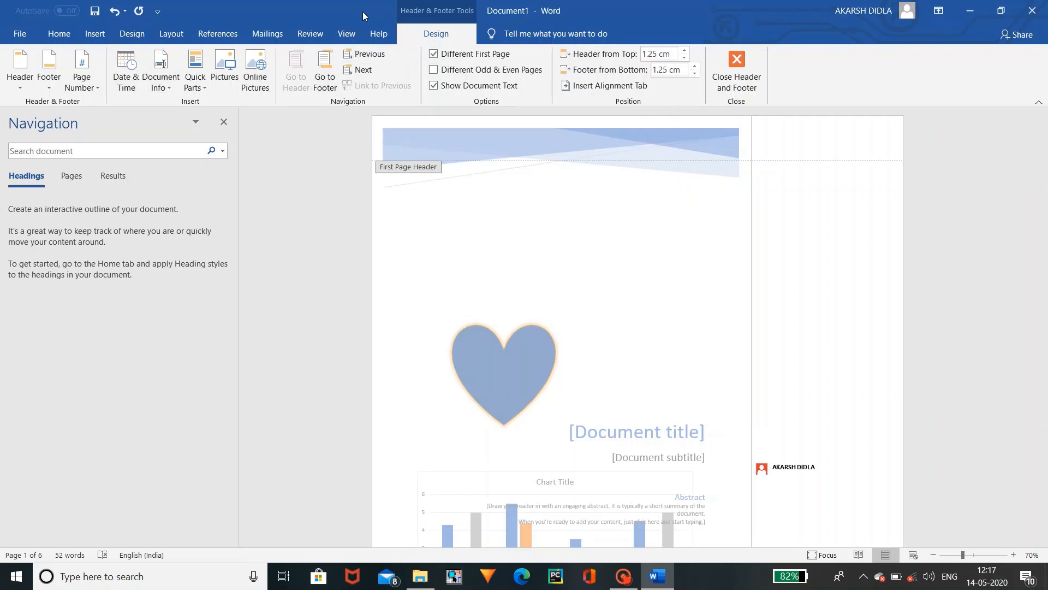
- Insert a page number at the top of the page in the Plain Number 1 style
{"action": "left_click", "coordinate": [109, 31]}
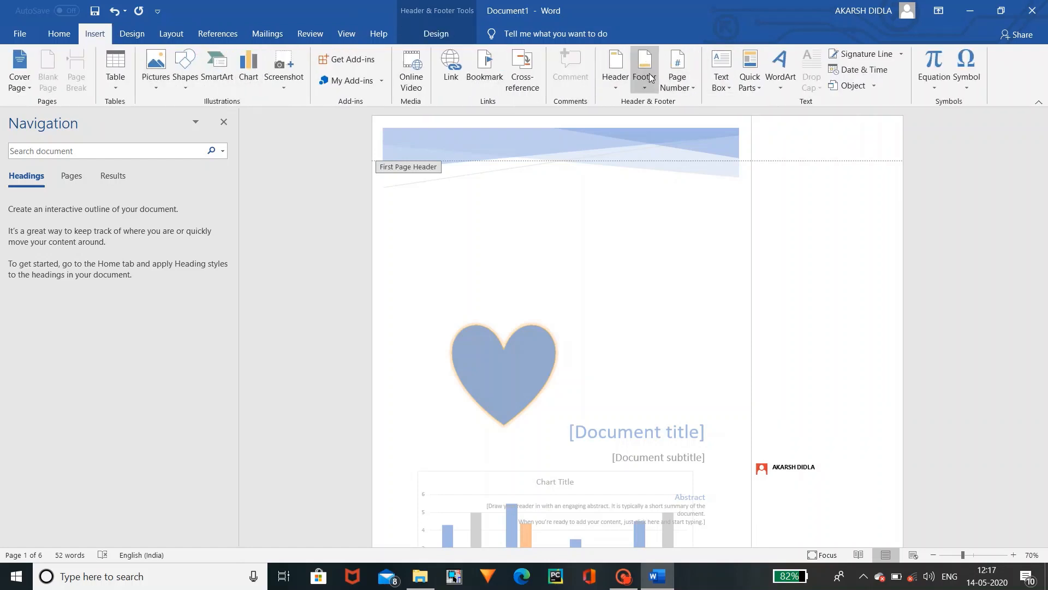
{"action": "left_click", "coordinate": [683, 84]}
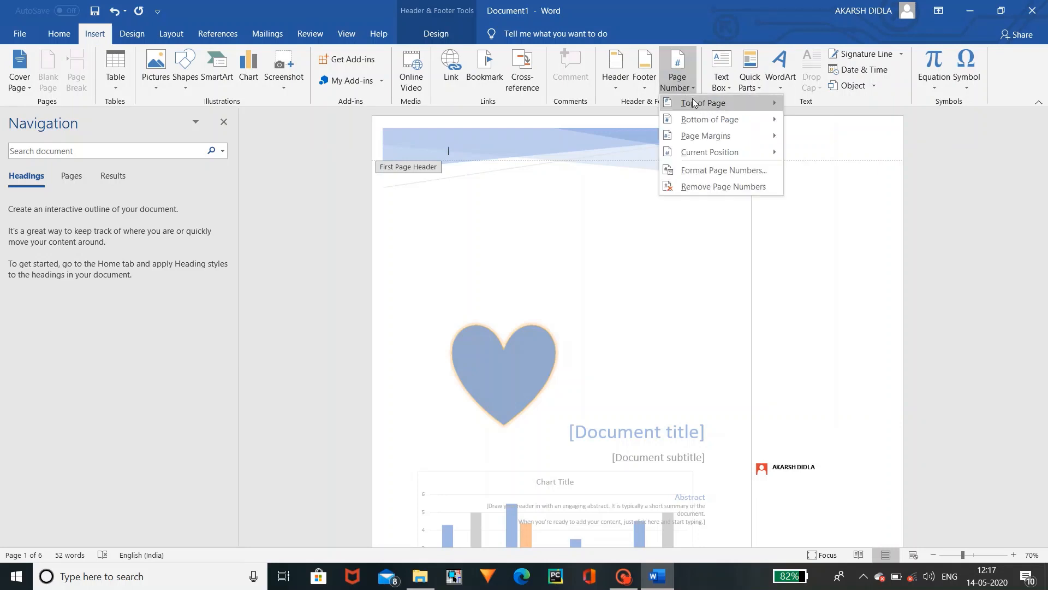
{"action": "mouse_move", "coordinate": [686, 103]}
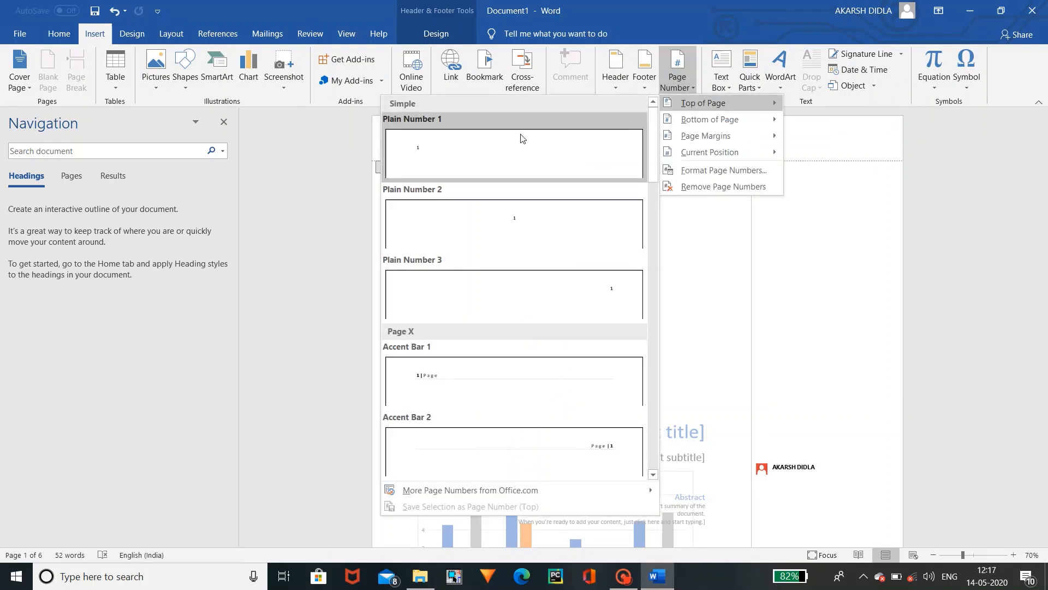
{"action": "left_click", "coordinate": [521, 138]}
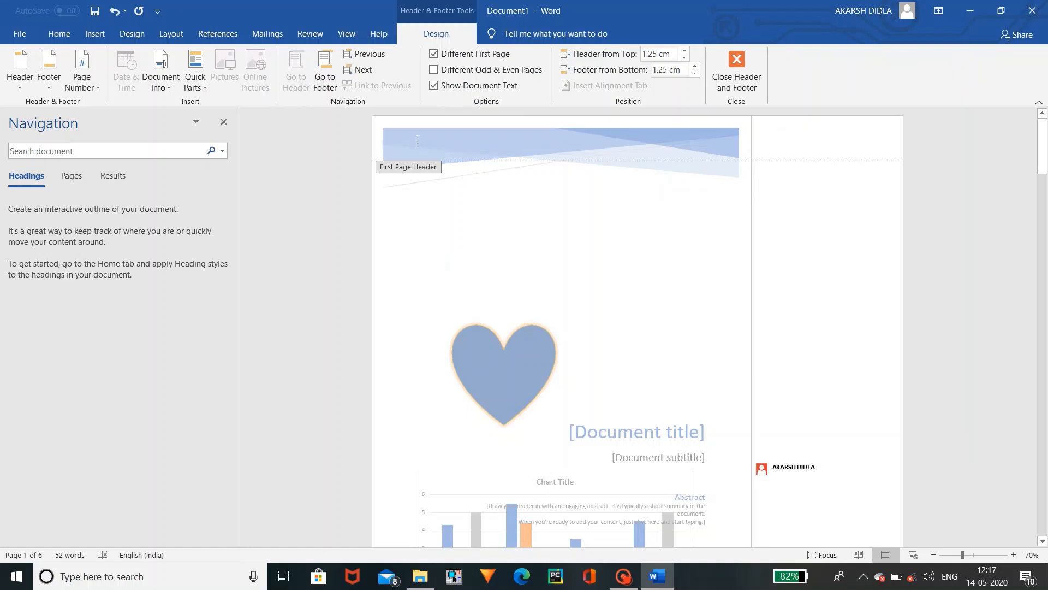
{"action": "left_click_drag", "start_coordinate": [1044, 164], "coordinate": [1046, 126]}
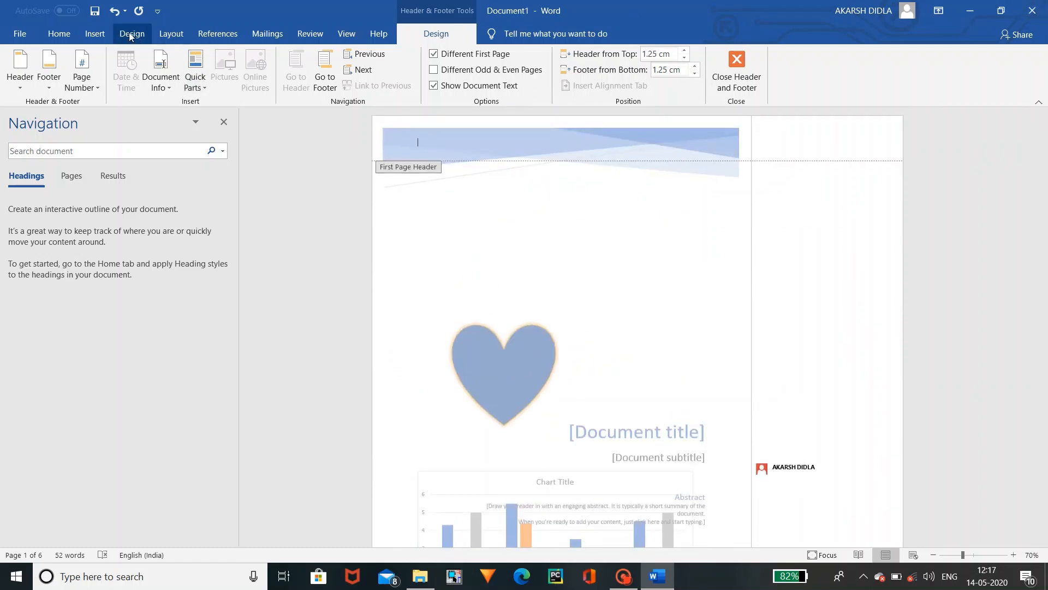
- Insert a page number at the bottom of the page in the Plain Number 3 style
{"action": "left_click", "coordinate": [95, 33]}
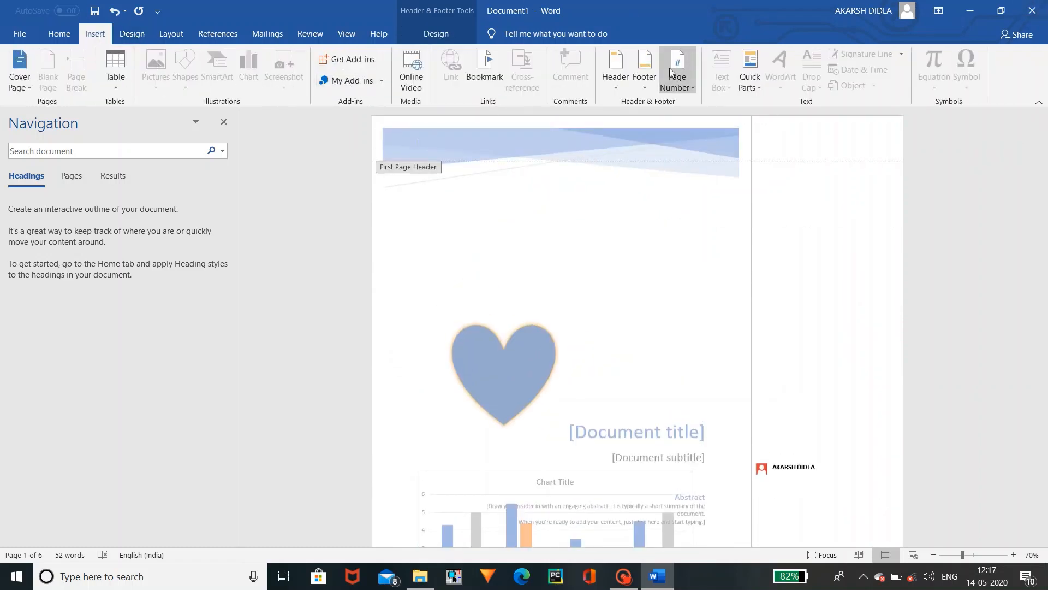
{"action": "left_click", "coordinate": [685, 84]}
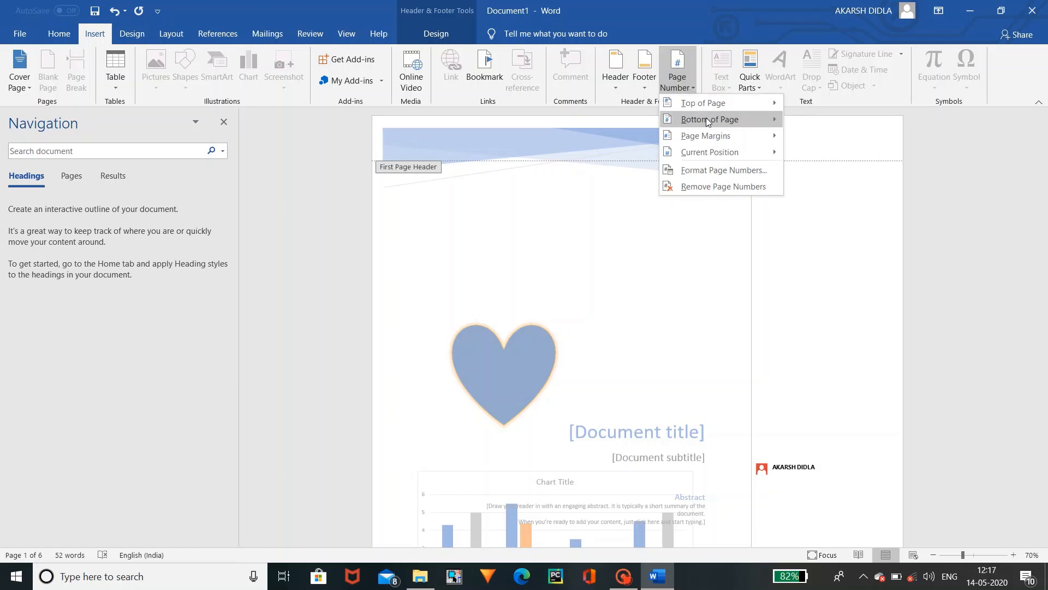
{"action": "mouse_move", "coordinate": [708, 121]}
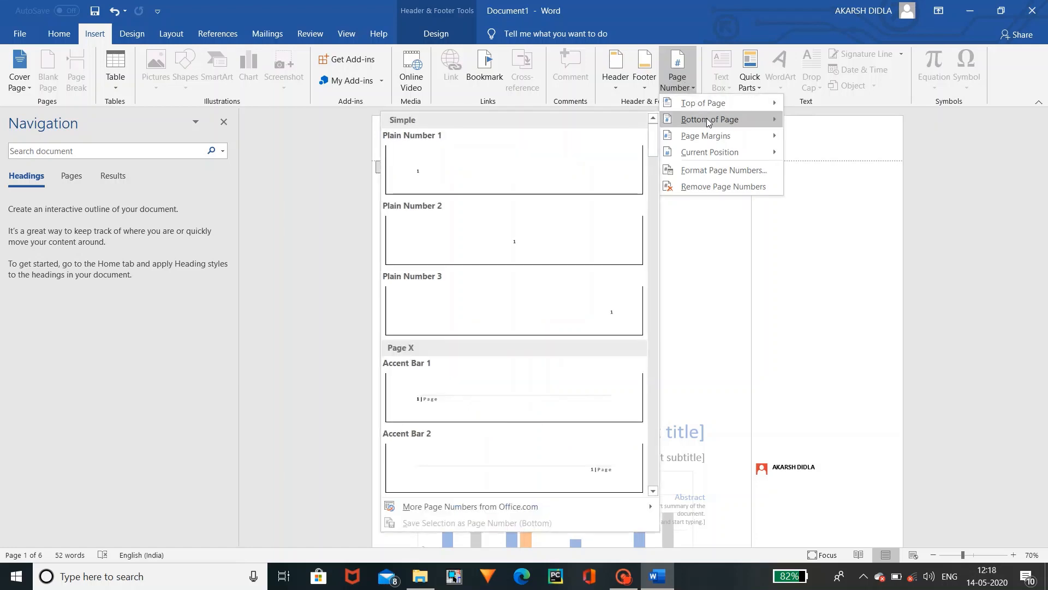
{"action": "left_click", "coordinate": [616, 296]}
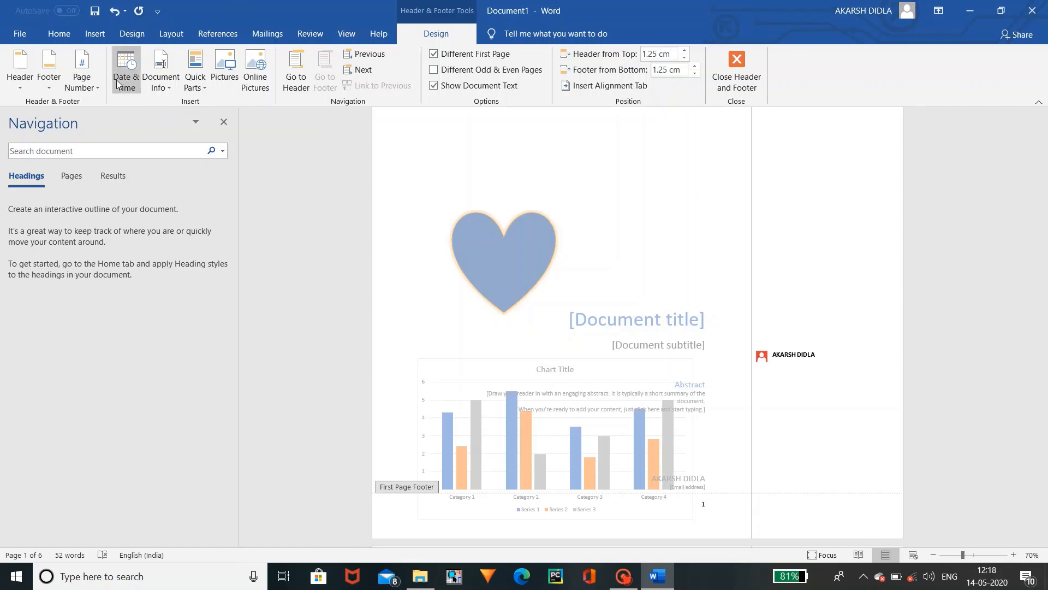
{"action": "left_click", "coordinate": [95, 34]}
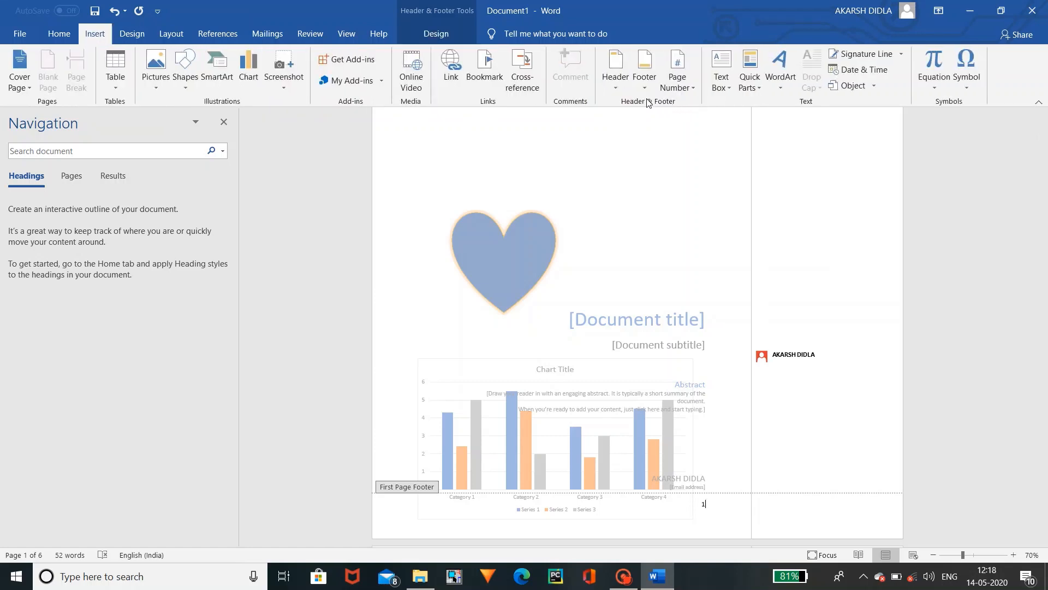
- Insert the built-in Banded Sidebar text box on the first page and give it the solid orange shape style
{"action": "left_click", "coordinate": [716, 86]}
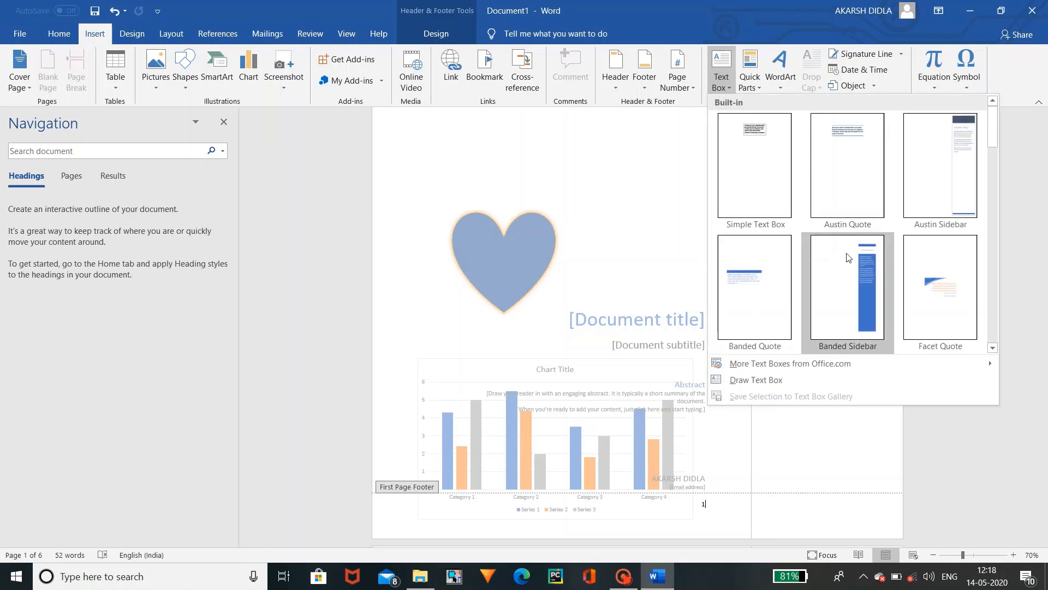
{"action": "left_click", "coordinate": [853, 266]}
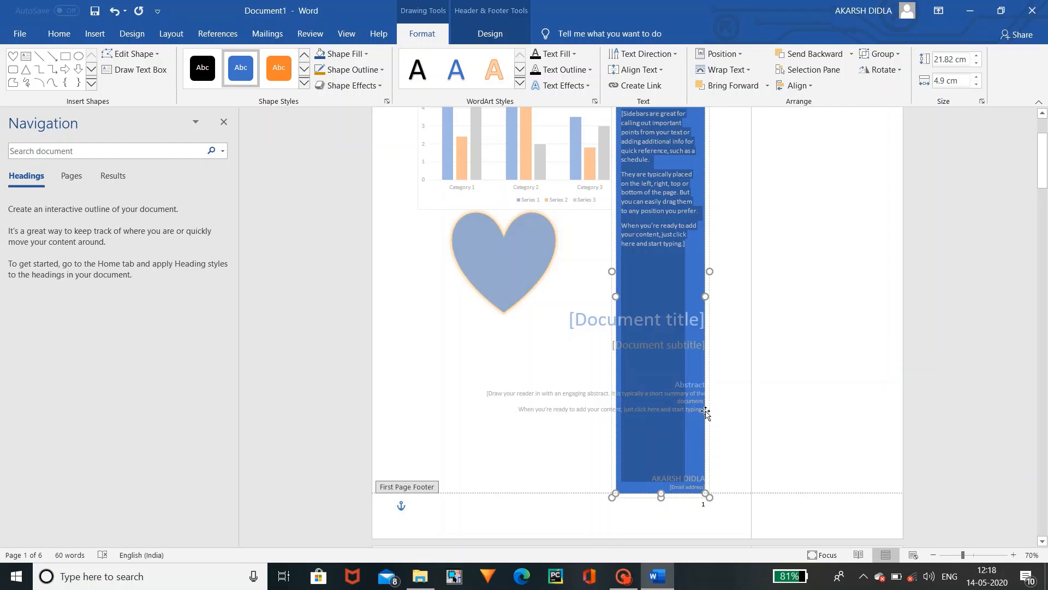
{"action": "left_click_drag", "start_coordinate": [705, 417], "coordinate": [858, 412]}
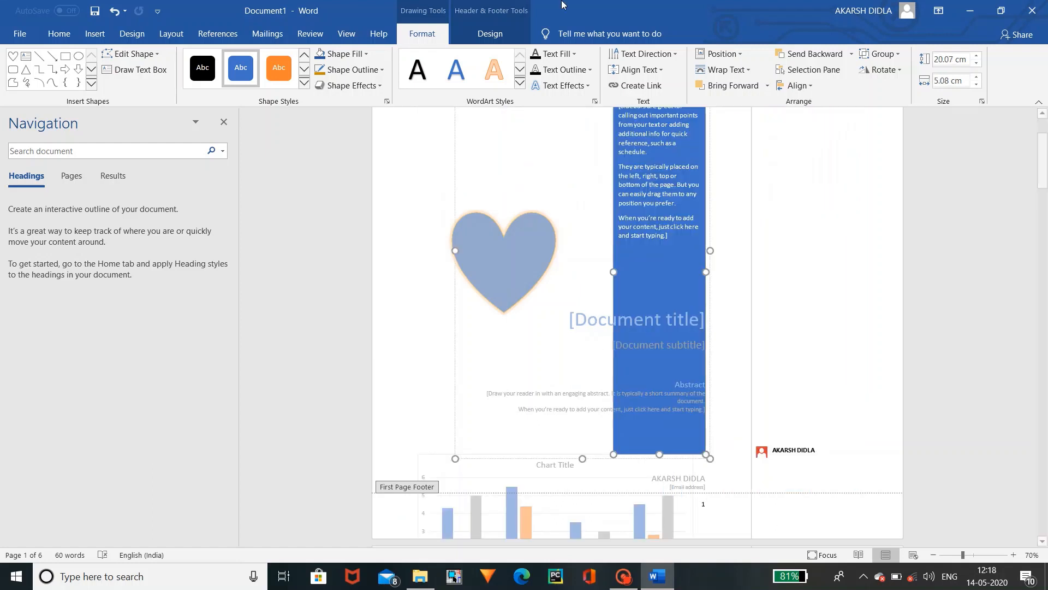
{"action": "left_click", "coordinate": [286, 74]}
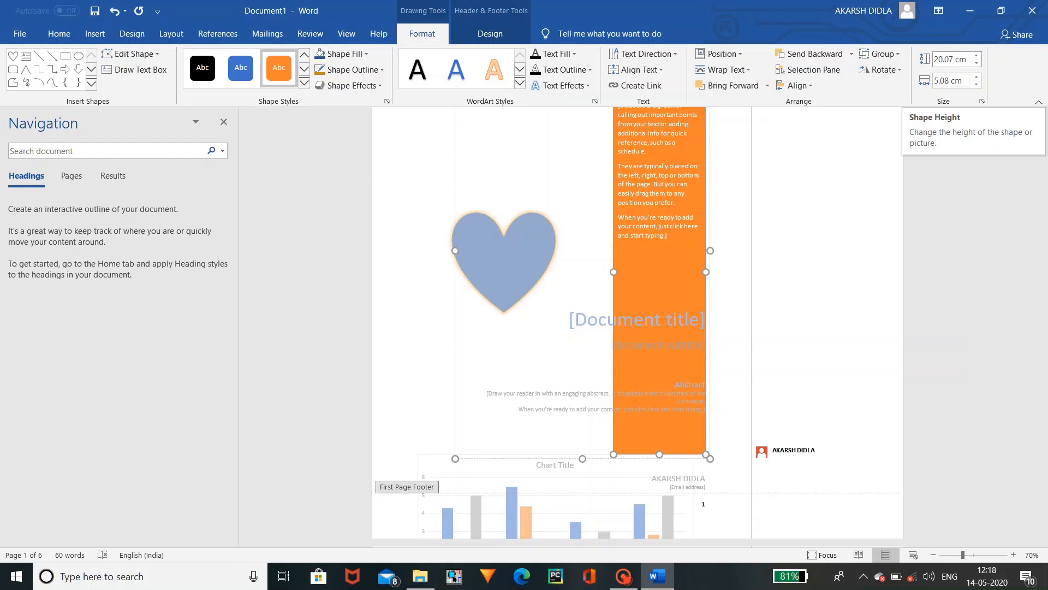
- Set the orange sidebar text box's height to 30.07 cm
{"action": "left_click", "coordinate": [950, 59]}
{"action": "left_click", "coordinate": [945, 59]}
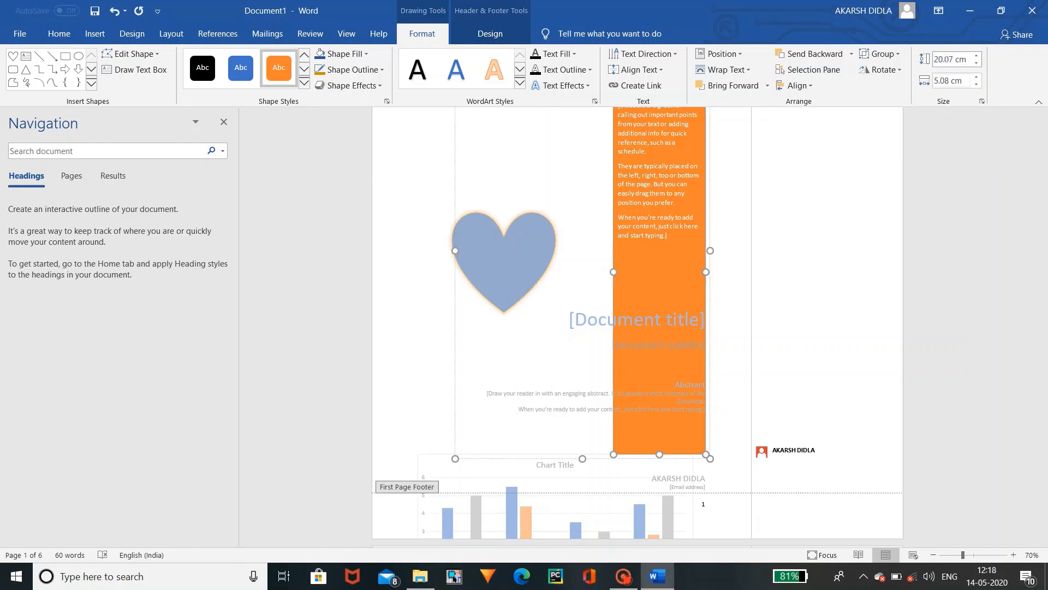
{"action": "key", "text": "BackSpace"}
{"action": "key", "text": "BackSpace"}
{"action": "type", "text": "30"}
{"action": "key", "text": "Return"}
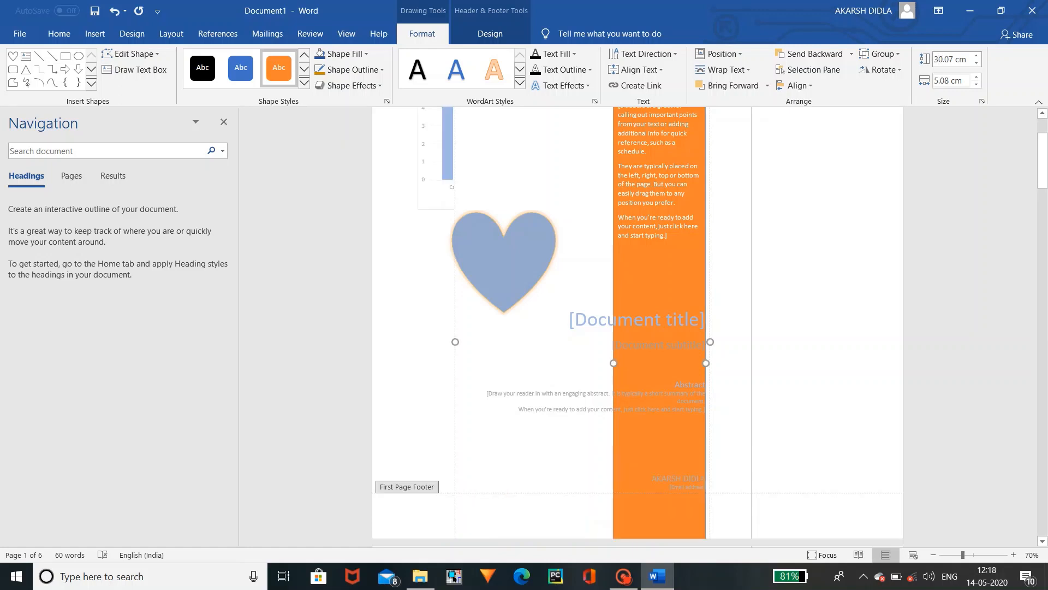
- Set the orange sidebar text box's height to 10.07 cm
{"action": "left_click", "coordinate": [1040, 161]}
{"action": "left_click_drag", "start_coordinate": [1040, 161], "coordinate": [1040, 143]}
{"action": "left_click", "coordinate": [953, 59]}
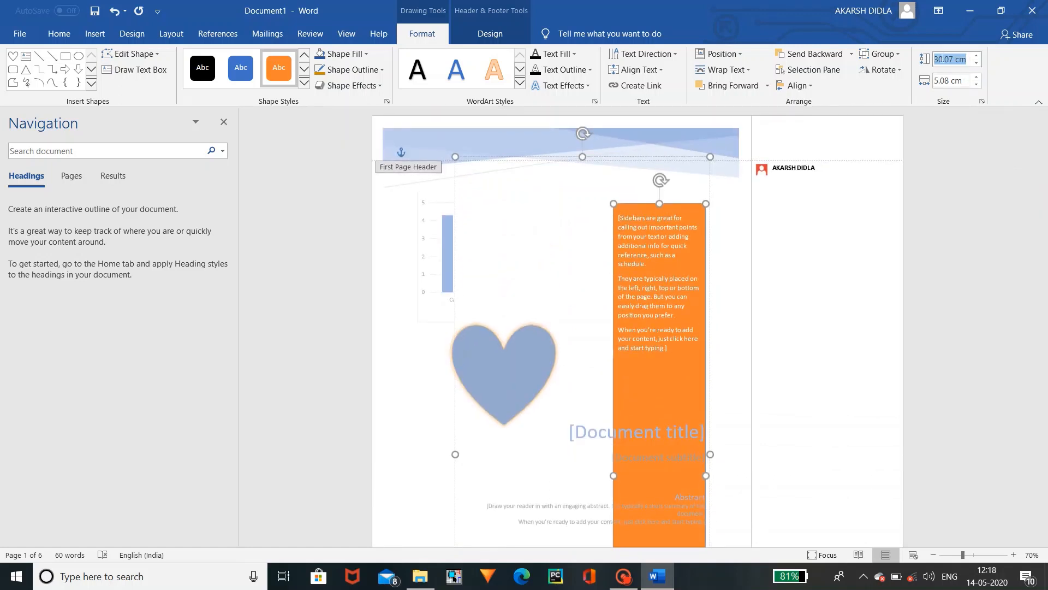
{"action": "left_click", "coordinate": [942, 59]}
{"action": "key", "text": "BackSpace"}
{"action": "type", "text": "1"}
{"action": "key", "text": "Return"}
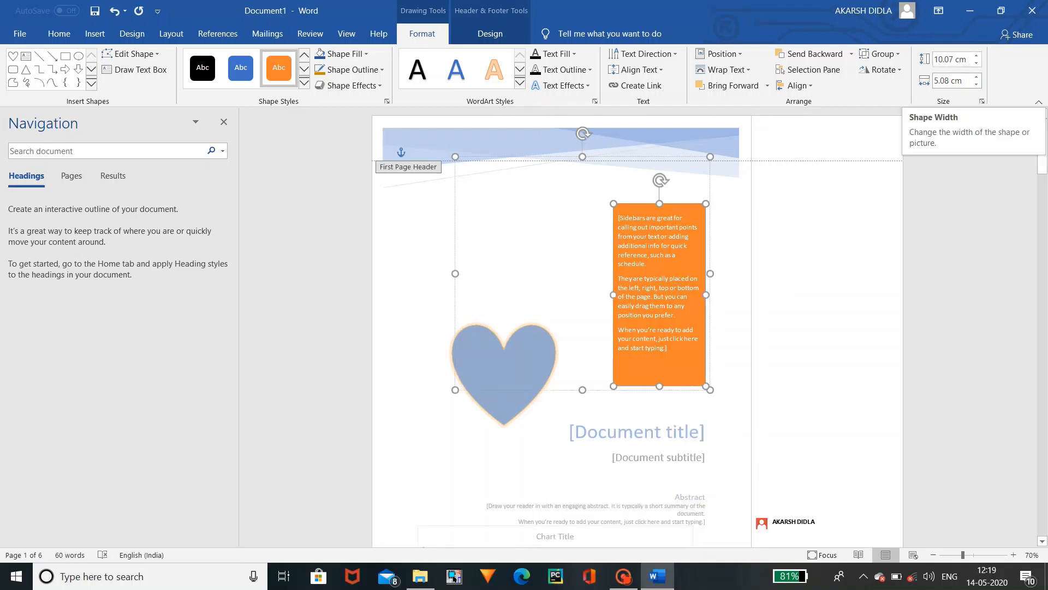
- Set the orange text box's width to 10.08 cm and shift it left on the page, beside the heart
{"action": "left_click", "coordinate": [957, 81]}
{"action": "left_click", "coordinate": [955, 80]}
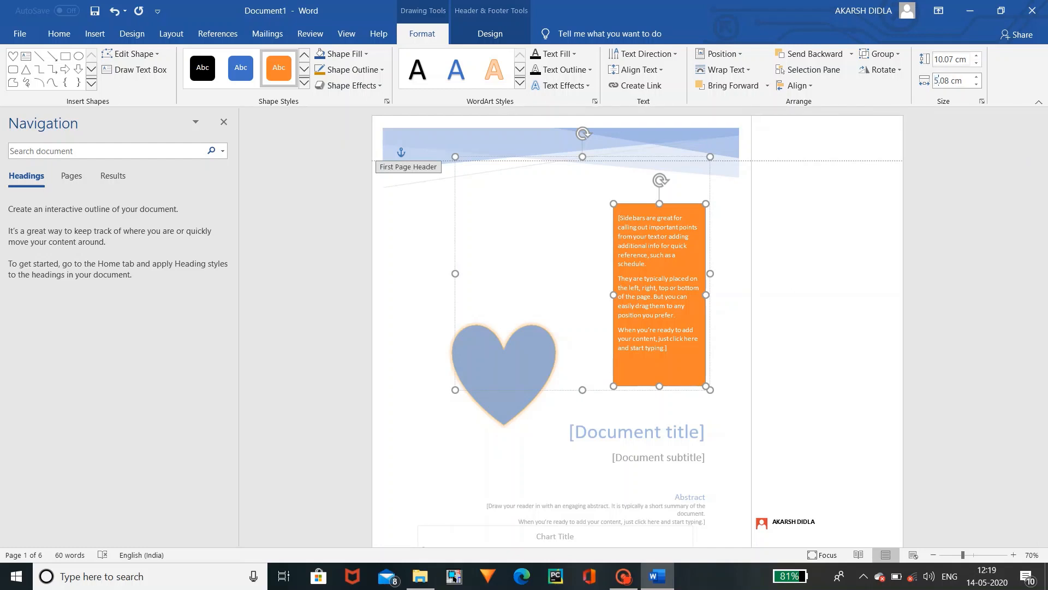
{"action": "key", "text": "BackSpace"}
{"action": "key", "text": "BackSpace"}
{"action": "type", "text": "10"}
{"action": "key", "text": "Return"}
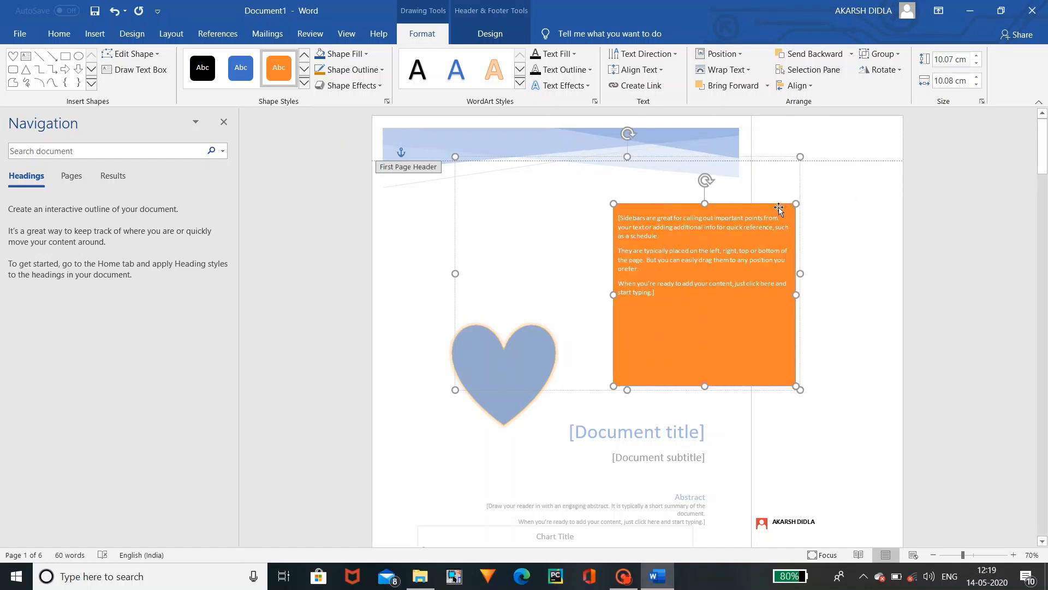
{"action": "left_click_drag", "start_coordinate": [779, 208], "coordinate": [733, 204]}
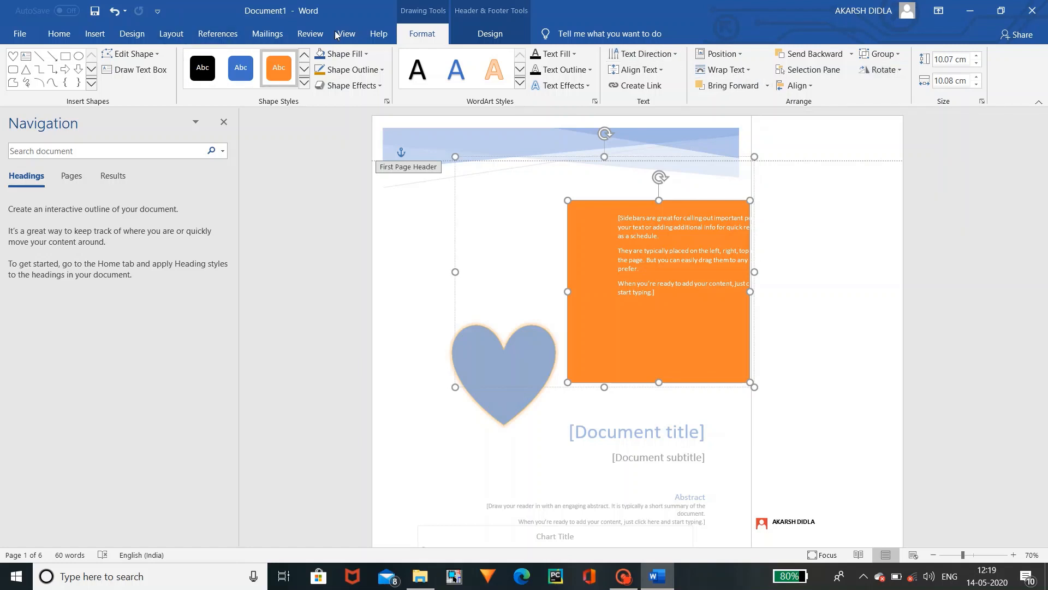
- Insert WordArt from the orange box's text in the black fill, white outline, blue hard shadow style
{"action": "left_click", "coordinate": [103, 34]}
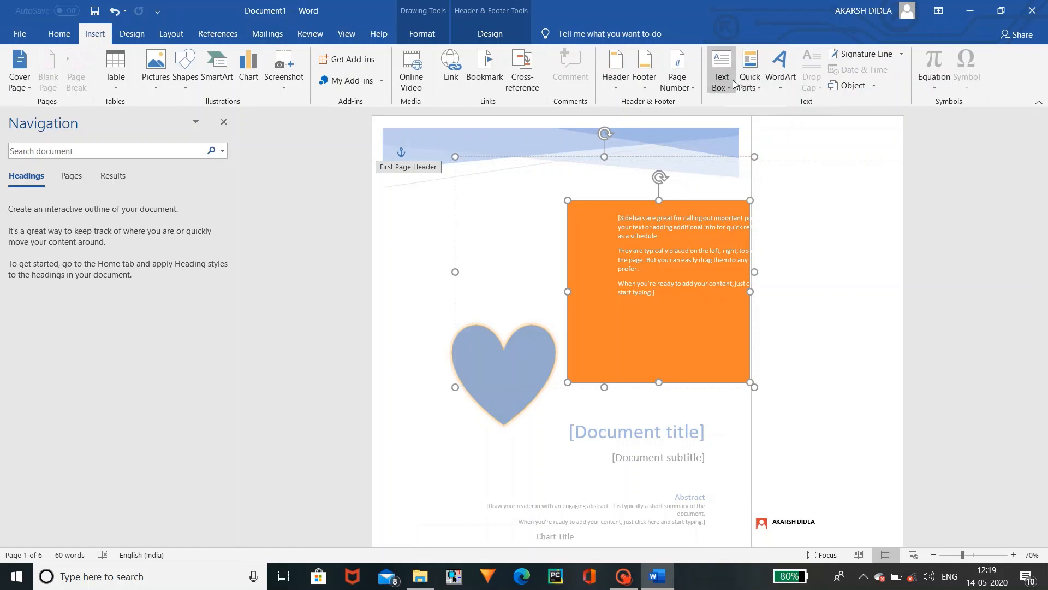
{"action": "left_click", "coordinate": [756, 88]}
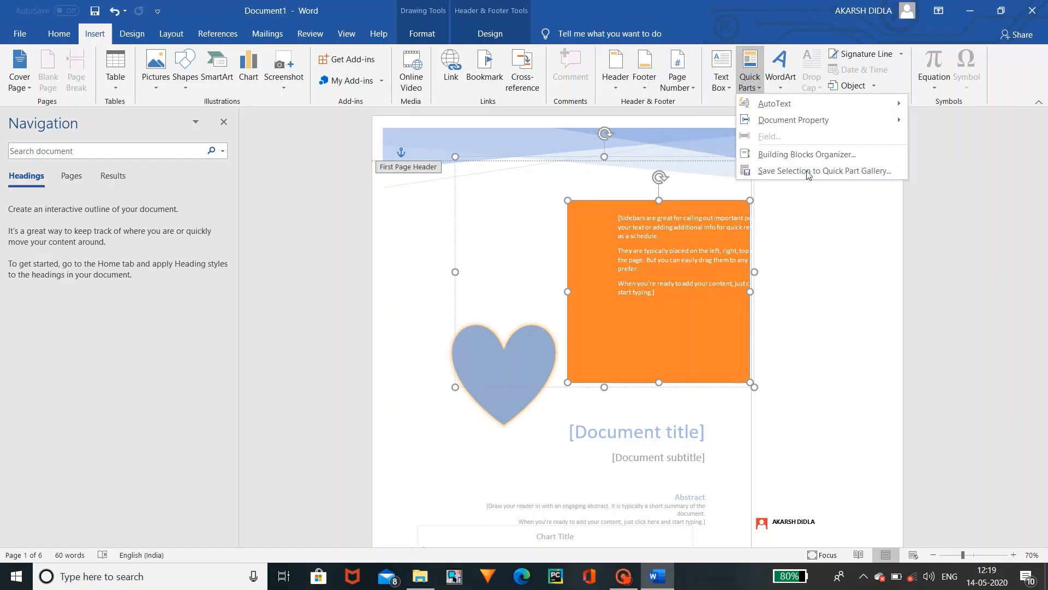
{"action": "left_click", "coordinate": [792, 87]}
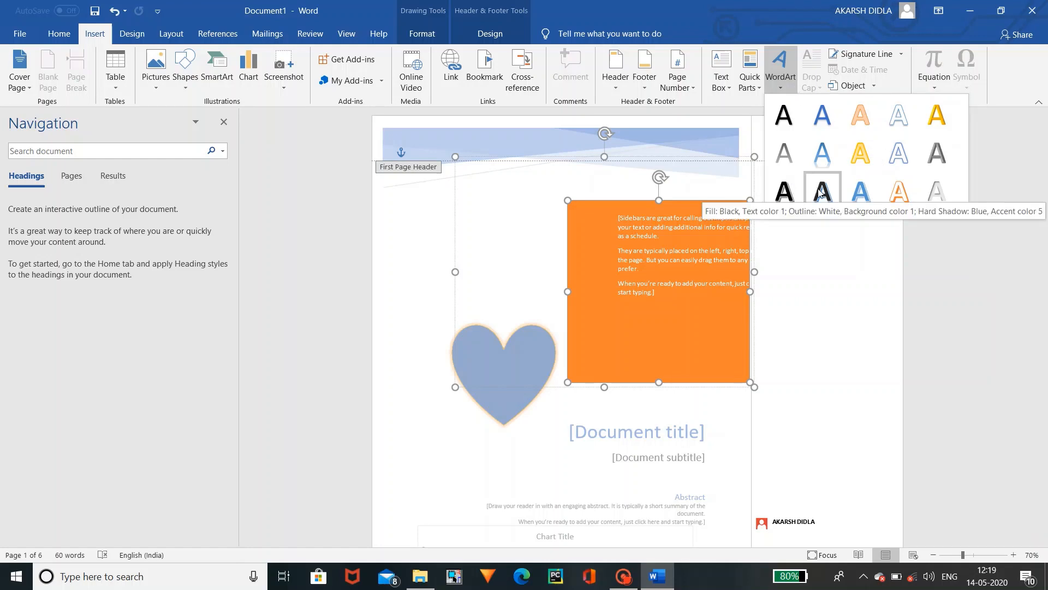
{"action": "left_click", "coordinate": [818, 191]}
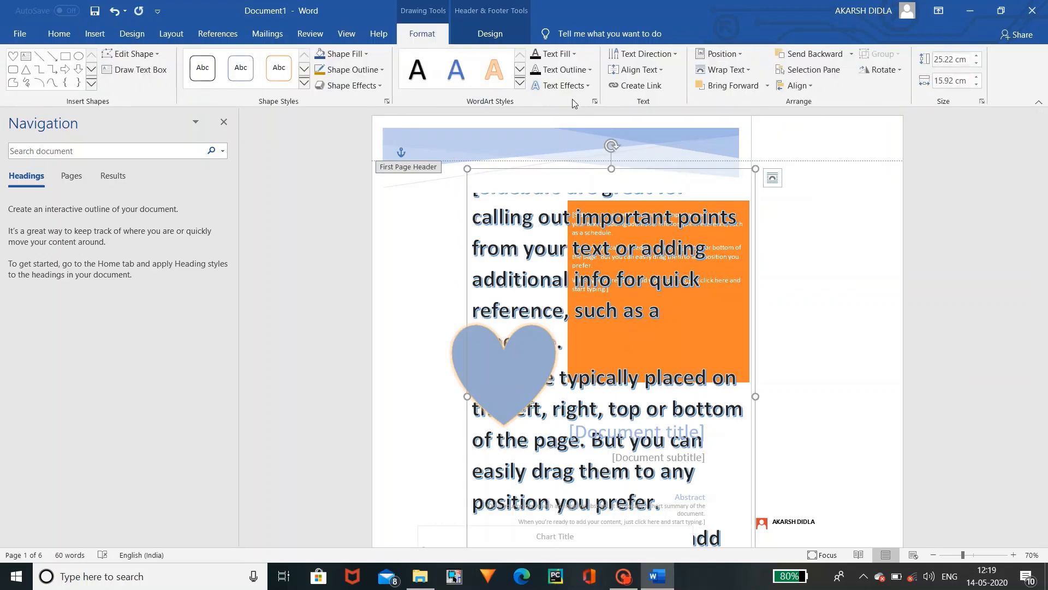
- Try the light orange and blue-outlined WordArt styles on the text, settling on the blue gradient fill with reflection
{"action": "left_click", "coordinate": [499, 82]}
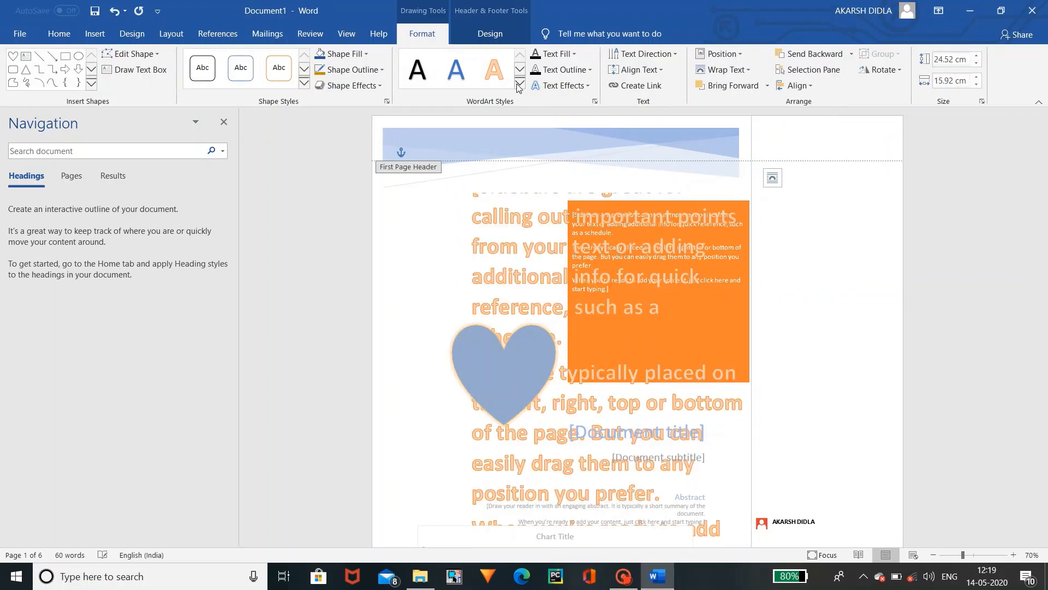
{"action": "left_click", "coordinate": [519, 83]}
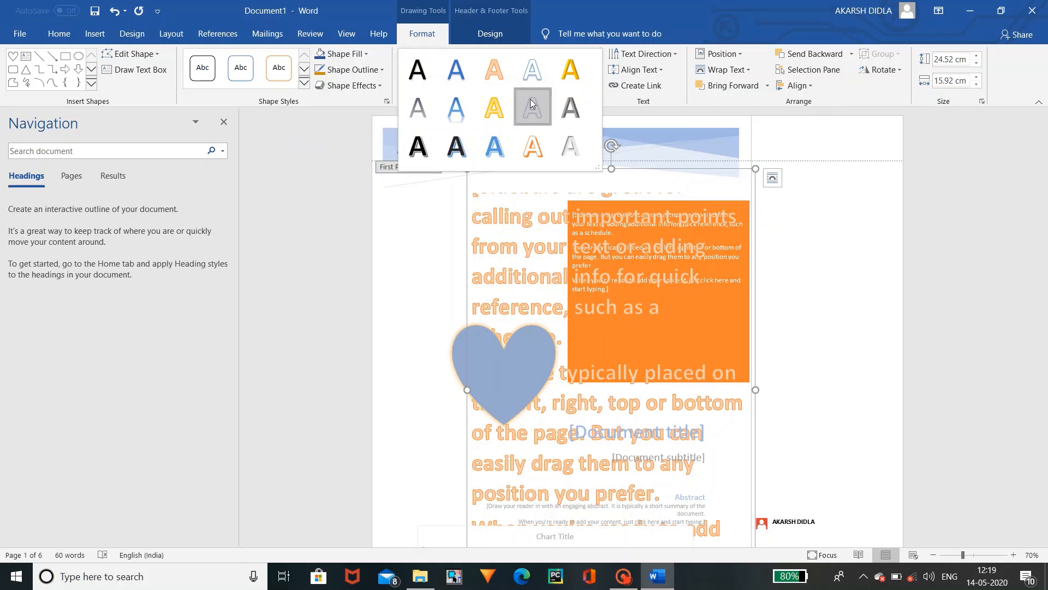
{"action": "left_click", "coordinate": [531, 102]}
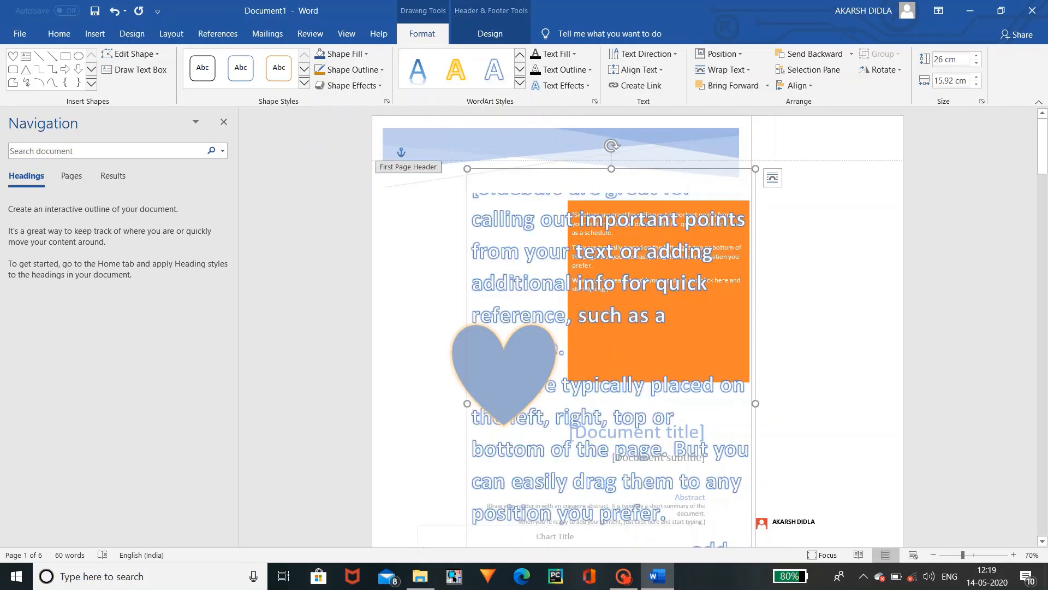
{"action": "left_click", "coordinate": [416, 76]}
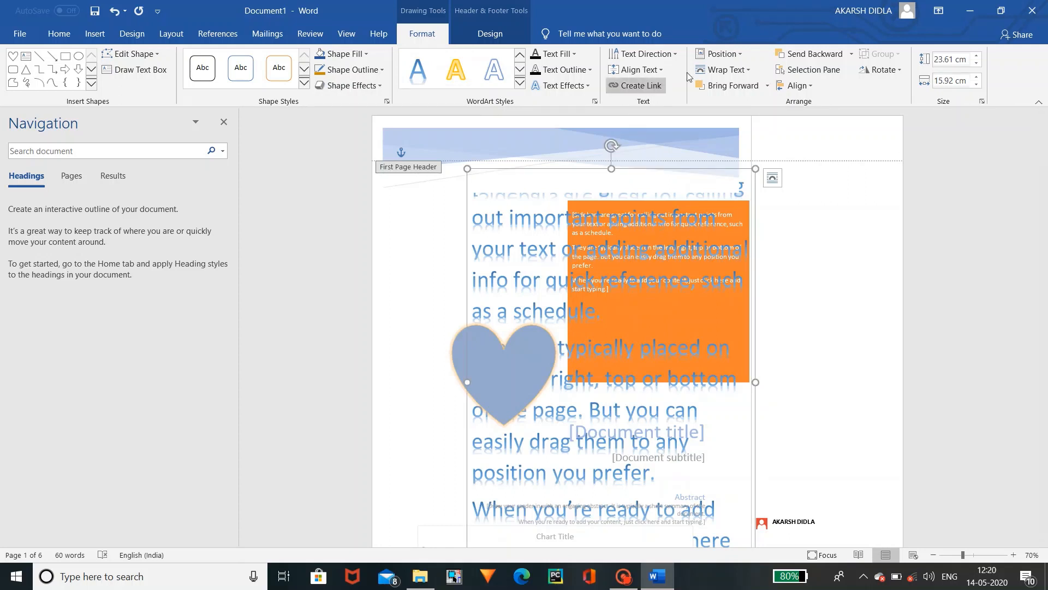
{"action": "left_click", "coordinate": [728, 68]}
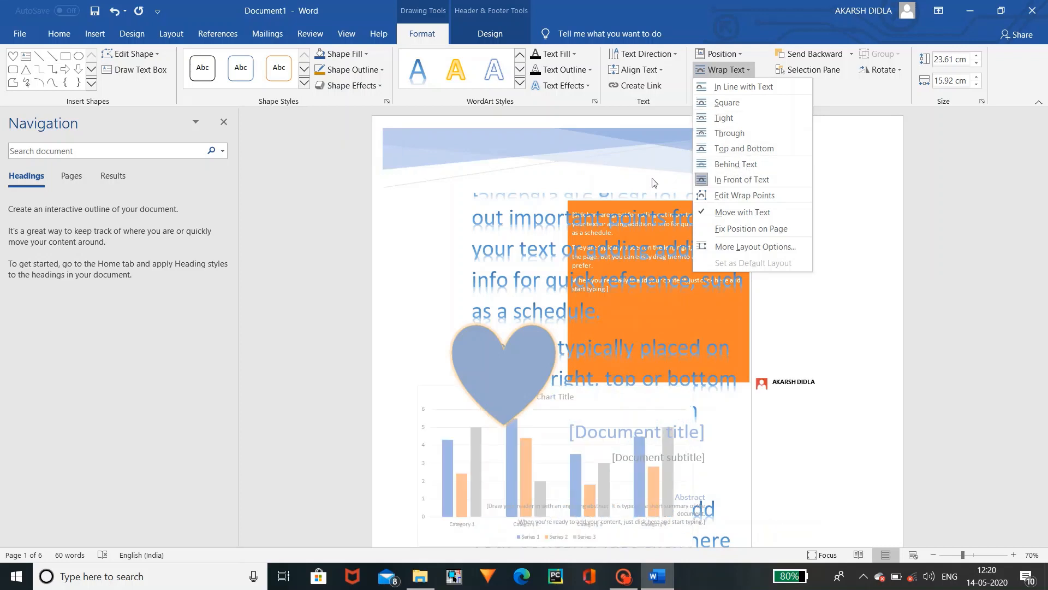
{"action": "left_click", "coordinate": [832, 249]}
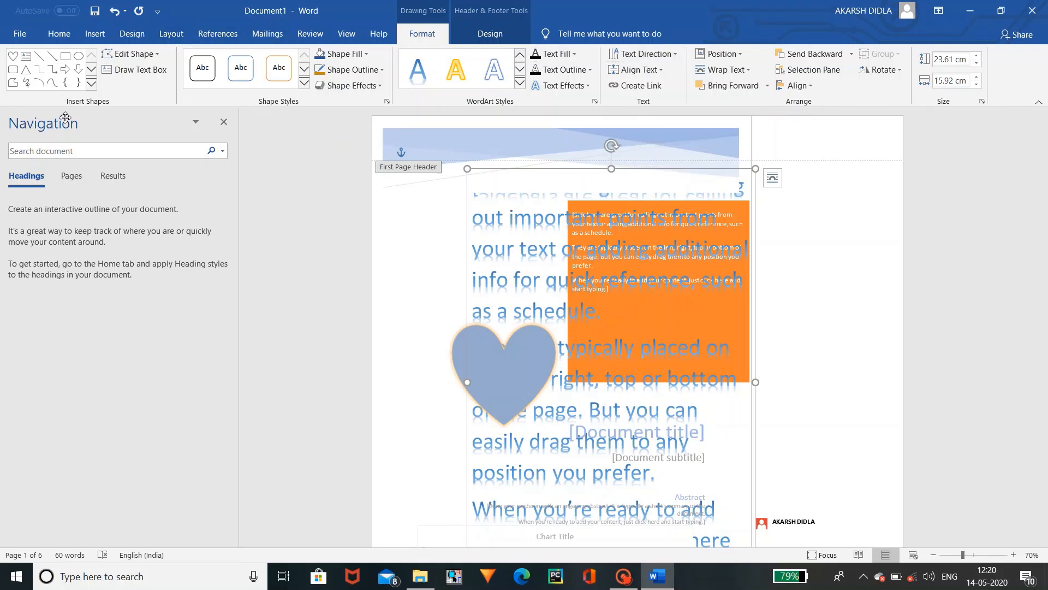
{"action": "left_click", "coordinate": [95, 33]}
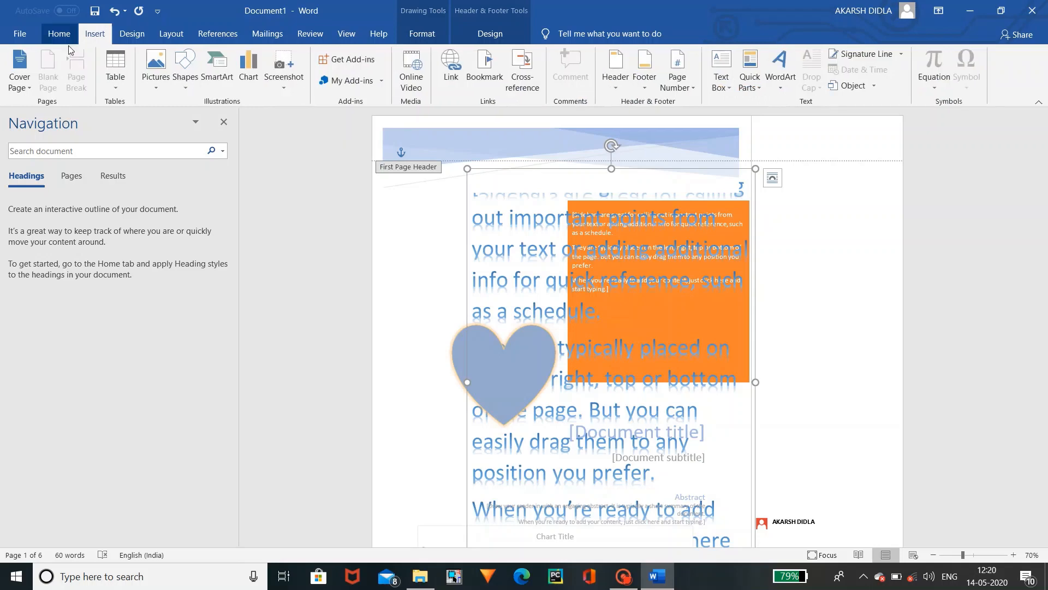
{"action": "left_click", "coordinate": [185, 79]}
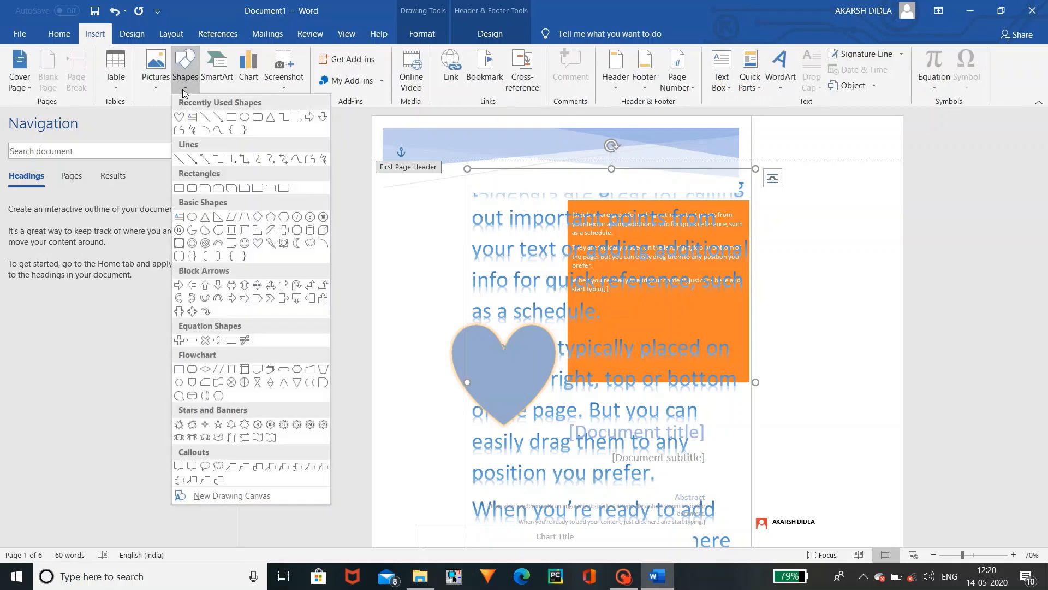
{"action": "left_click", "coordinate": [424, 40]}
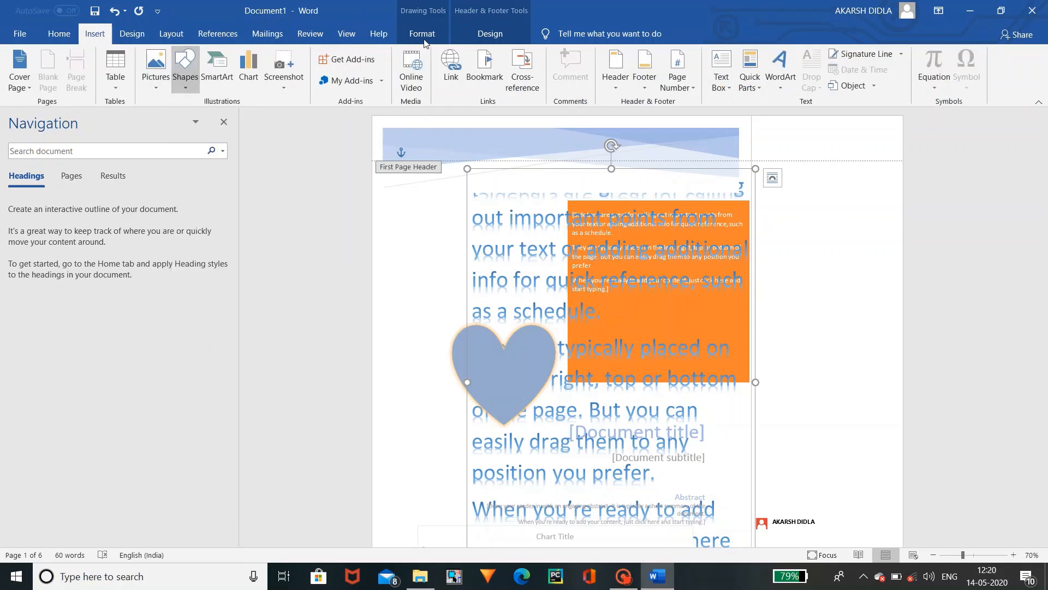
{"action": "left_click", "coordinate": [424, 41]}
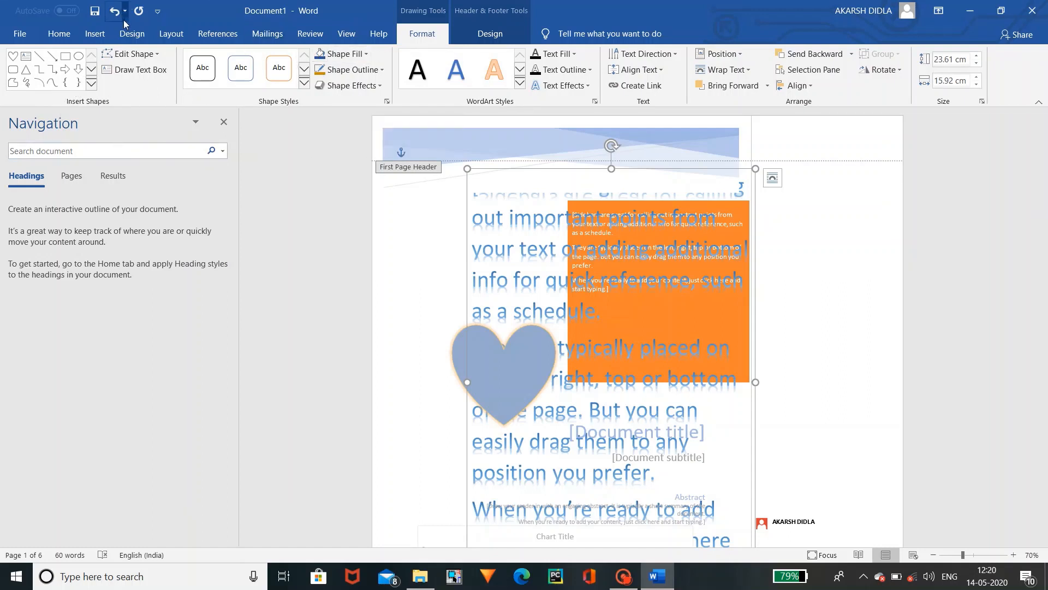
{"action": "left_click", "coordinate": [133, 34]}
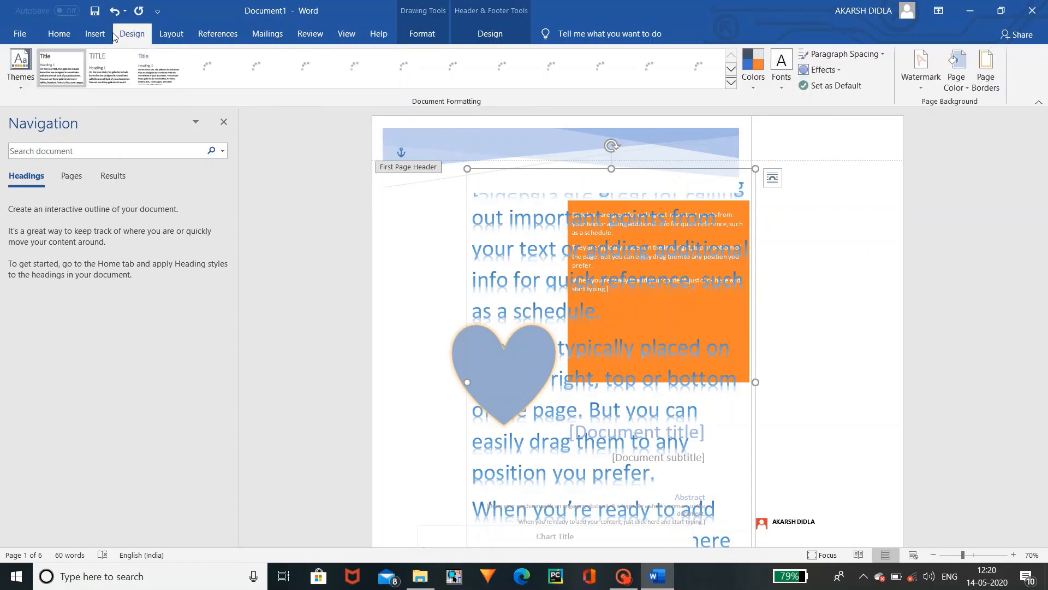
- Insert a new equation in the WordArt box in place of its sidebar text
{"action": "left_click", "coordinate": [108, 34]}
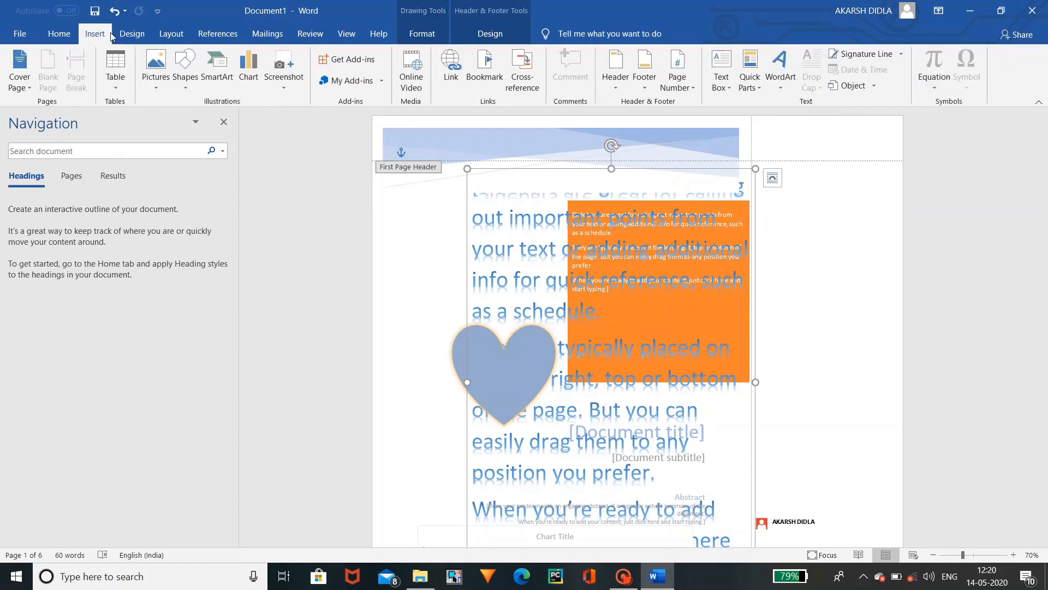
{"action": "left_click", "coordinate": [934, 85]}
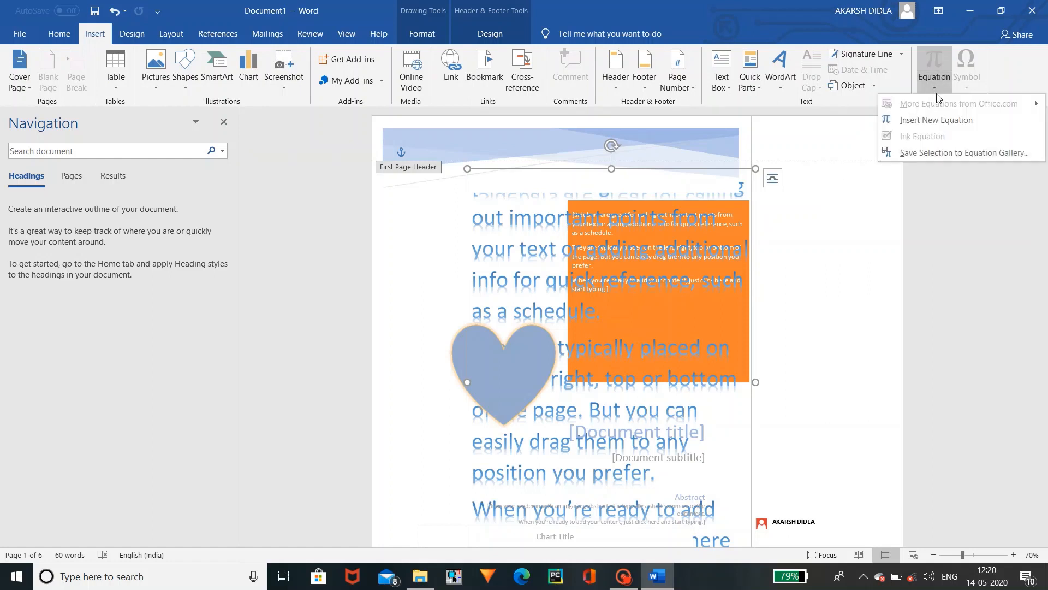
{"action": "left_click", "coordinate": [951, 121]}
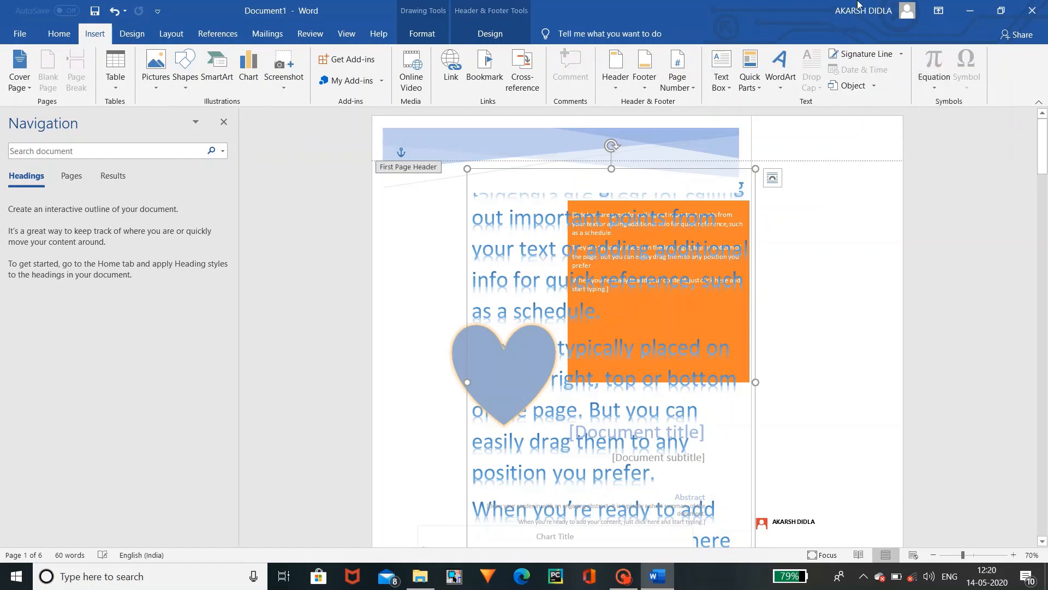
{"action": "key", "text": "ctrl+z"}
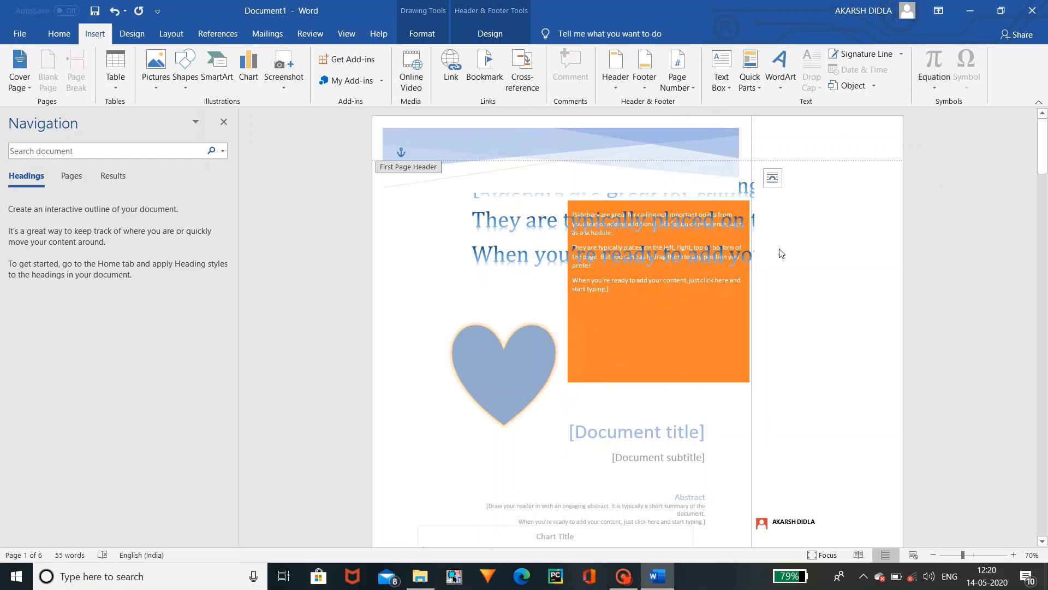
{"action": "left_click", "coordinate": [654, 220]}
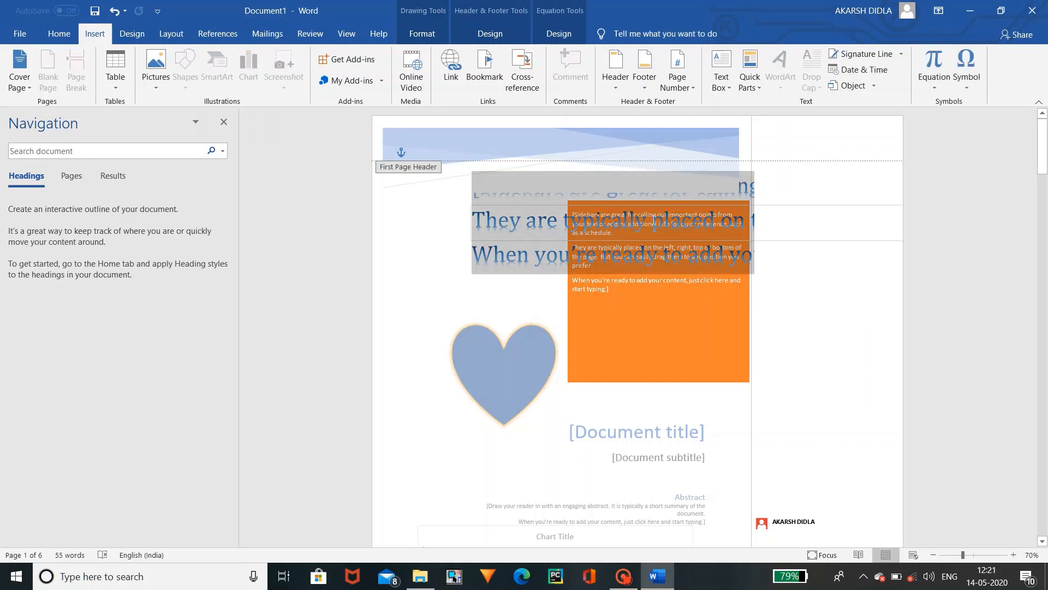
{"action": "left_click", "coordinate": [935, 85]}
{"action": "left_click", "coordinate": [802, 141]}
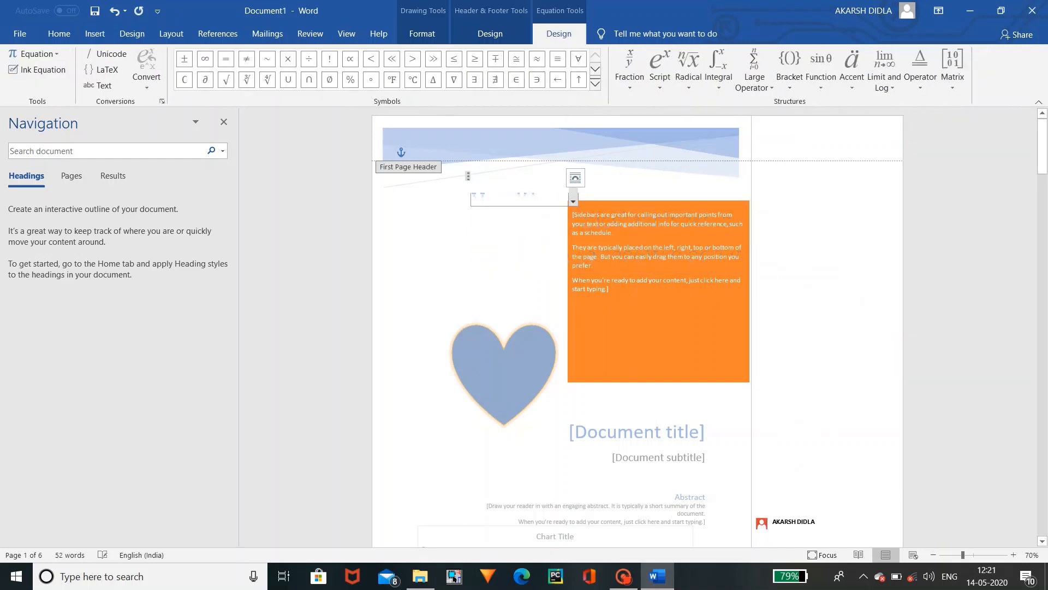
- Look through the fraction structures and add the black square from the Basic Math symbols to the equation
{"action": "left_click", "coordinate": [630, 67]}
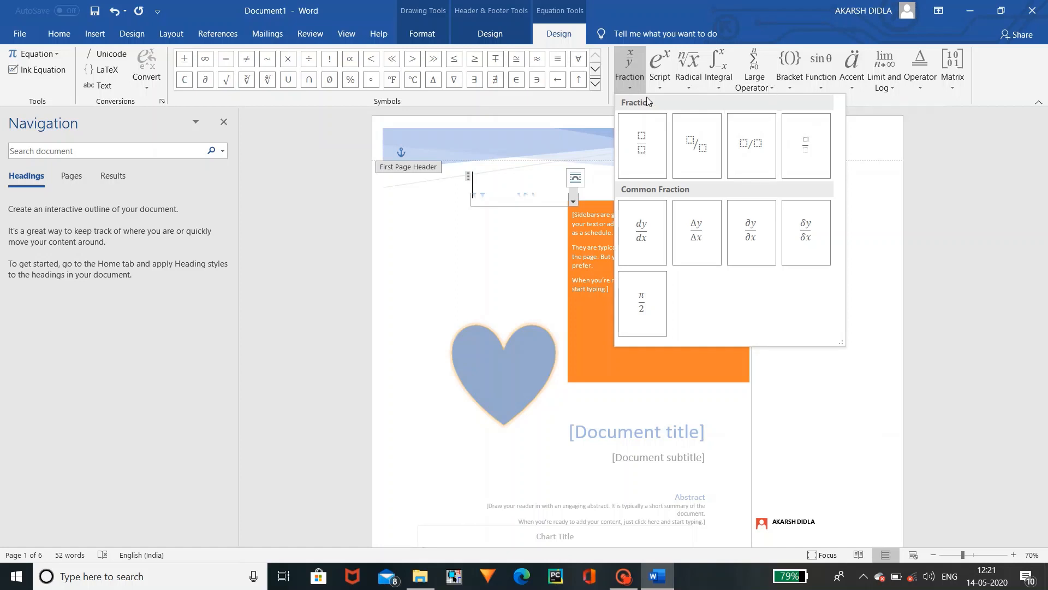
{"action": "left_click", "coordinate": [595, 84]}
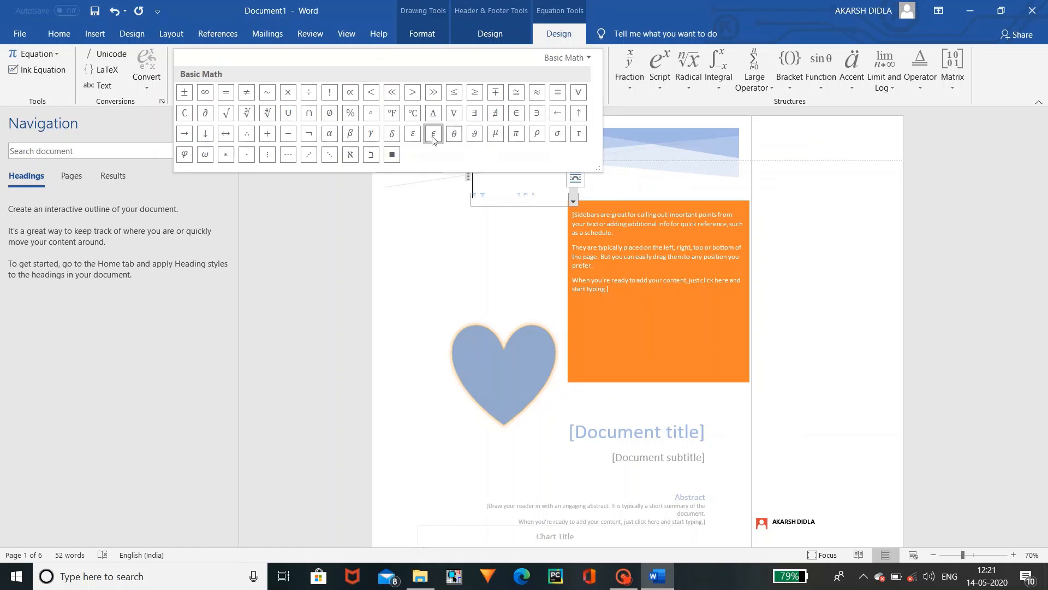
{"action": "left_click", "coordinate": [392, 155]}
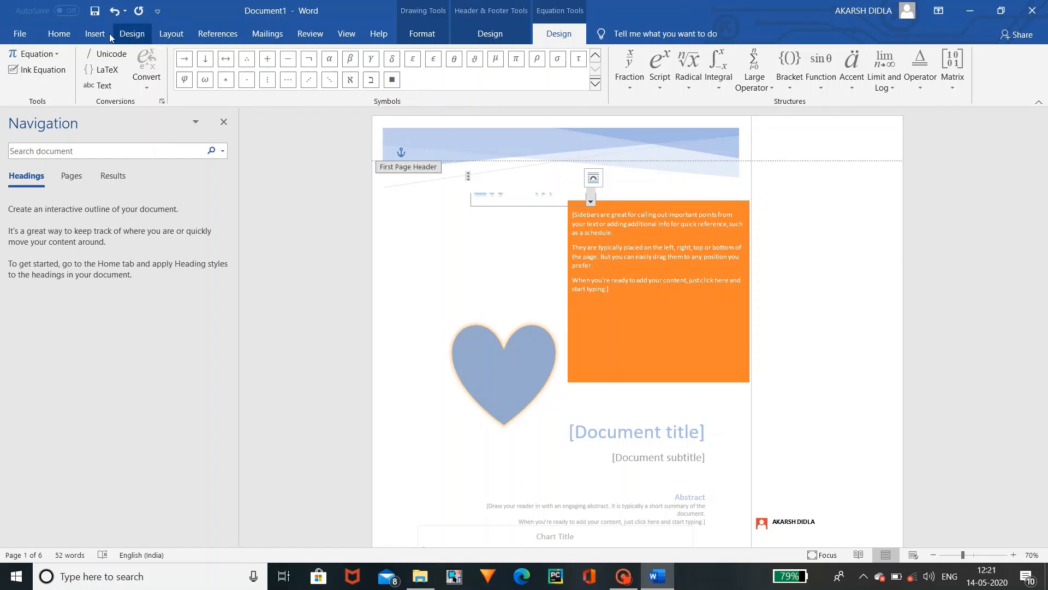
- Insert the built-in Fourier Series equation in the WordArt box and add a symbol from the common symbols in front of it
{"action": "left_click", "coordinate": [57, 53]}
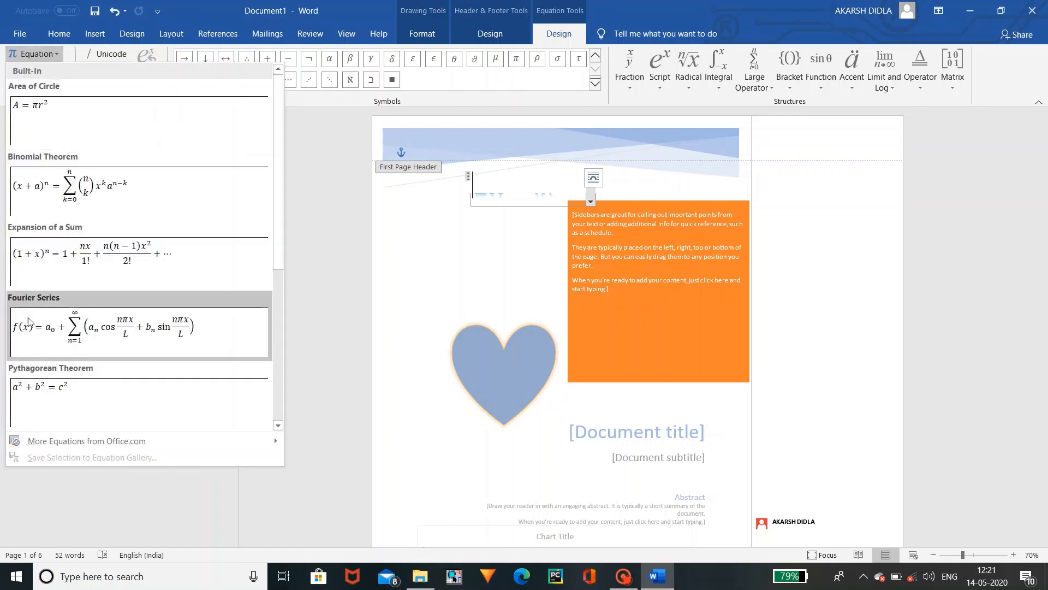
{"action": "left_click", "coordinate": [25, 321]}
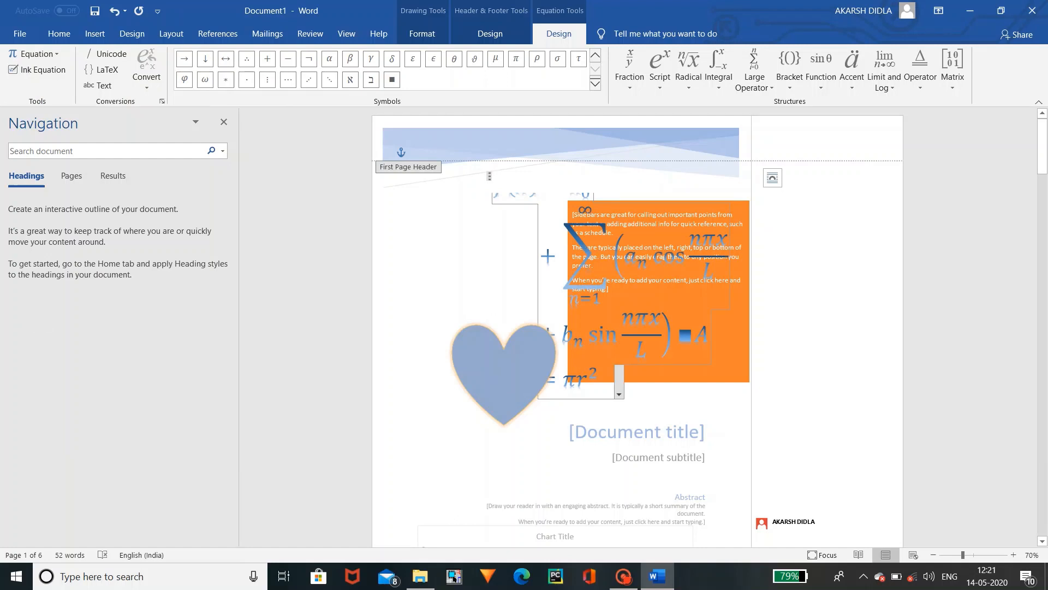
{"action": "left_click", "coordinate": [120, 37]}
{"action": "left_click", "coordinate": [108, 37]}
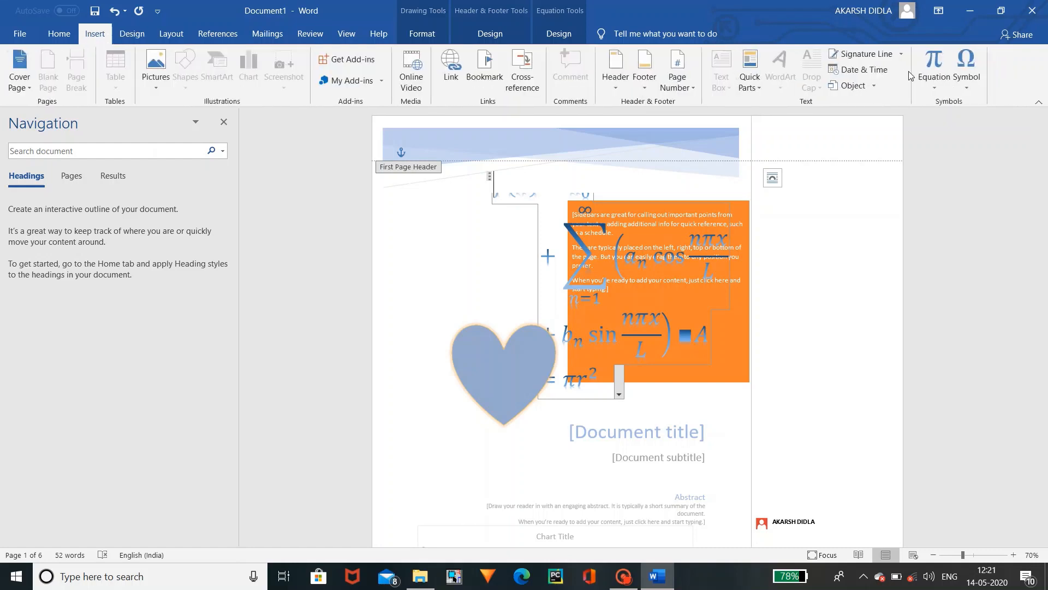
{"action": "left_click", "coordinate": [950, 79]}
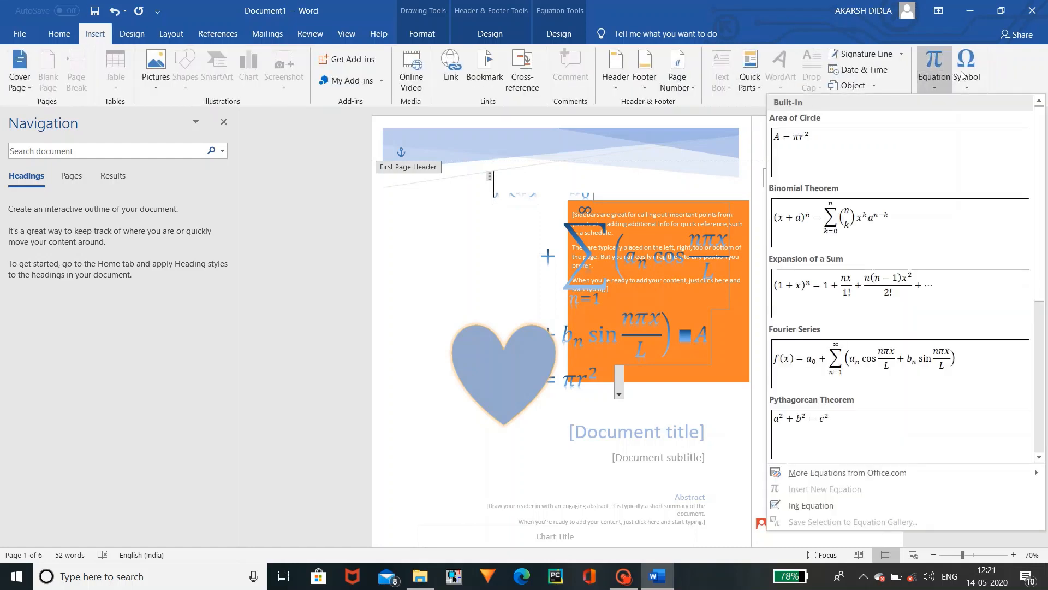
{"action": "left_click", "coordinate": [963, 75]}
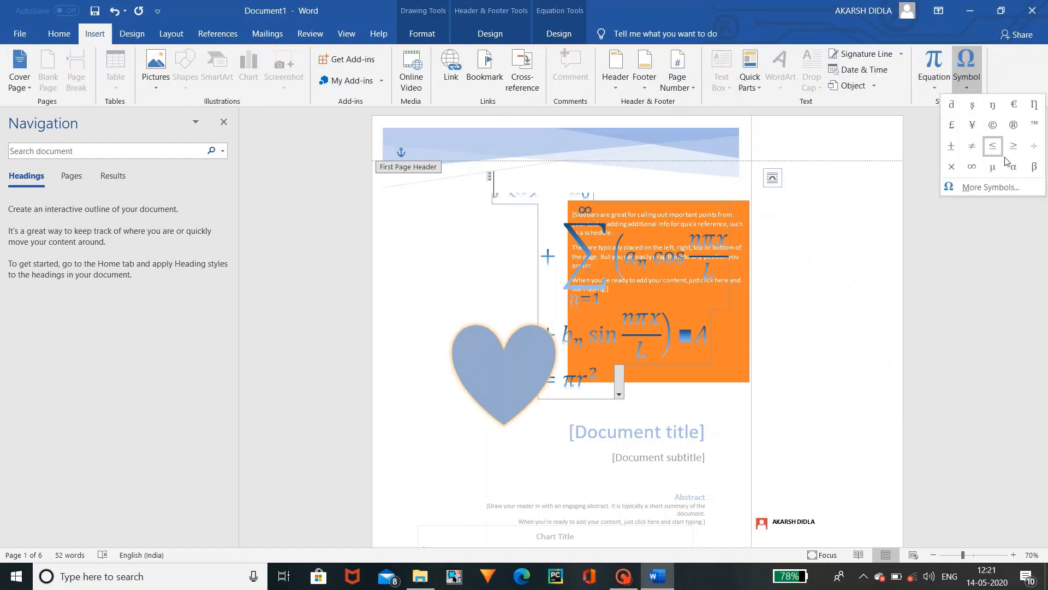
{"action": "left_click", "coordinate": [1009, 159]}
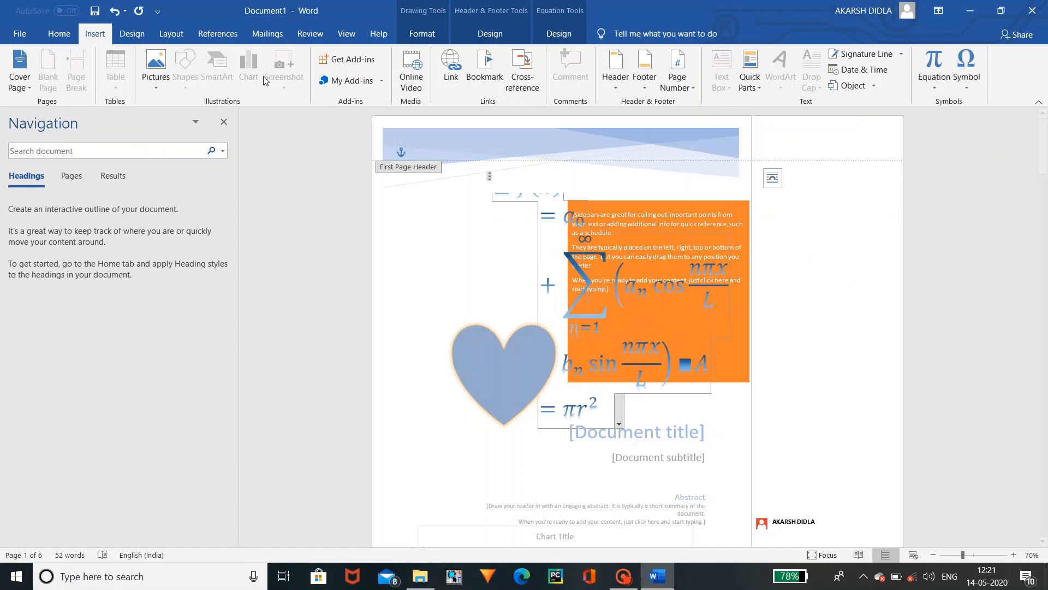
- Apply a built-in style set with a blue title and blue headings to the document
{"action": "left_click", "coordinate": [145, 35]}
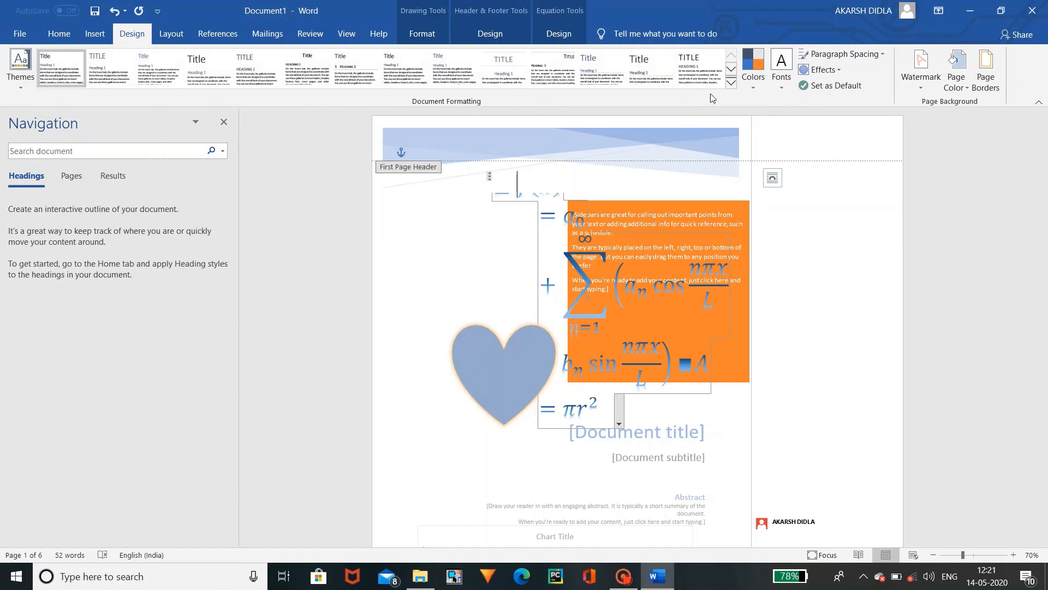
{"action": "left_click", "coordinate": [731, 83]}
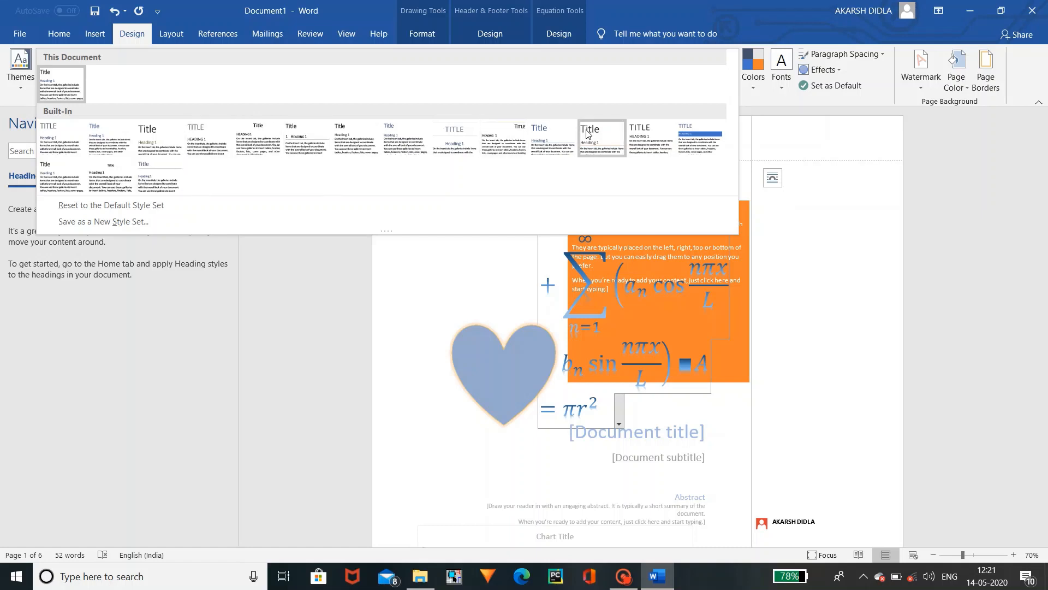
{"action": "left_click", "coordinate": [544, 133]}
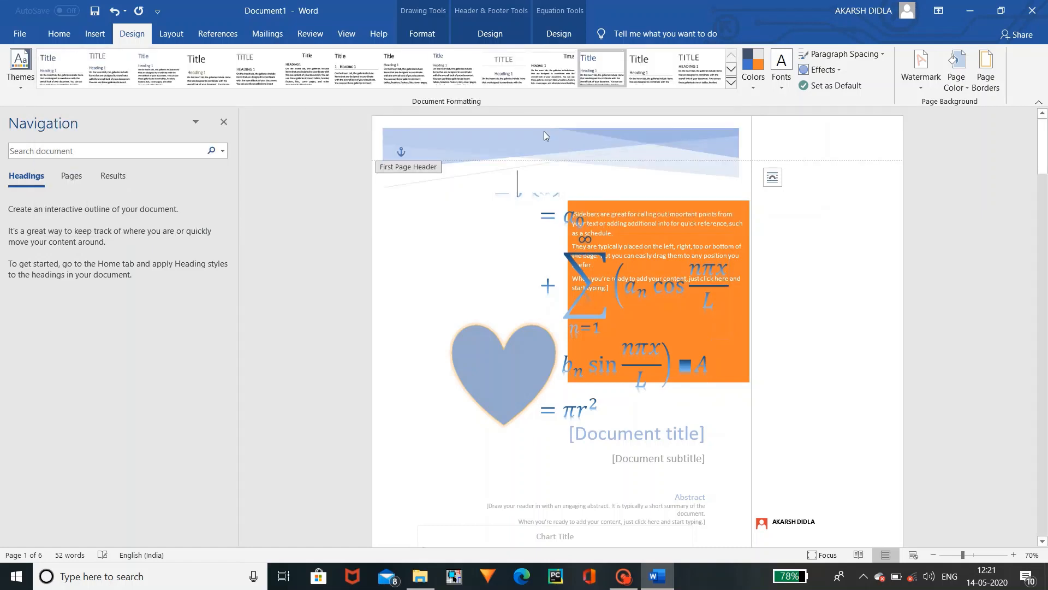
- Change the document's theme colors to Blue and look through the theme font sets without picking one
{"action": "left_click", "coordinate": [754, 77]}
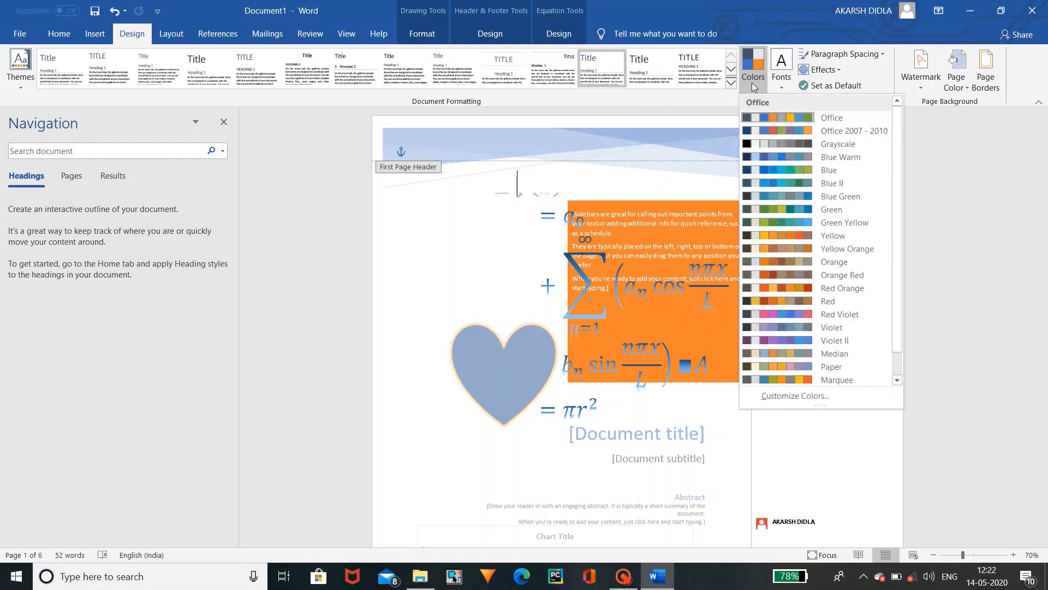
{"action": "left_click", "coordinate": [798, 172]}
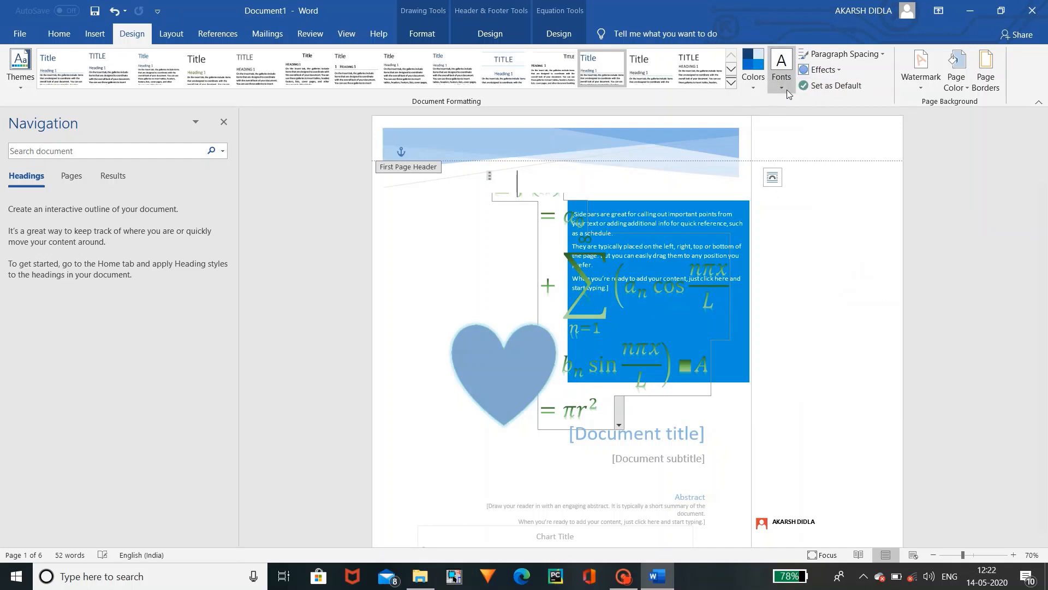
{"action": "left_click", "coordinate": [784, 89]}
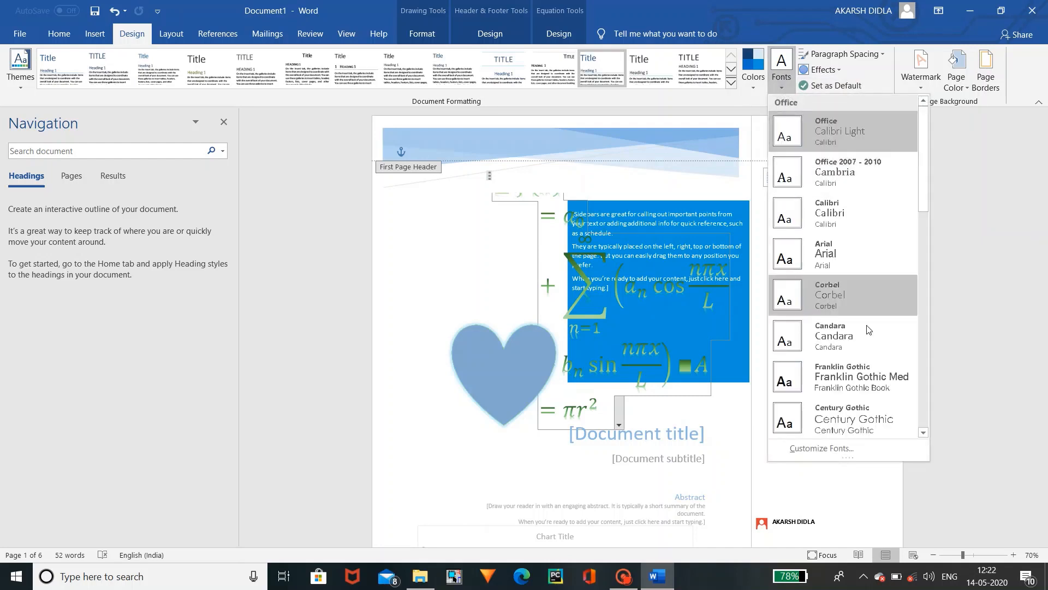
{"action": "left_click", "coordinate": [984, 321]}
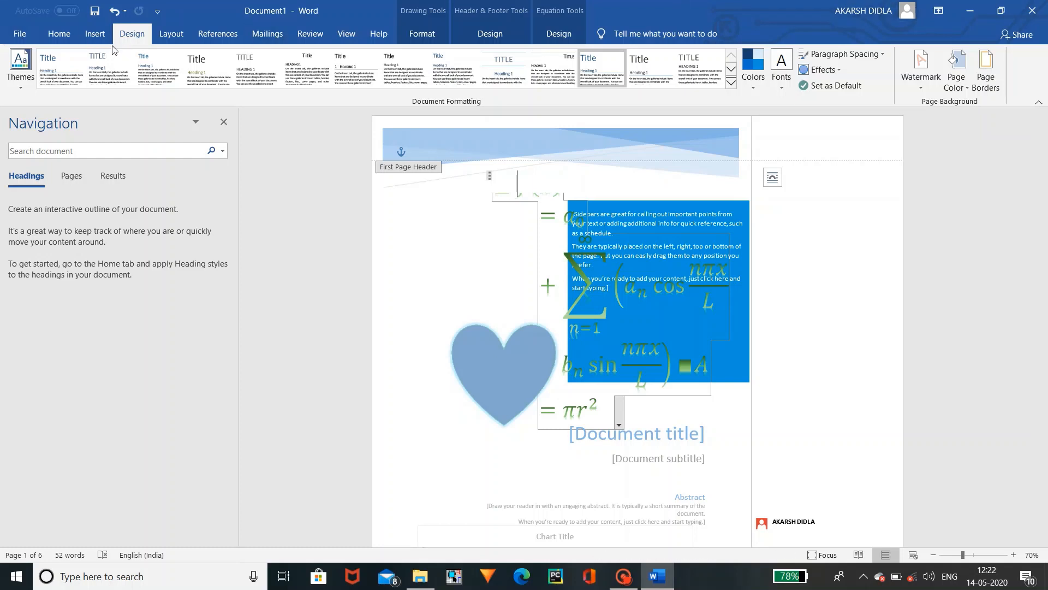
- Deselect the equation box and open the page margin presets
{"action": "left_click", "coordinate": [172, 39]}
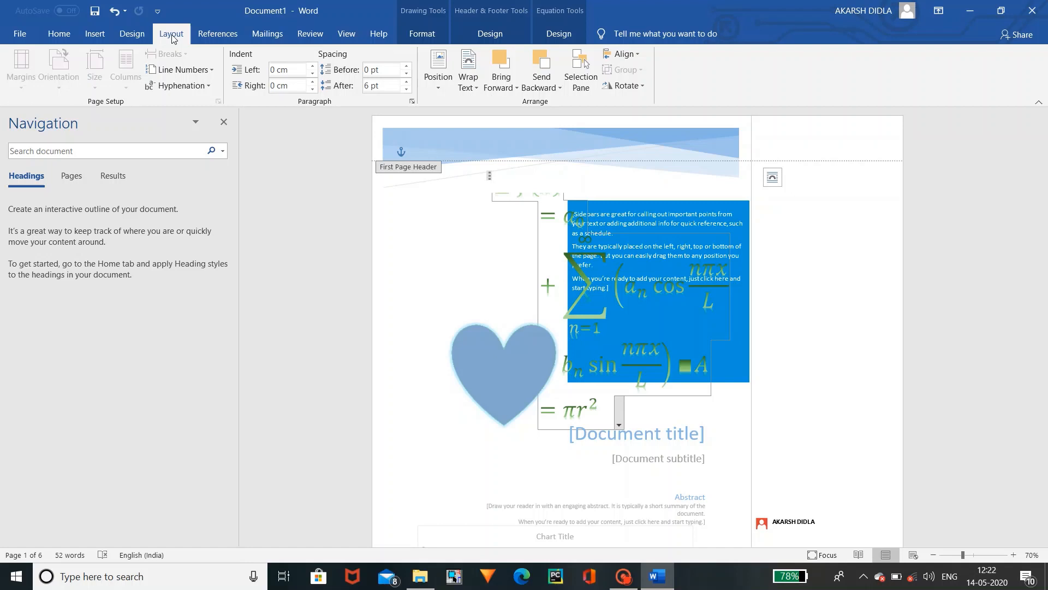
{"action": "left_click", "coordinate": [359, 223]}
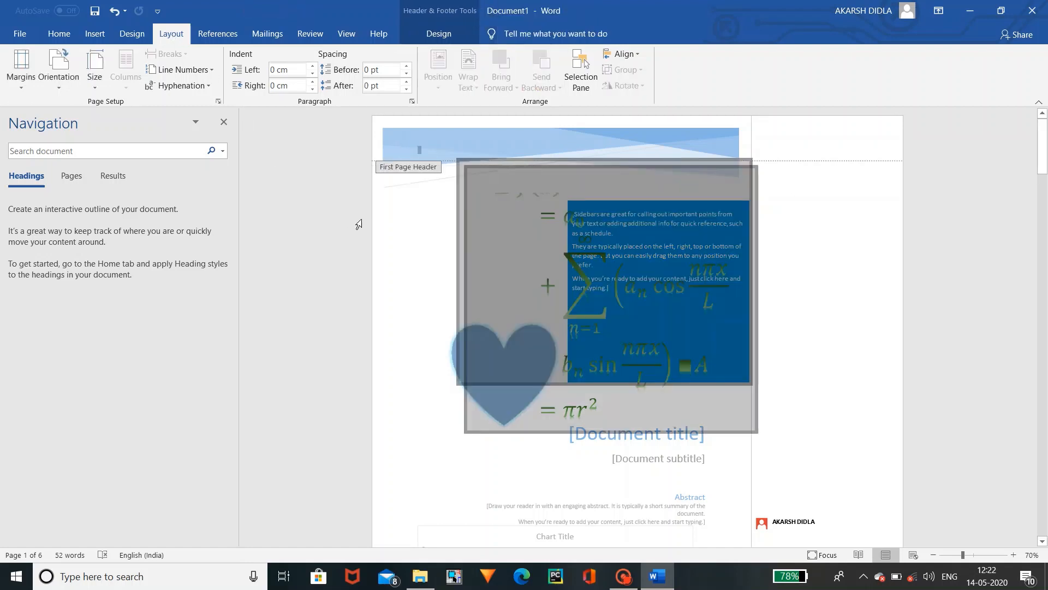
{"action": "left_click", "coordinate": [26, 86]}
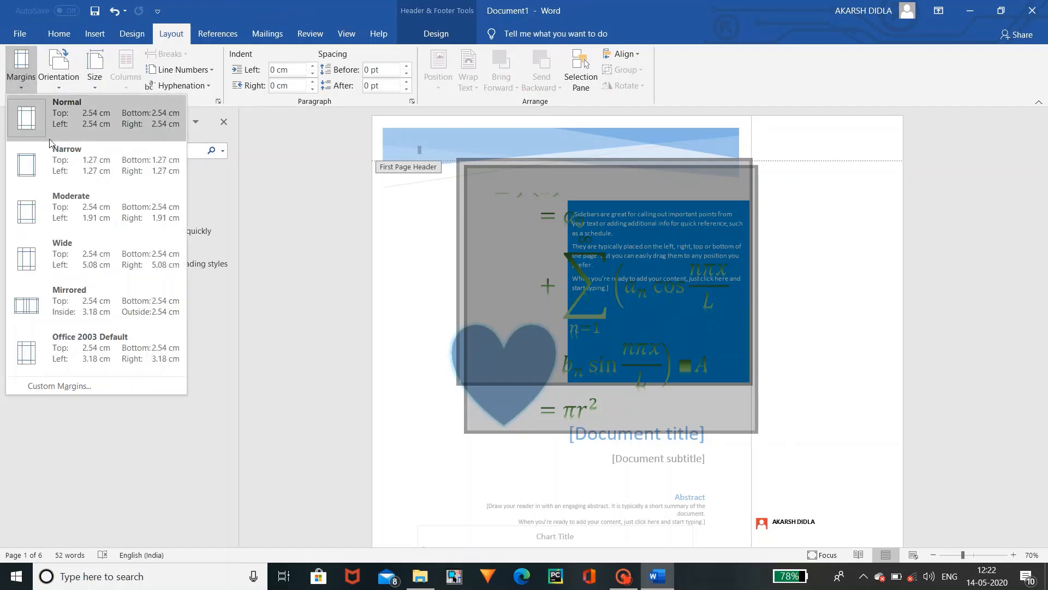
- Apply the Narrow preset margins to the document's pages
{"action": "left_click", "coordinate": [55, 161]}
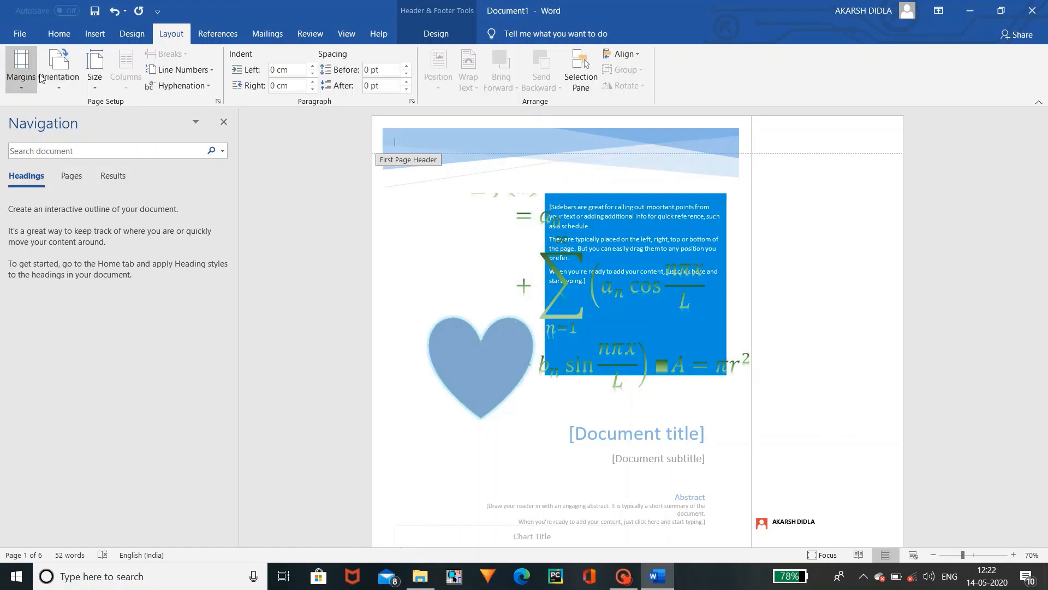
{"action": "left_click", "coordinate": [94, 85]}
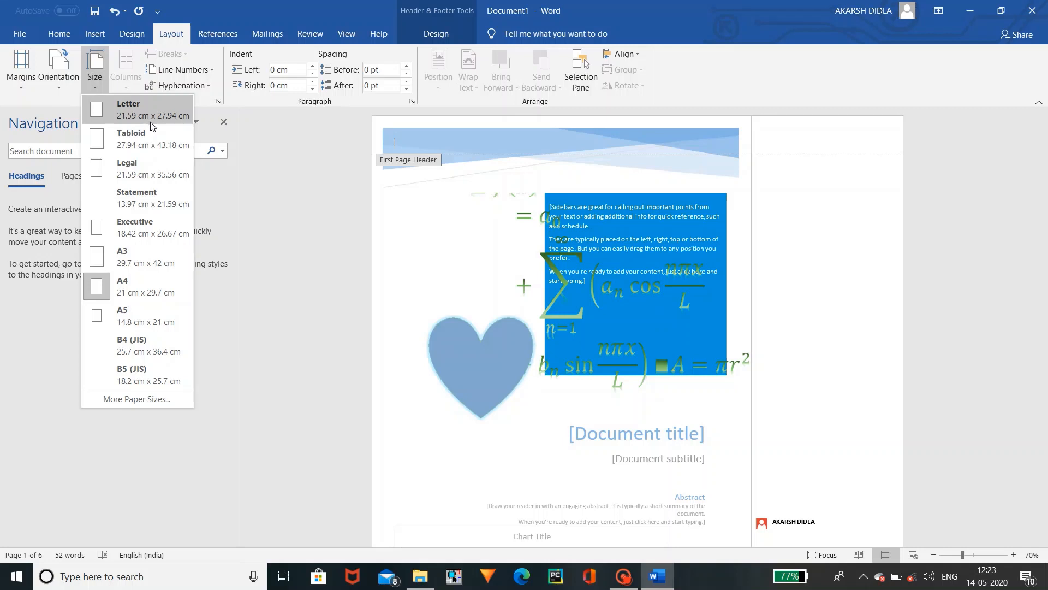
{"action": "left_click", "coordinate": [283, 211]}
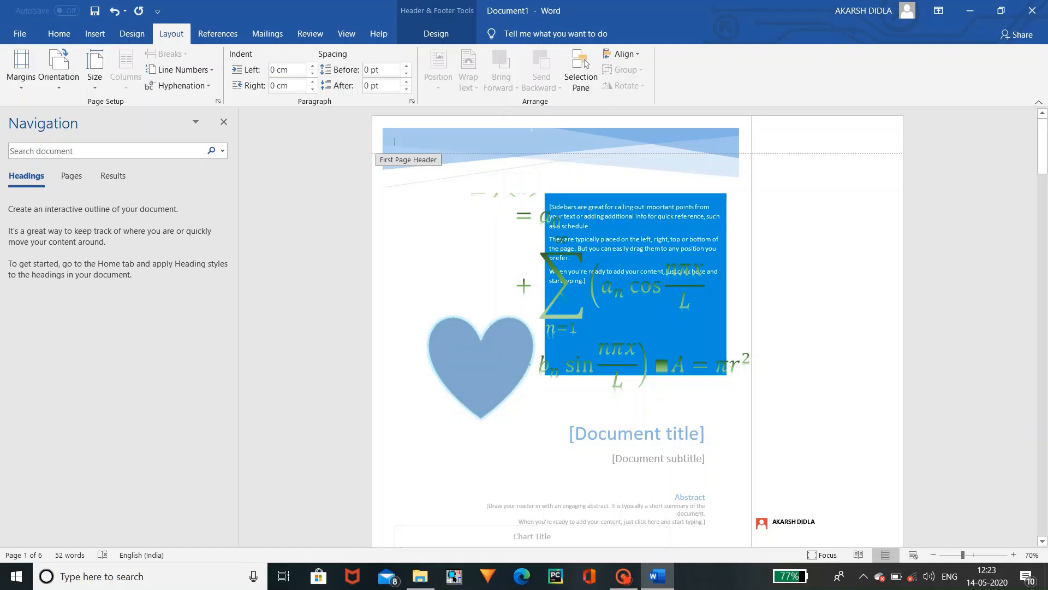
- Insert an Automatic Table 1 table of contents in the first page header
{"action": "left_click", "coordinate": [237, 39]}
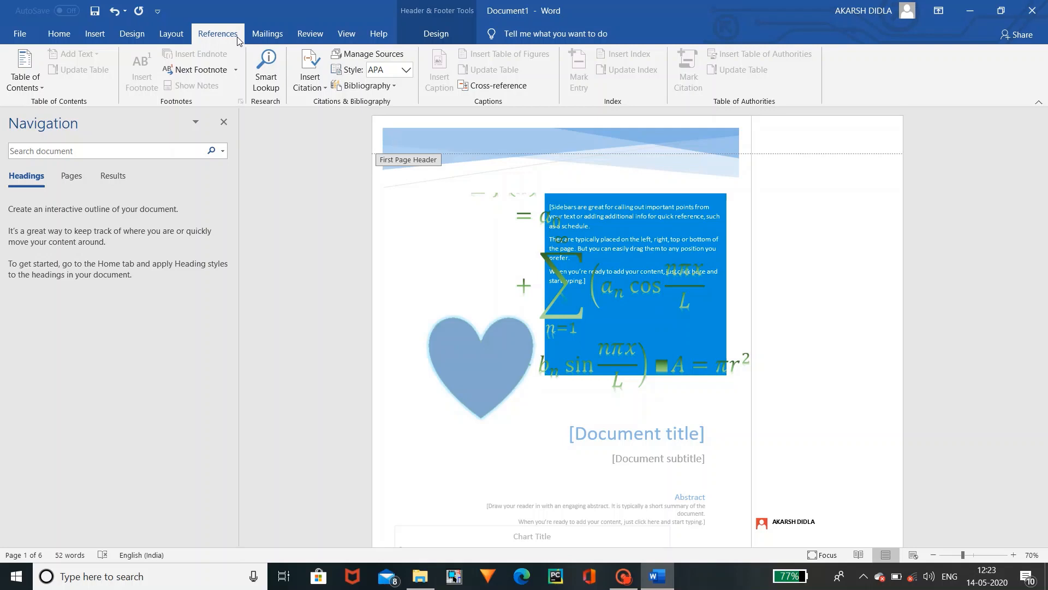
{"action": "left_click", "coordinate": [40, 80]}
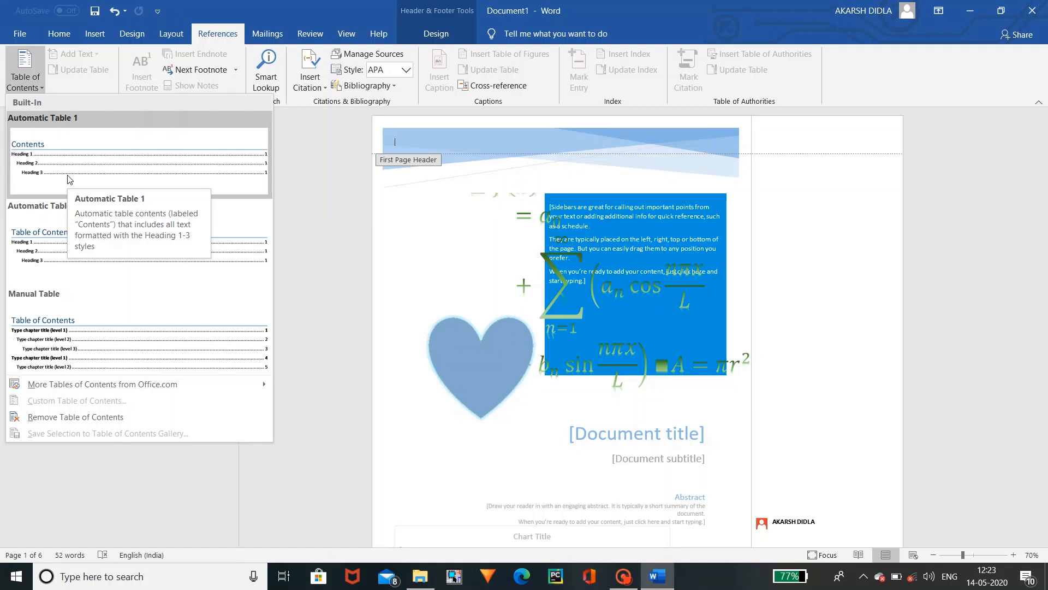
{"action": "left_click", "coordinate": [68, 179]}
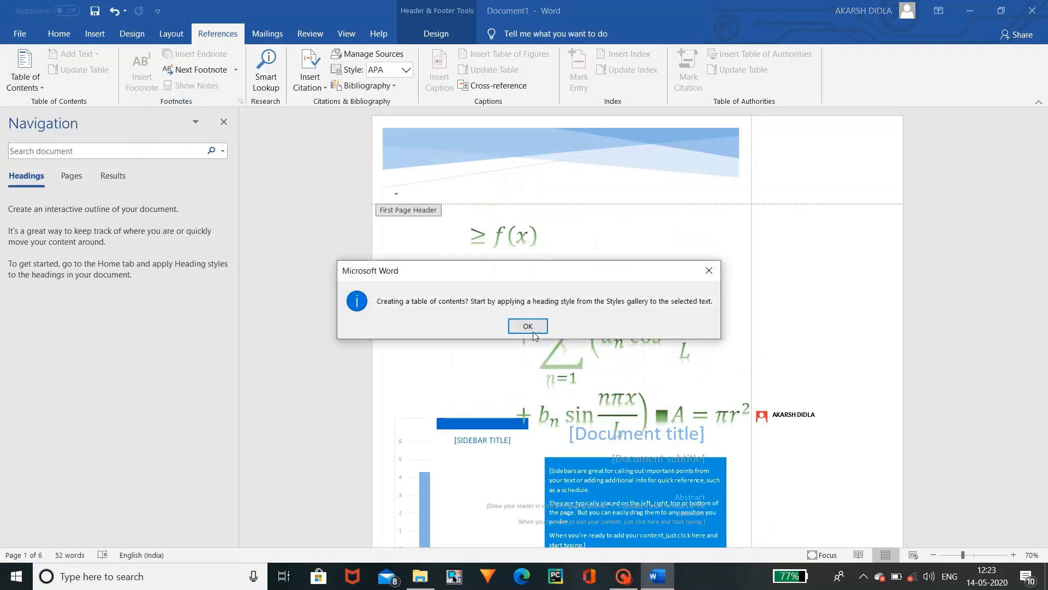
{"action": "left_click", "coordinate": [532, 332]}
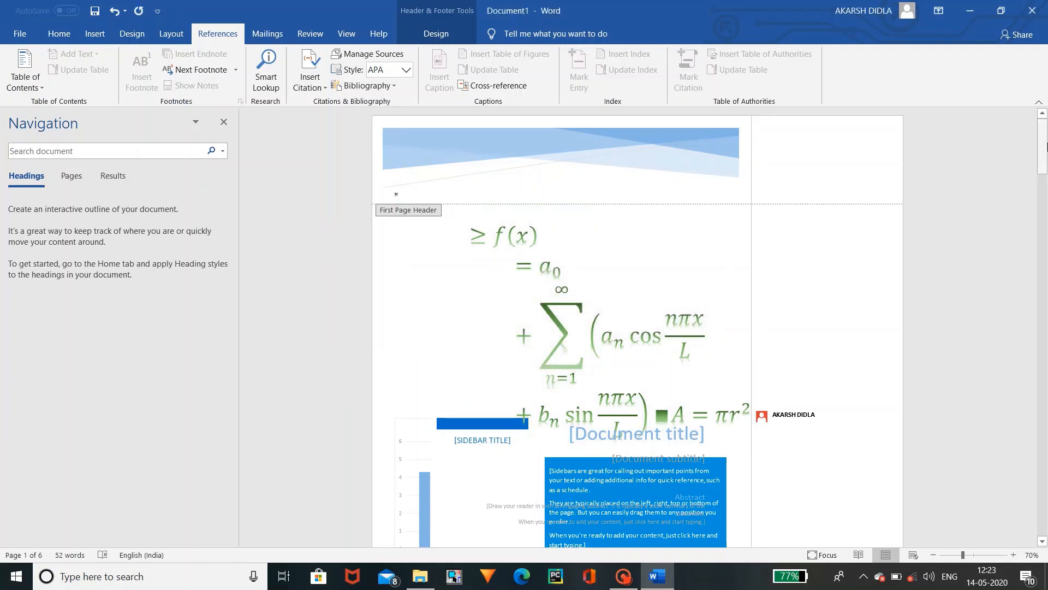
- Insert an Automatic Table 1 table of contents in the body text on page 3, below the "How to le" line
{"action": "left_click_drag", "start_coordinate": [1043, 136], "coordinate": [1042, 259]}
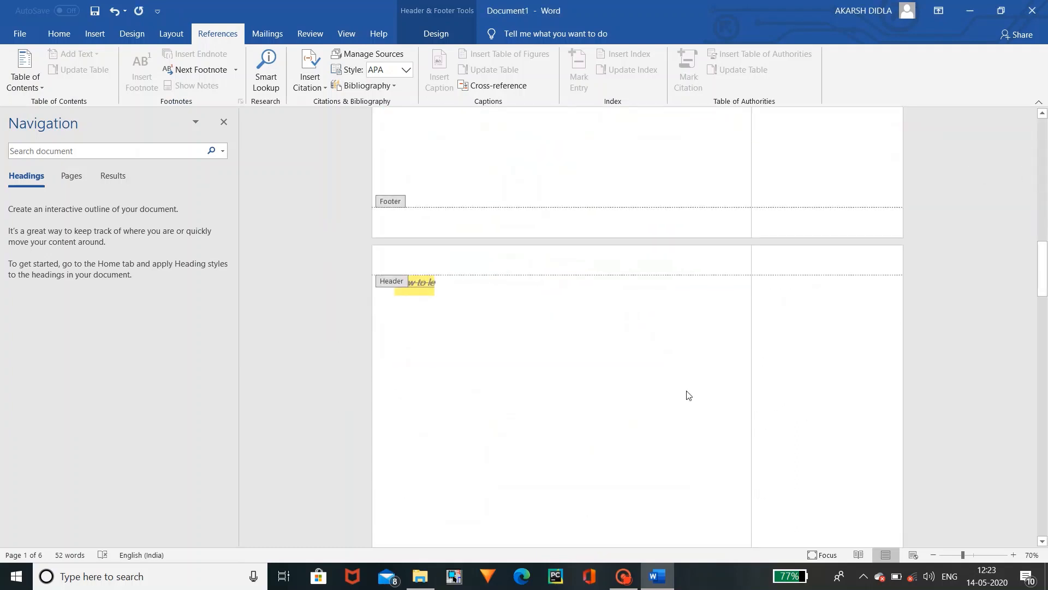
{"action": "double_click", "coordinate": [477, 336]}
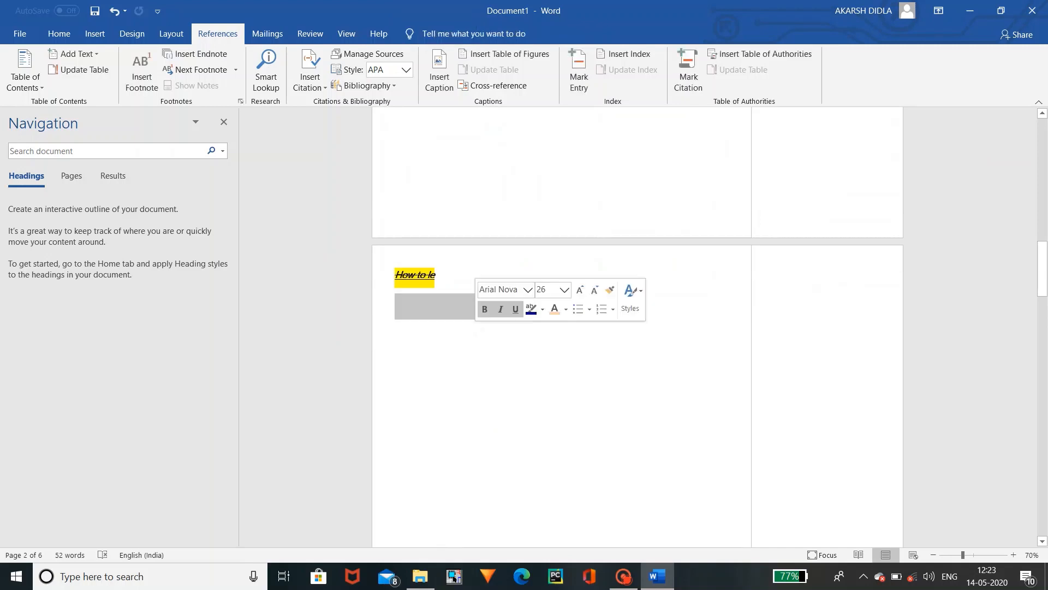
{"action": "left_click", "coordinate": [490, 299]}
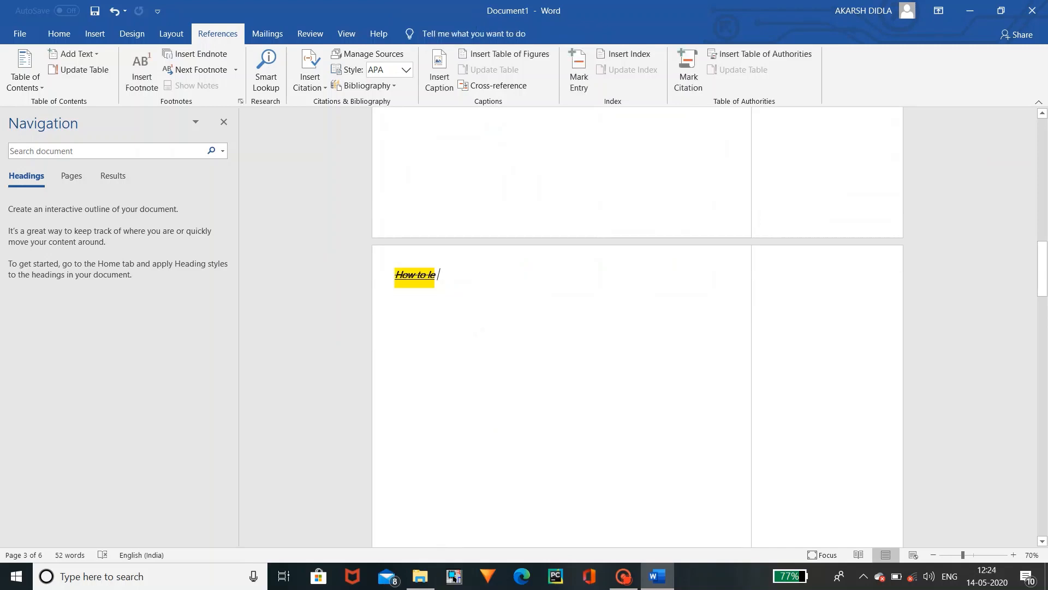
{"action": "left_click", "coordinate": [24, 82]}
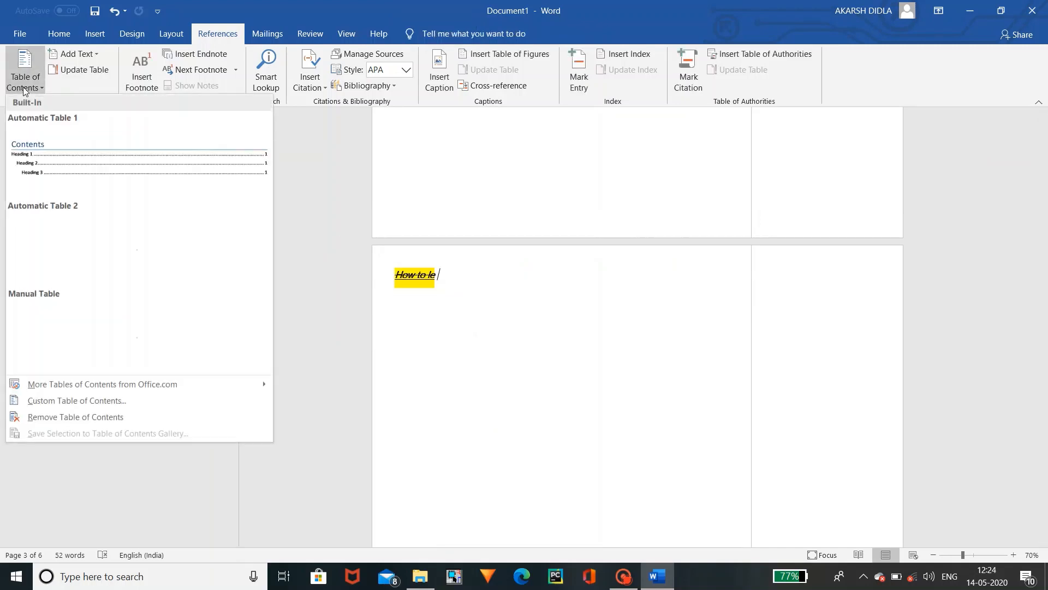
{"action": "left_click", "coordinate": [95, 182]}
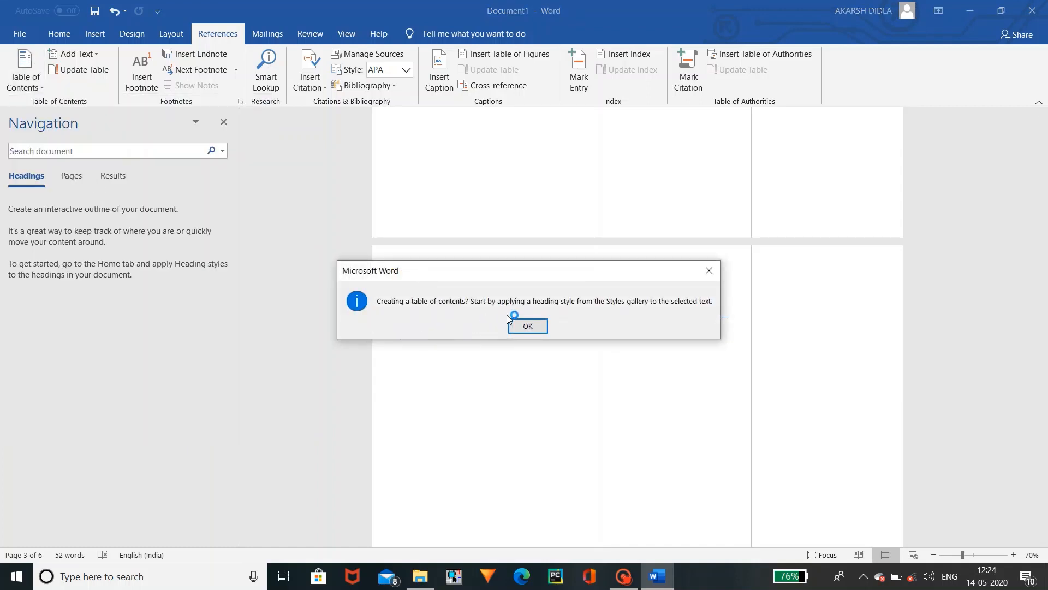
{"action": "left_click", "coordinate": [525, 327]}
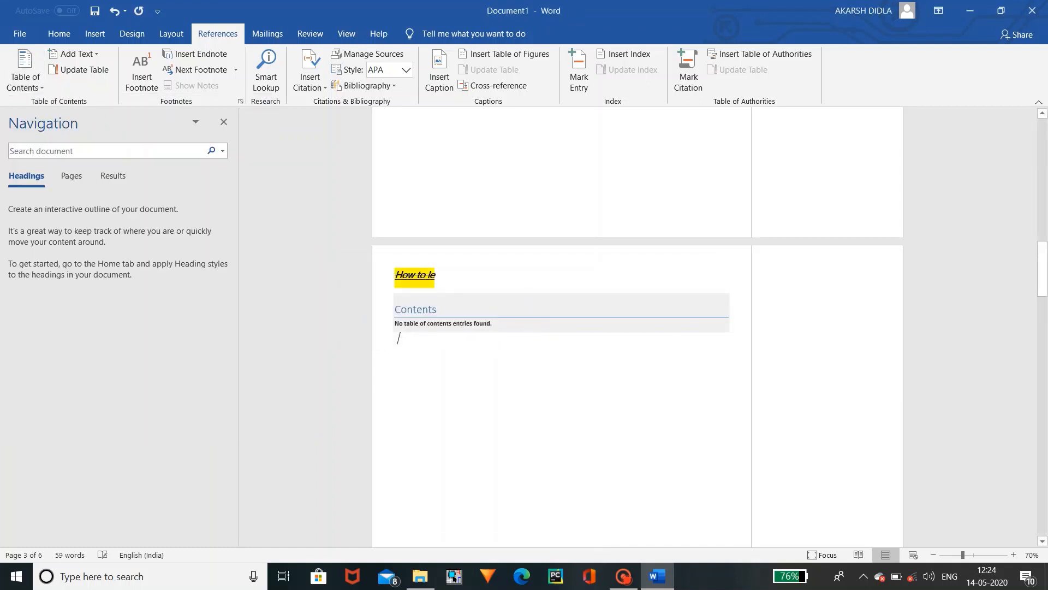
- Add the lines "iihgj", "khvjk" and "jh vjh c" below the table of contents on page 3
{"action": "type", "text": "iihgi "}
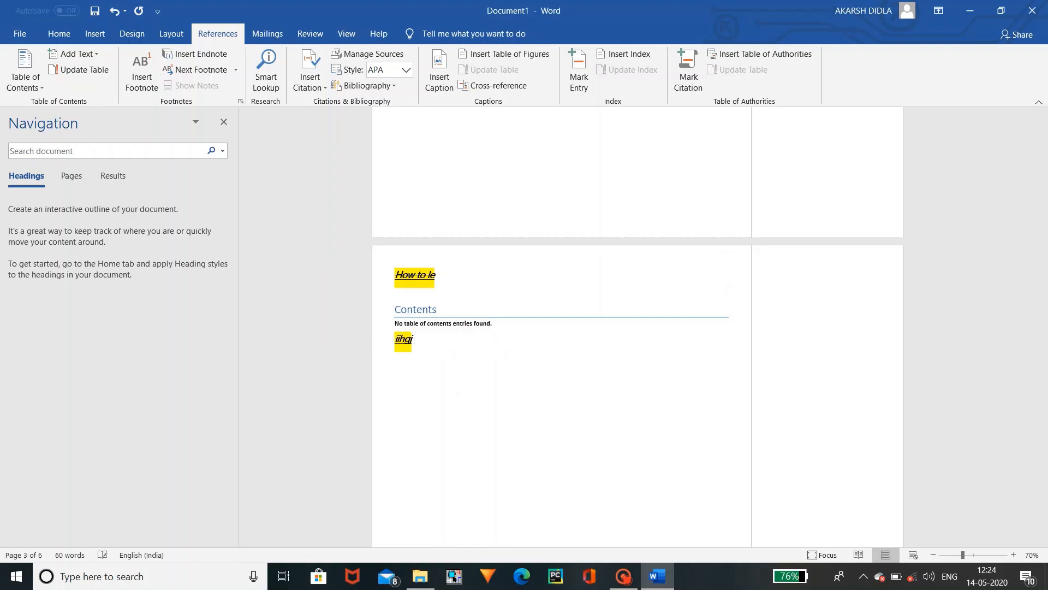
{"action": "type", "text": "khvjk"}
{"action": "key", "text": "Return"}
{"action": "type", "text": "jh vjh c"}
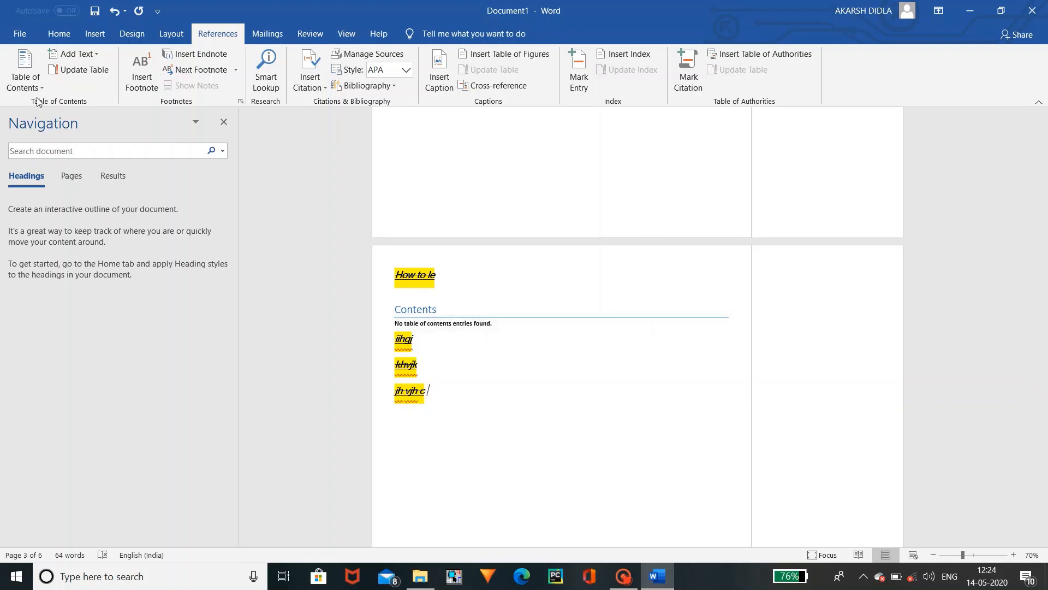
{"action": "left_click", "coordinate": [38, 65]}
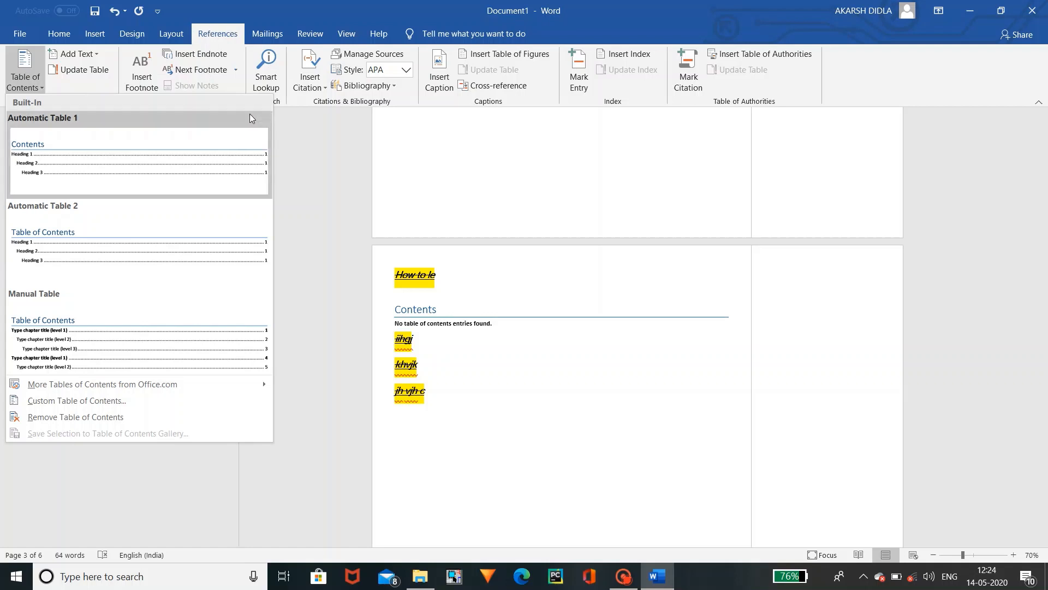
{"action": "left_click", "coordinate": [306, 144]}
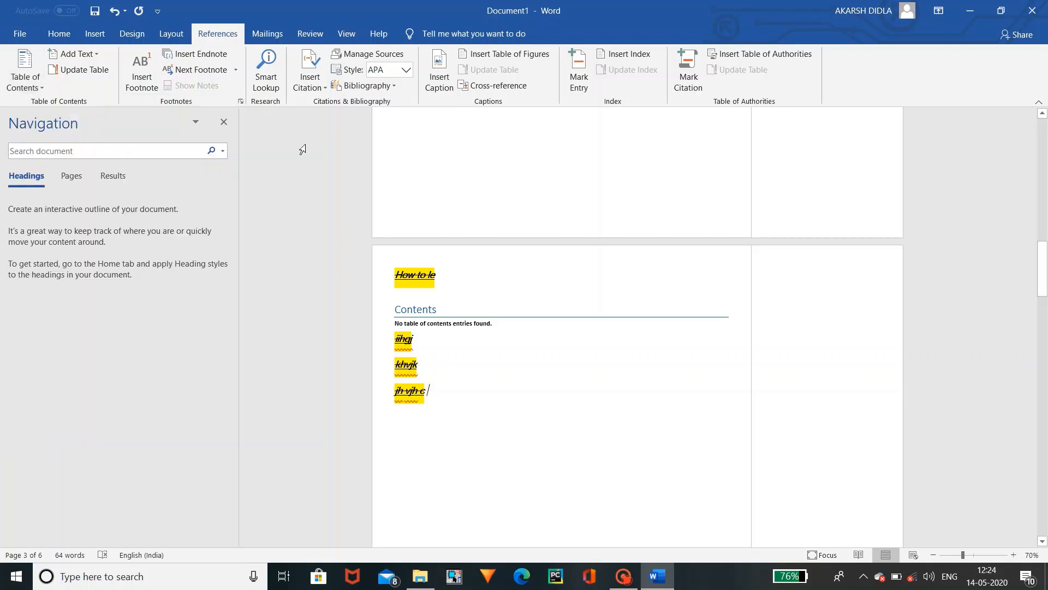
- Insert an indented two-column index with the From template format after the "jh vjh c" line
{"action": "left_click", "coordinate": [626, 52]}
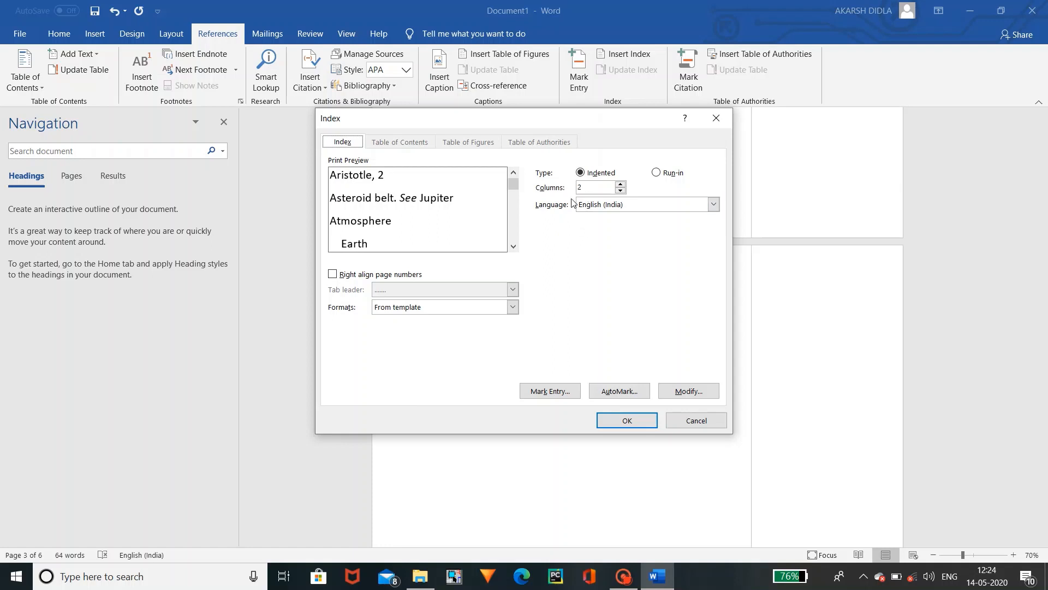
{"action": "mouse_move", "coordinate": [511, 184]}
{"action": "left_mouse_down"}
{"action": "mouse_move", "coordinate": [523, 252]}
{"action": "mouse_move", "coordinate": [516, 176]}
{"action": "left_mouse_up"}
{"action": "left_click", "coordinate": [629, 424]}
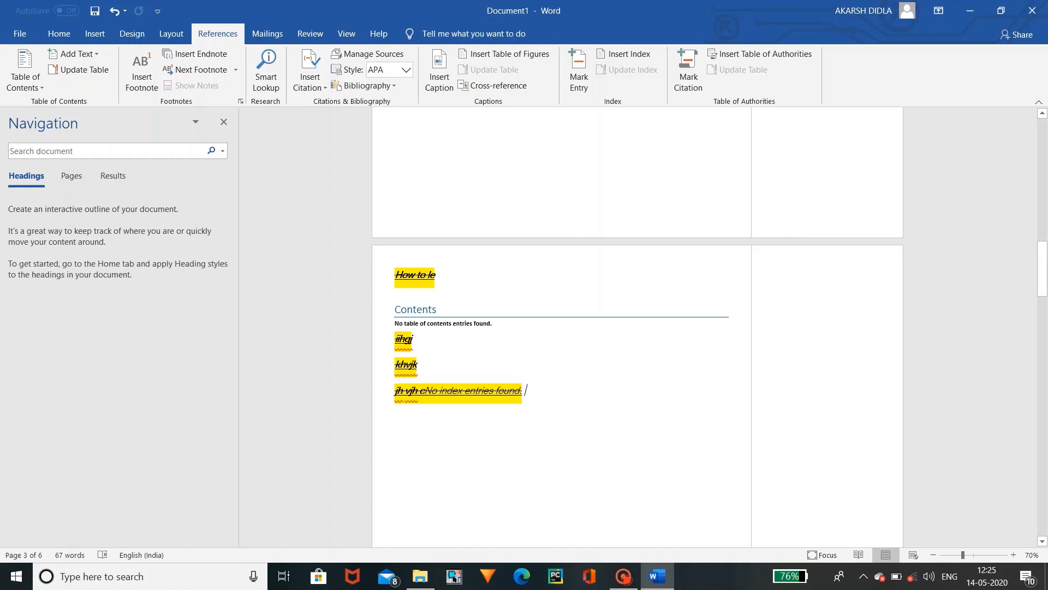
{"action": "left_click", "coordinate": [260, 38]}
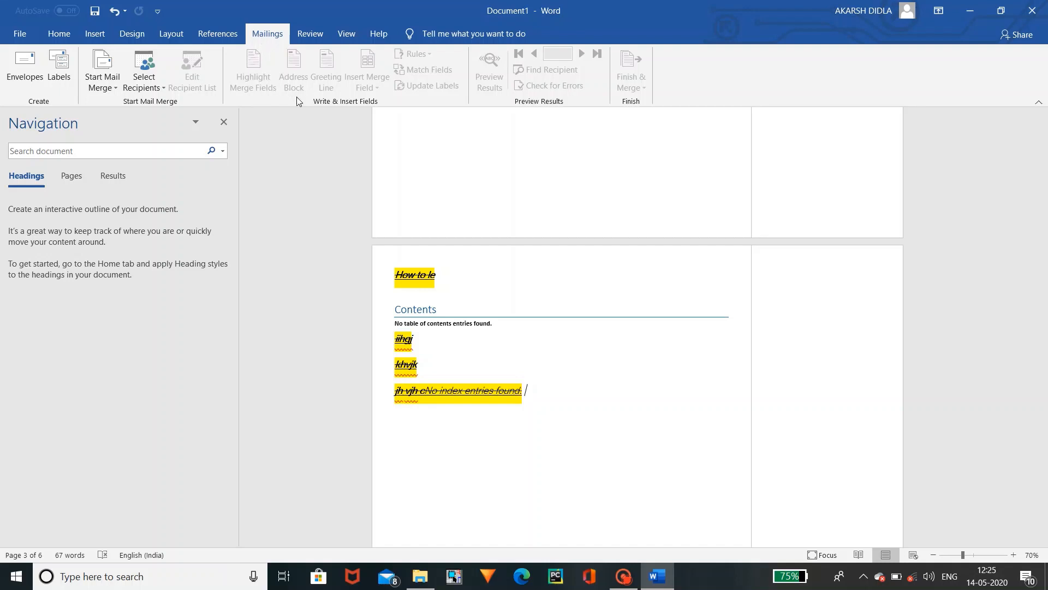
{"action": "left_click", "coordinate": [320, 36]}
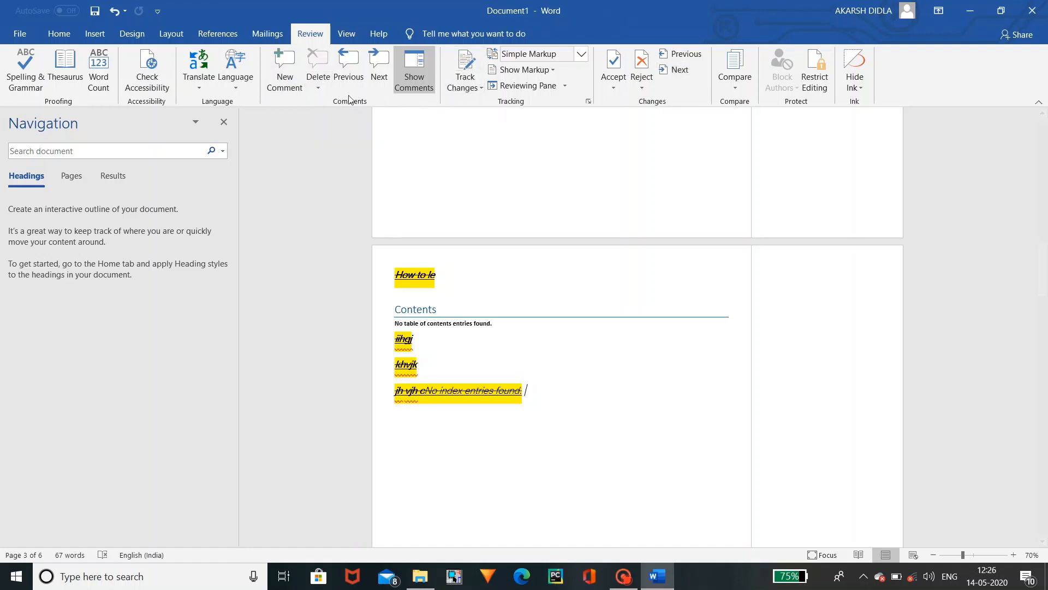
{"action": "left_click", "coordinate": [465, 88]}
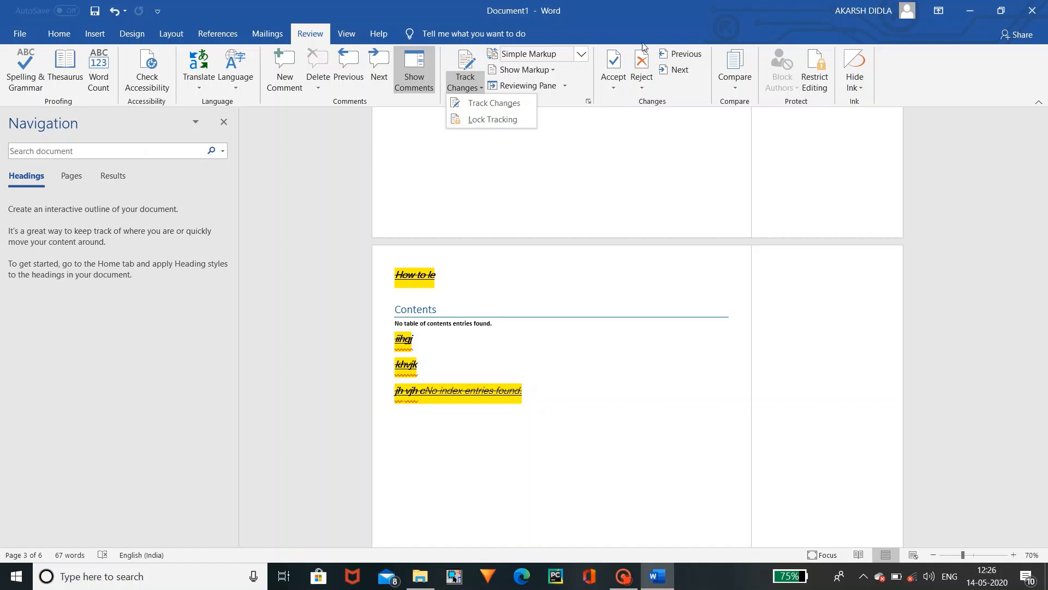
- View the document with multiple pages side by side and check the zoom options without changing them
{"action": "left_click", "coordinate": [347, 35]}
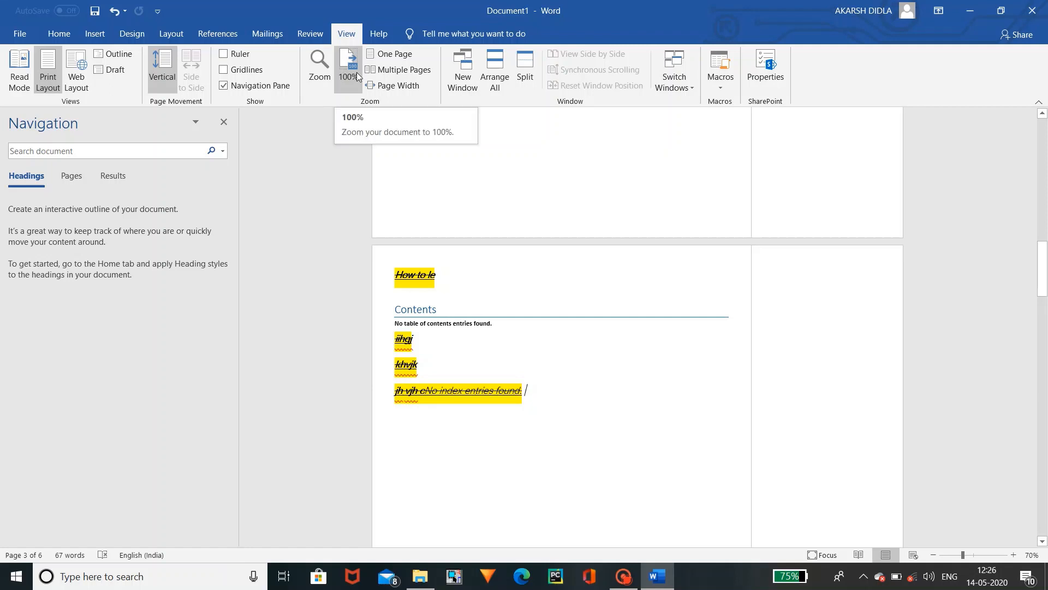
{"action": "left_click", "coordinate": [401, 76]}
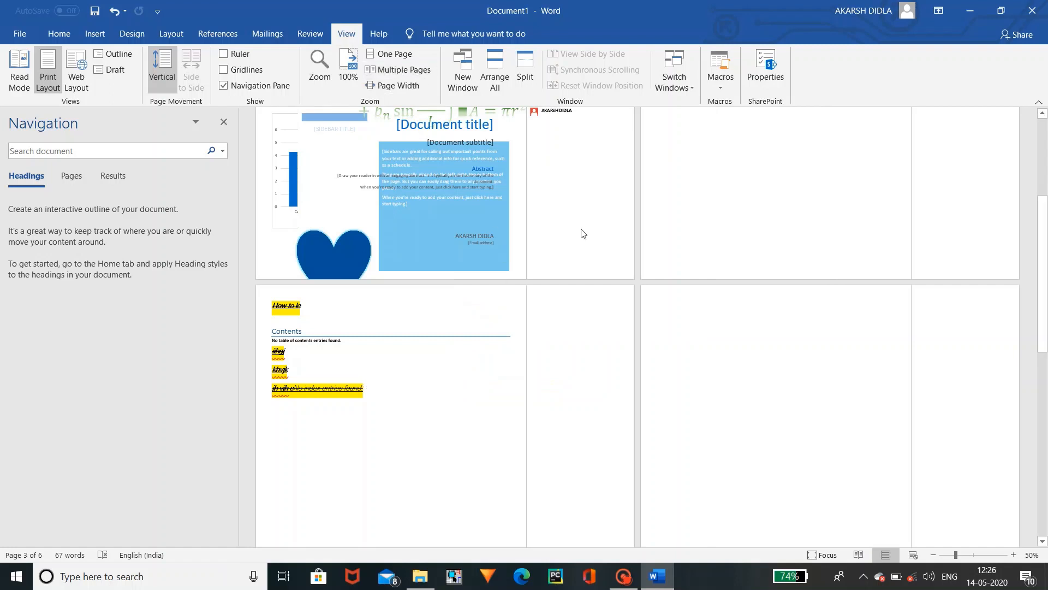
{"action": "left_click_drag", "start_coordinate": [1044, 244], "coordinate": [1047, 351]}
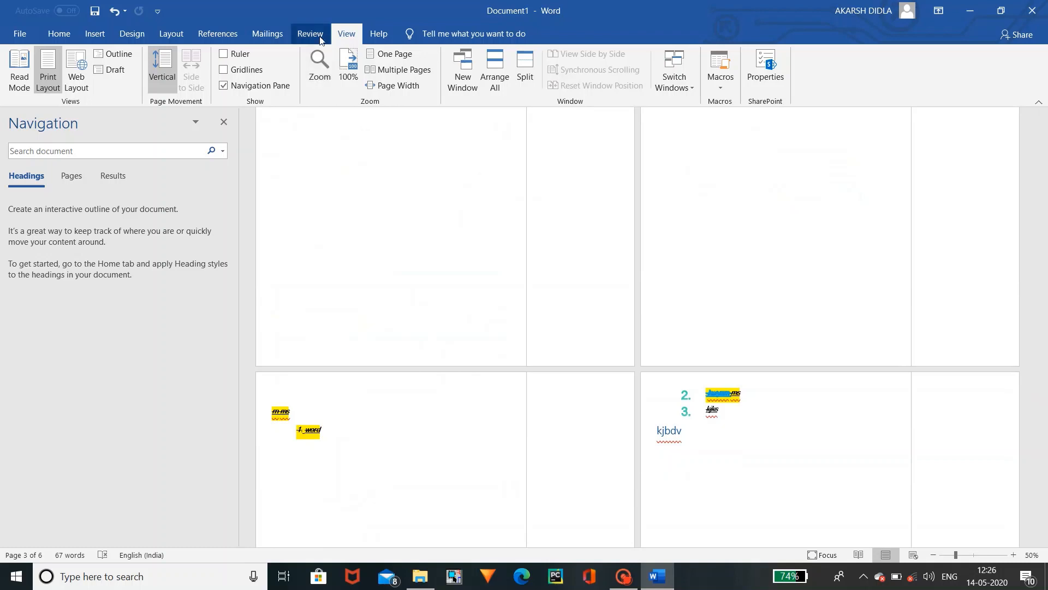
{"action": "left_click", "coordinate": [319, 66]}
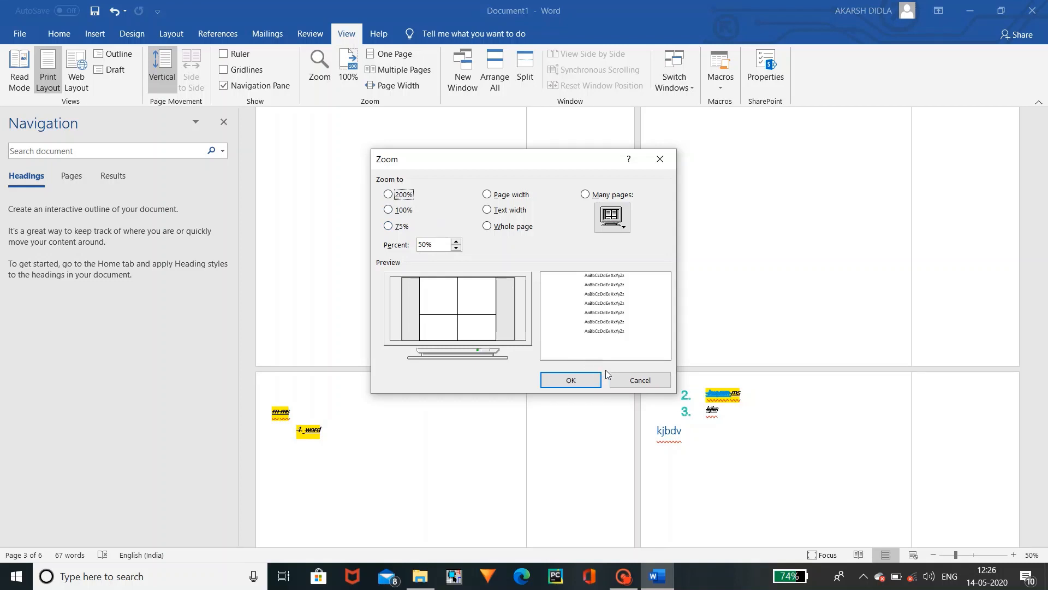
{"action": "left_click", "coordinate": [633, 386]}
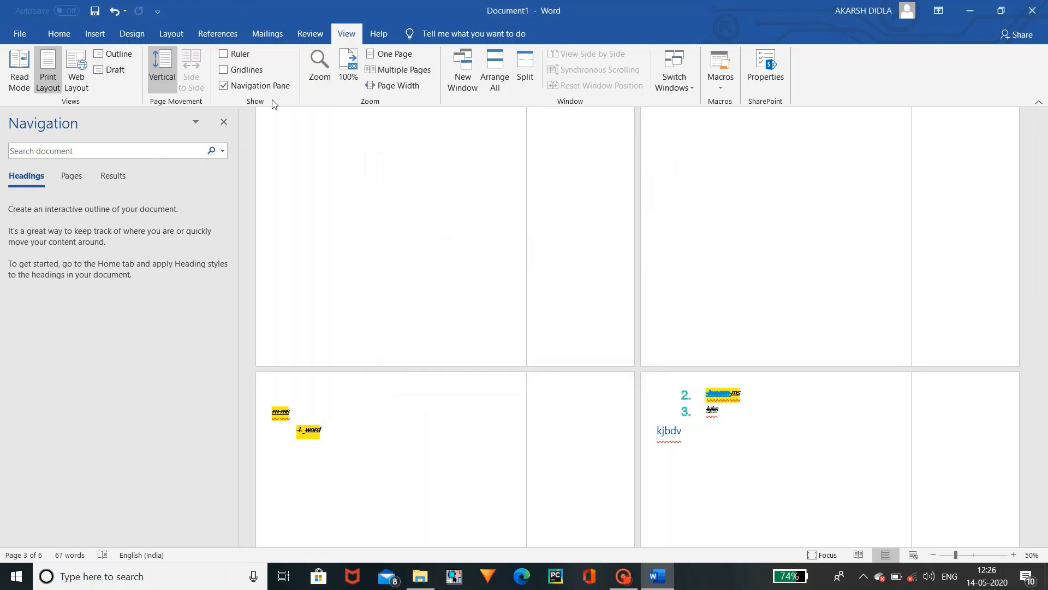
- Show the ruler and gridlines and inspect the grid on the document's pages
{"action": "left_click", "coordinate": [224, 54]}
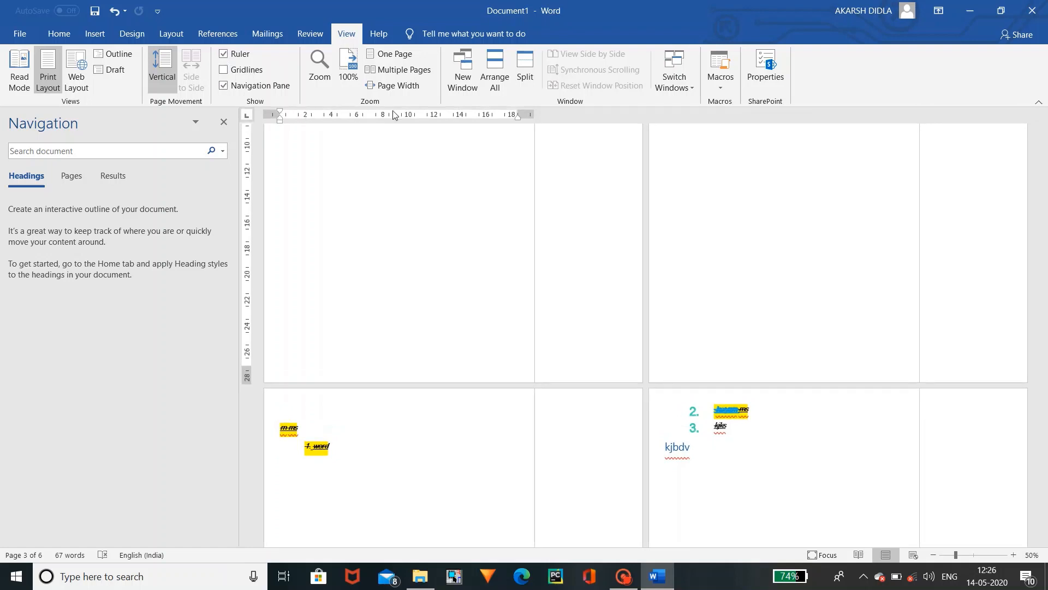
{"action": "left_click", "coordinate": [220, 69]}
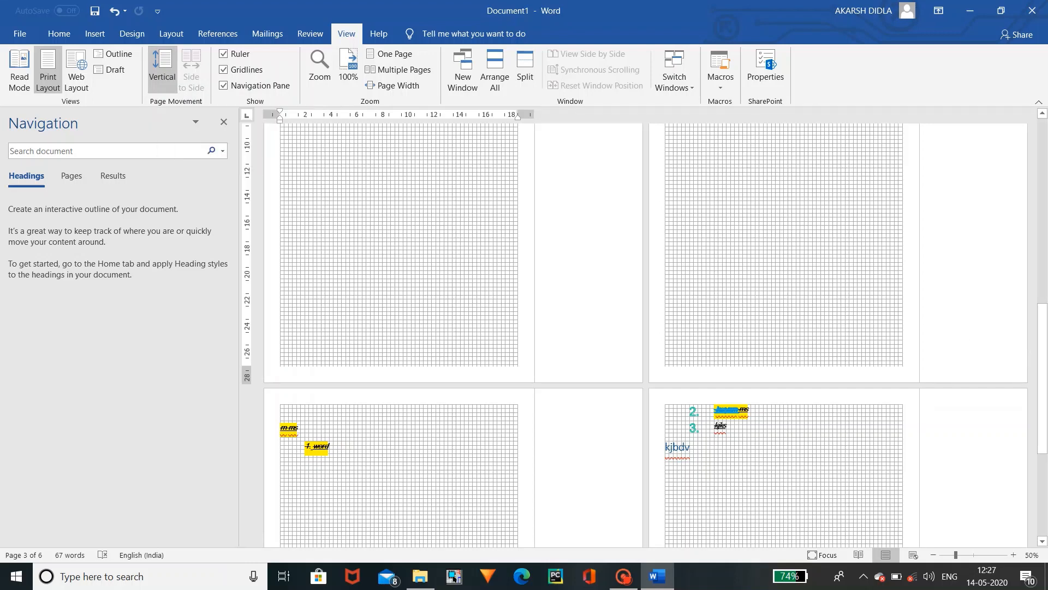
{"action": "left_click_drag", "start_coordinate": [1043, 354], "coordinate": [1047, 428]}
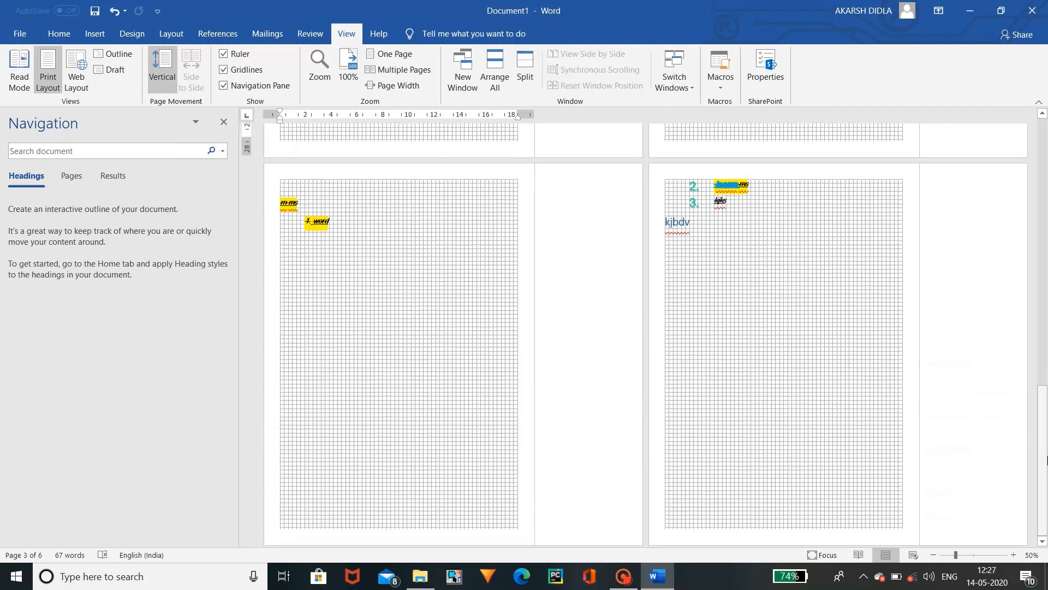
{"action": "scroll", "coordinate": [750, 415], "scroll_direction": "up", "scroll_amount": 1}
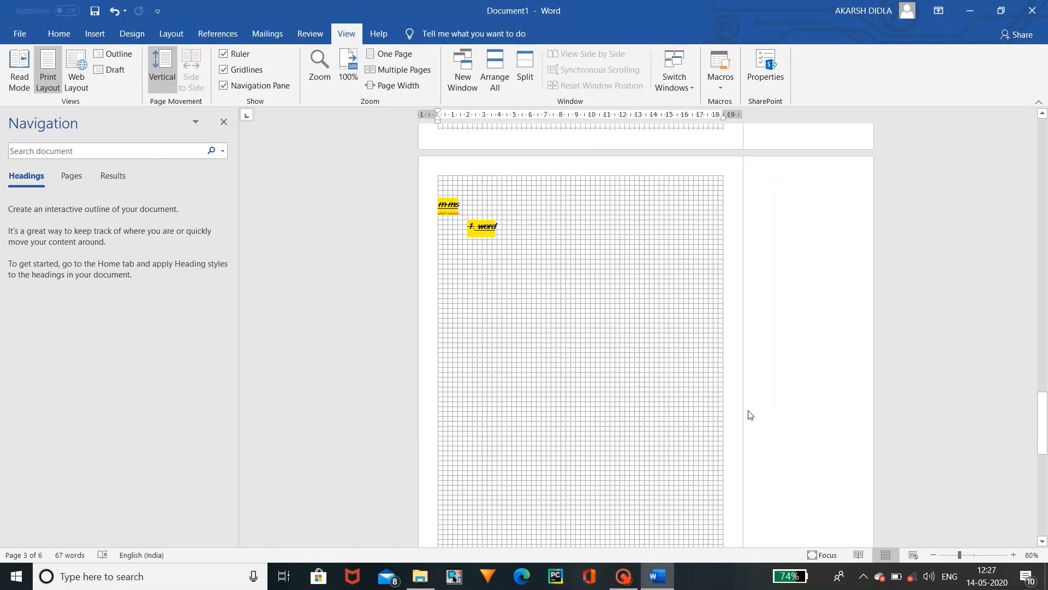
{"action": "scroll", "coordinate": [750, 415], "scroll_direction": "up", "scroll_amount": 5}
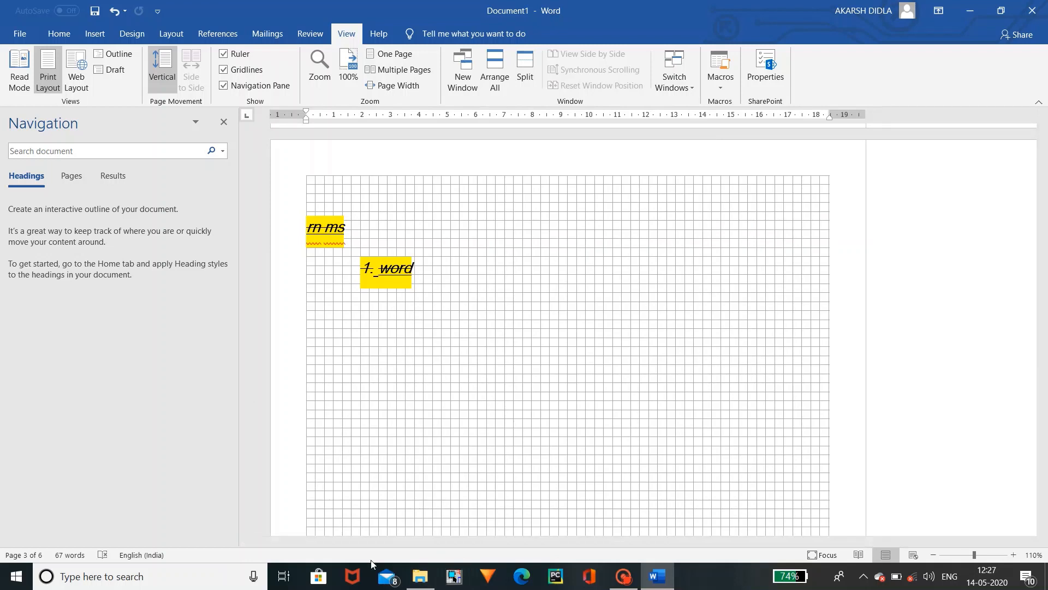
{"action": "left_click_drag", "start_coordinate": [406, 541], "coordinate": [310, 528]}
- Switch the document to Read Mode, go to its last screen and make the reading view full screen
{"action": "left_click", "coordinate": [22, 78]}
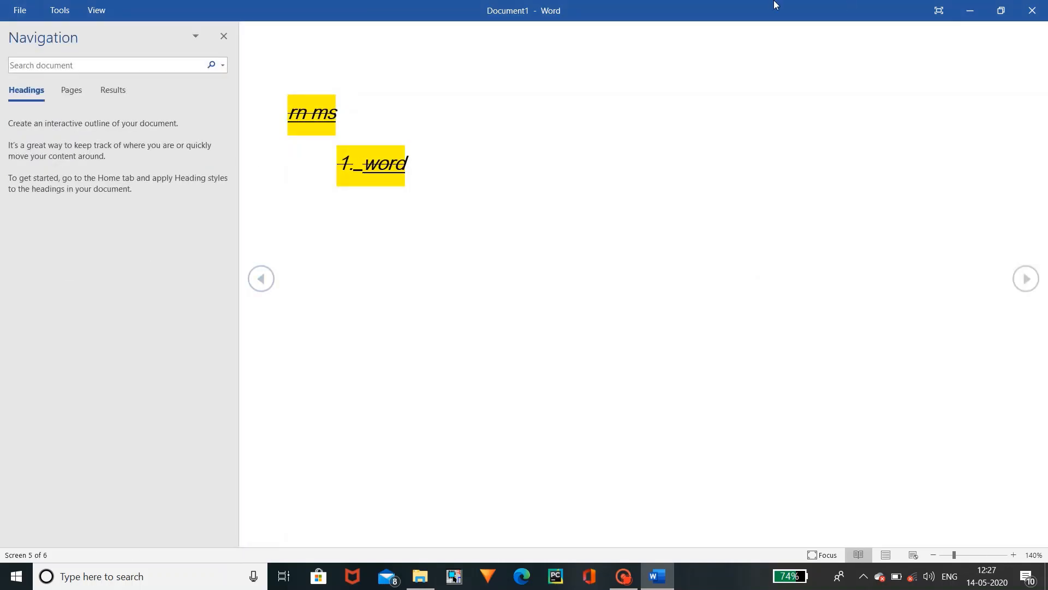
{"action": "left_click", "coordinate": [1025, 281]}
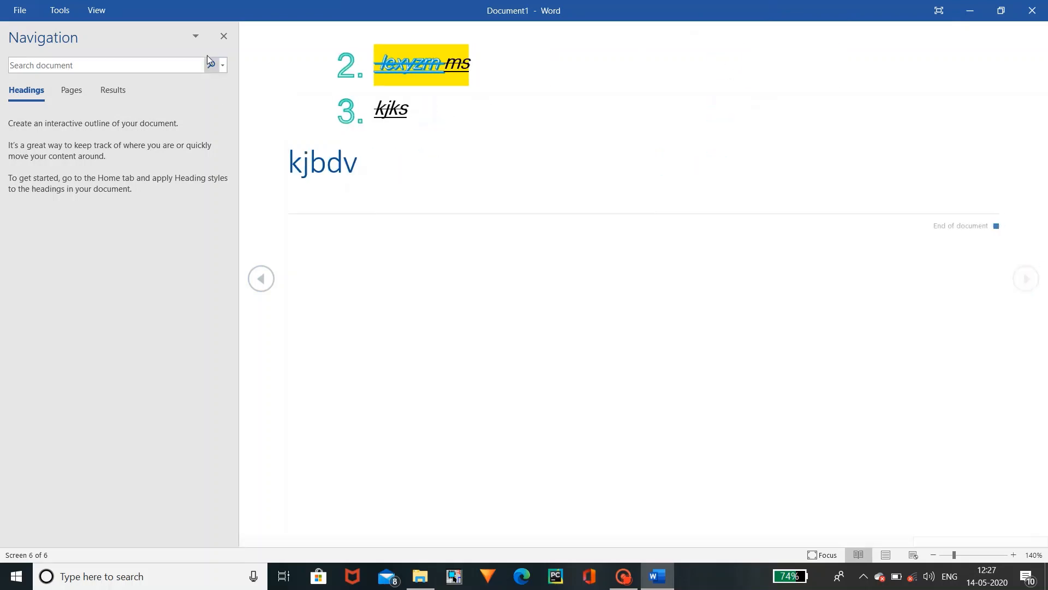
{"action": "left_click", "coordinate": [946, 7]}
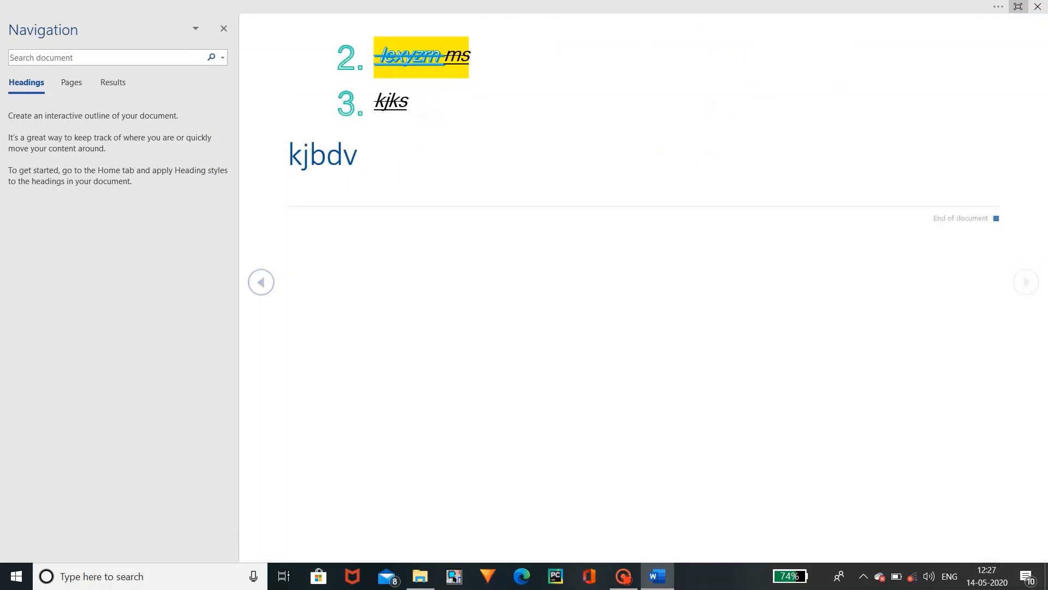
- Exit the full-screen reading view and return the document to Print Layout, keeping the document open
{"action": "left_click", "coordinate": [1018, 6]}
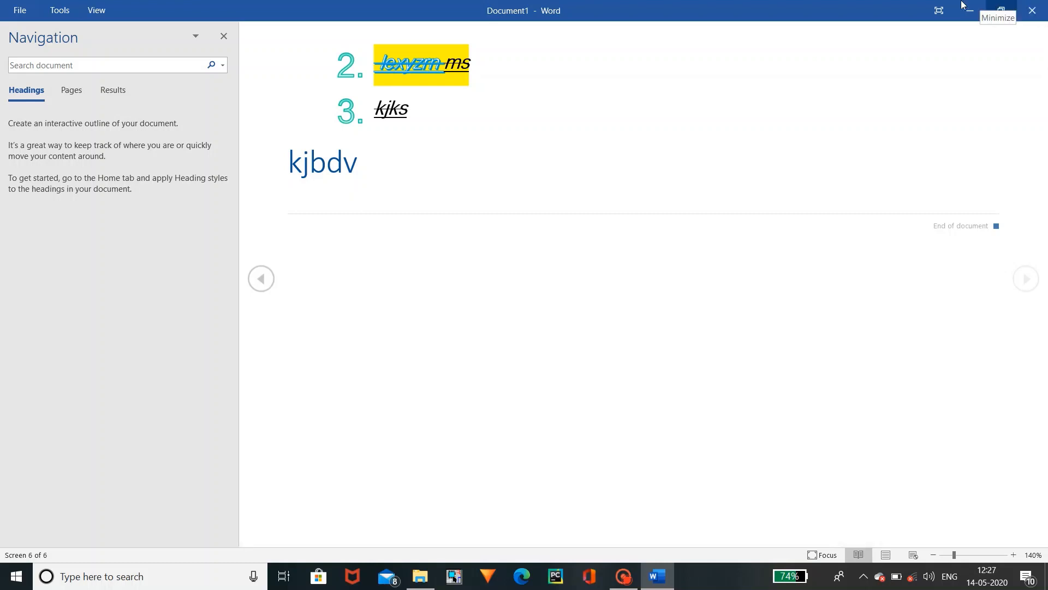
{"action": "left_click", "coordinate": [1032, 9]}
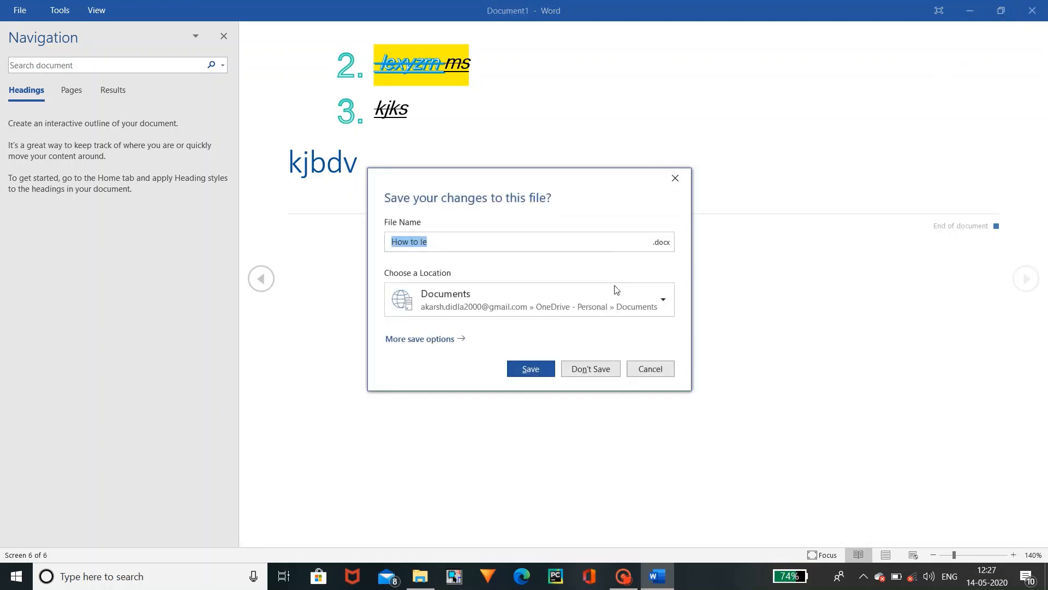
{"action": "left_click", "coordinate": [675, 178]}
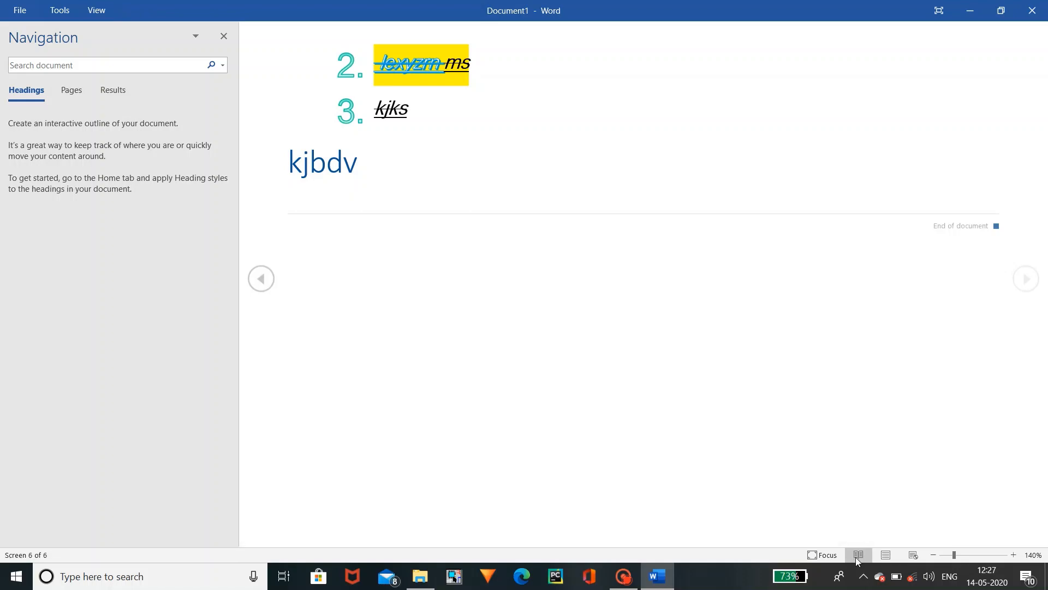
{"action": "left_click", "coordinate": [890, 554]}
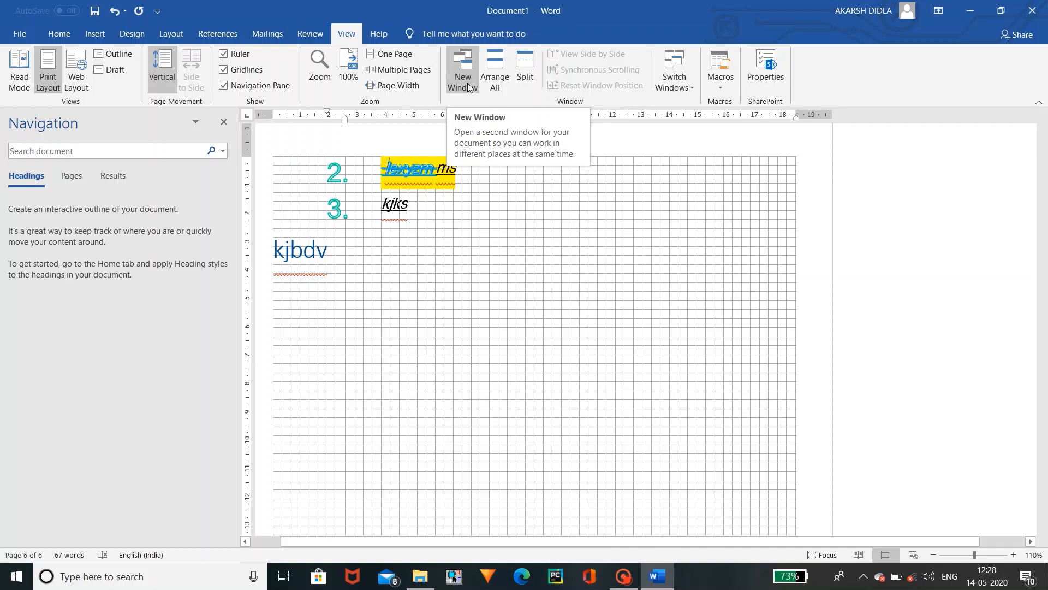
- Look over the Help commands and return to the Home commands
{"action": "left_click", "coordinate": [384, 38]}
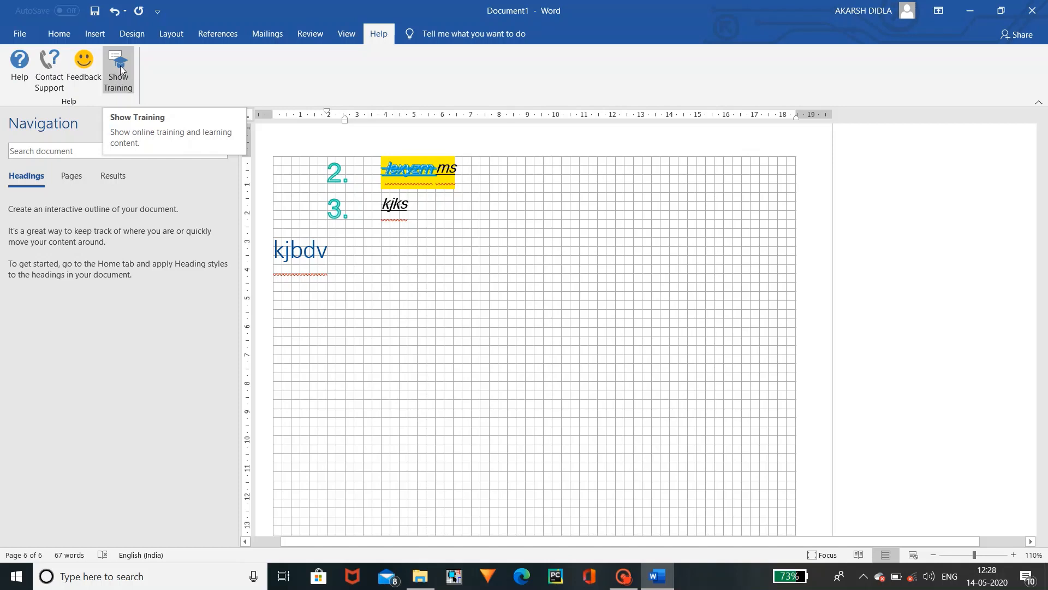
{"action": "left_click", "coordinate": [17, 33]}
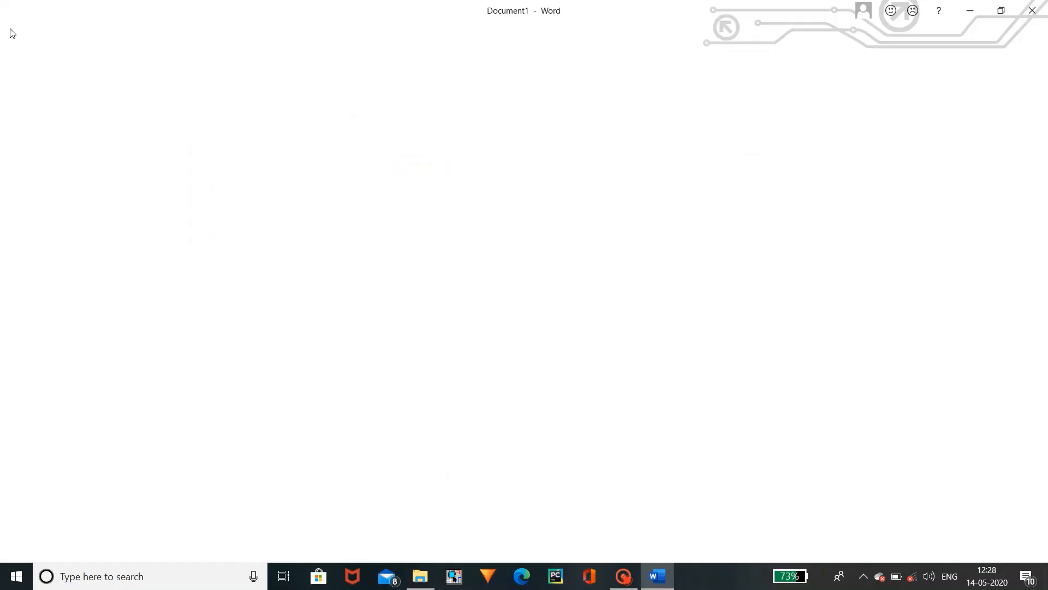
{"action": "left_click", "coordinate": [17, 39]}
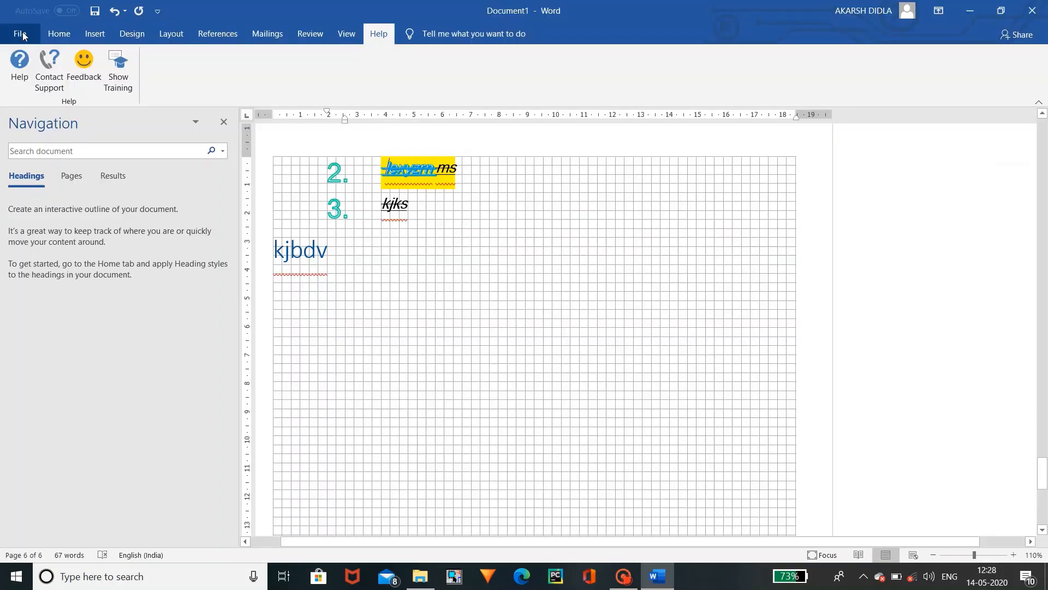
{"action": "left_click", "coordinate": [50, 34]}
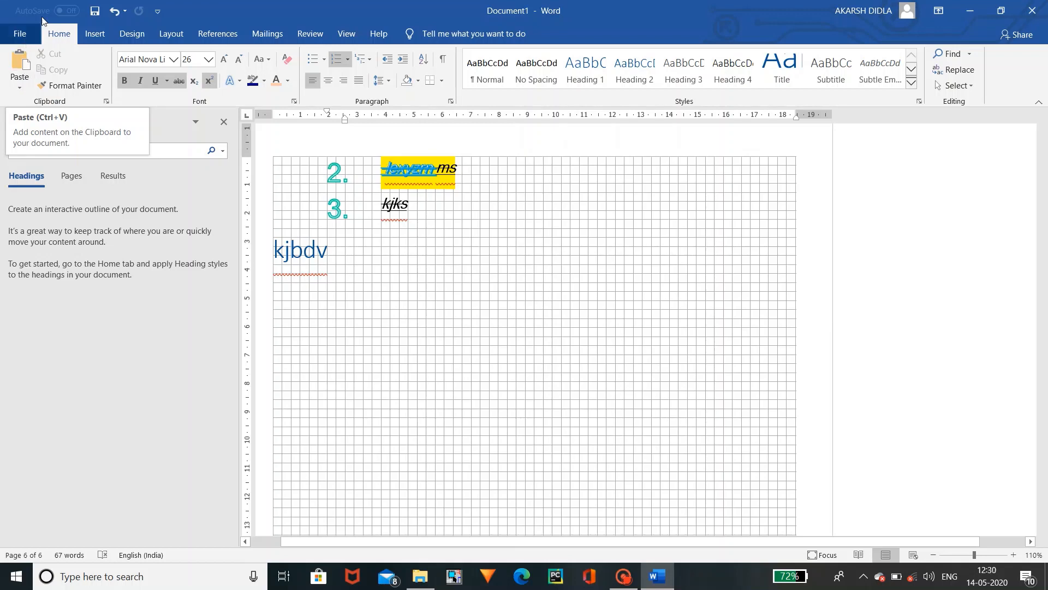
- Undo the recent edits back through the table of contents insertion below "How to le", trying redo along the way
{"action": "left_click", "coordinate": [115, 13]}
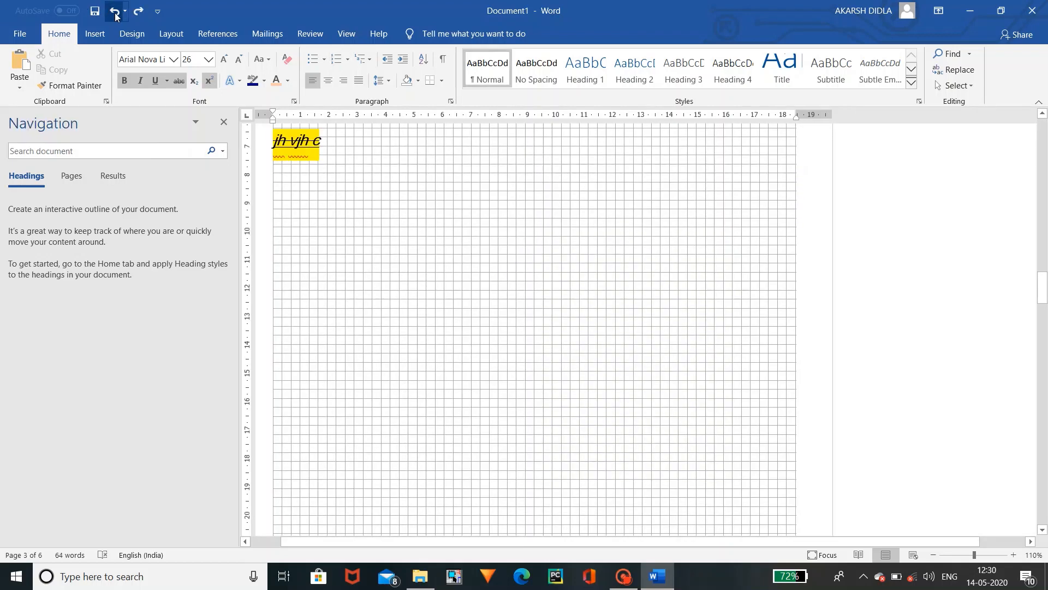
{"action": "left_click", "coordinate": [116, 16]}
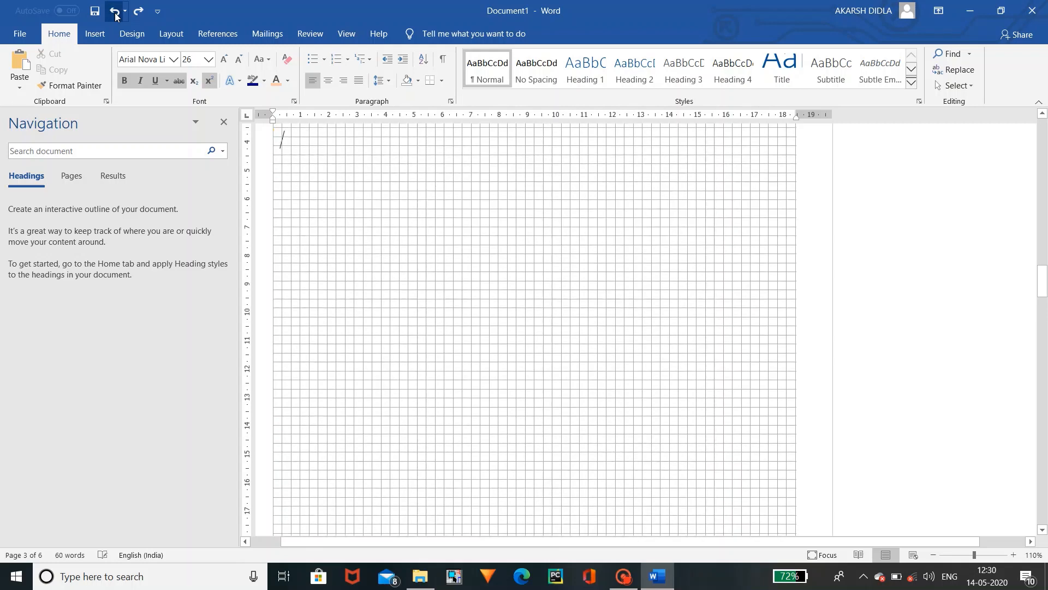
{"action": "left_click", "coordinate": [116, 17]}
{"action": "left_click", "coordinate": [139, 17]}
{"action": "left_click", "coordinate": [138, 16]}
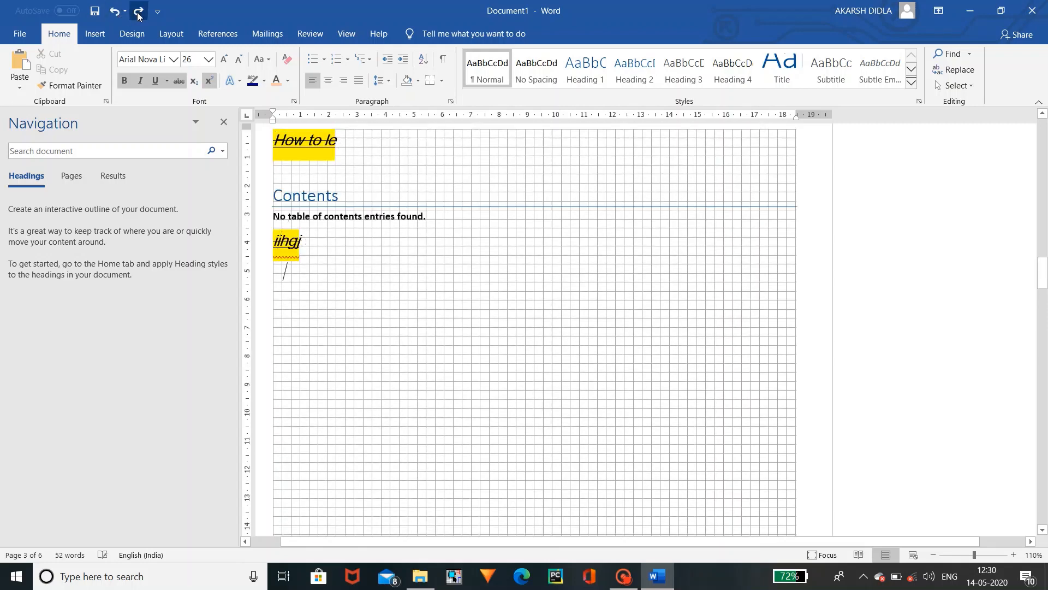
{"action": "left_click", "coordinate": [116, 13]}
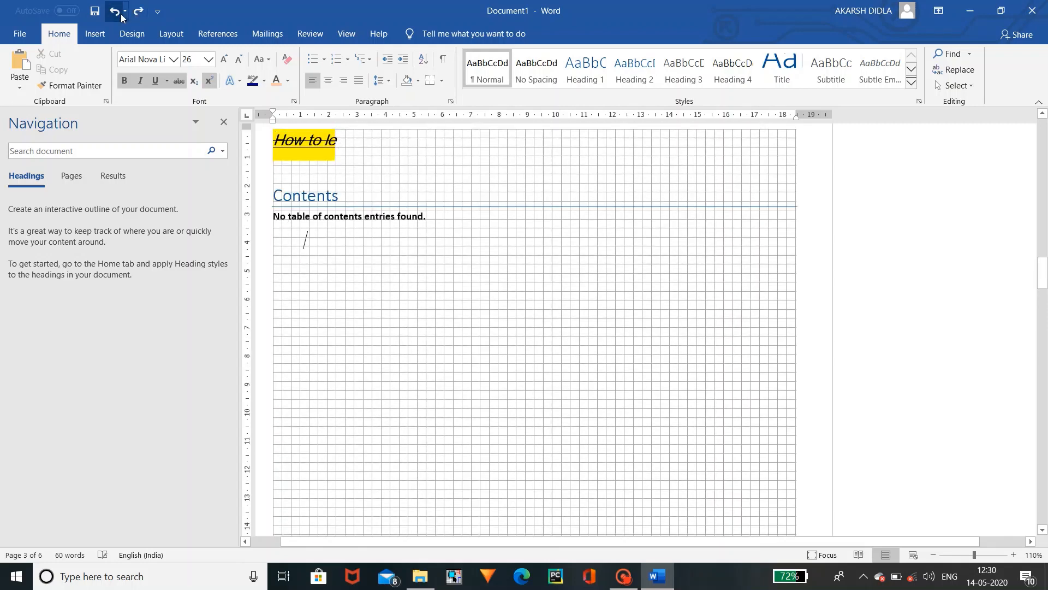
{"action": "left_click", "coordinate": [116, 13]}
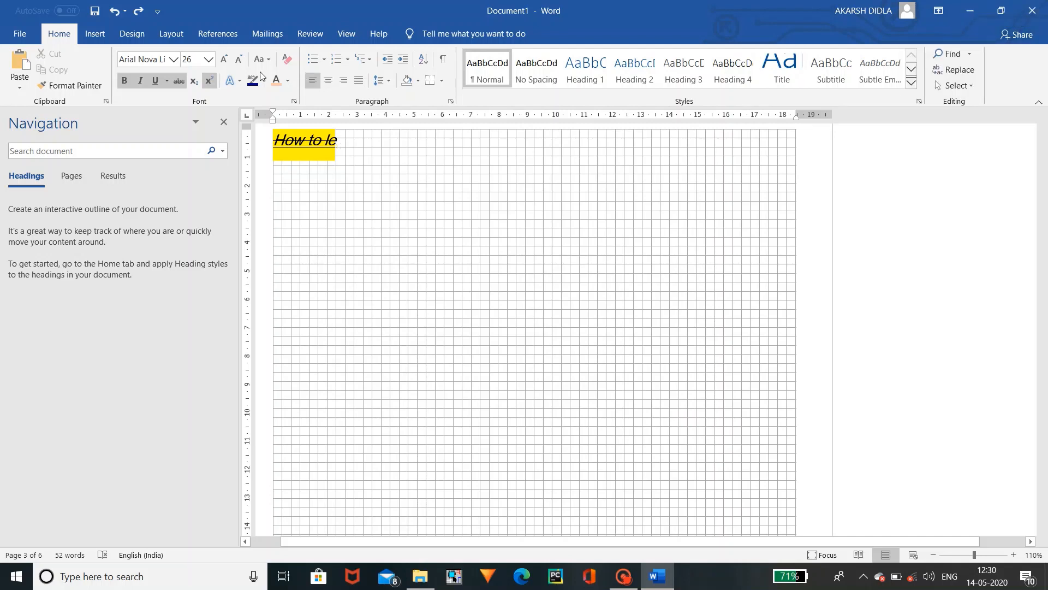
- Check the options for sharing the document and return to the page
{"action": "left_click", "coordinate": [20, 34]}
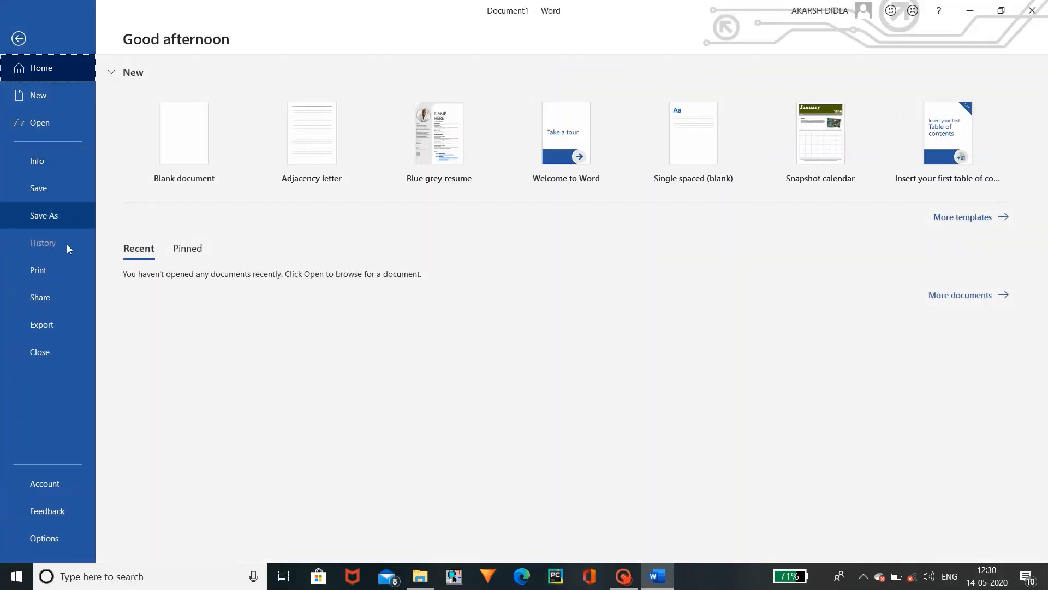
{"action": "left_click", "coordinate": [67, 295]}
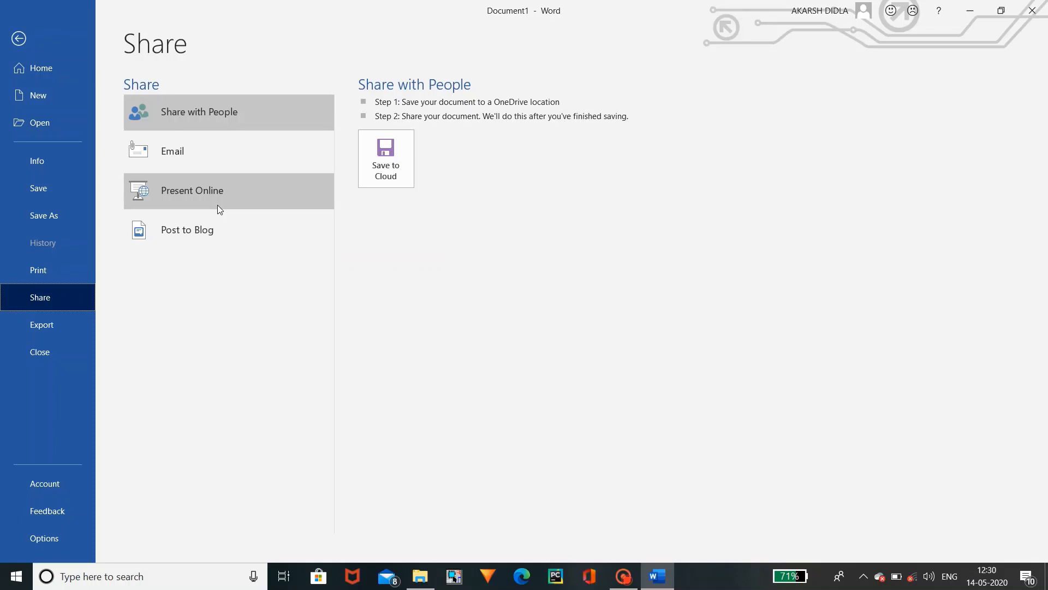
{"action": "left_click", "coordinate": [21, 41]}
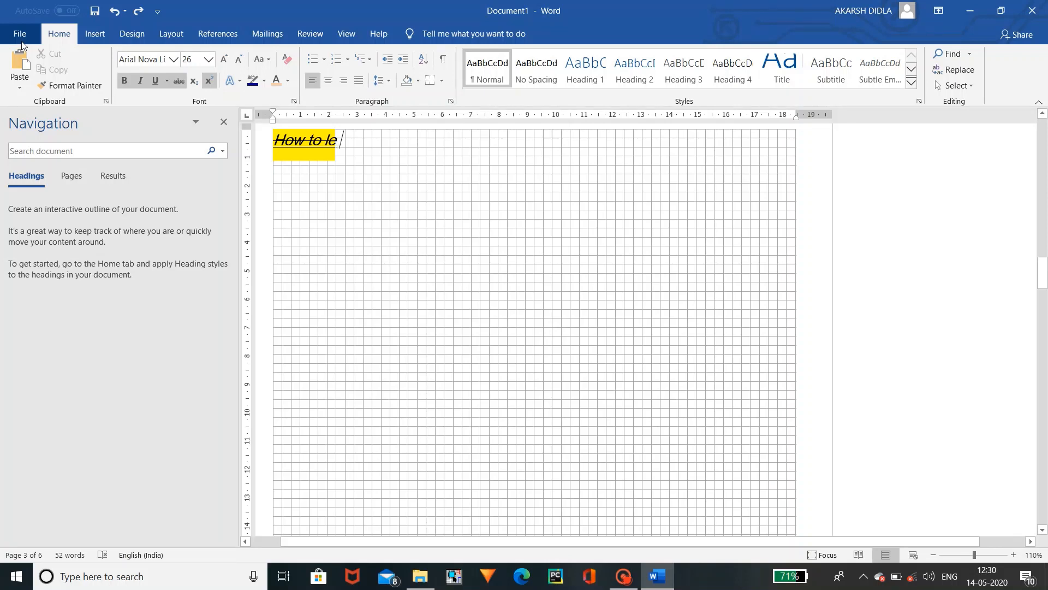
- View the save dialog without saving, and close the document discarding its changes
{"action": "left_click", "coordinate": [94, 7]}
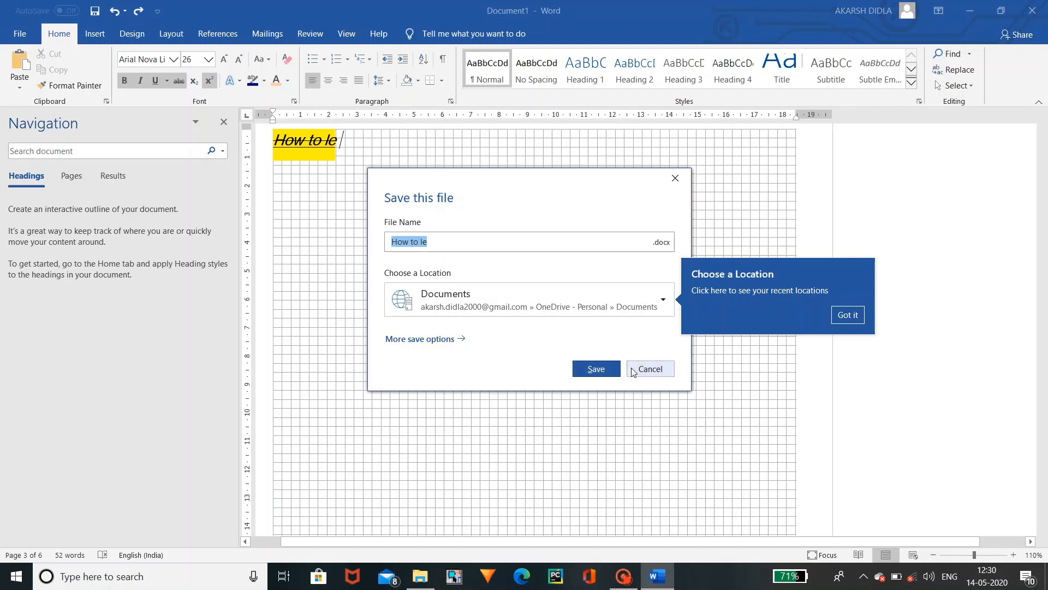
{"action": "left_click", "coordinate": [648, 368]}
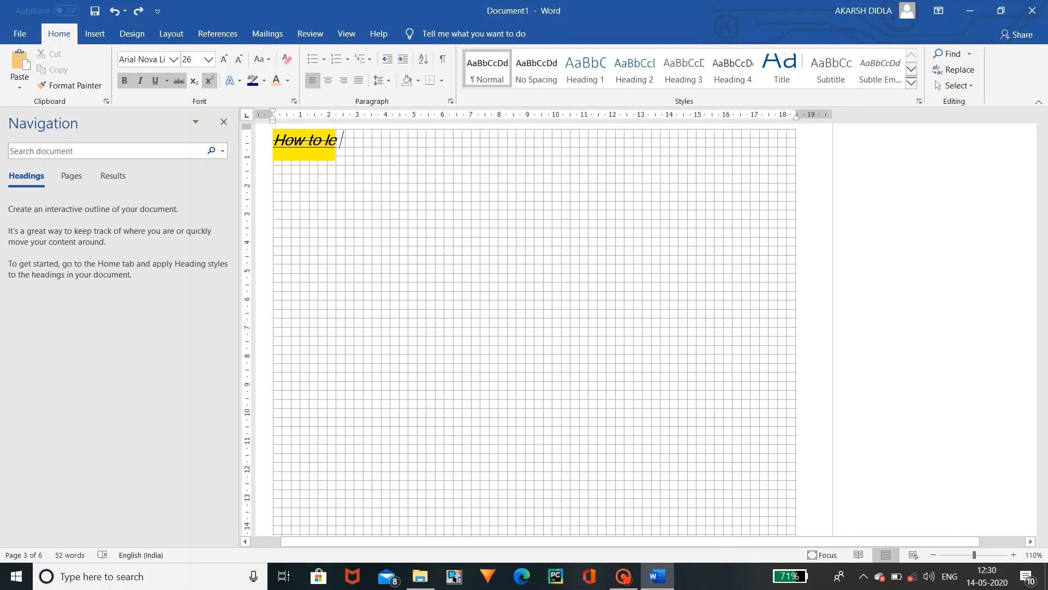
{"action": "left_click", "coordinate": [1022, 7]}
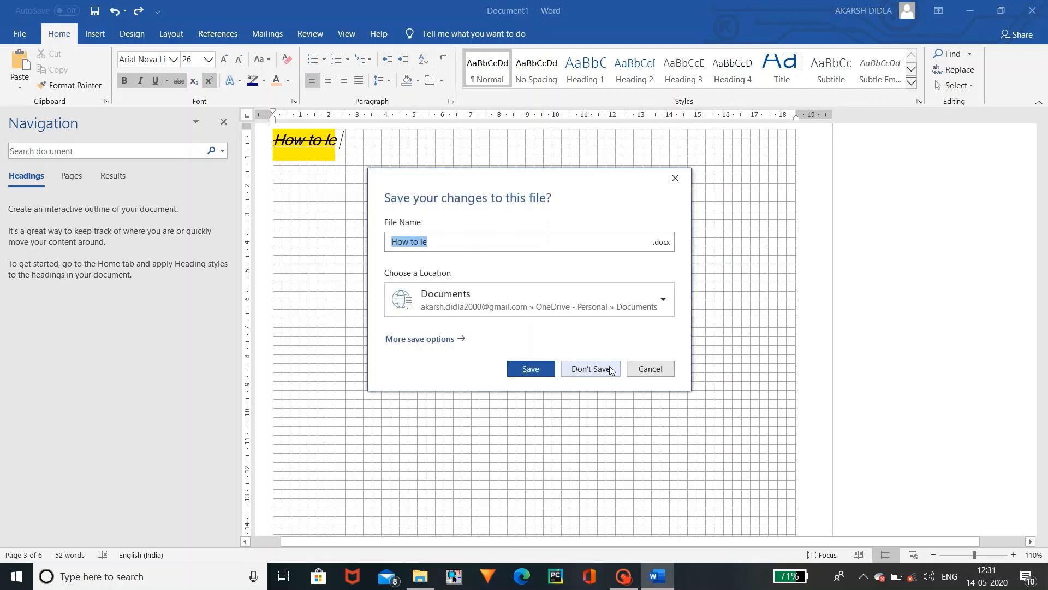
{"action": "left_click", "coordinate": [589, 369]}
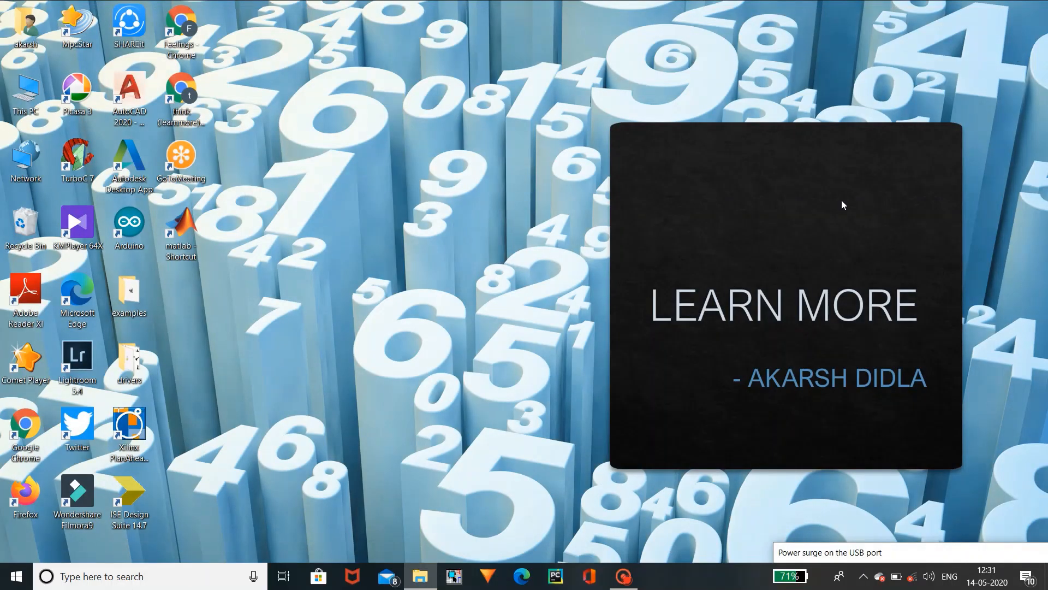
- Search Windows for PowerPoint and open it
{"action": "left_click", "coordinate": [84, 578]}
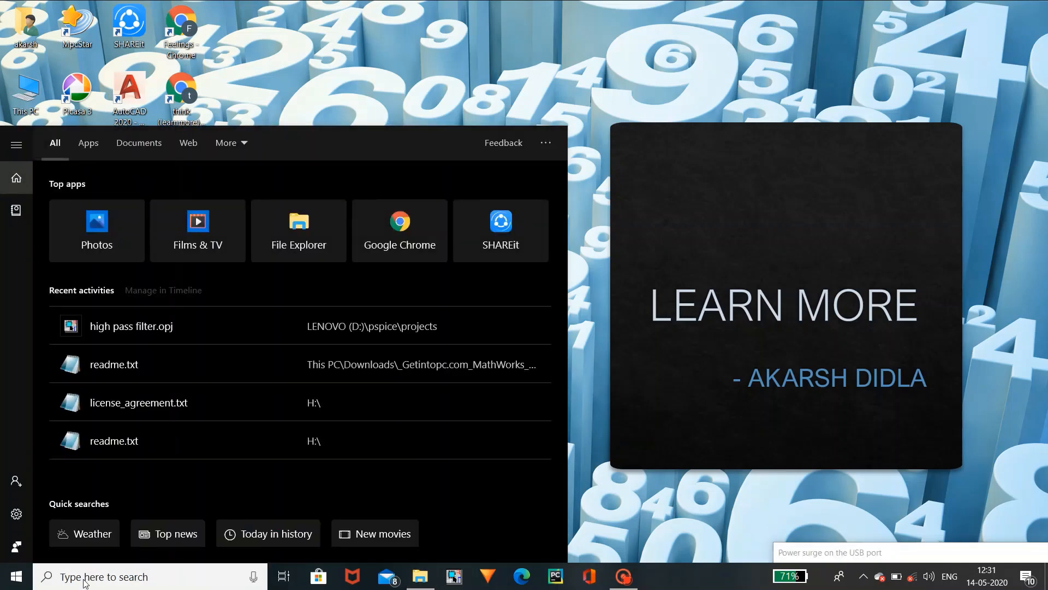
{"action": "type", "text": "po"}
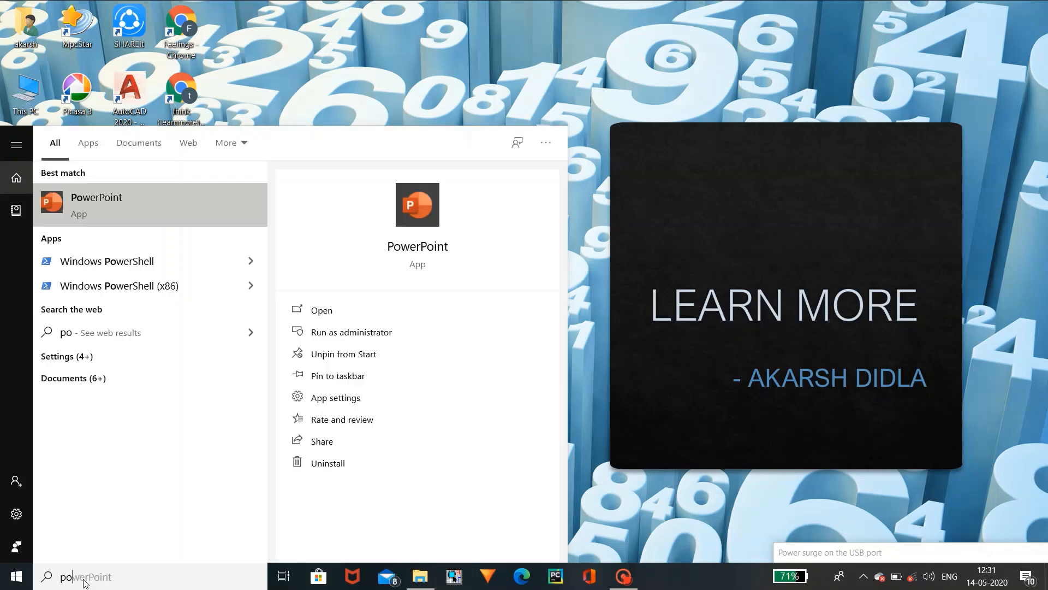
{"action": "left_click", "coordinate": [326, 306]}
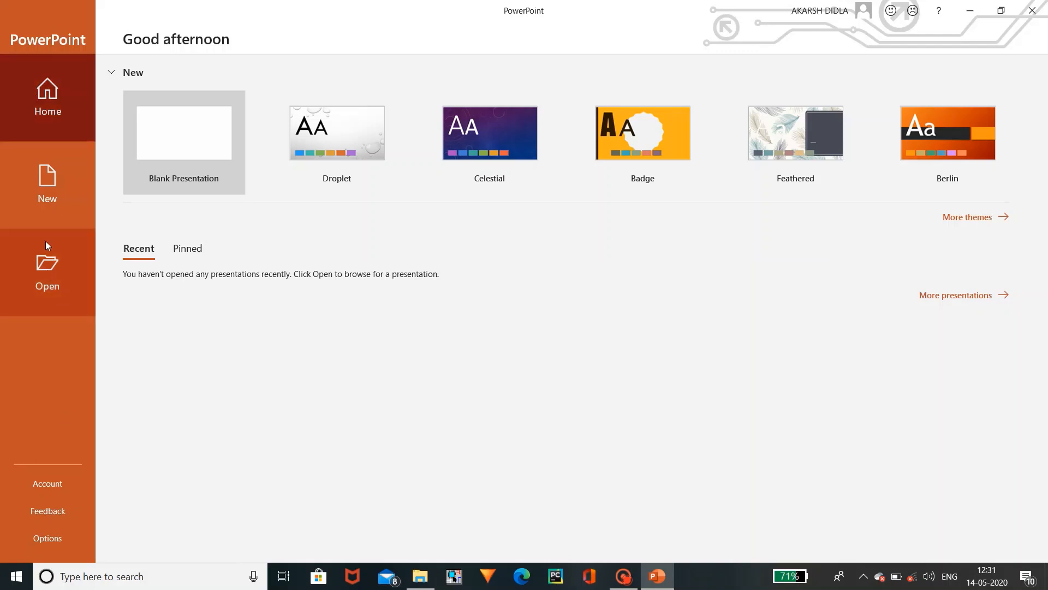
- Browse the full list of presentation themes and create a blank presentation
{"action": "left_click", "coordinate": [976, 222]}
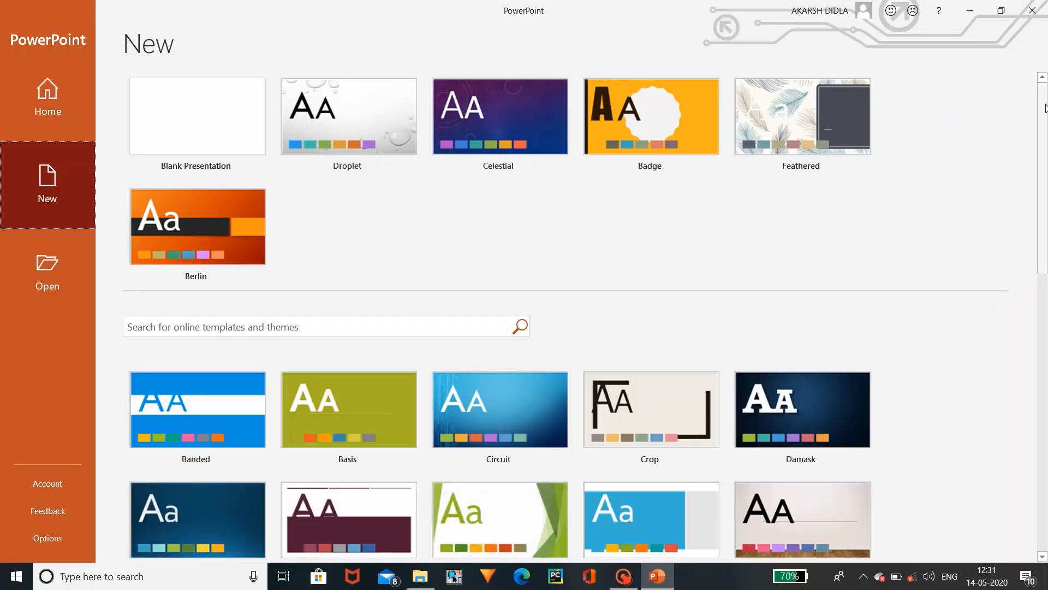
{"action": "scroll", "coordinate": [1044, 247], "scroll_direction": "down", "scroll_amount": 5}
{"action": "scroll", "coordinate": [1044, 248], "scroll_direction": "down", "scroll_amount": 2}
{"action": "scroll", "coordinate": [1043, 247], "scroll_direction": "up", "scroll_amount": 7}
{"action": "scroll", "coordinate": [1044, 322], "scroll_direction": "down", "scroll_amount": 5}
{"action": "scroll", "coordinate": [1046, 322], "scroll_direction": "down", "scroll_amount": 3}
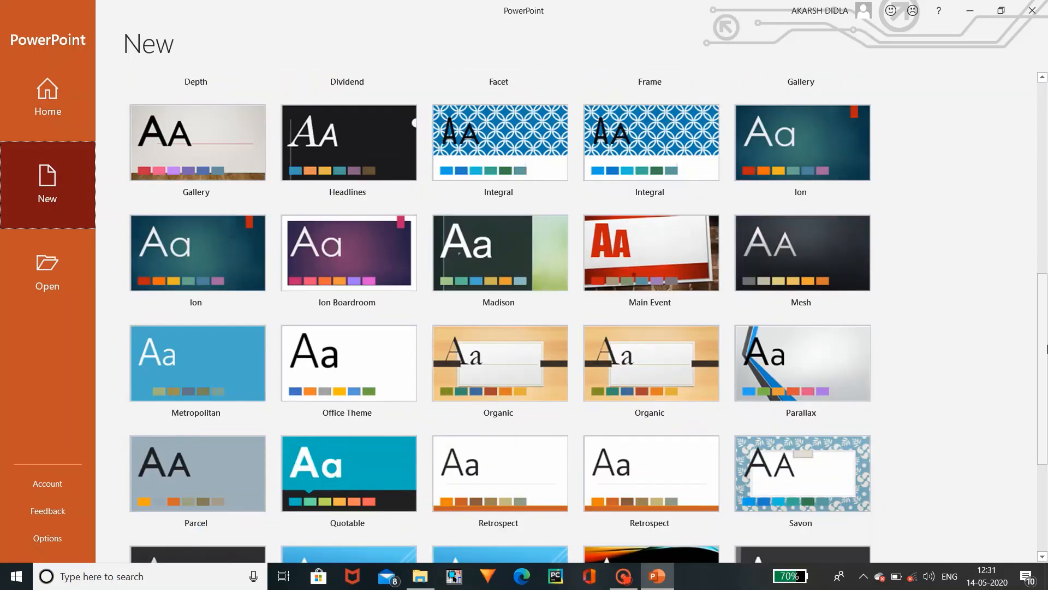
{"action": "scroll", "coordinate": [1046, 433], "scroll_direction": "down", "scroll_amount": 3}
{"action": "left_click_drag", "start_coordinate": [1047, 433], "coordinate": [1001, 74]}
{"action": "left_click", "coordinate": [197, 145]}
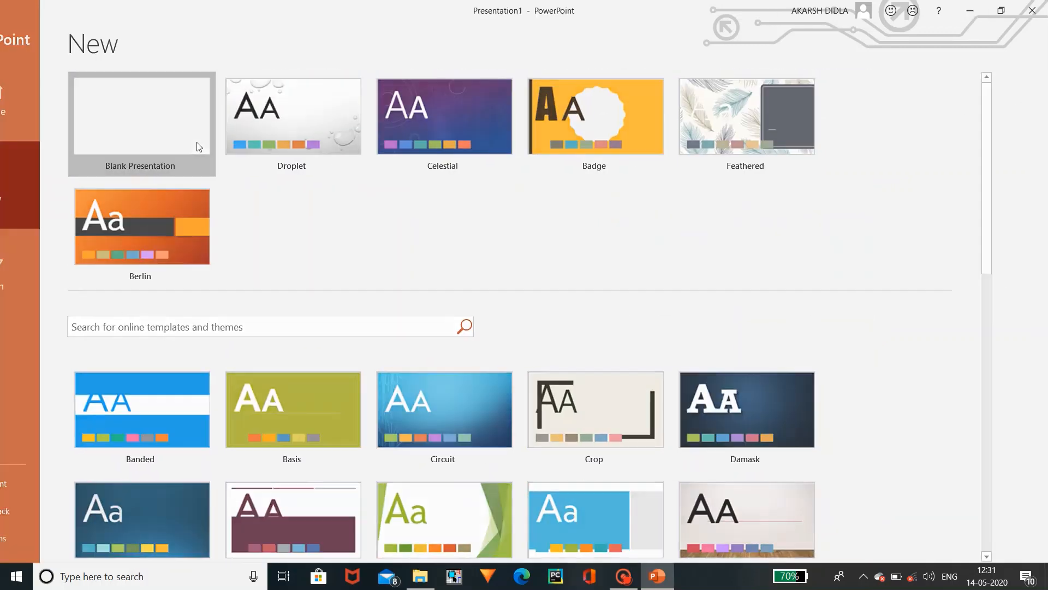
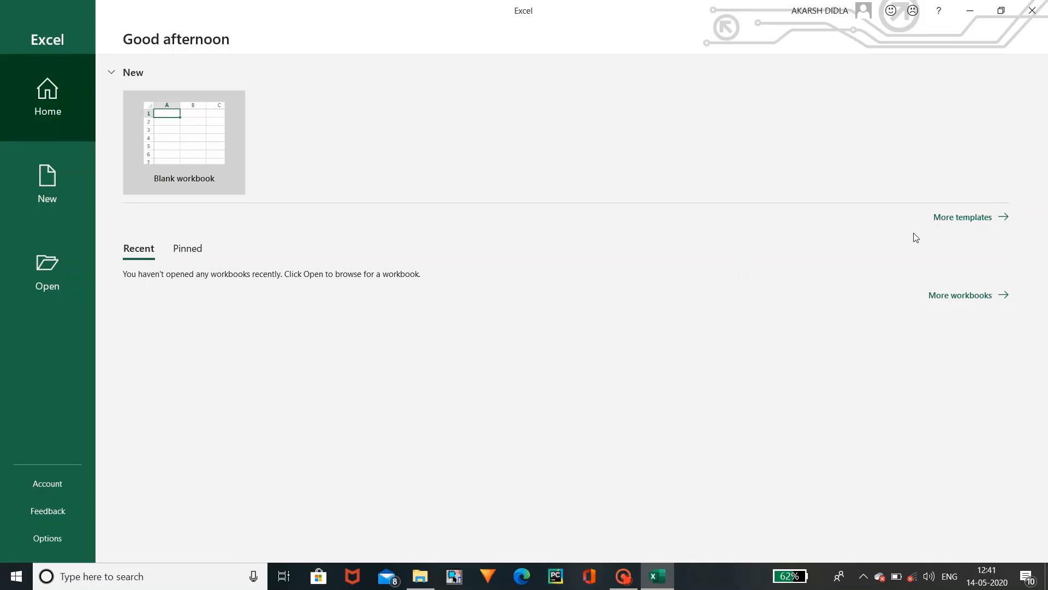
- In Excel, view the available templates, create a blank workbook and enter "abc" in cell A1
{"action": "left_click", "coordinate": [950, 225]}
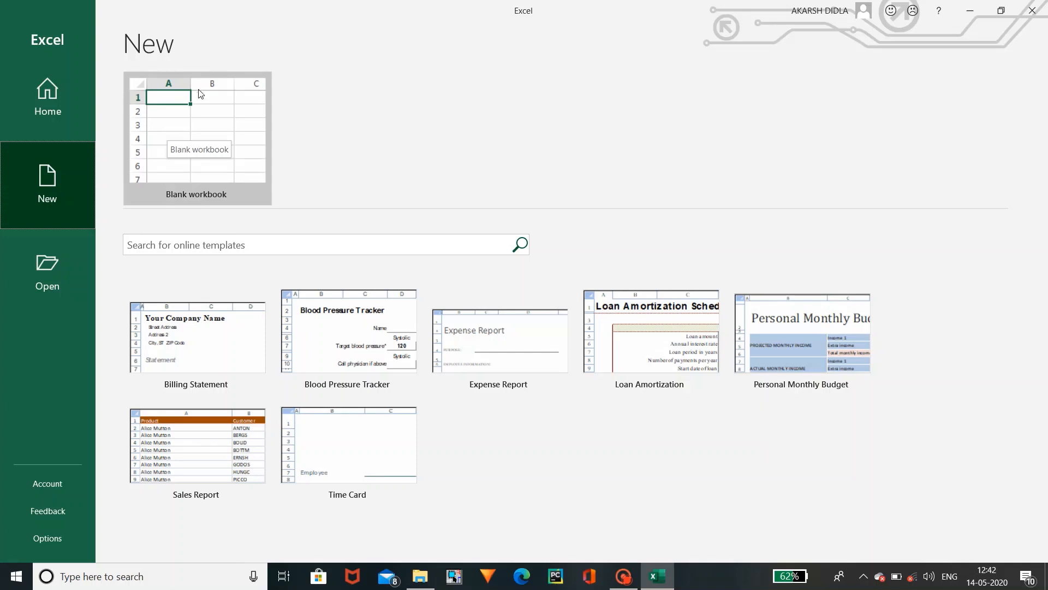
{"action": "left_click", "coordinate": [212, 112]}
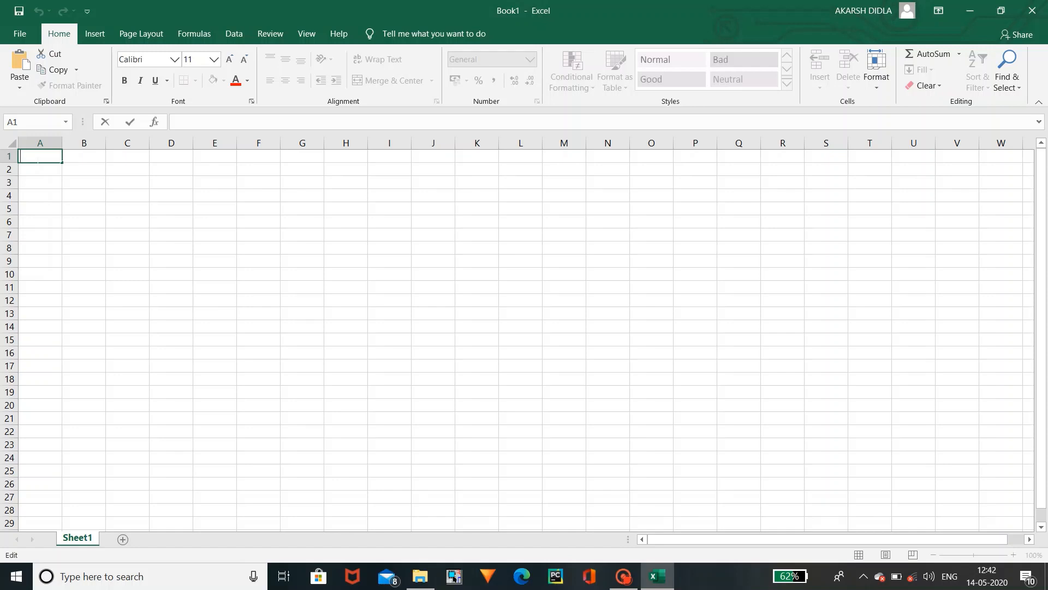
{"action": "type", "text": "abc"}
{"action": "left_click", "coordinate": [79, 157]}
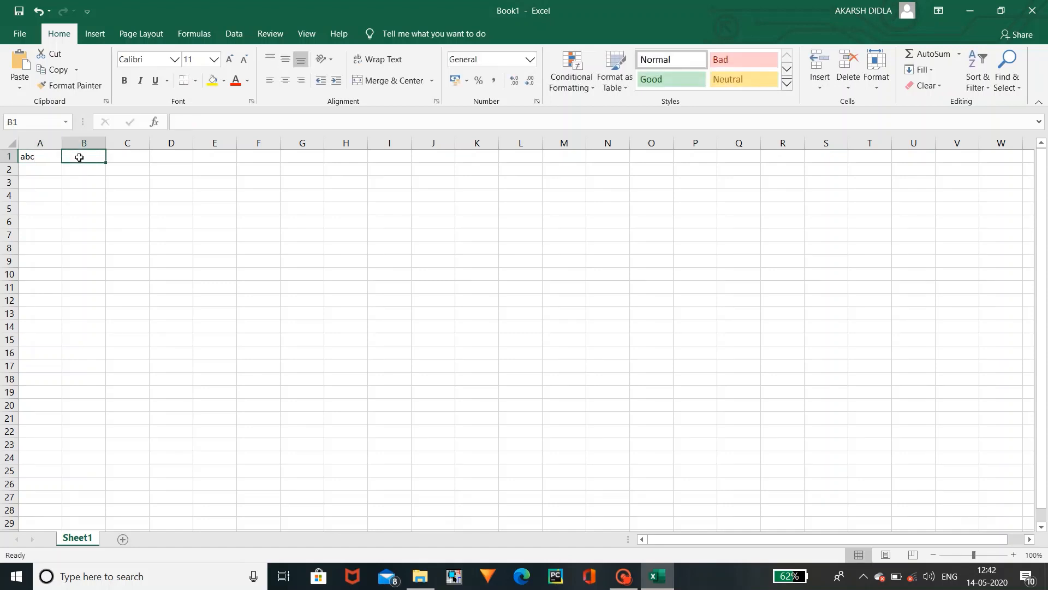
- Move the cell selection around the nearby cells and back to A1, and along row 1 to J1
{"action": "key", "text": "Right"}
{"action": "key", "text": "Right"}
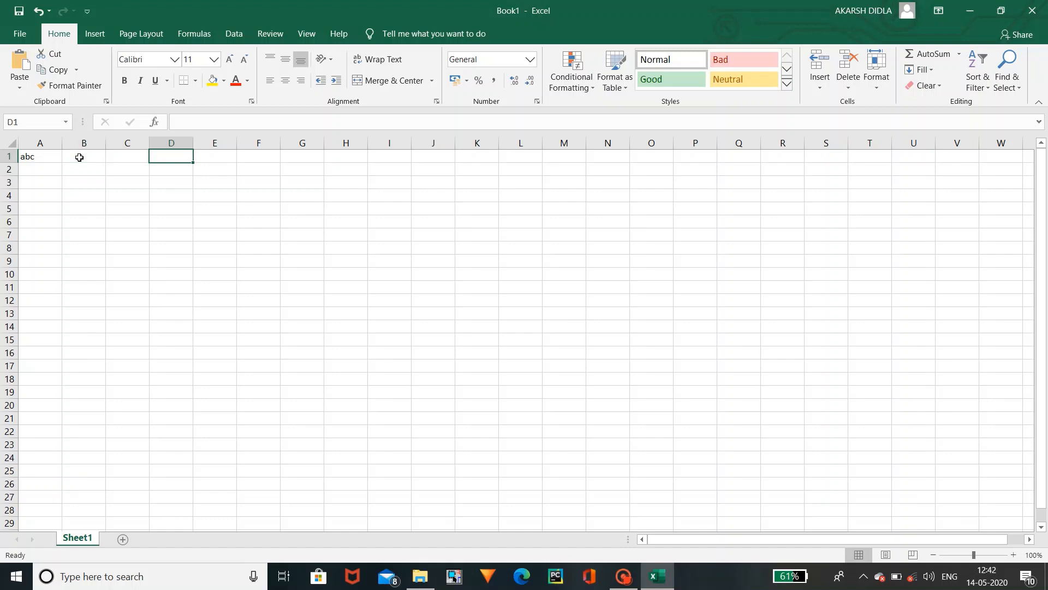
{"action": "key", "text": "Left"}
{"action": "key", "text": "Down"}
{"action": "key", "text": "Down"}
{"action": "key", "text": "Down"}
{"action": "key", "text": "Up"}
{"action": "key", "text": "Up"}
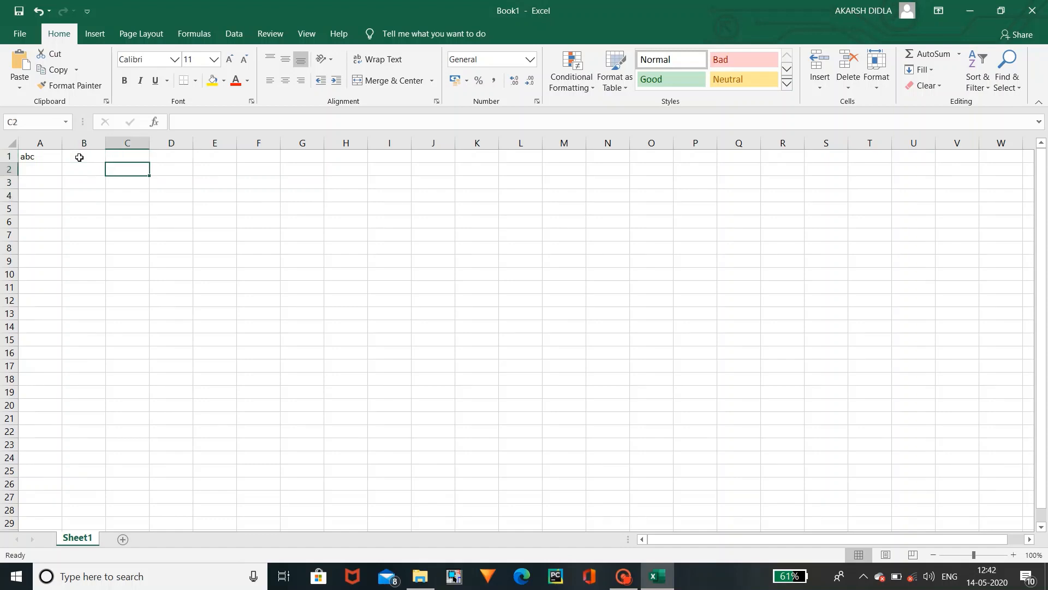
{"action": "key", "text": "Left"}
{"action": "key", "text": "Up"}
{"action": "key", "text": "Left"}
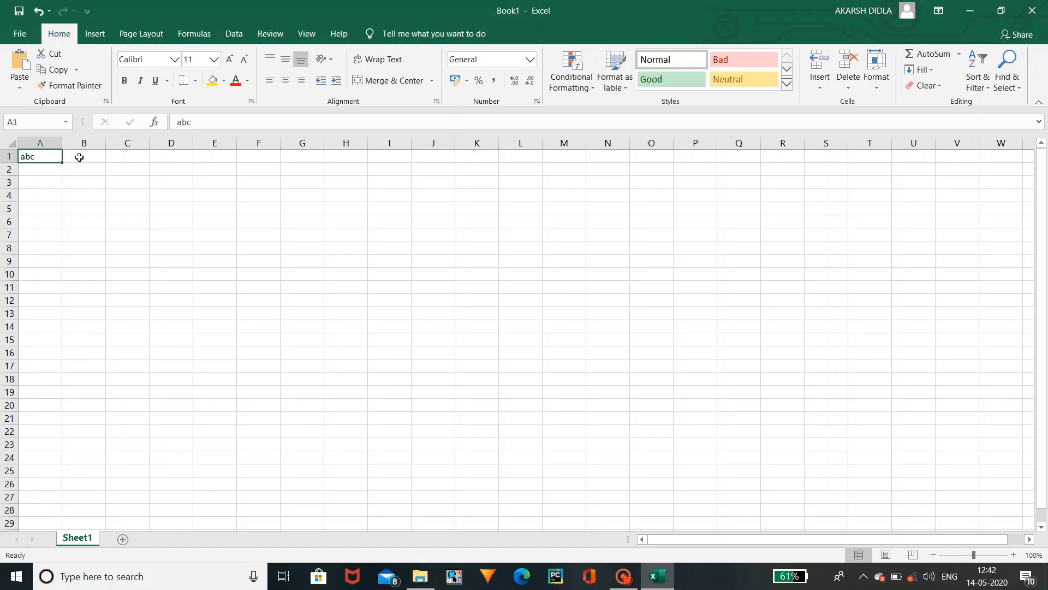
{"action": "key", "text": "Right"}
{"action": "key", "text": "Right"}
{"action": "key", "text": "Right"}
{"action": "key", "text": "Right"}
{"action": "key", "text": "Right"}
{"action": "key", "text": "Right"}
{"action": "key", "text": "Right"}
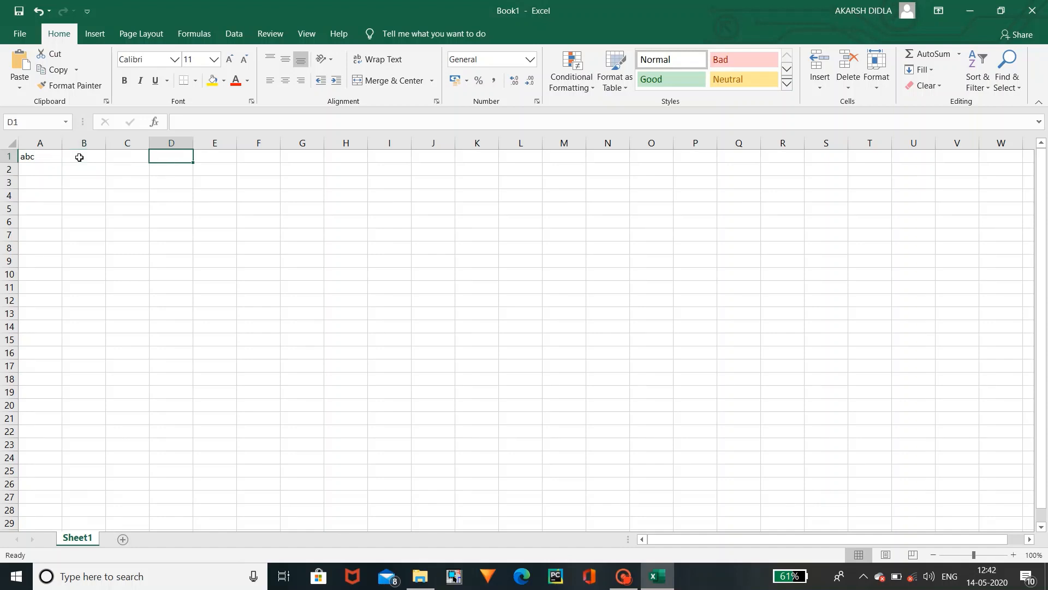
{"action": "key", "text": "Right"}
{"action": "key", "text": "Right"}
{"action": "key", "text": "Right"}
{"action": "key", "text": "Right"}
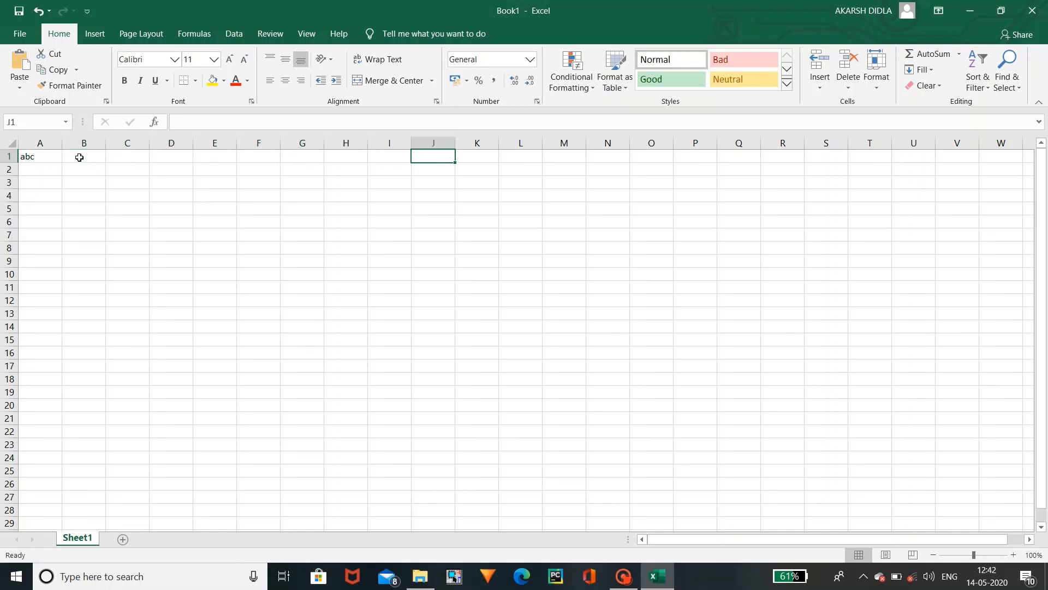
- Move the cell selection back along row 1 to B1, and down column B to B5 and back up
{"action": "key", "text": "Left"}
{"action": "key", "text": "Left"}
{"action": "key", "text": "Left"}
{"action": "key", "text": "Left"}
{"action": "key", "text": "Left"}
{"action": "key", "text": "Left"}
{"action": "key", "text": "Left"}
{"action": "key", "text": "Left"}
{"action": "key", "text": "Left"}
{"action": "key", "text": "Left"}
{"action": "key", "text": "Left"}
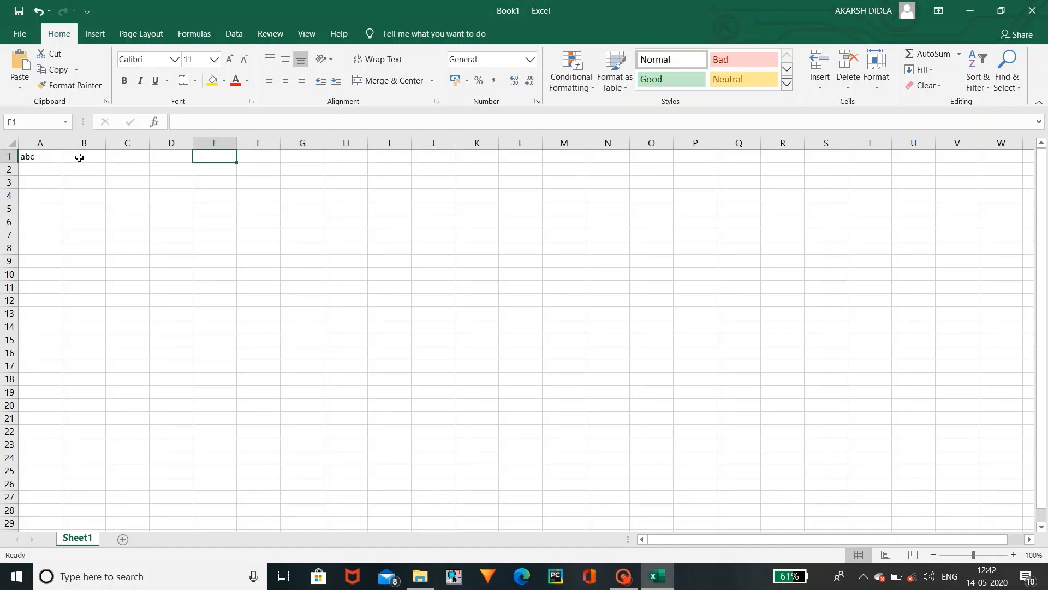
{"action": "key", "text": "Right"}
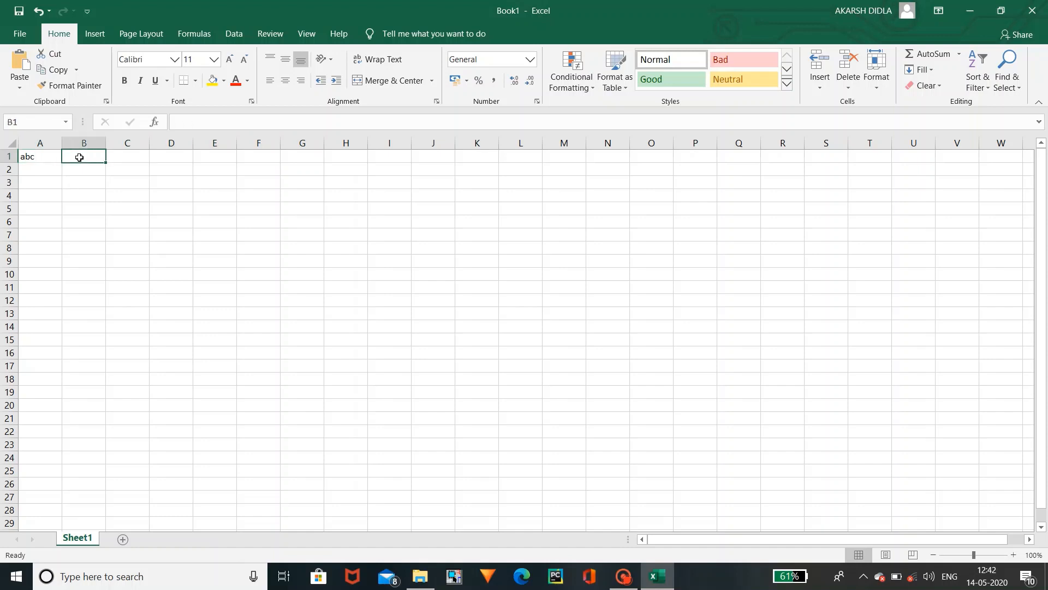
{"action": "key", "text": "Down"}
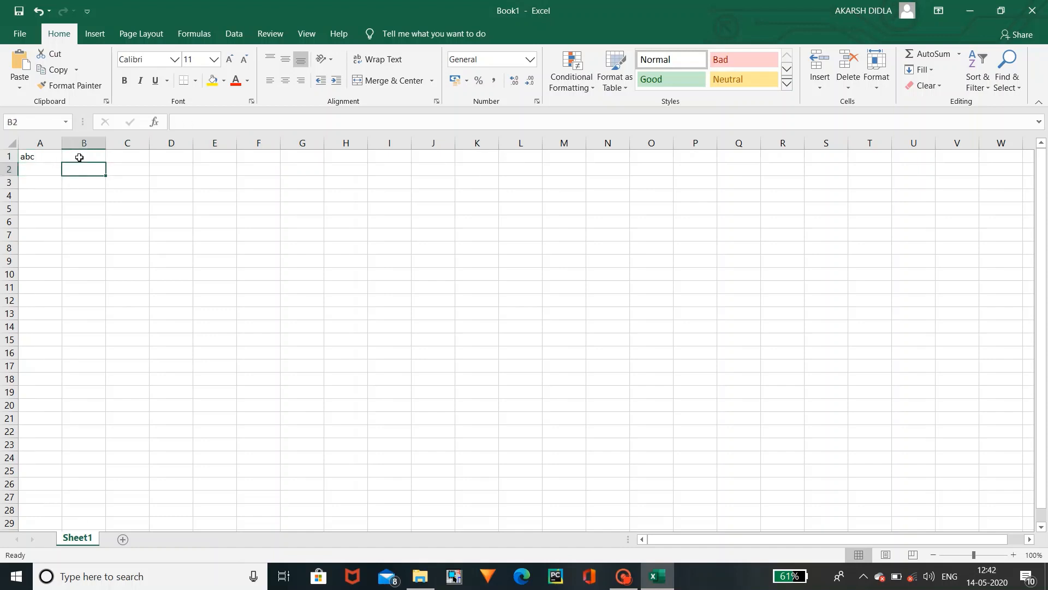
{"action": "key", "text": "Down"}
{"action": "key", "text": "Down"}
{"action": "key", "text": "Down"}
{"action": "key", "text": "Up"}
{"action": "key", "text": "Up"}
{"action": "key", "text": "Up"}
{"action": "key", "text": "Up"}
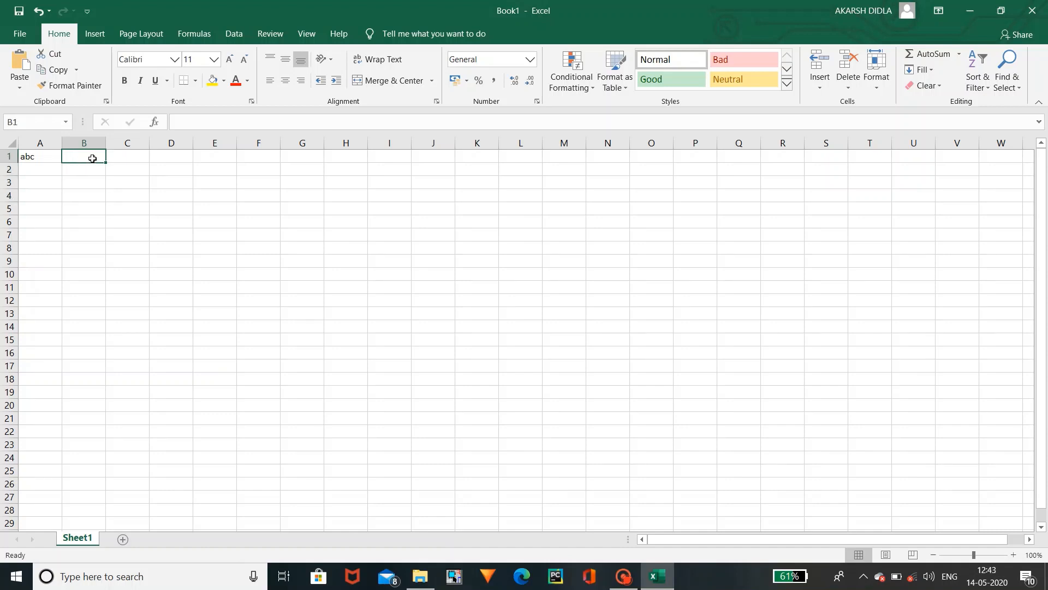
- Enter the headings "sub 1" in cell B1 and "sub 2" in cell C1
{"action": "key", "text": "F2"}
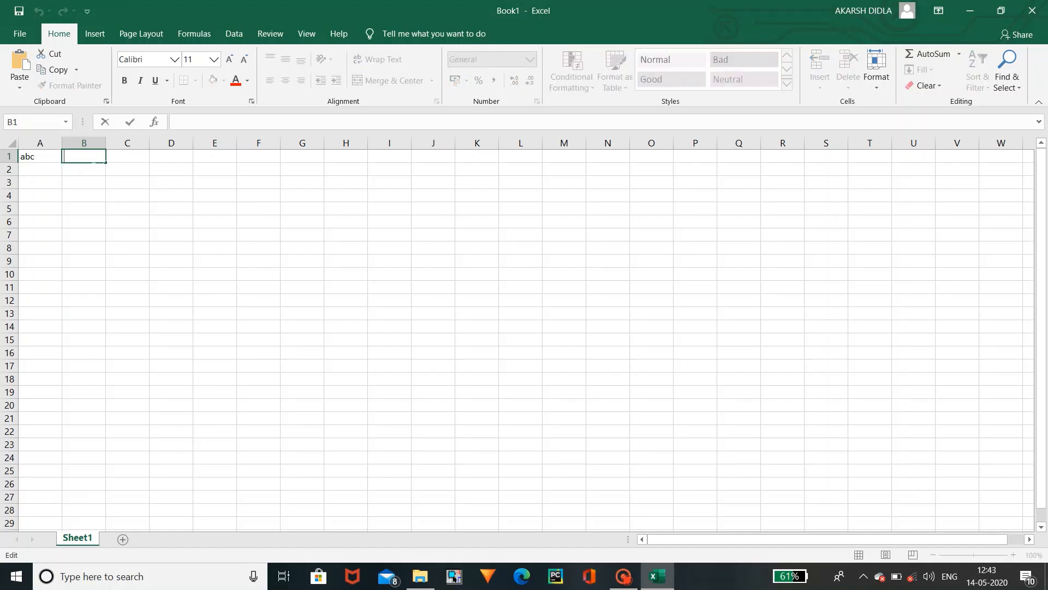
{"action": "type", "text": "sub 1"}
{"action": "key", "text": "Tab"}
{"action": "key", "text": "Return"}
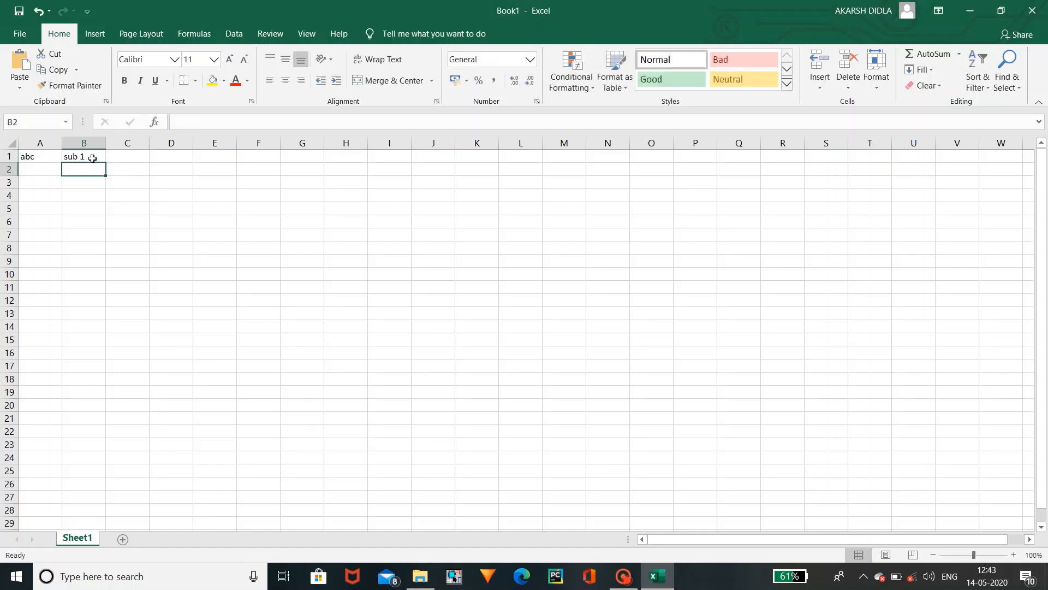
{"action": "key", "text": "Up"}
{"action": "key", "text": "Right"}
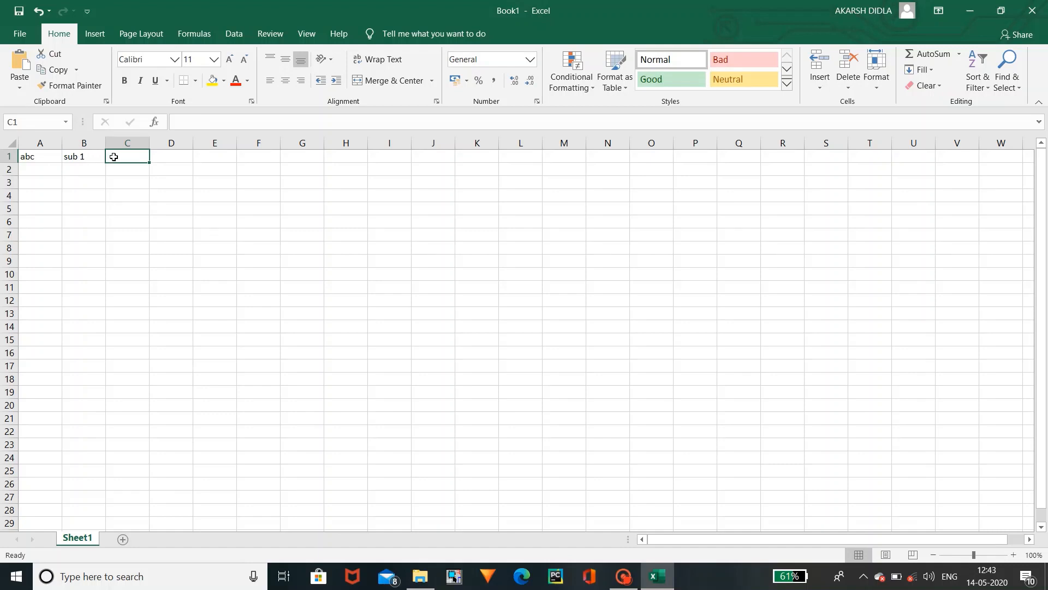
{"action": "double_click", "coordinate": [114, 158]}
{"action": "type", "text": "sub 2"}
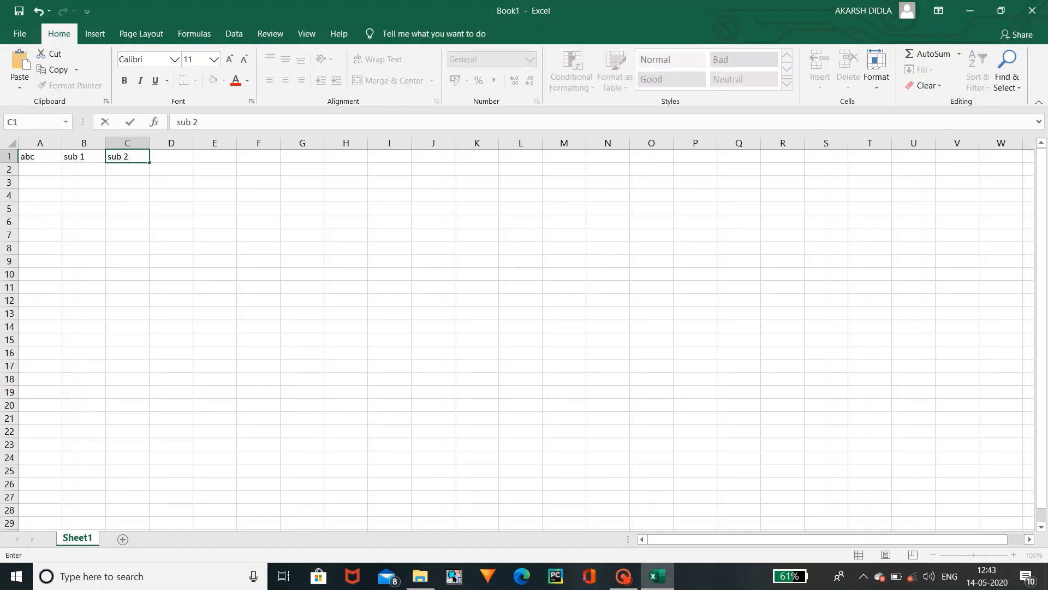
- Enter "abcd" in cell A2 and replace the text in A1 with "name"
{"action": "left_click", "coordinate": [48, 171]}
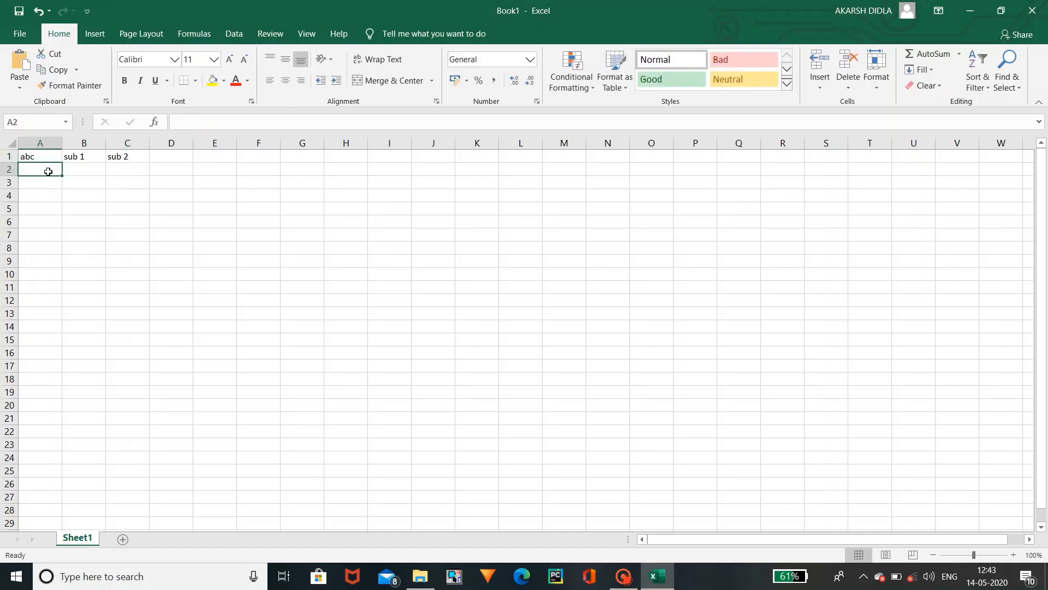
{"action": "double_click", "coordinate": [48, 171]}
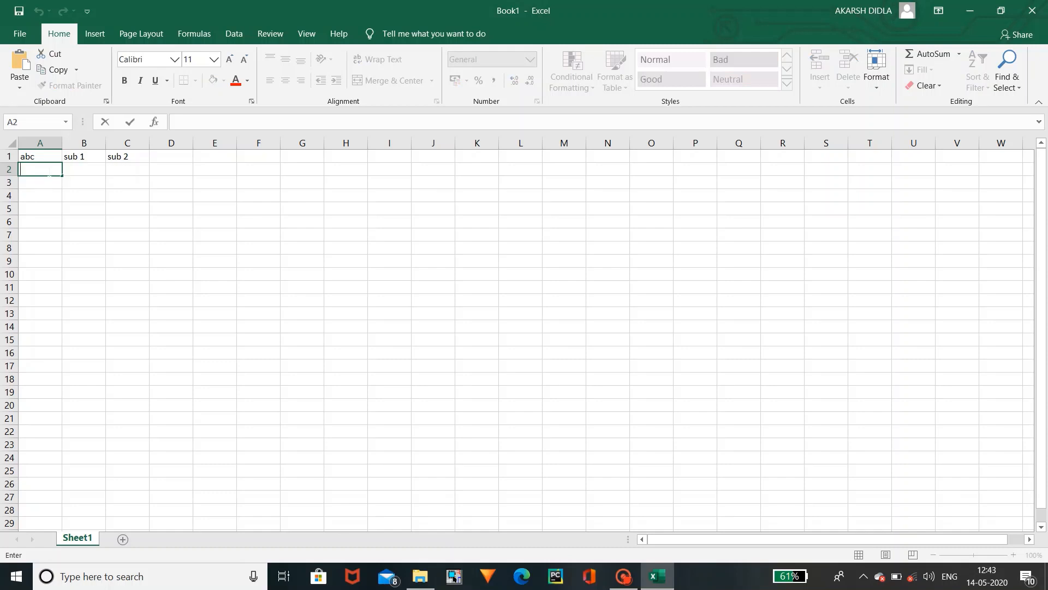
{"action": "type", "text": "abcd"}
{"action": "key", "text": "Up"}
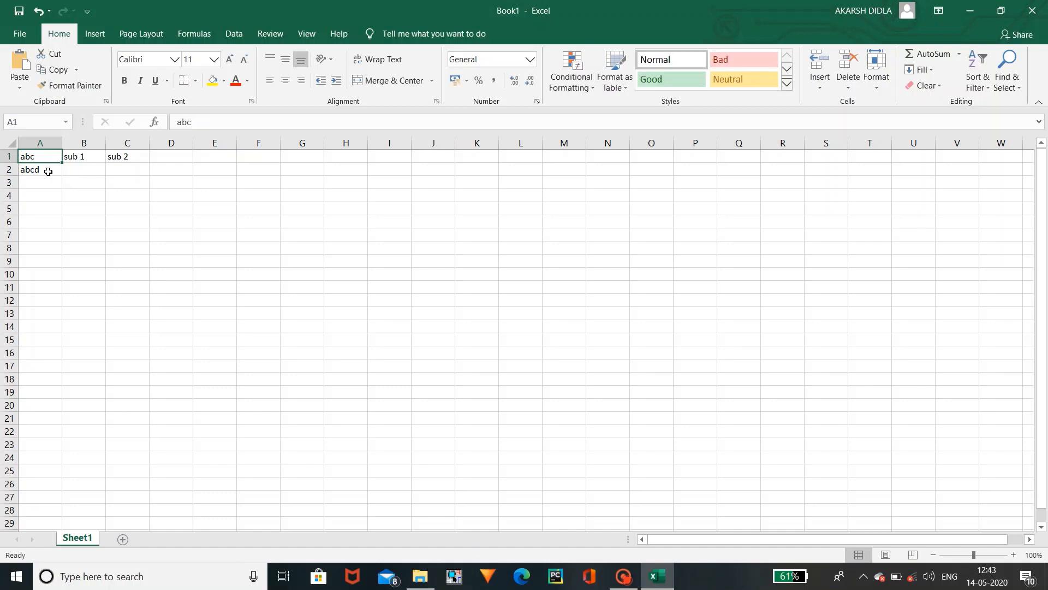
{"action": "key", "text": "BackSpace"}
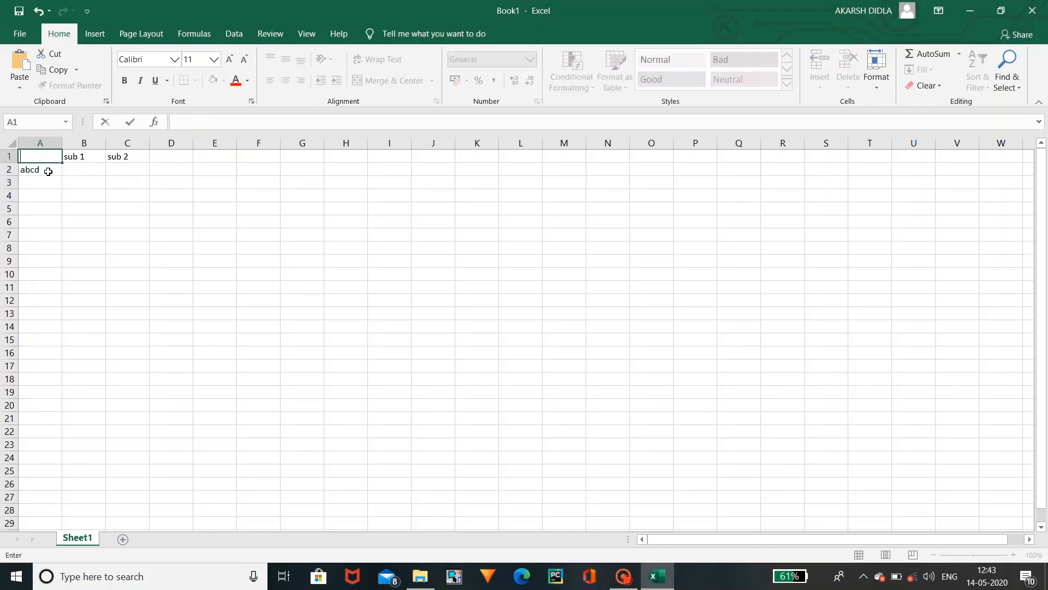
{"action": "type", "text": "name"}
{"action": "key", "text": "Return"}
- Enter "xyz" in cell A3, below "abcd"
{"action": "key", "text": "Down"}
{"action": "key", "text": "Down"}
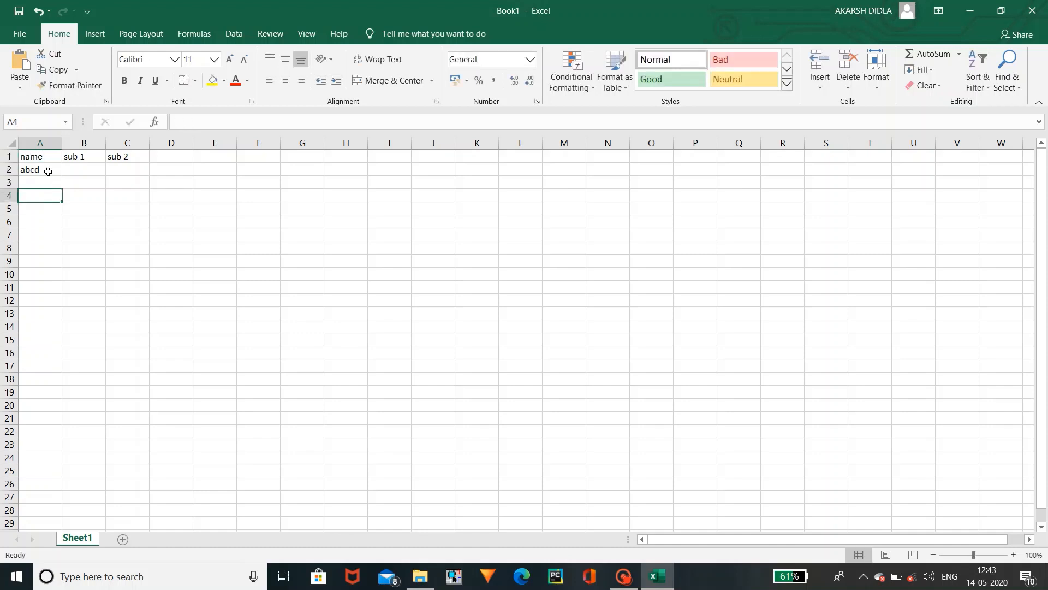
{"action": "key", "text": "Up"}
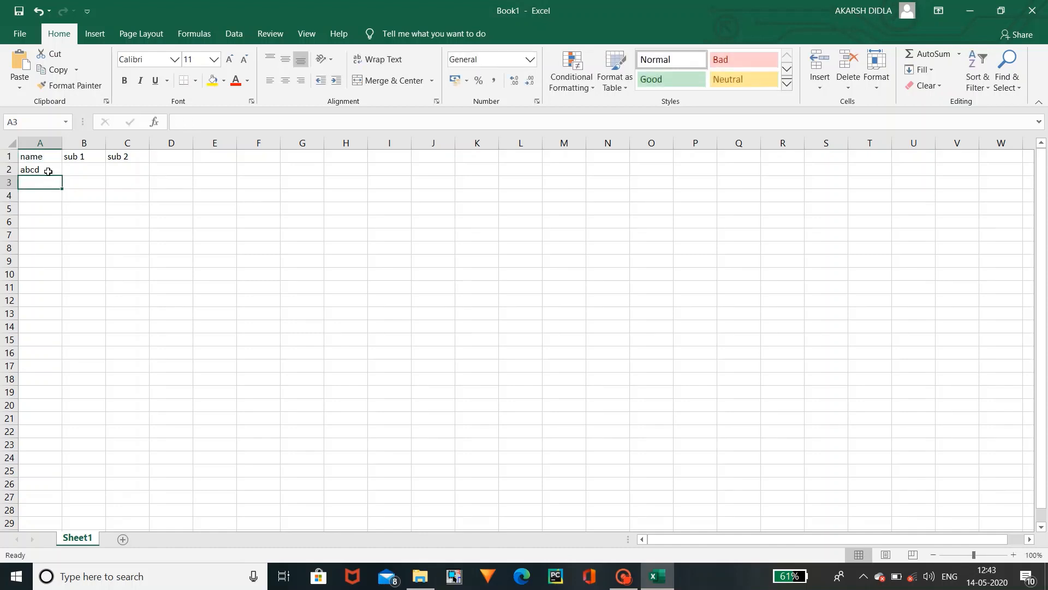
{"action": "type", "text": "x"}
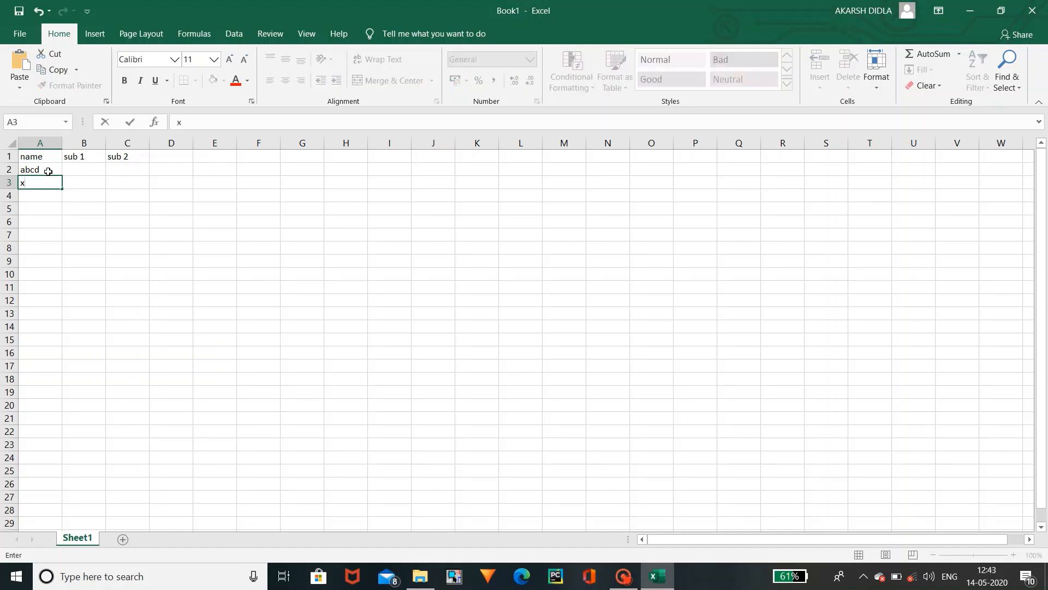
{"action": "type", "text": "yz"}
{"action": "key", "text": "Tab"}
- Fill in the marks for abcd with 6 in cell B2 and 9 in cell C2
{"action": "key", "text": "Up"}
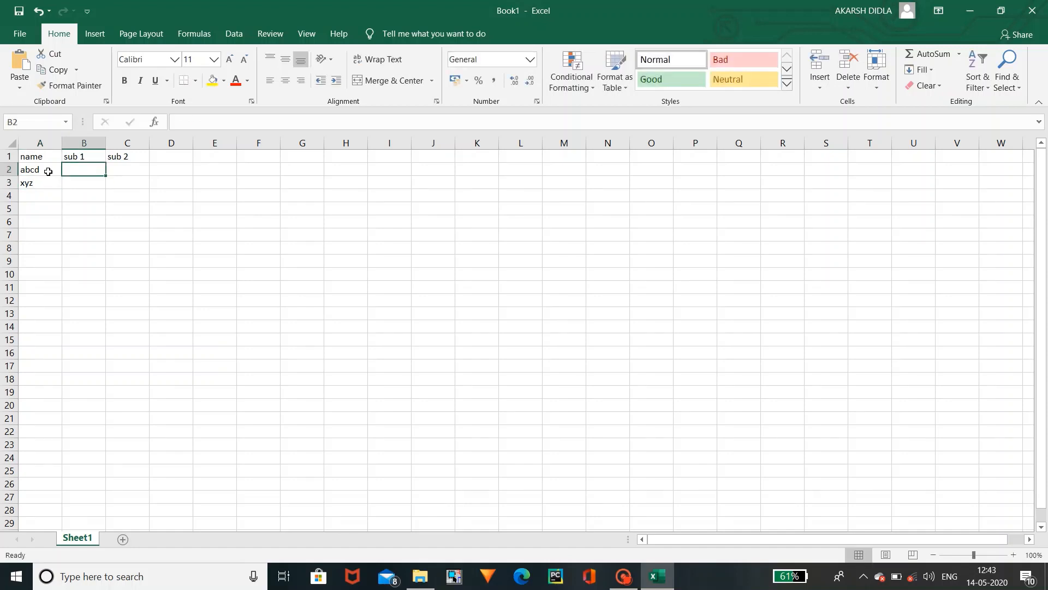
{"action": "key", "text": "Right"}
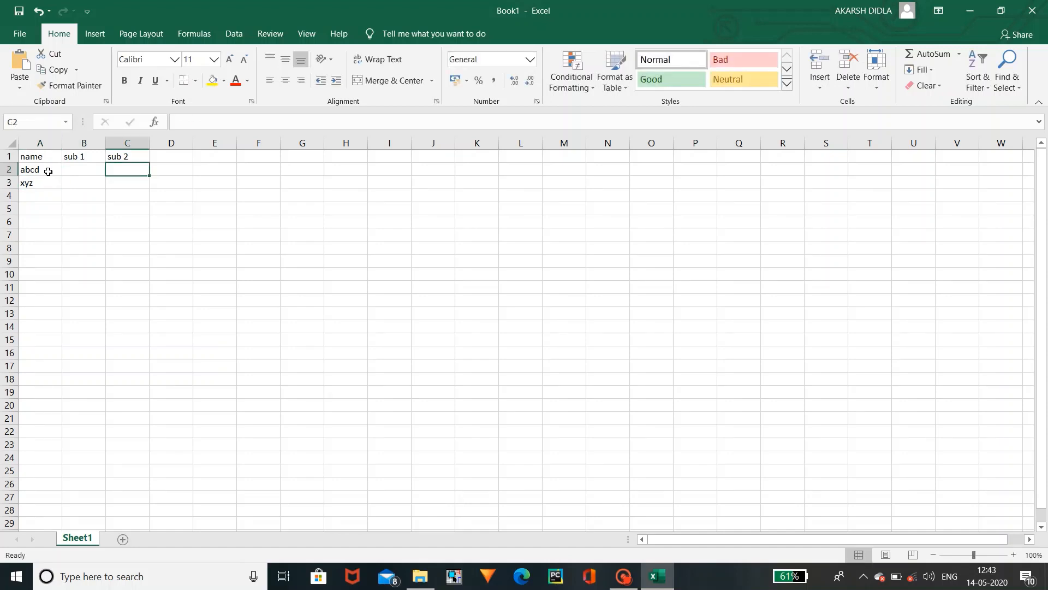
{"action": "key", "text": "Left"}
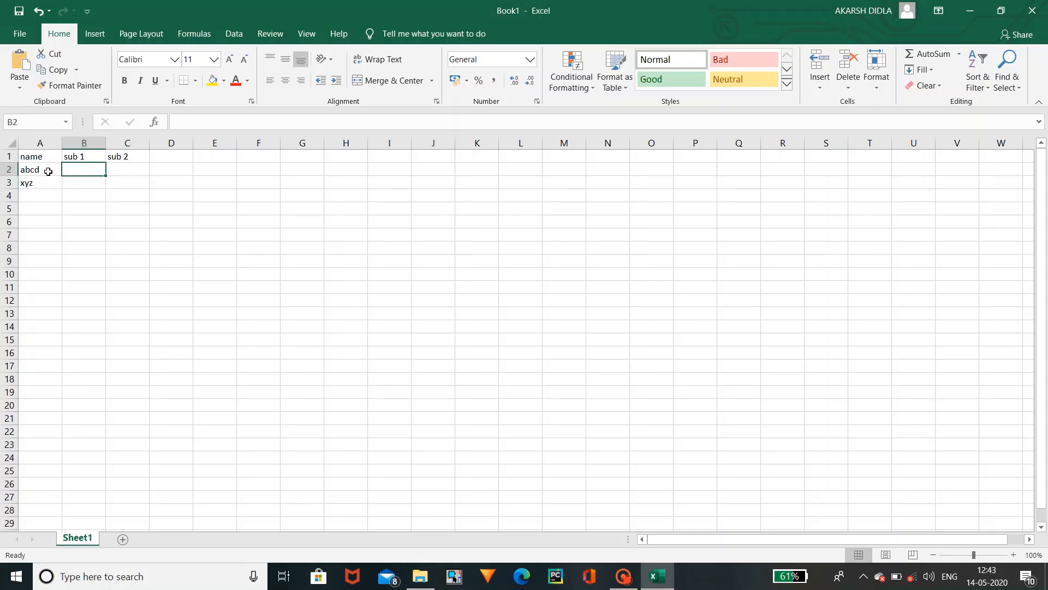
{"action": "key", "text": "BackSpace"}
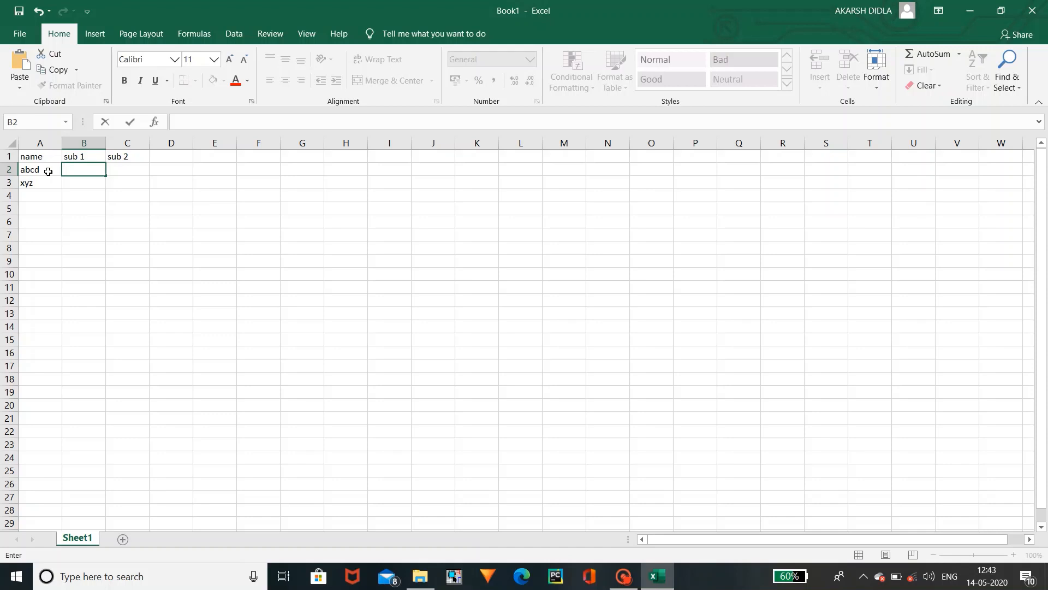
{"action": "type", "text": "6"}
{"action": "key", "text": "Tab"}
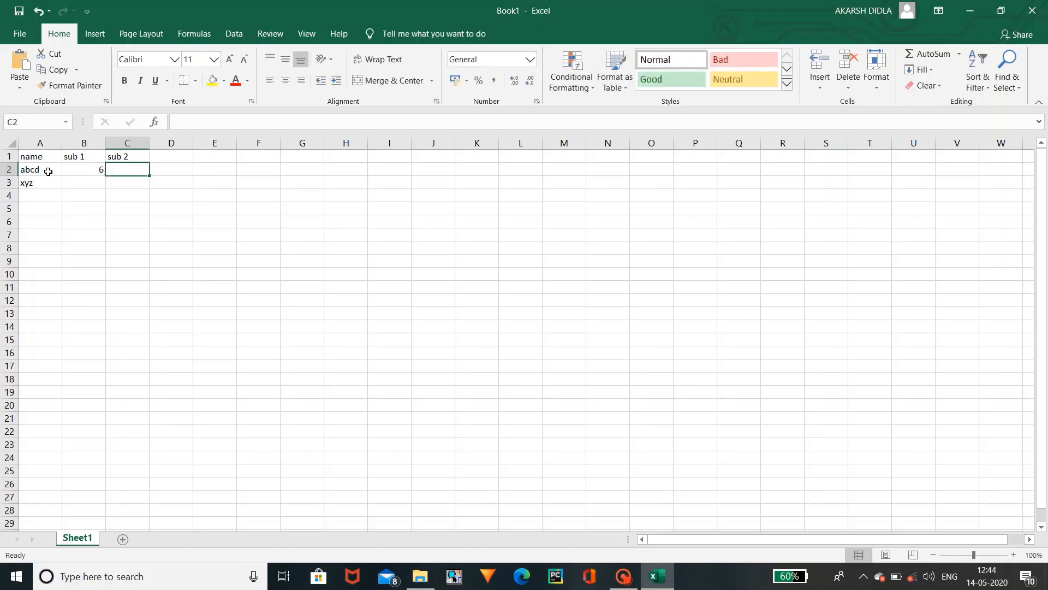
{"action": "type", "text": "9"}
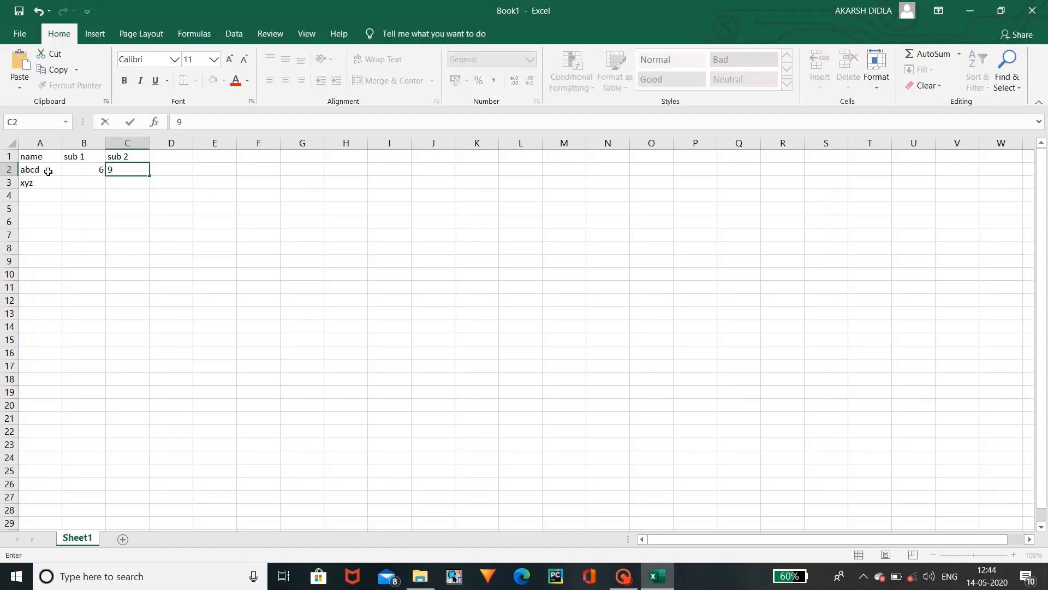
{"action": "key", "text": "Return"}
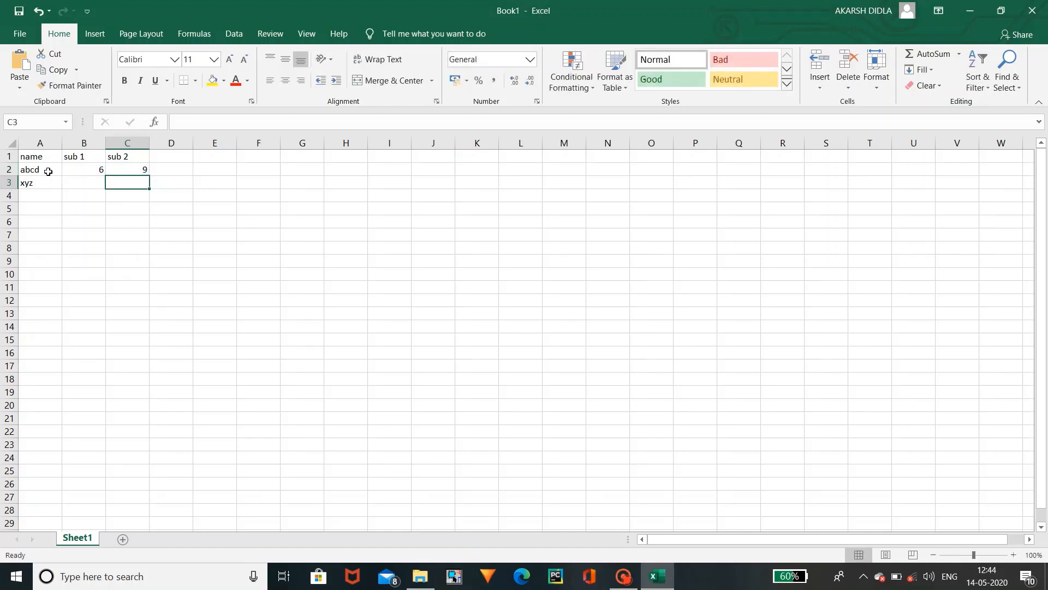
- Fill in the marks for xyz with 5 in cell C3 and 8 in cell B3
{"action": "type", "text": "5"}
{"action": "key", "text": "Left"}
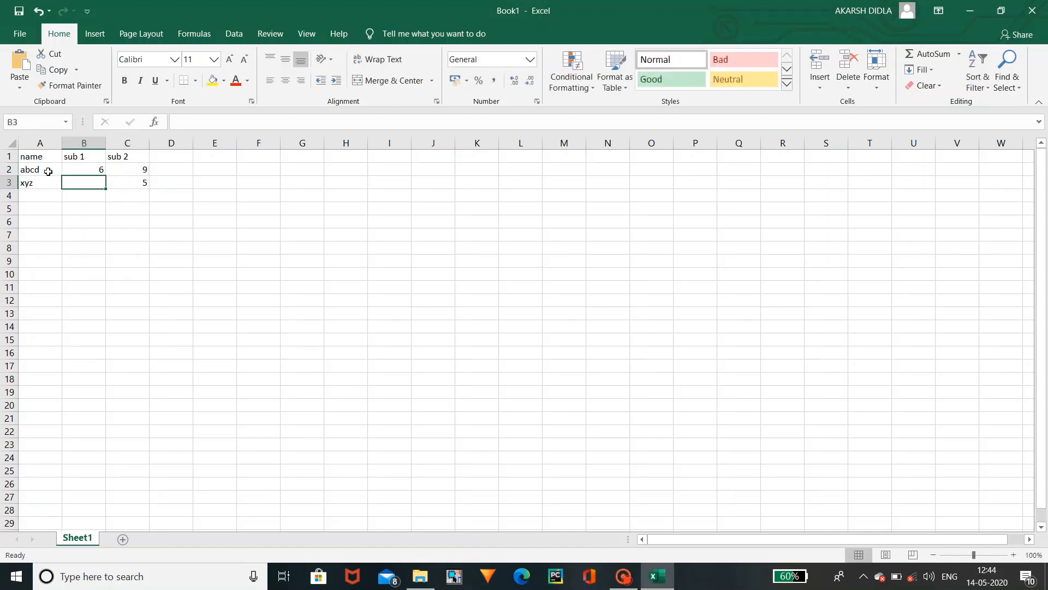
{"action": "type", "text": "8"}
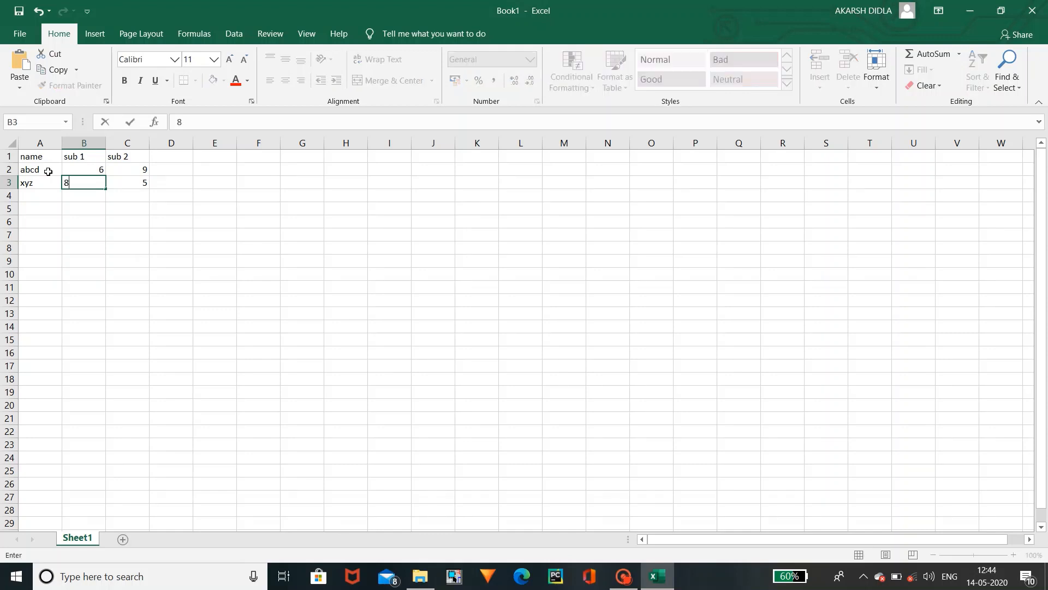
{"action": "key", "text": "Up"}
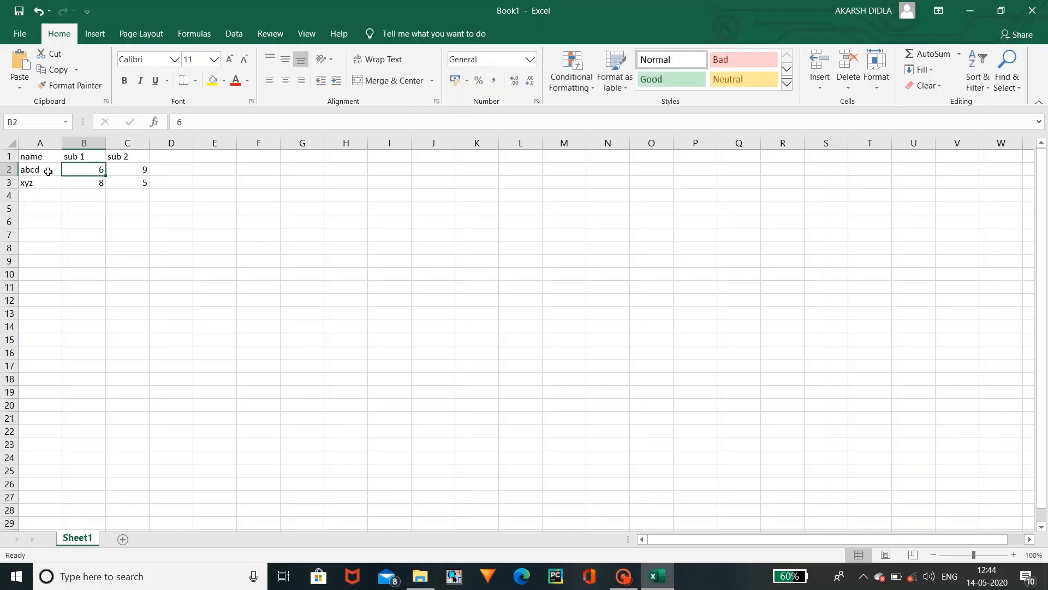
- Move the cell selection from B1 down column B to B8 and back up to B1
{"action": "key", "text": "Up"}
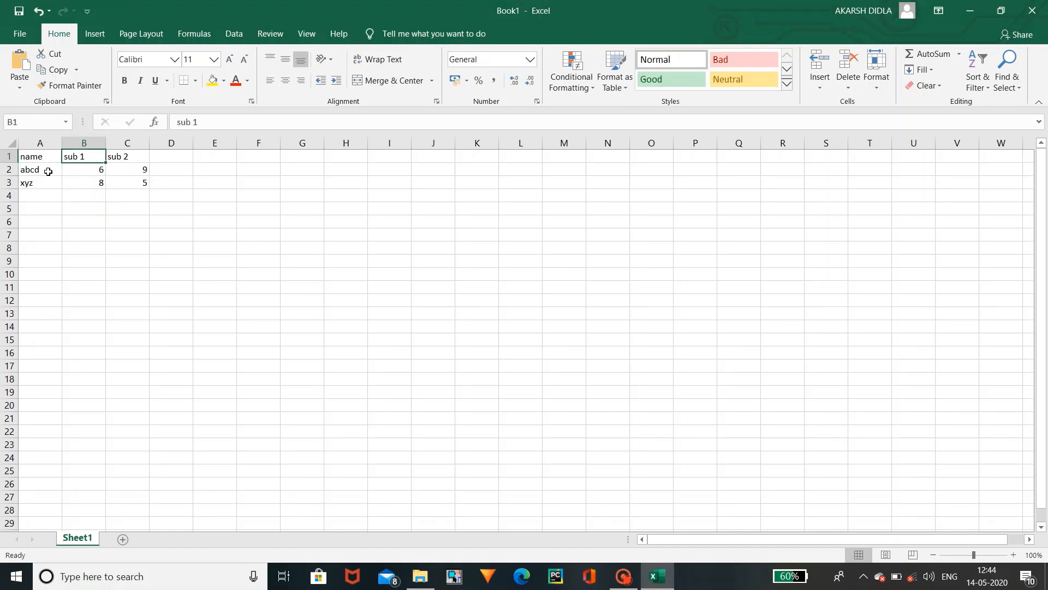
{"action": "key", "text": "Down"}
{"action": "key", "text": "Down"}
{"action": "key", "text": "Down"}
{"action": "key", "text": "Down"}
{"action": "key", "text": "Down"}
{"action": "key", "text": "Down"}
{"action": "key", "text": "Down"}
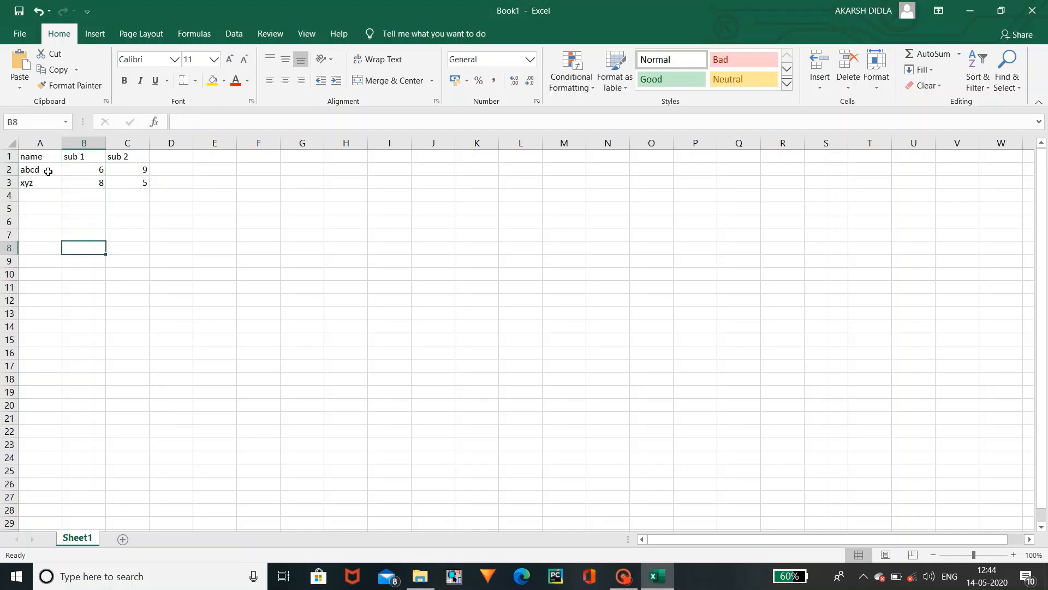
{"action": "key", "text": "Up"}
{"action": "key", "text": "Up"}
{"action": "key", "text": "Up"}
{"action": "key", "text": "Up"}
{"action": "key", "text": "Up"}
{"action": "key", "text": "Up"}
{"action": "key", "text": "Up"}
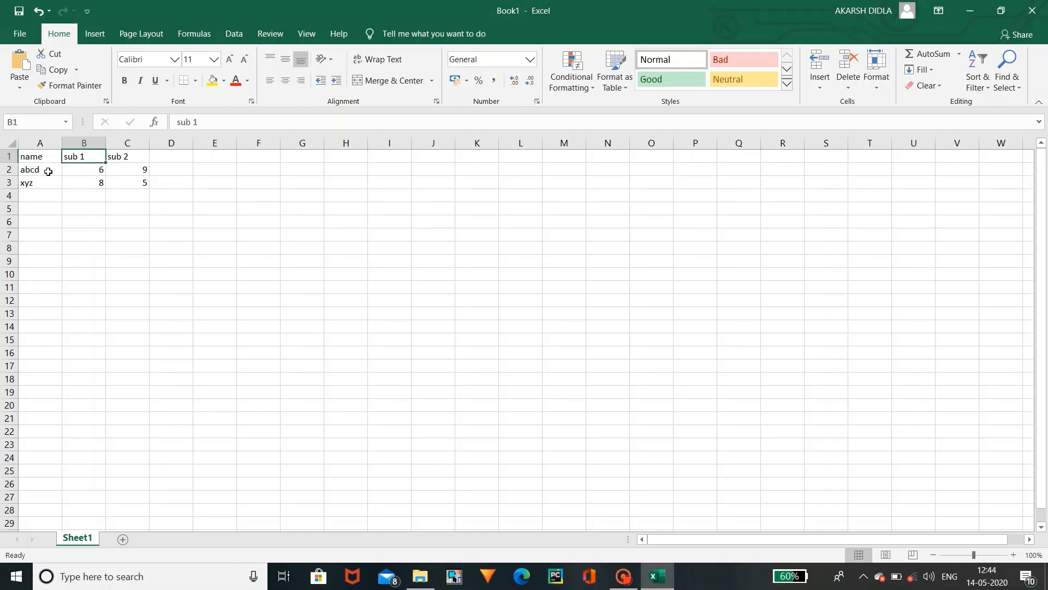
- Select the whole data range A1:C3, and select the entire column B
{"action": "key", "text": "ctrl+a"}
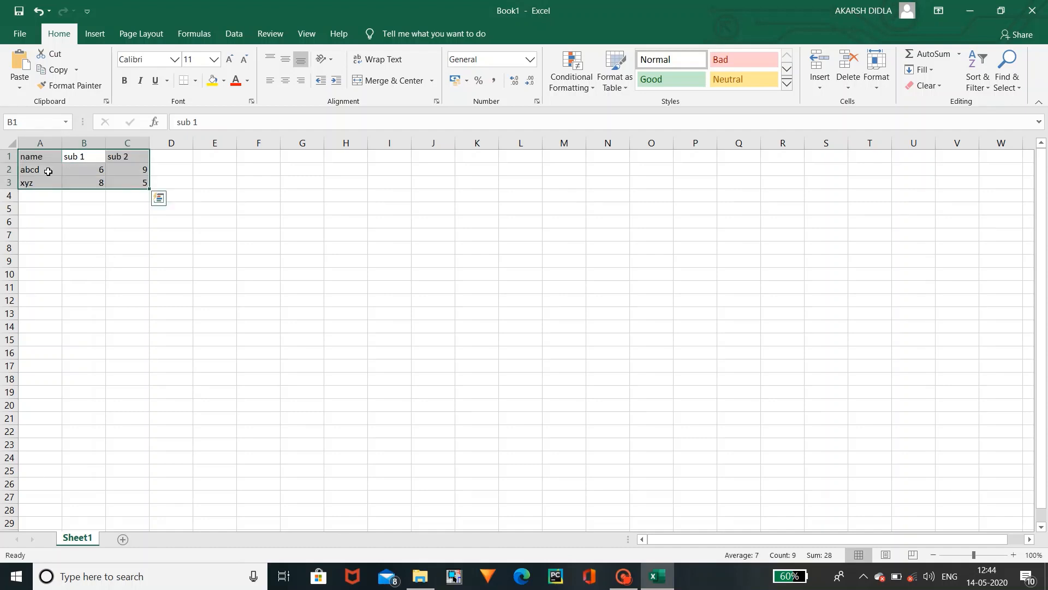
{"action": "left_click", "coordinate": [254, 152]}
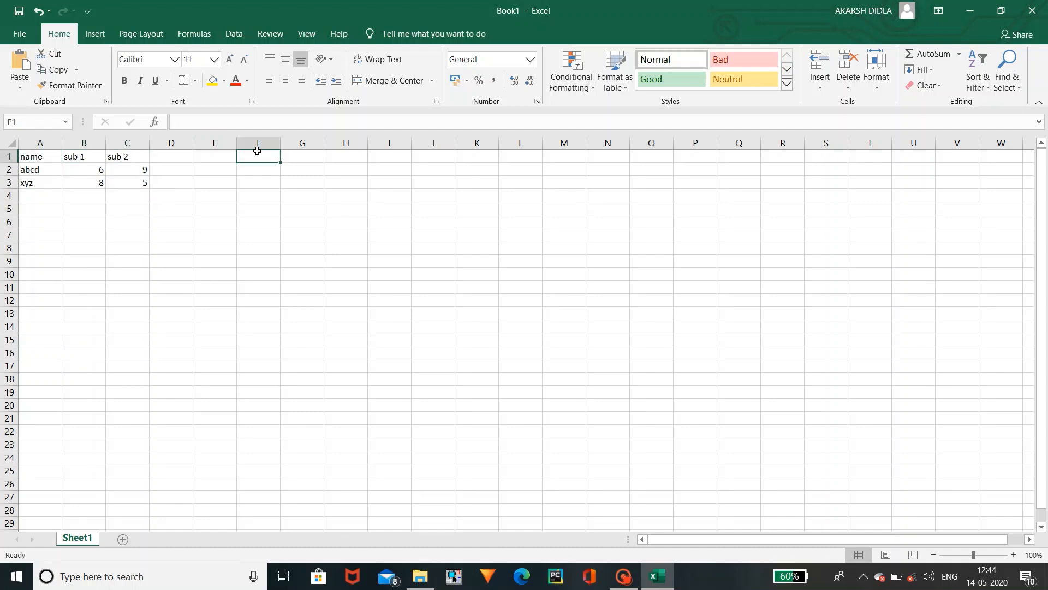
{"action": "left_click", "coordinate": [85, 145]}
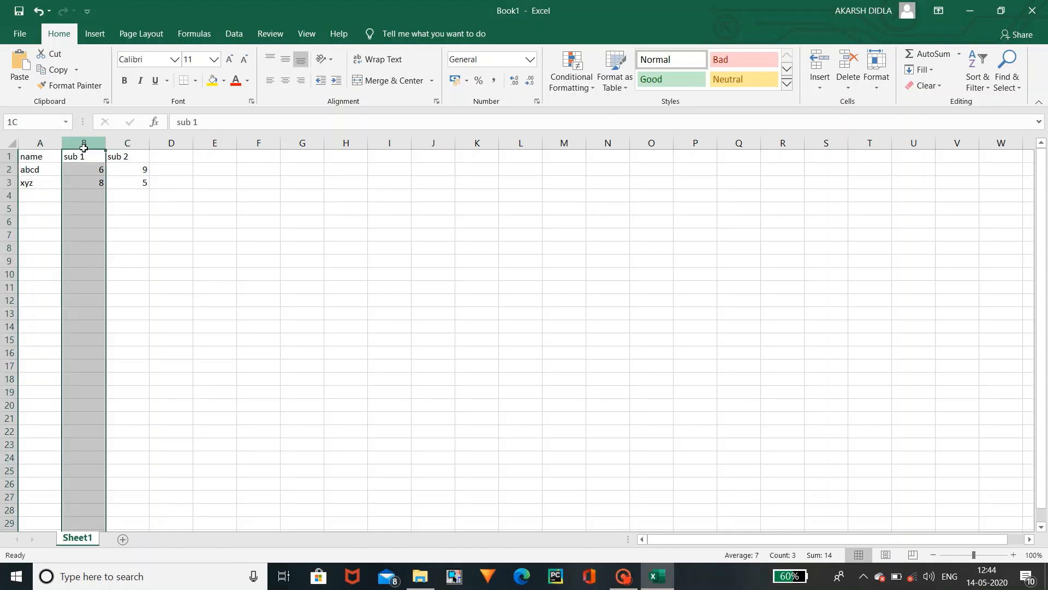
{"action": "left_click", "coordinate": [129, 155]}
- Cut the text "sub 1" out of cell B1 and paste it into cell C6
{"action": "double_click", "coordinate": [86, 156]}
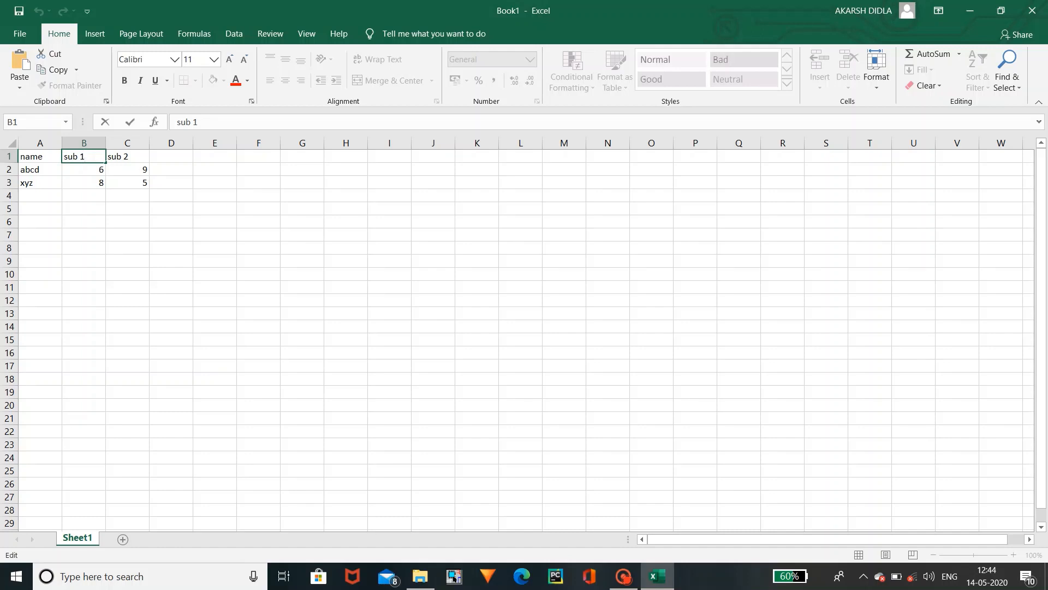
{"action": "key", "text": "shift+Left"}
{"action": "key", "text": "shift+Left"}
{"action": "key", "text": "BackSpace"}
{"action": "left_click", "coordinate": [115, 218]}
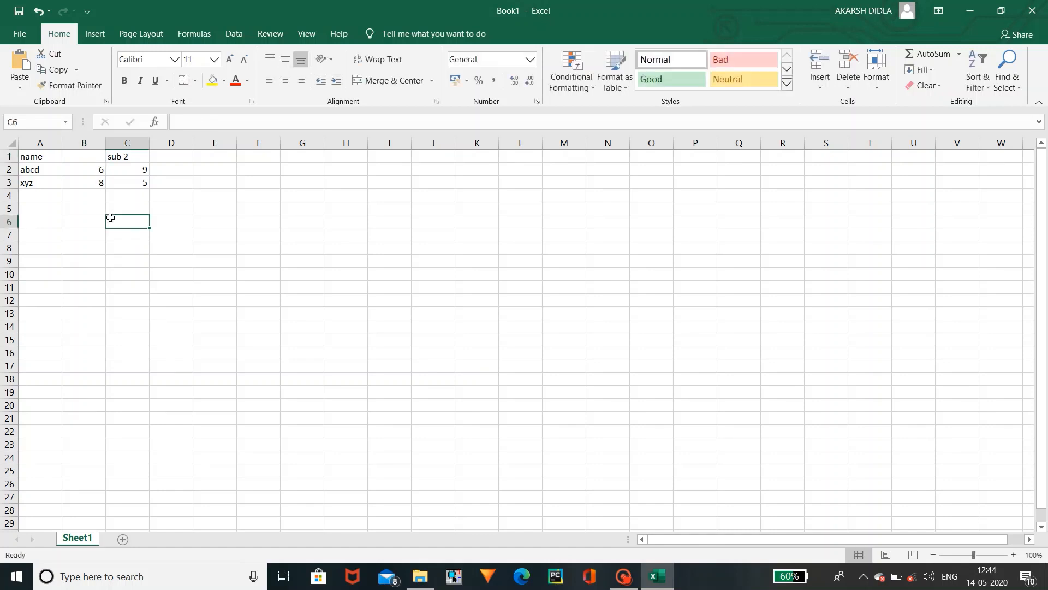
{"action": "type", "text": "sub 1"}
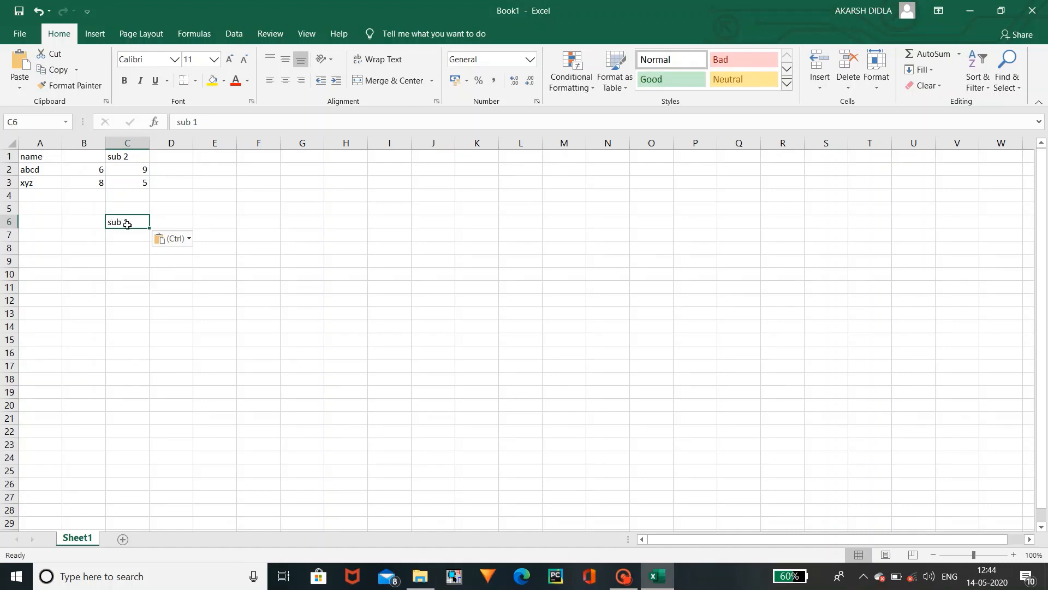
- Move the text "sub 1" from cell C6 back into the header cell B1
{"action": "double_click", "coordinate": [134, 223]}
{"action": "key", "text": "shift+Left"}
{"action": "key", "text": "shift+Left"}
{"action": "key", "text": "shift+Left"}
{"action": "key", "text": "shift+Left"}
{"action": "key", "text": "shift+Left"}
{"action": "key", "text": "ctrl+c"}
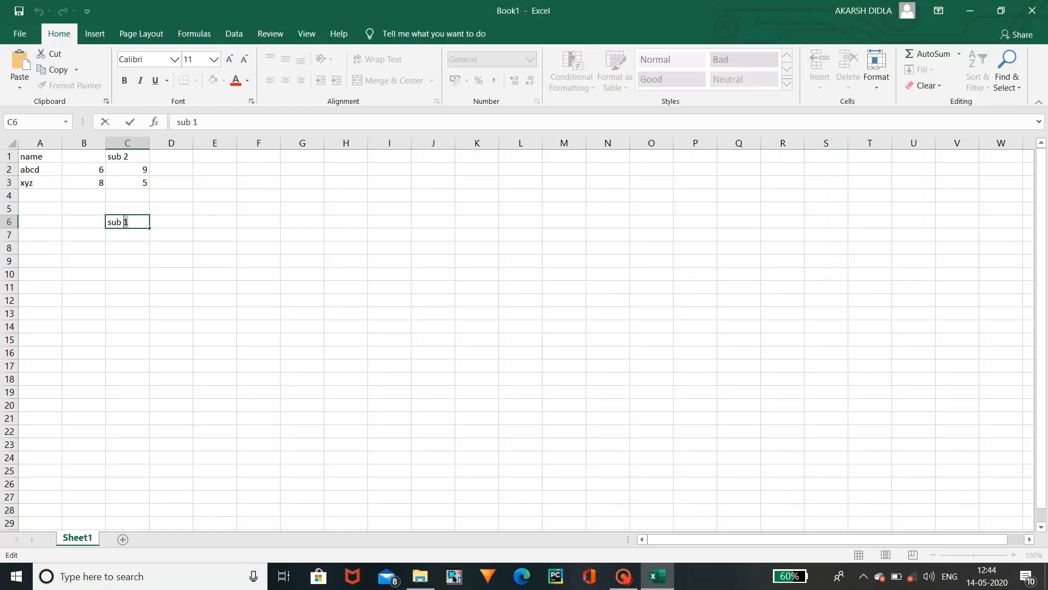
{"action": "key", "text": "BackSpace"}
{"action": "left_click", "coordinate": [91, 153]}
{"action": "key", "text": "ctrl+v"}
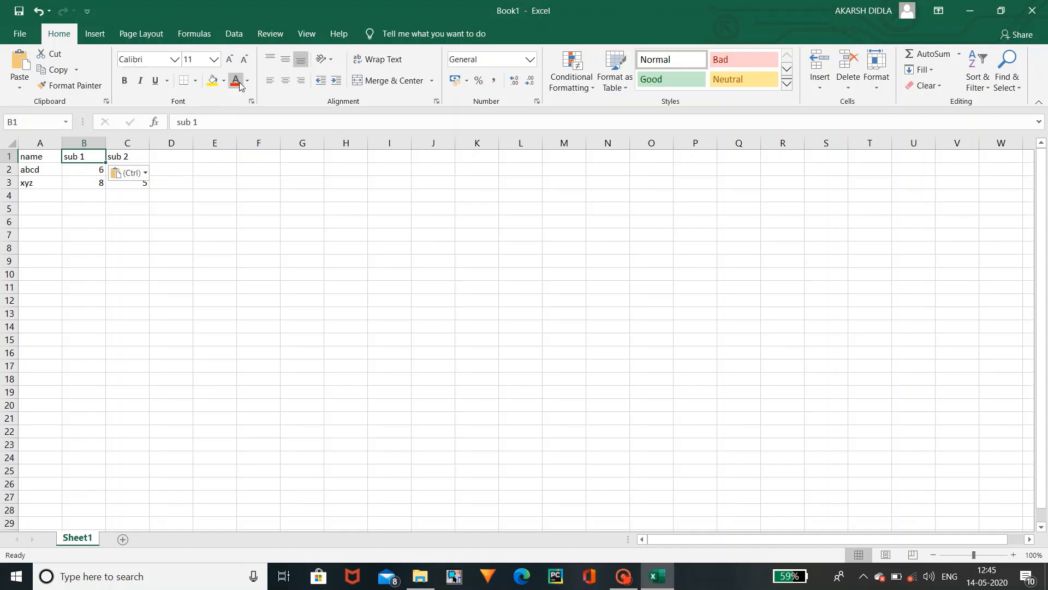
- Try increasing and decreasing the font size of the sub 1 header in cell B1
{"action": "left_click", "coordinate": [230, 60]}
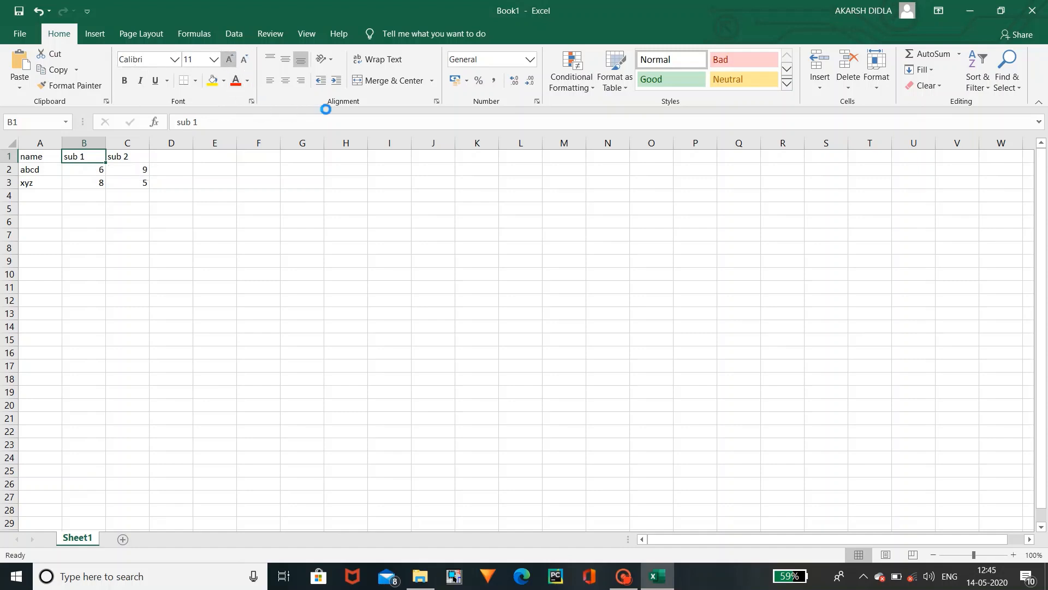
{"action": "left_click", "coordinate": [243, 63]}
{"action": "left_click", "coordinate": [243, 64]}
- Center-align the sub 1 header in B1, trying right alignment on it too, and center the sub 2 header in C1
{"action": "left_click", "coordinate": [285, 80]}
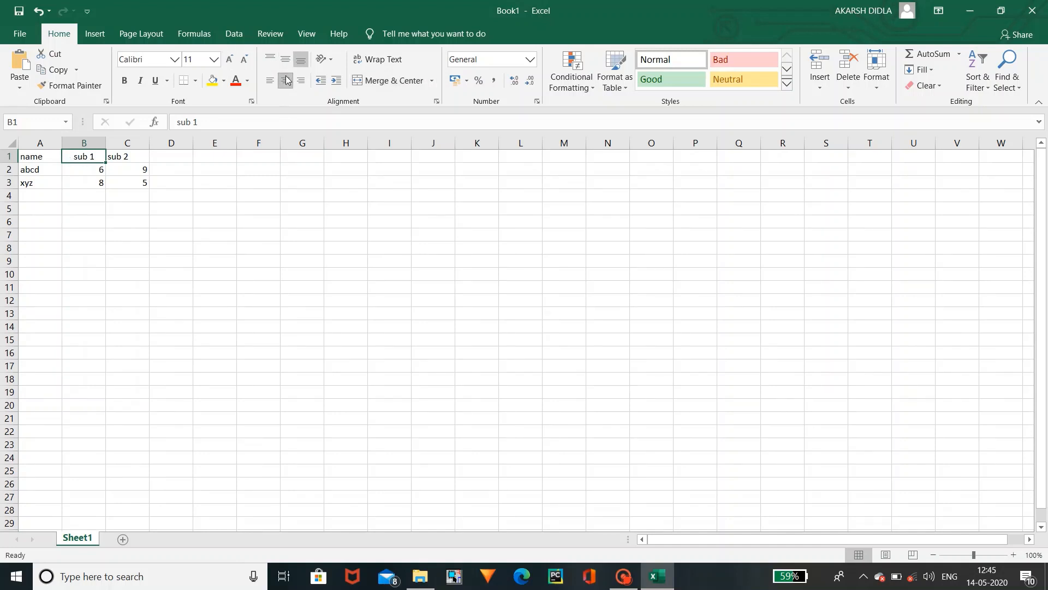
{"action": "left_click", "coordinate": [286, 80]}
{"action": "left_click", "coordinate": [302, 81]}
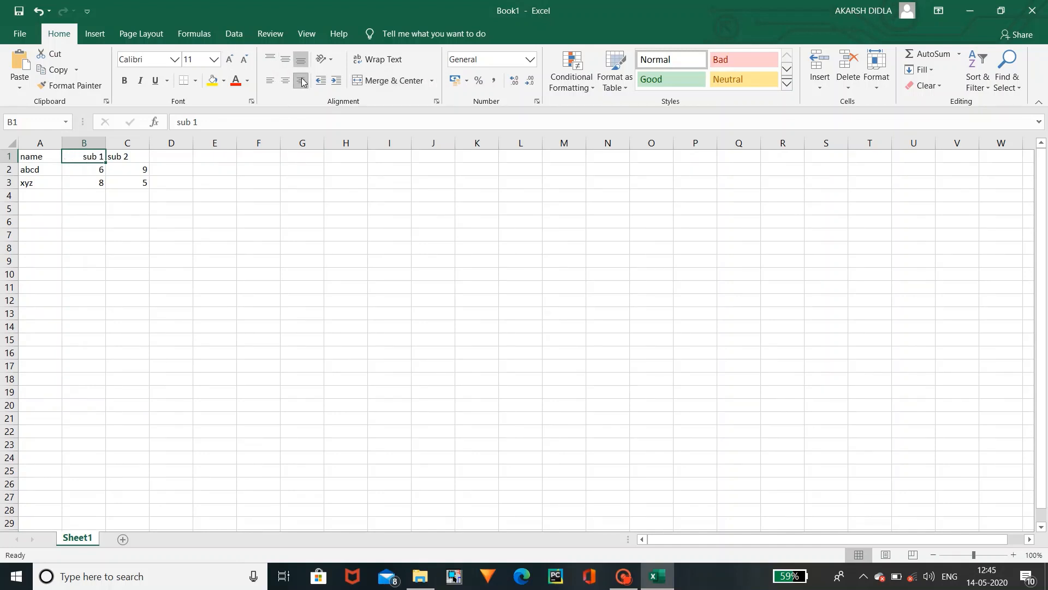
{"action": "left_click", "coordinate": [286, 80]}
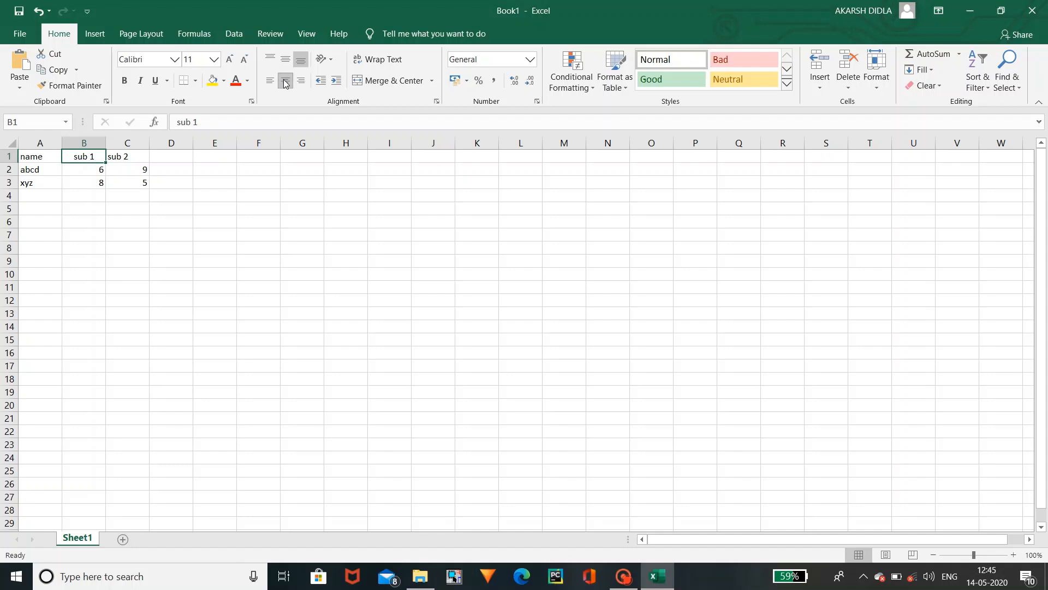
{"action": "left_click", "coordinate": [133, 159]}
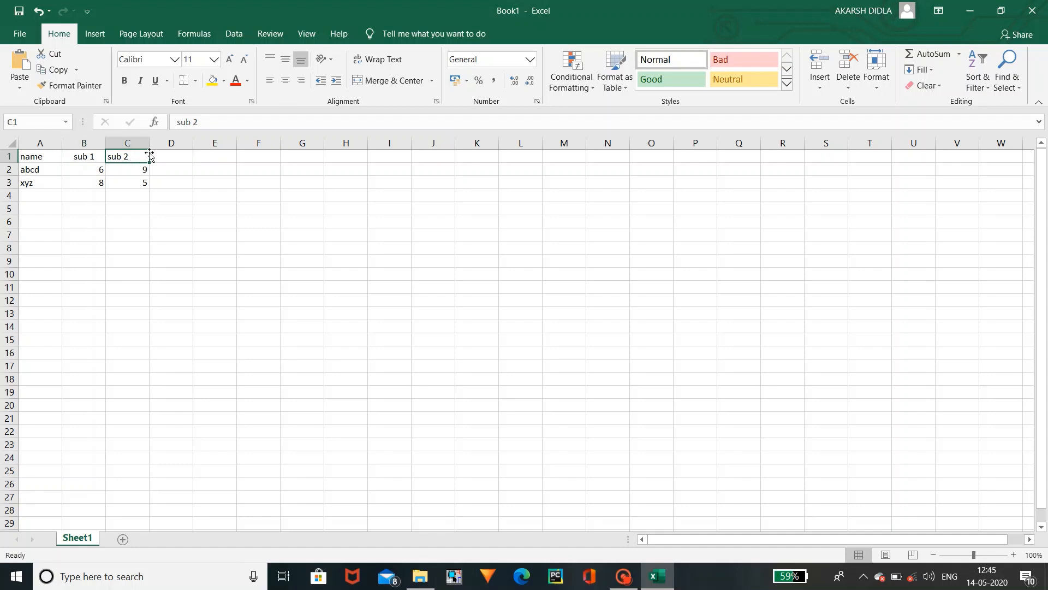
{"action": "left_click", "coordinate": [285, 82]}
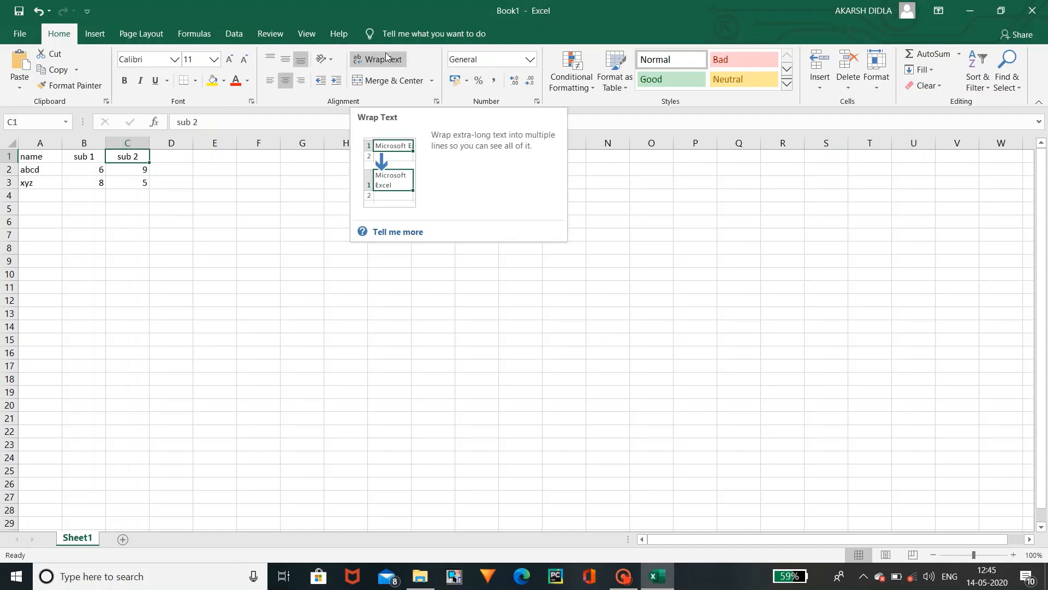
- Enter the long sample text "kjkjahkjsgkjvbkvkjavkjvkjvkjddc" in cell F1
{"action": "left_click", "coordinate": [269, 155]}
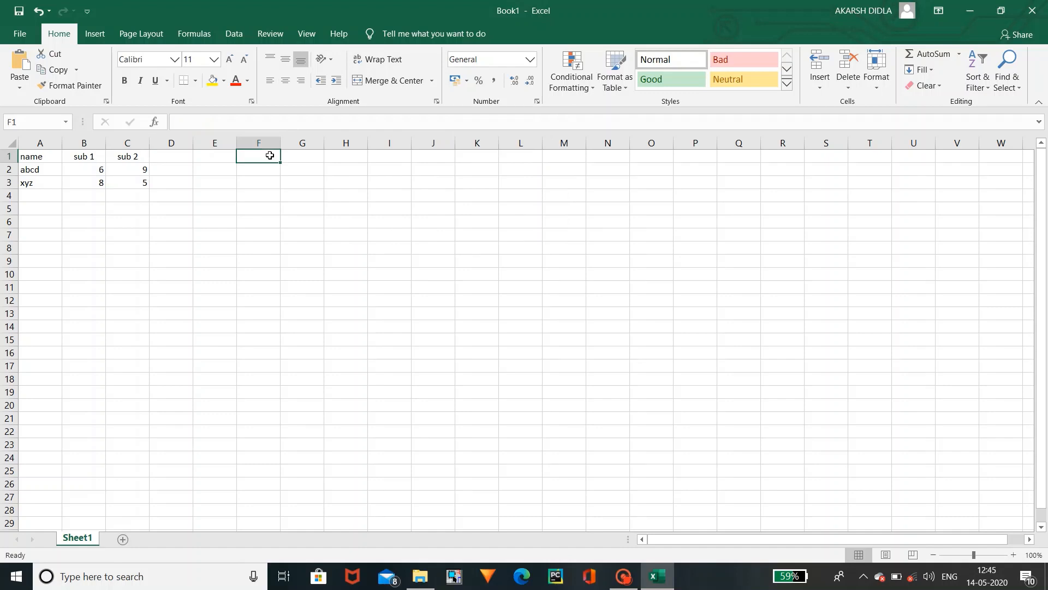
{"action": "type", "text": "kjkjahkjsgkjvbk"}
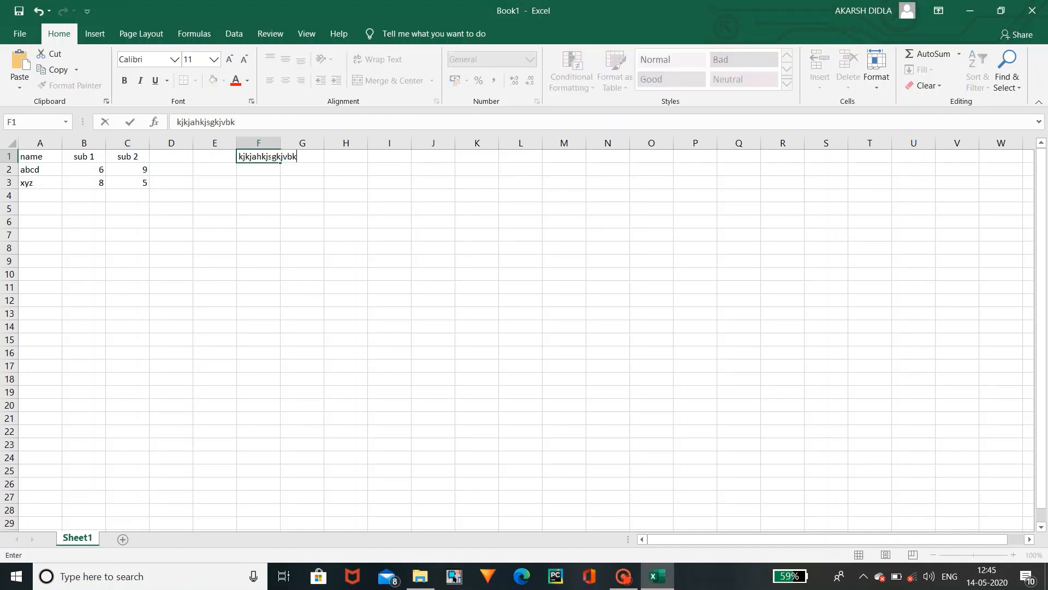
{"action": "type", "text": "vkjavkjvkjvkjddc"}
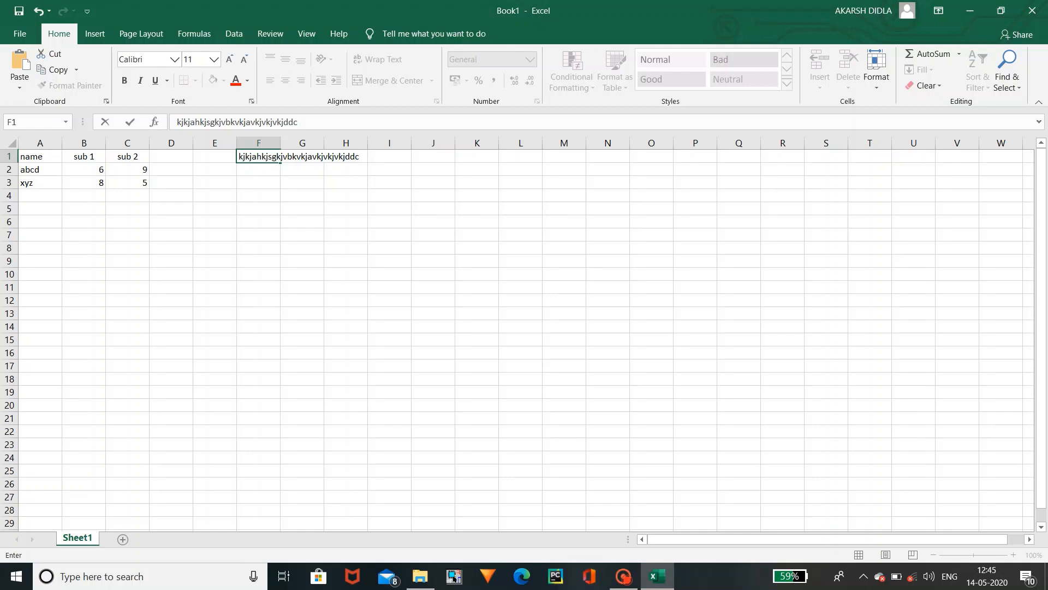
{"action": "left_click", "coordinate": [302, 143]}
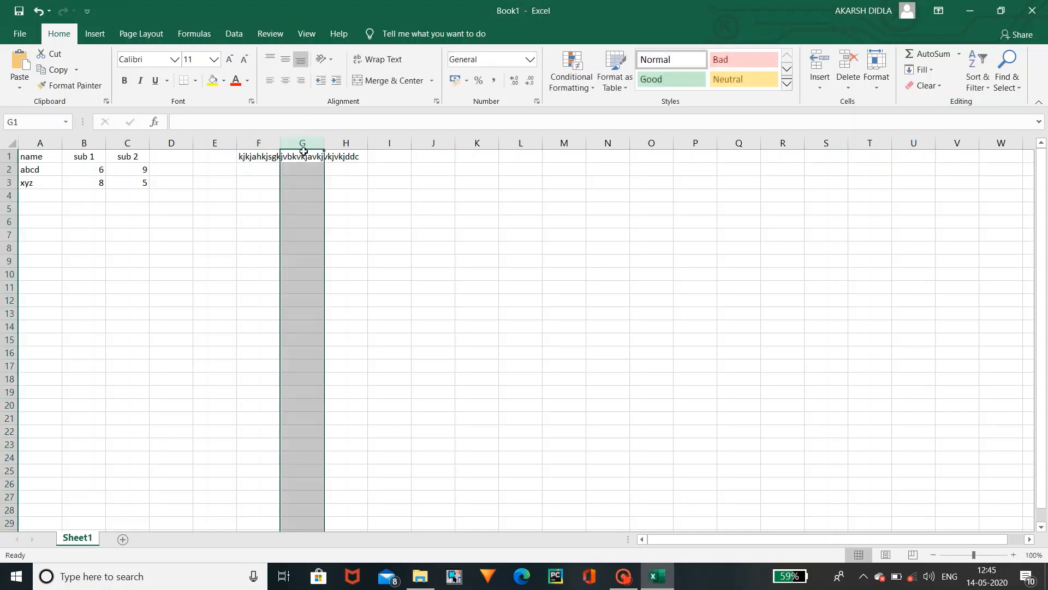
{"action": "left_click", "coordinate": [357, 158]}
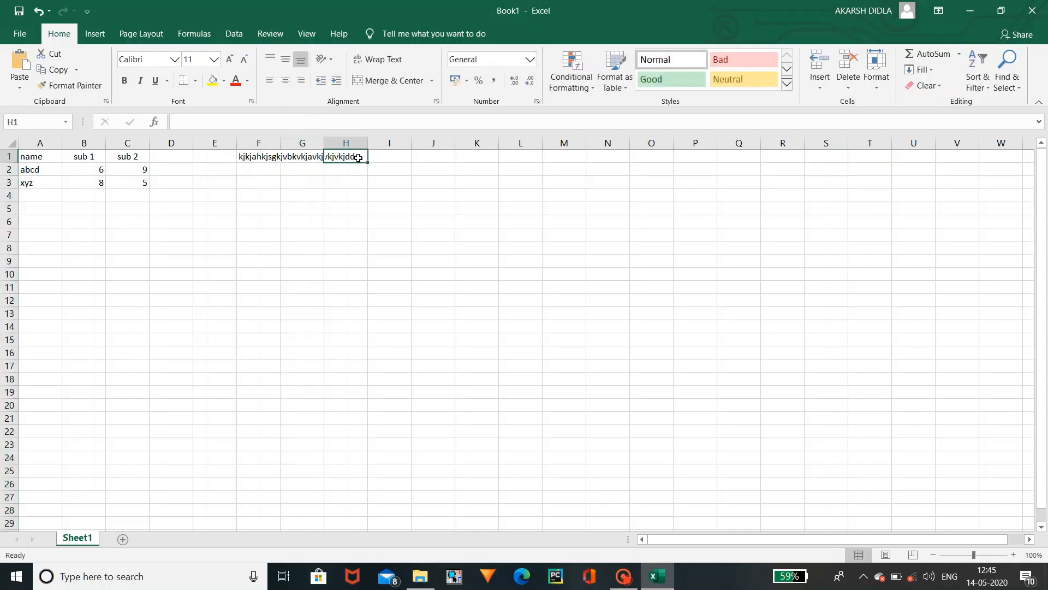
- Wrap the long text in cell F1 onto multiple lines, and clear the cell's contents
{"action": "left_click", "coordinate": [260, 158]}
{"action": "left_click", "coordinate": [377, 58]}
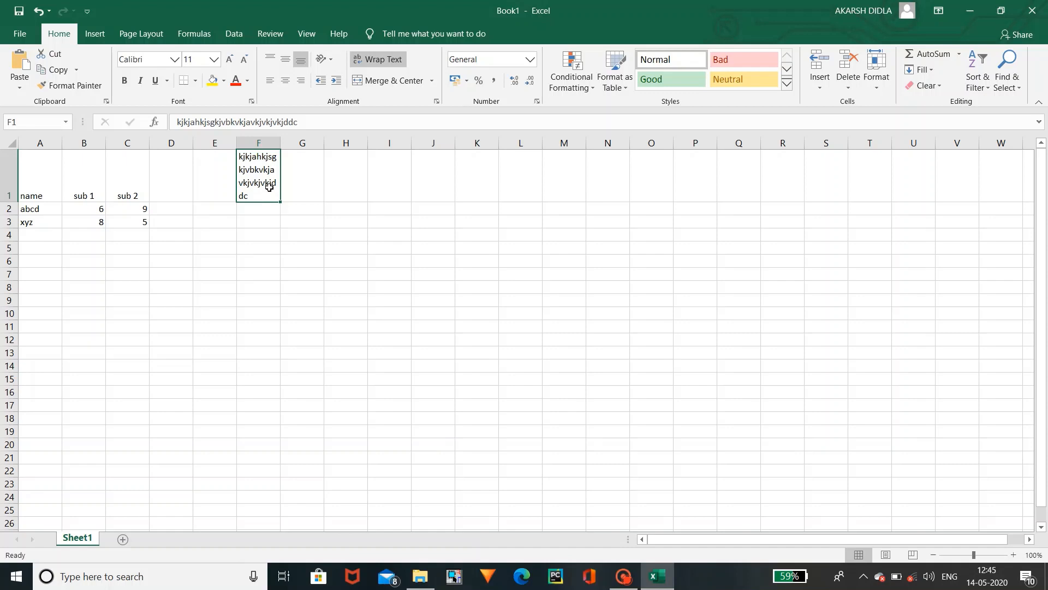
{"action": "key", "text": "BackSpace"}
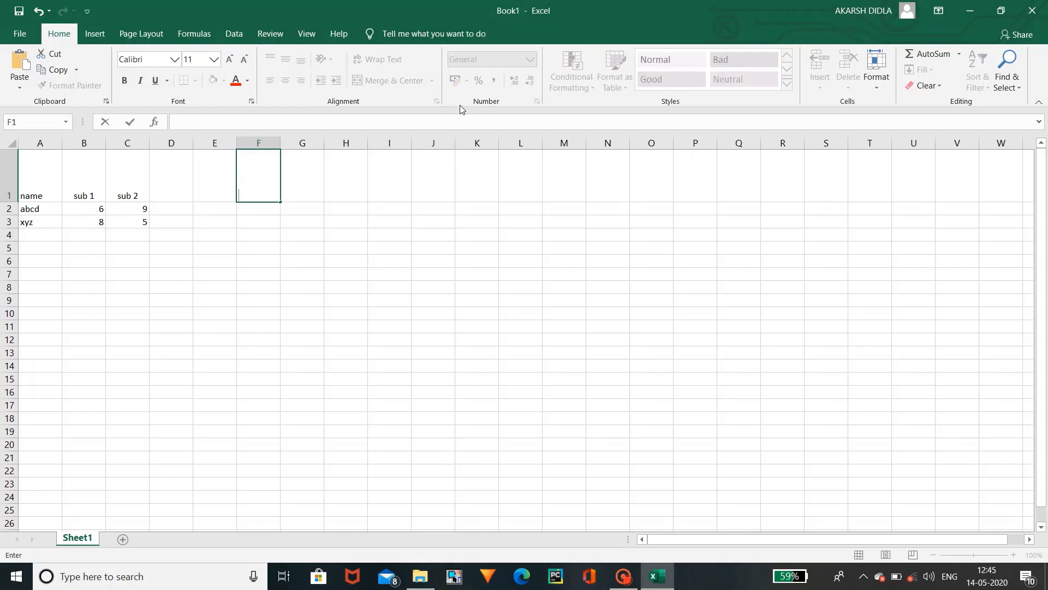
- Add three decimal places to the mark in cell C3 and remove them again
{"action": "left_click_drag", "start_coordinate": [136, 185], "coordinate": [137, 184]}
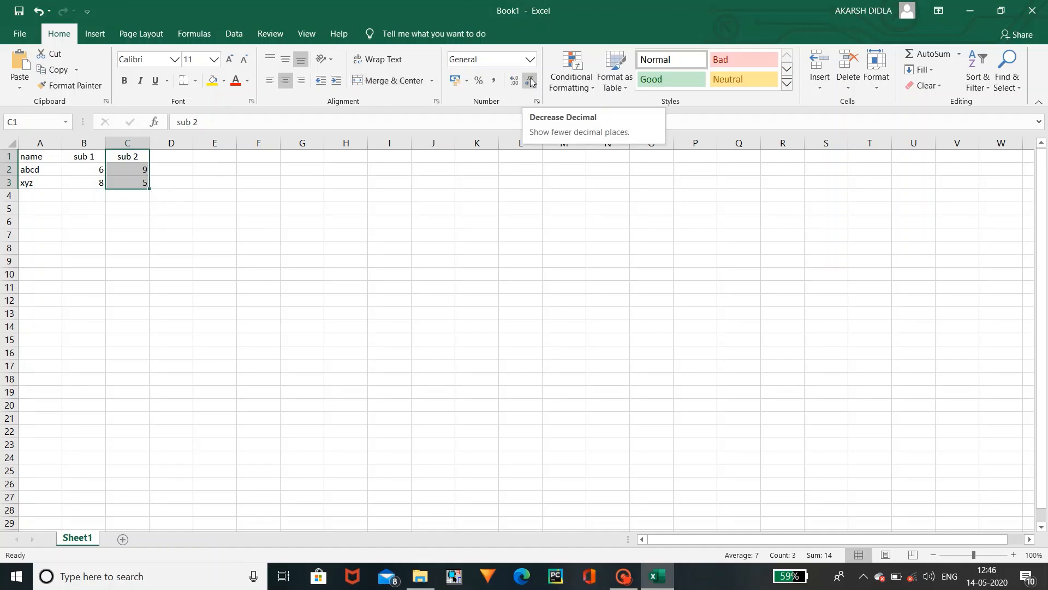
{"action": "left_click", "coordinate": [137, 185]}
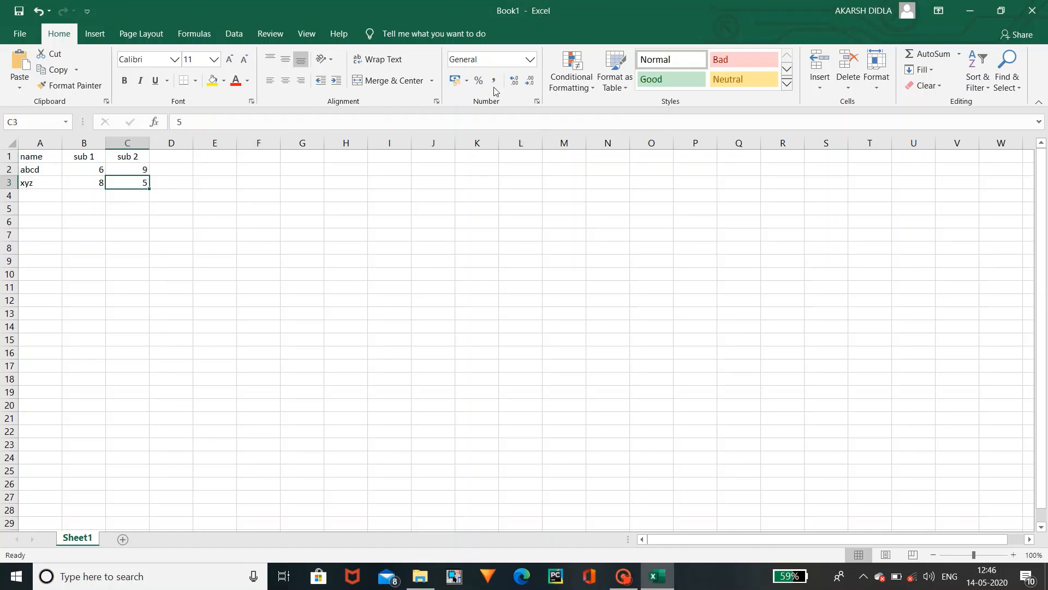
{"action": "left_click", "coordinate": [514, 81]}
{"action": "left_click", "coordinate": [514, 81]}
{"action": "left_click", "coordinate": [513, 81]}
{"action": "left_click", "coordinate": [529, 81]}
{"action": "left_click", "coordinate": [528, 81]}
{"action": "left_click", "coordinate": [528, 81]}
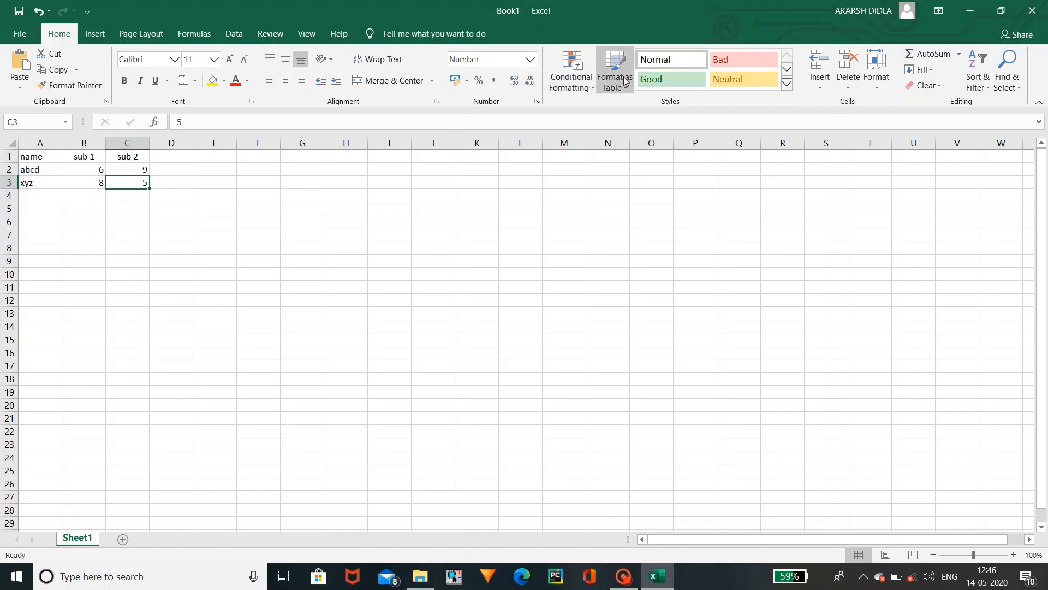
- Apply the Bad cell style to the mark in C3 and the Good style to the mark in C2
{"action": "left_click", "coordinate": [647, 79]}
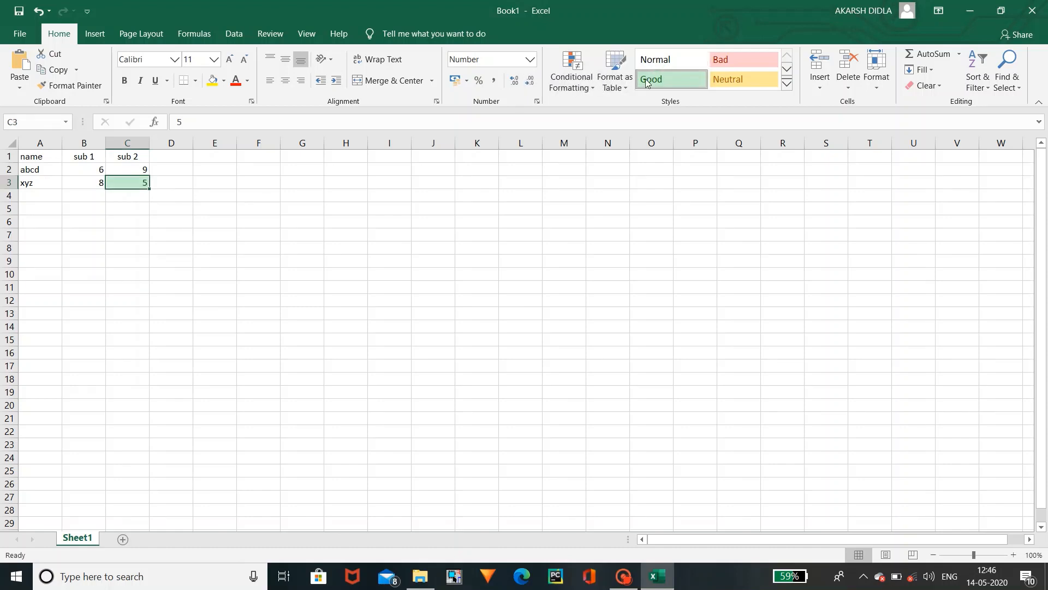
{"action": "left_click", "coordinate": [756, 63]}
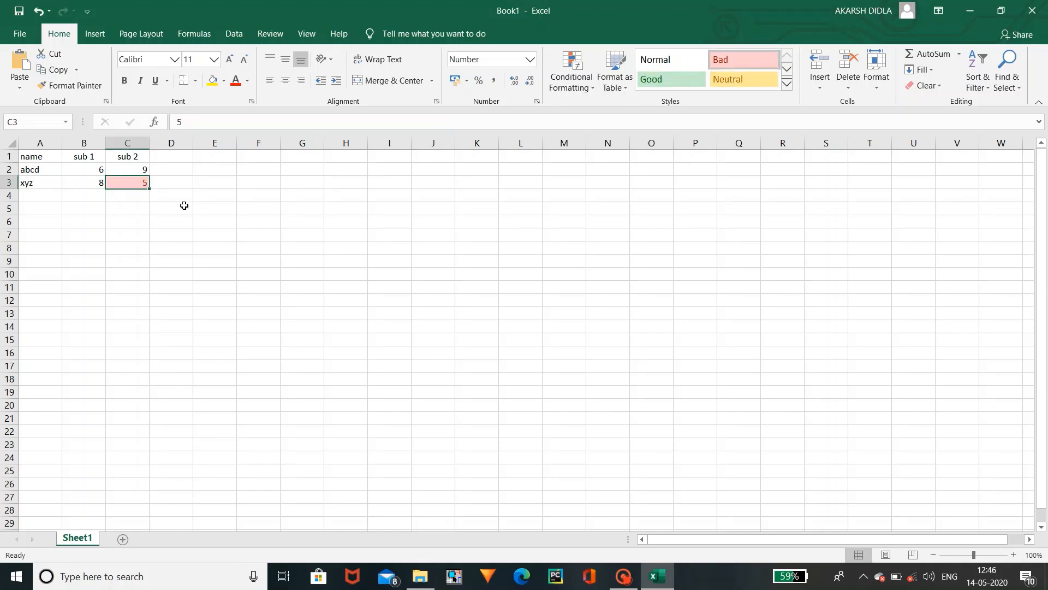
{"action": "left_click", "coordinate": [142, 170]}
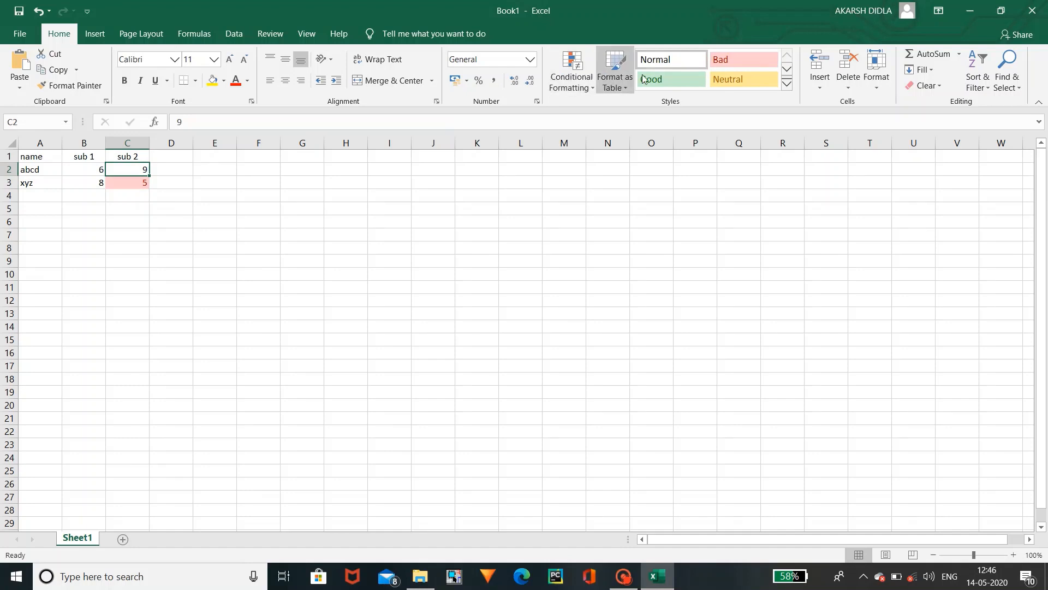
{"action": "left_click", "coordinate": [670, 74]}
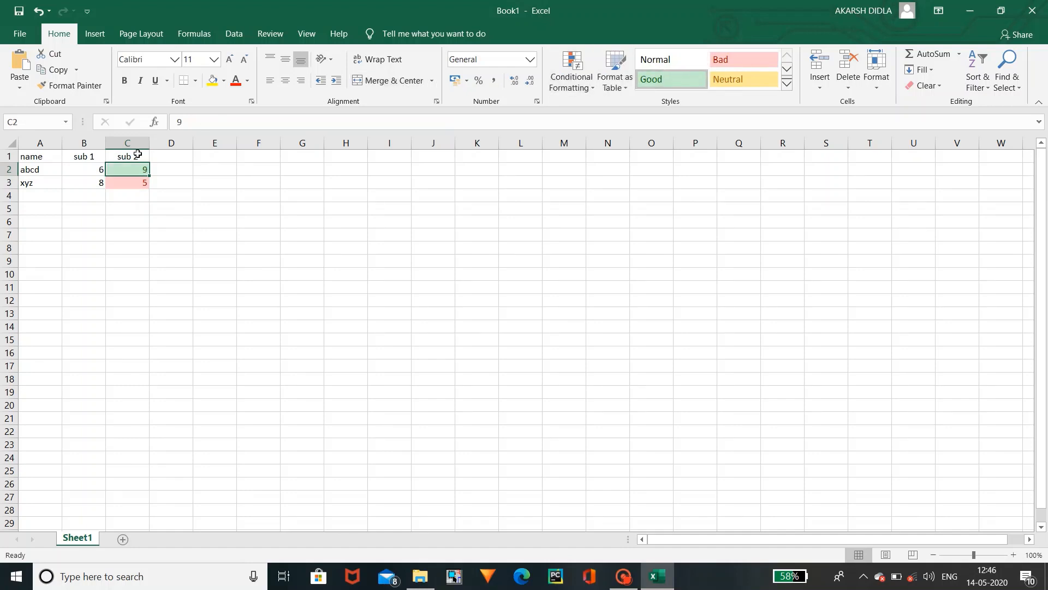
- Fill the value of B2 down into B3 and apply the Neutral cell style to B2:B3
{"action": "left_click", "coordinate": [99, 174]}
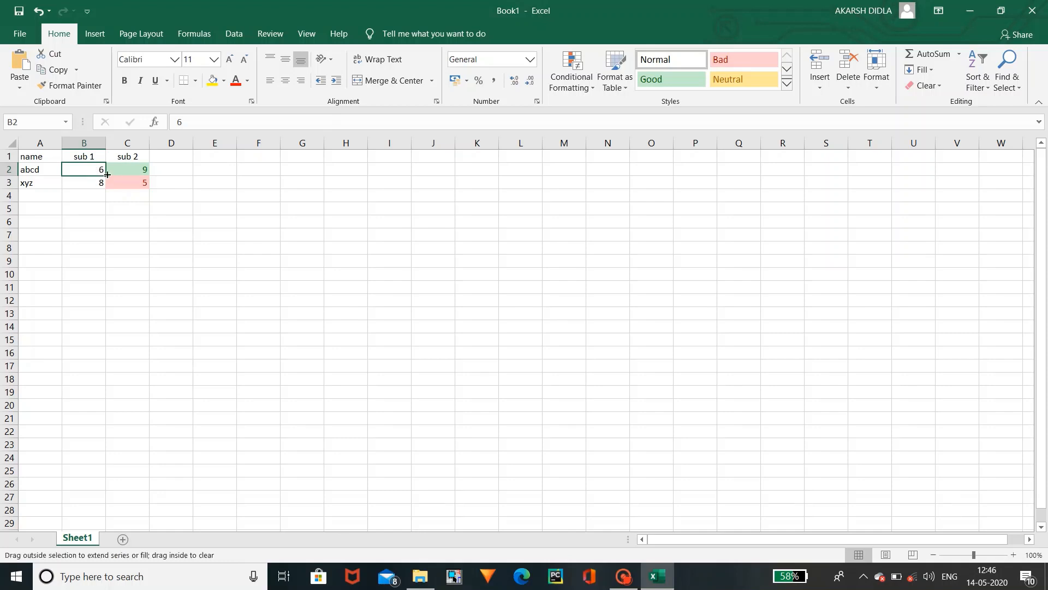
{"action": "left_click_drag", "start_coordinate": [106, 176], "coordinate": [104, 185]}
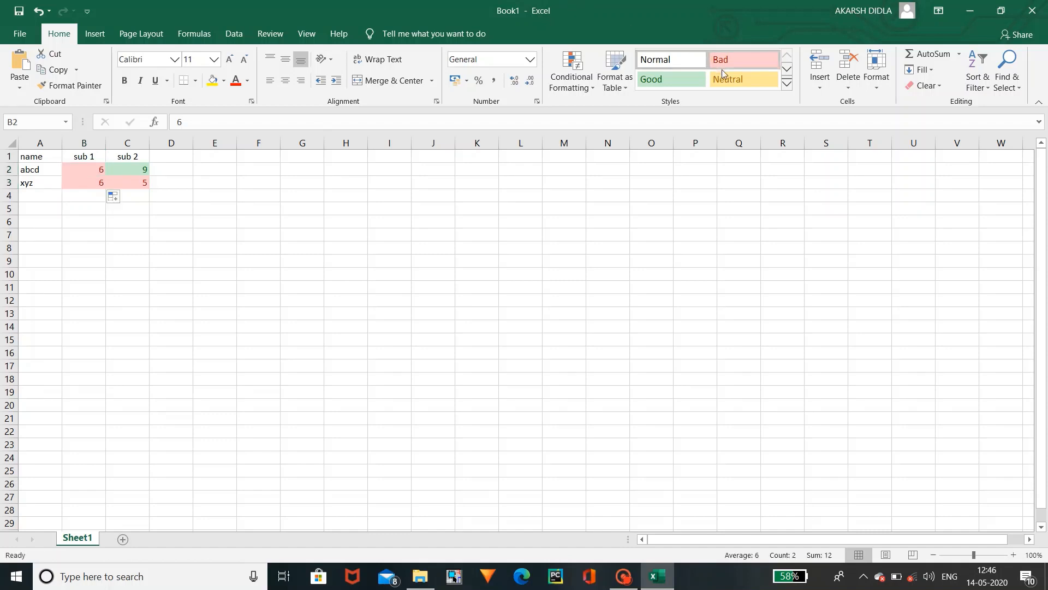
{"action": "left_click", "coordinate": [719, 87]}
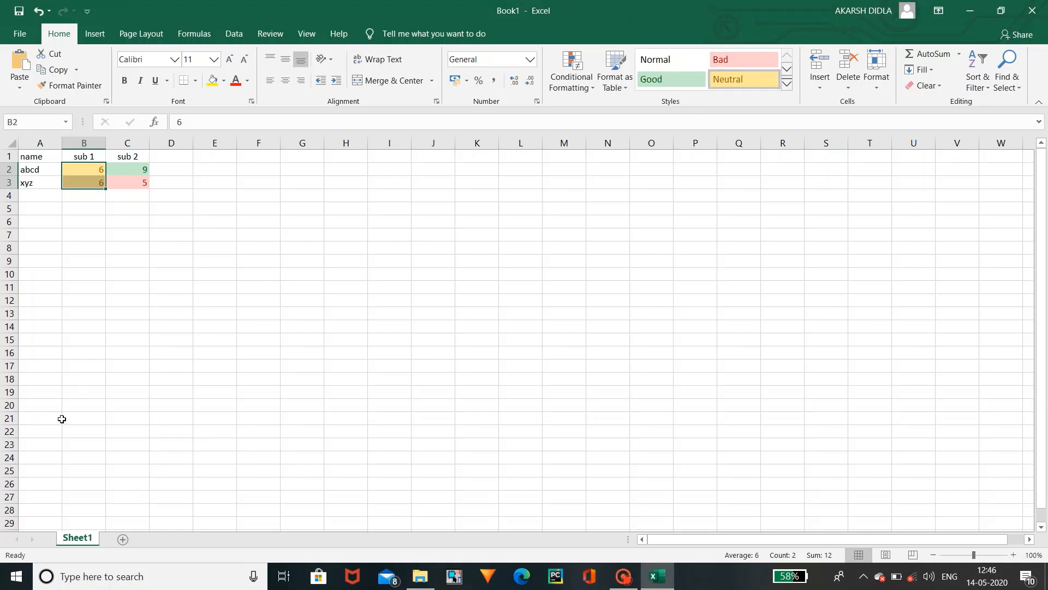
{"action": "left_click", "coordinate": [299, 210]}
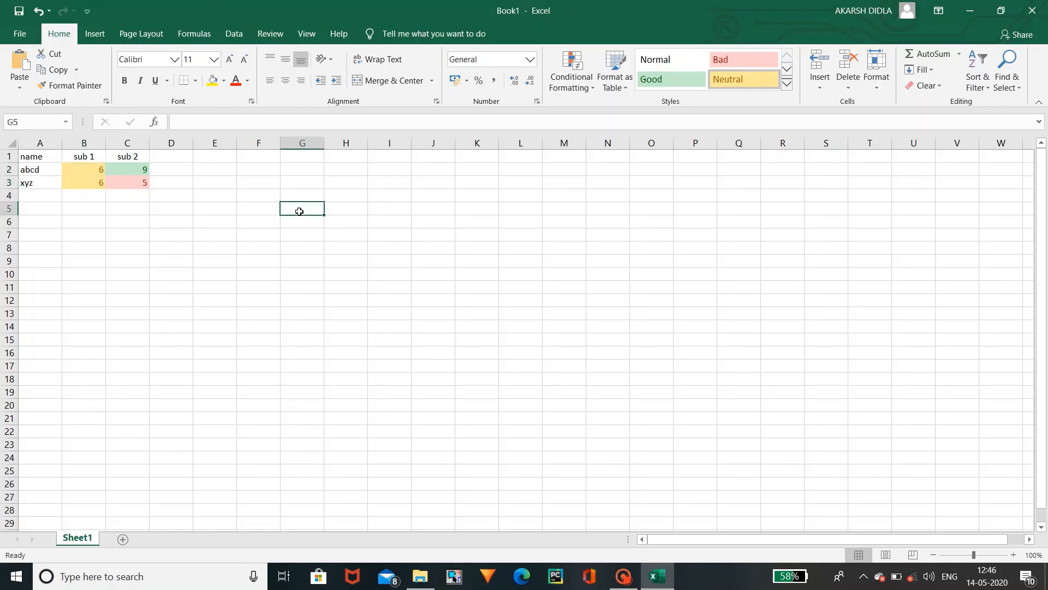
- Enter the sample text "ugkugrf" in cell F5 and delete that cell
{"action": "left_click", "coordinate": [267, 211]}
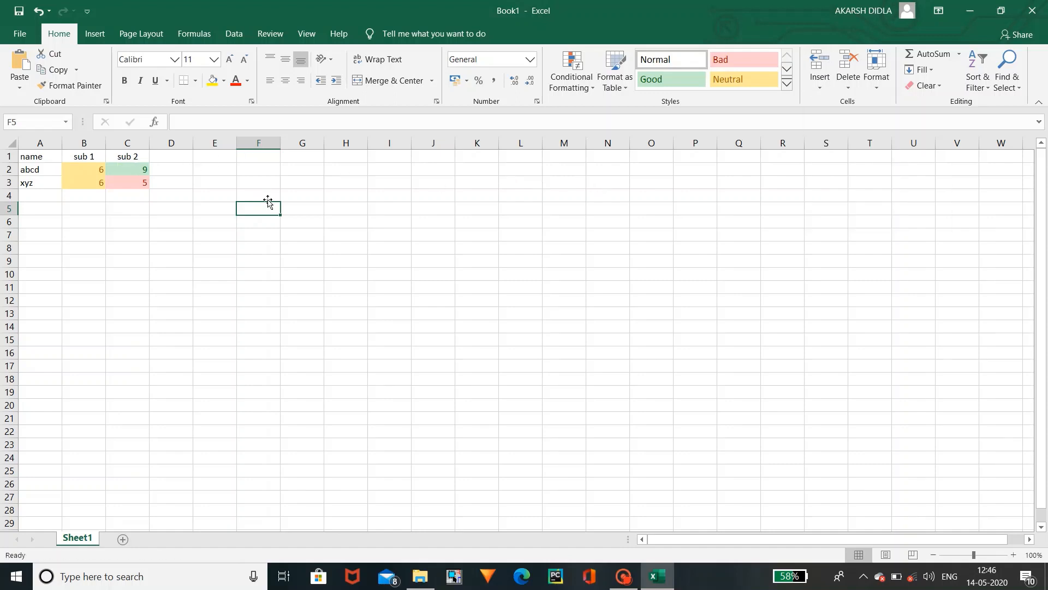
{"action": "type", "text": "ugkugrf"}
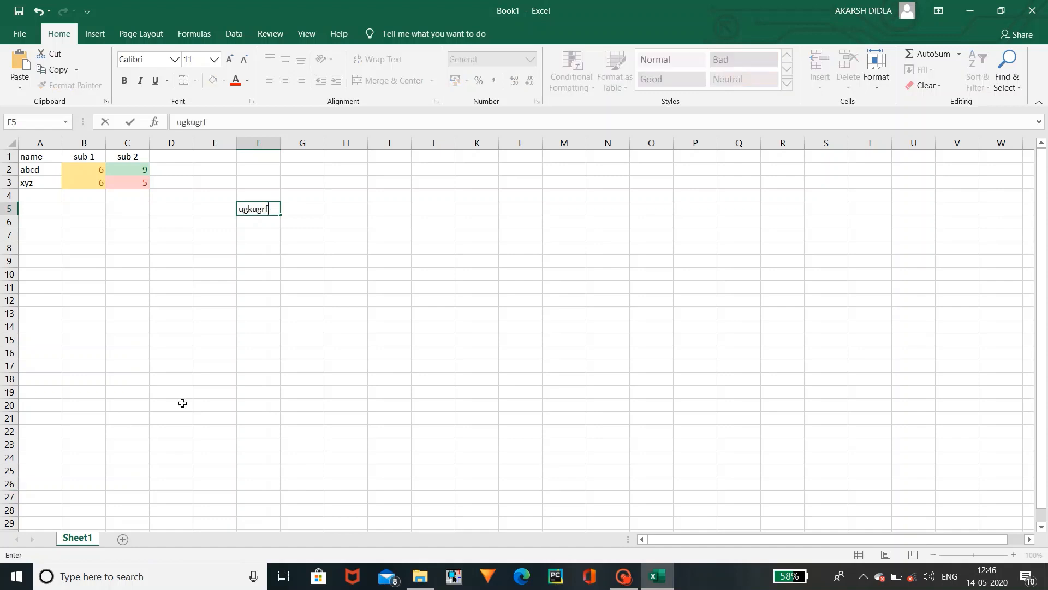
{"action": "left_click", "coordinate": [225, 378]}
{"action": "left_click", "coordinate": [268, 213]}
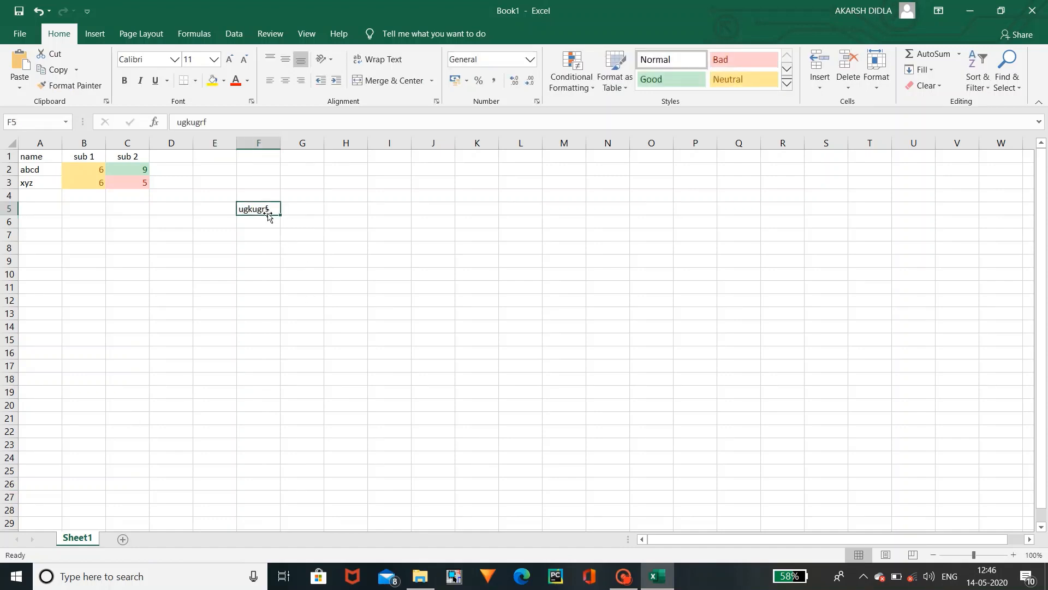
{"action": "left_click", "coordinate": [848, 61]}
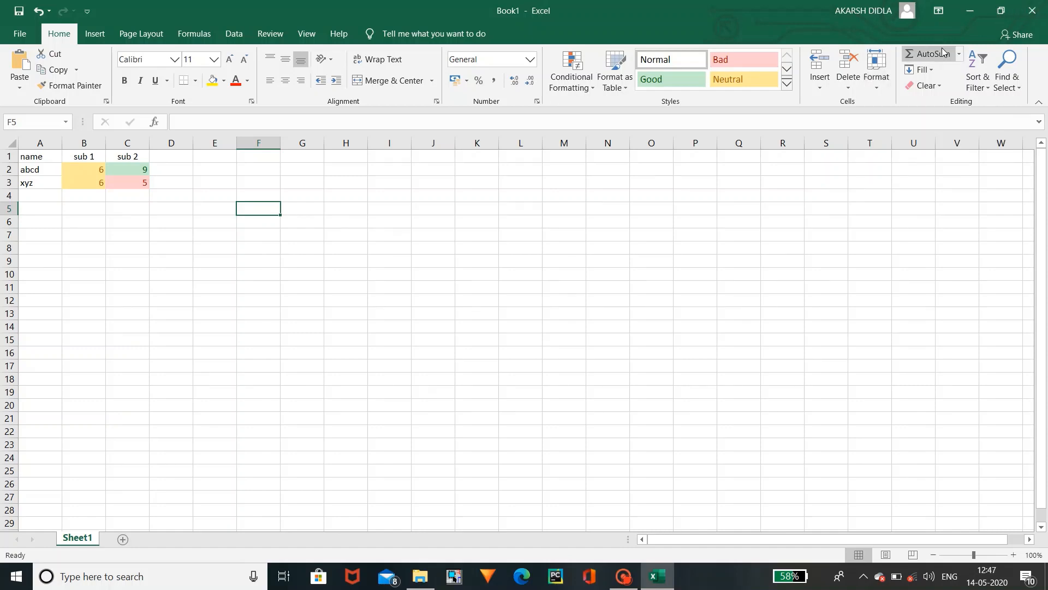
- Total the sub 1 marks in B2:B3 with AutoSum, placing the sum in B4
{"action": "left_click", "coordinate": [91, 171]}
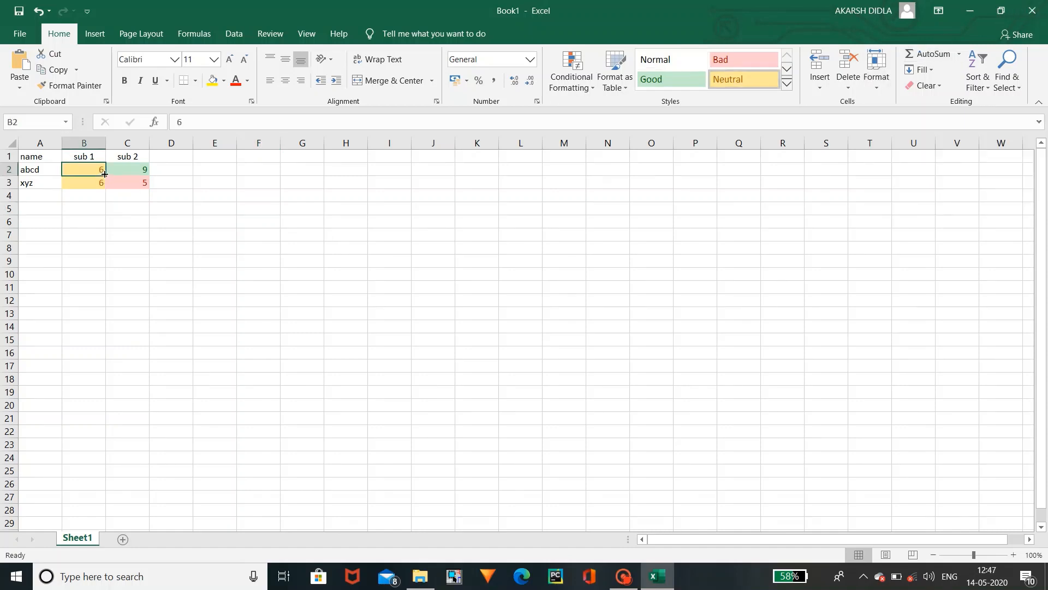
{"action": "left_click_drag", "start_coordinate": [104, 174], "coordinate": [105, 187]}
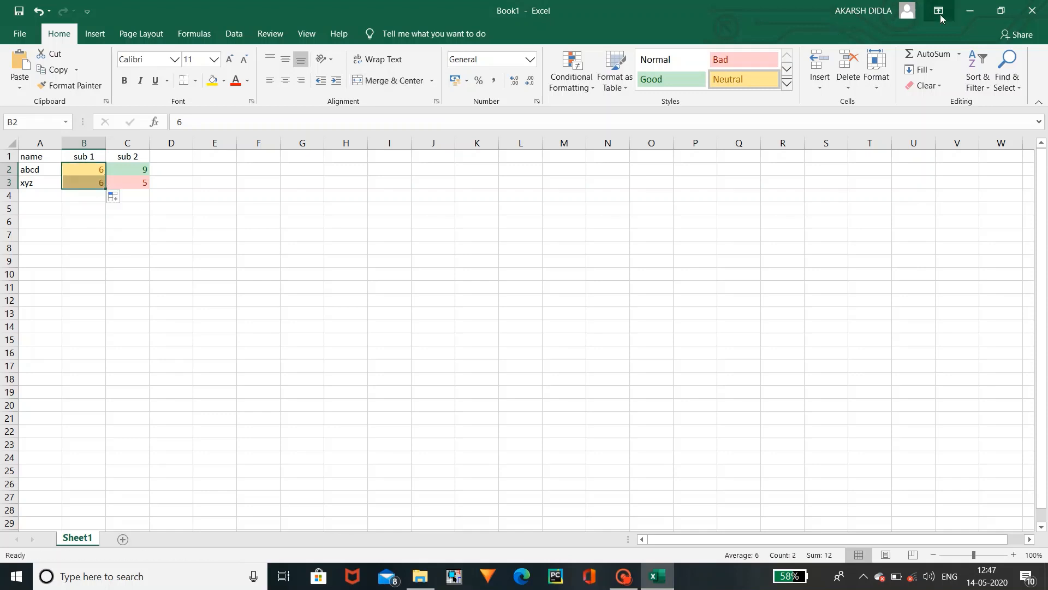
{"action": "left_click", "coordinate": [926, 53]}
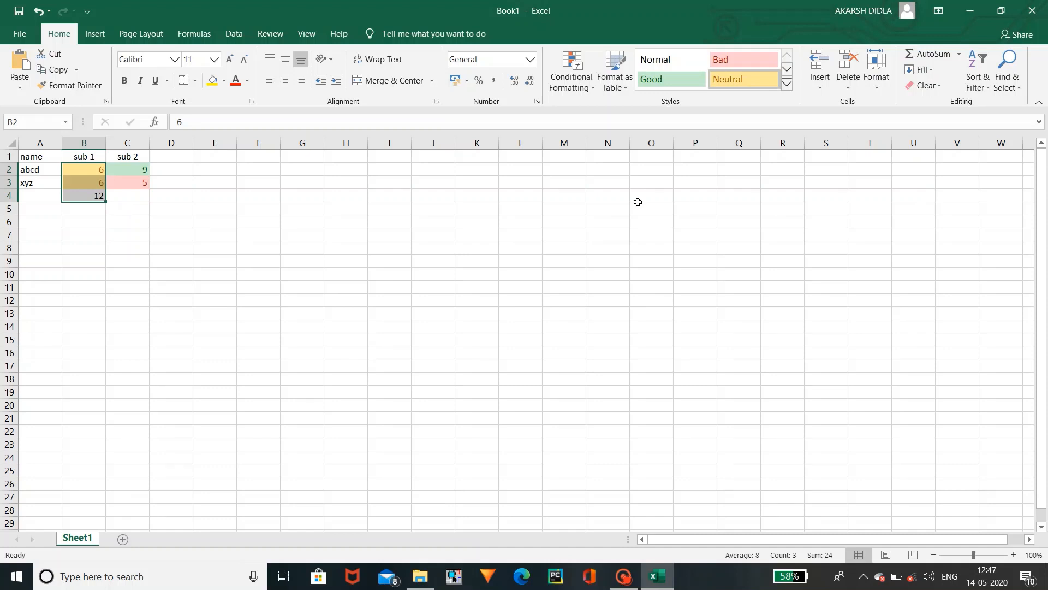
- Total the sub 2 marks in C2:C3 with AutoSum, placing the sum in C4, and check the other AutoSum functions
{"action": "left_click", "coordinate": [145, 170]}
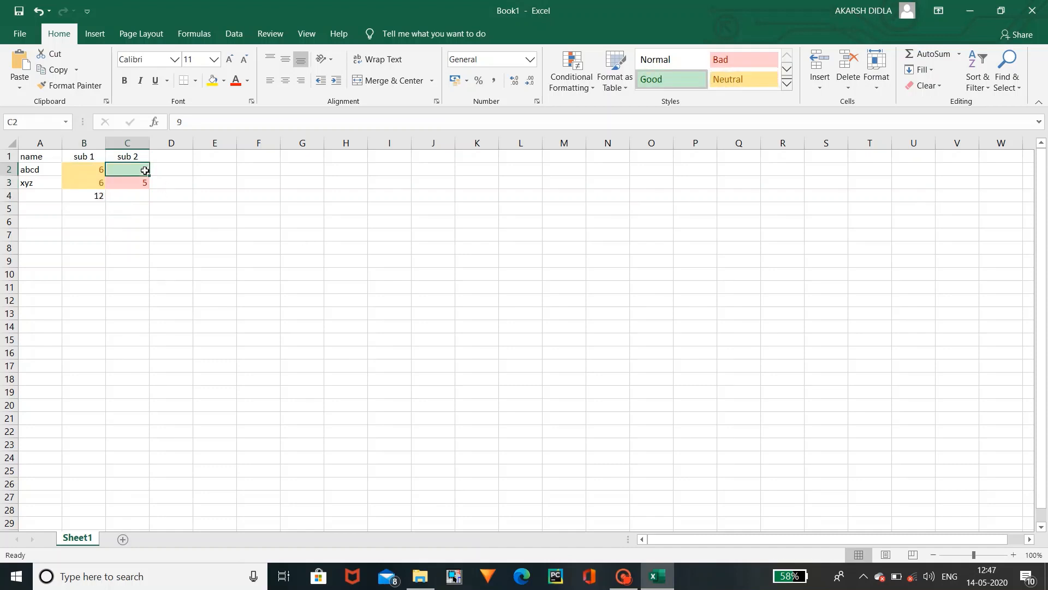
{"action": "key", "text": "shift+Down"}
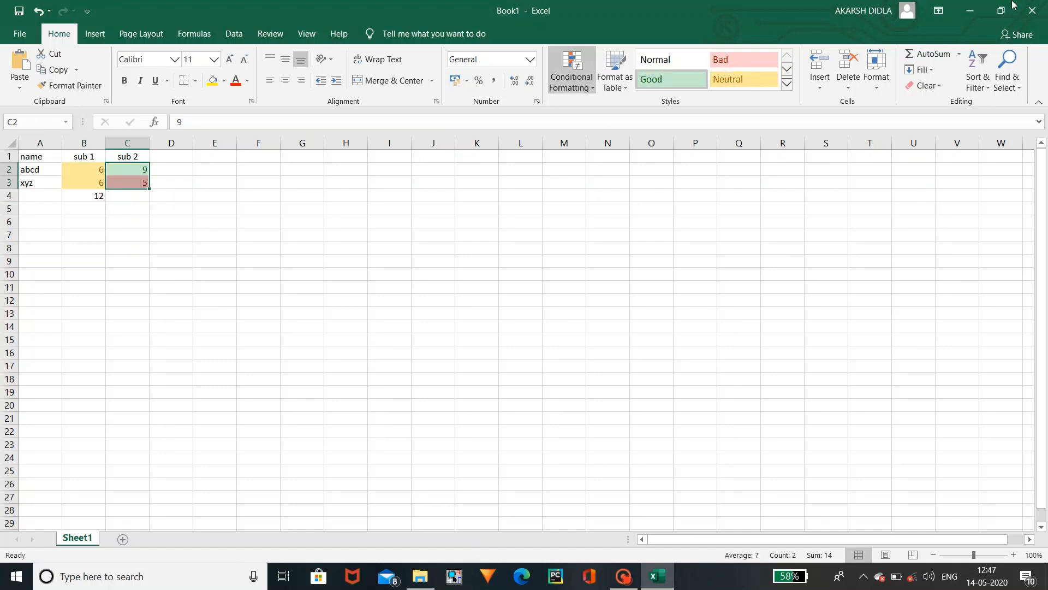
{"action": "left_click", "coordinate": [918, 57]}
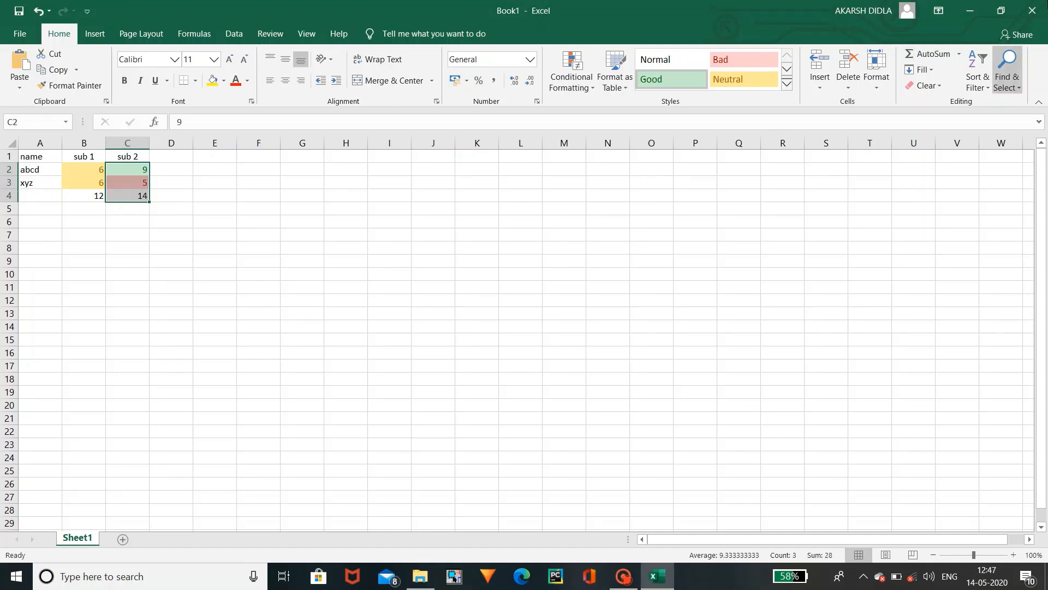
{"action": "left_click", "coordinate": [958, 53]}
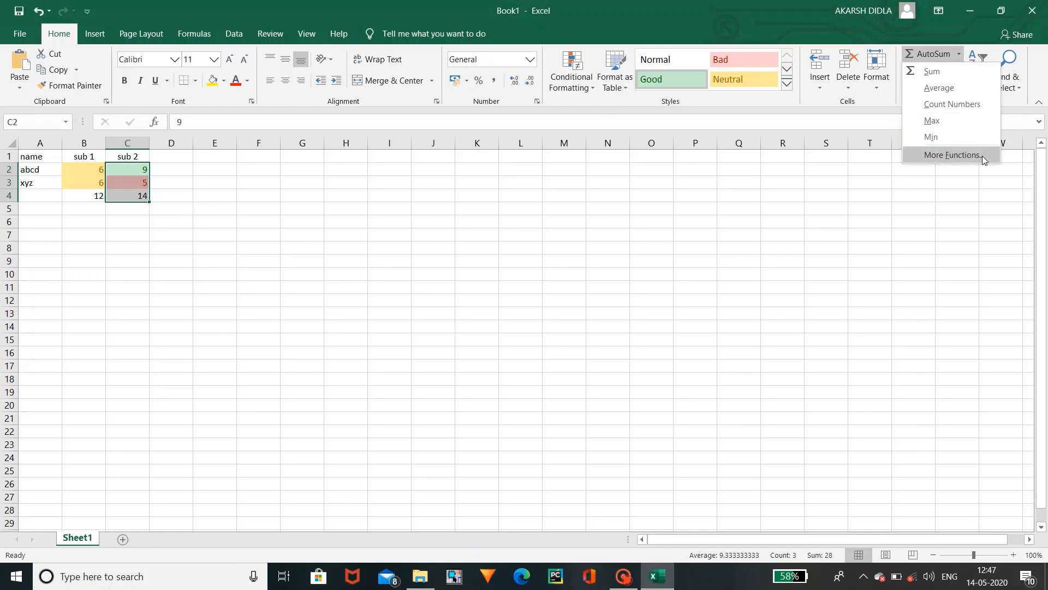
{"action": "left_click", "coordinate": [284, 194]}
{"action": "left_click", "coordinate": [284, 192]}
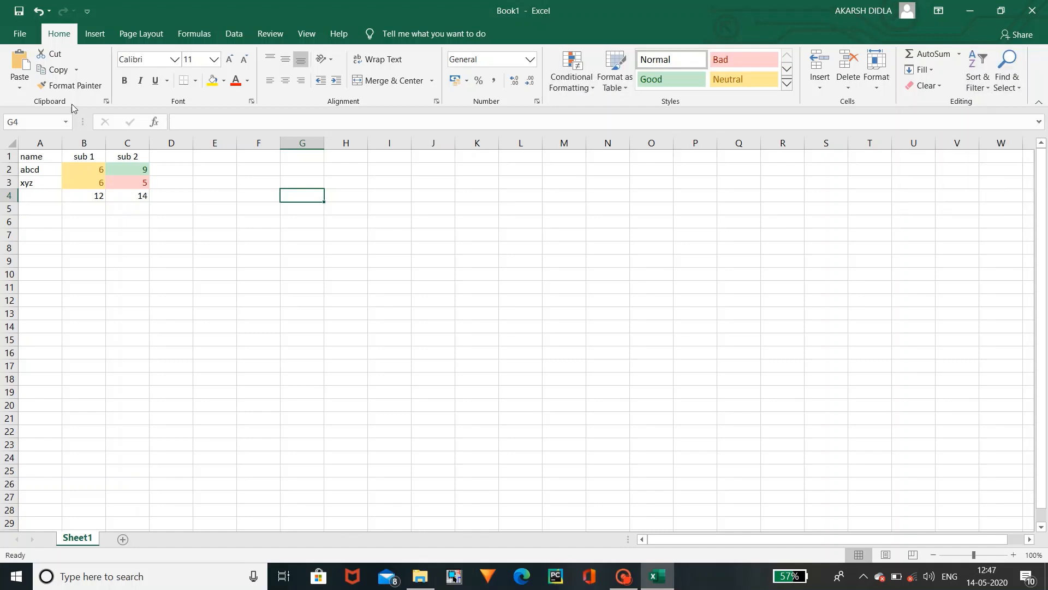
- Apply a page margin preset and set the sheet's page orientation to Landscape
{"action": "left_click", "coordinate": [82, 36]}
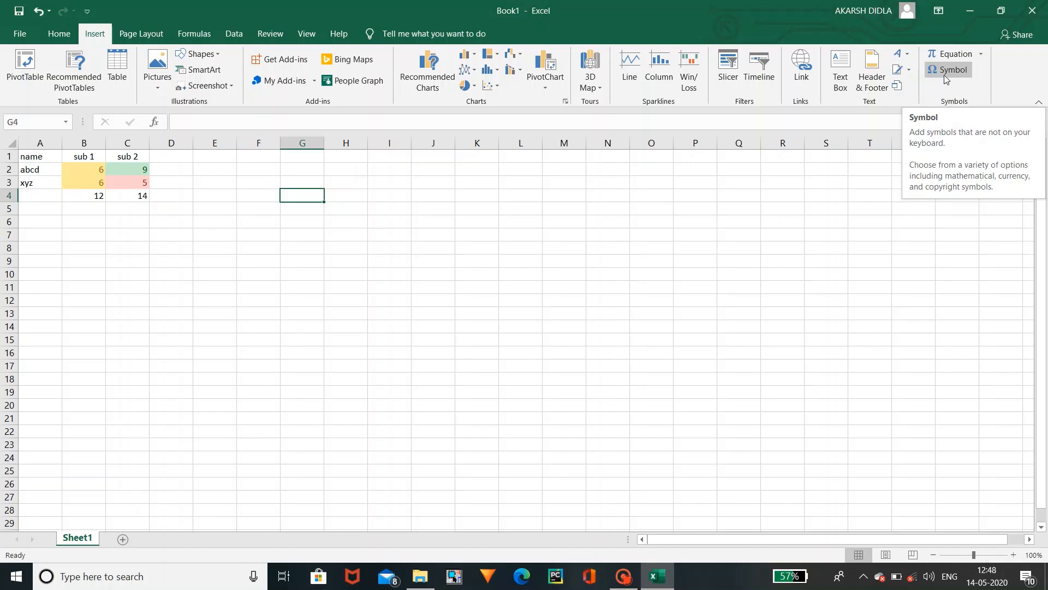
{"action": "left_click", "coordinate": [135, 32]}
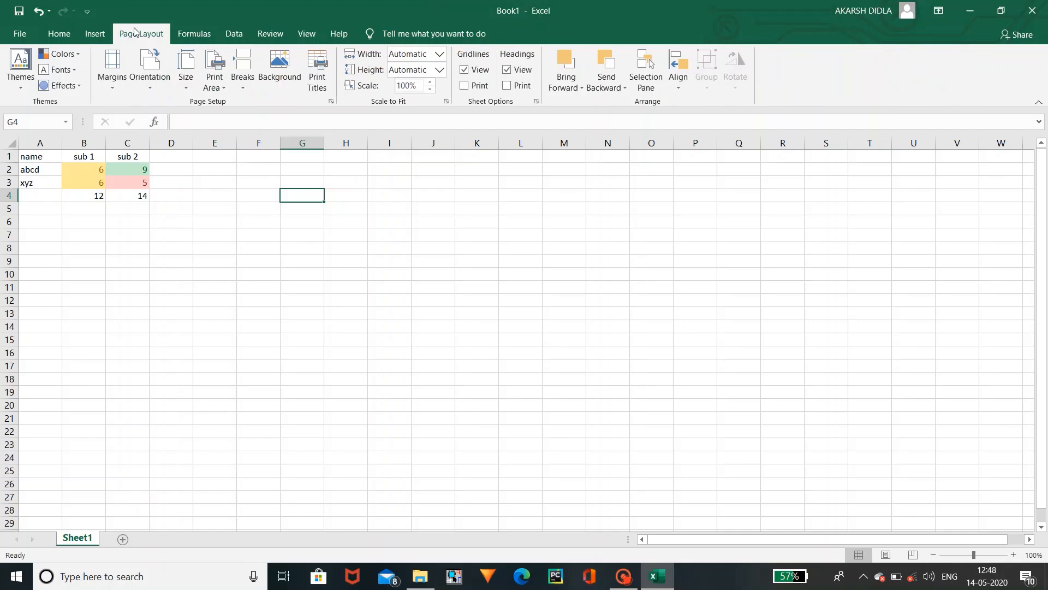
{"action": "left_click", "coordinate": [111, 65]}
{"action": "left_click", "coordinate": [145, 131]}
{"action": "left_click", "coordinate": [155, 74]}
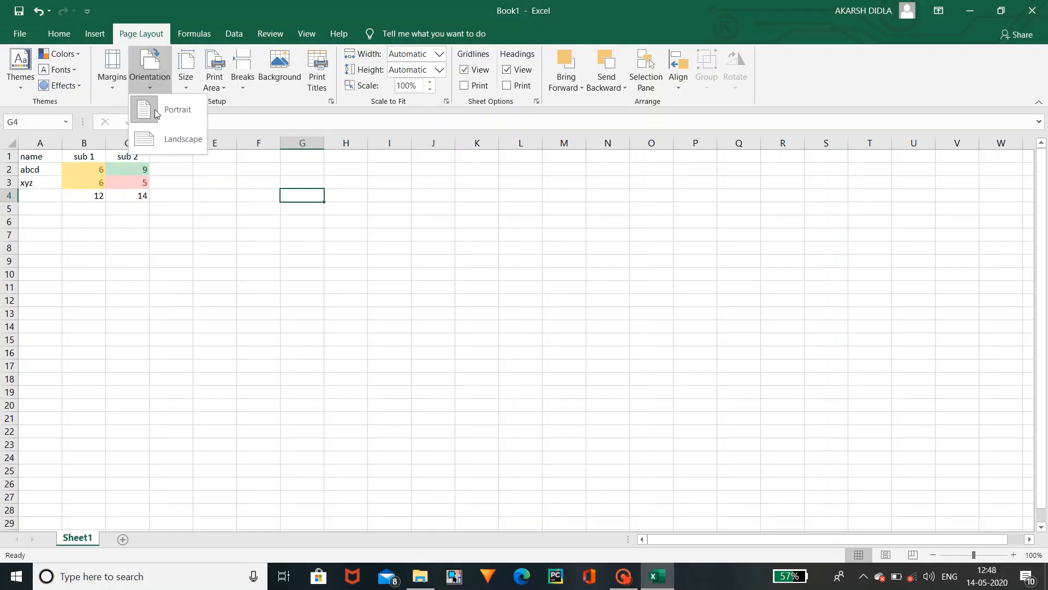
{"action": "left_click", "coordinate": [167, 135]}
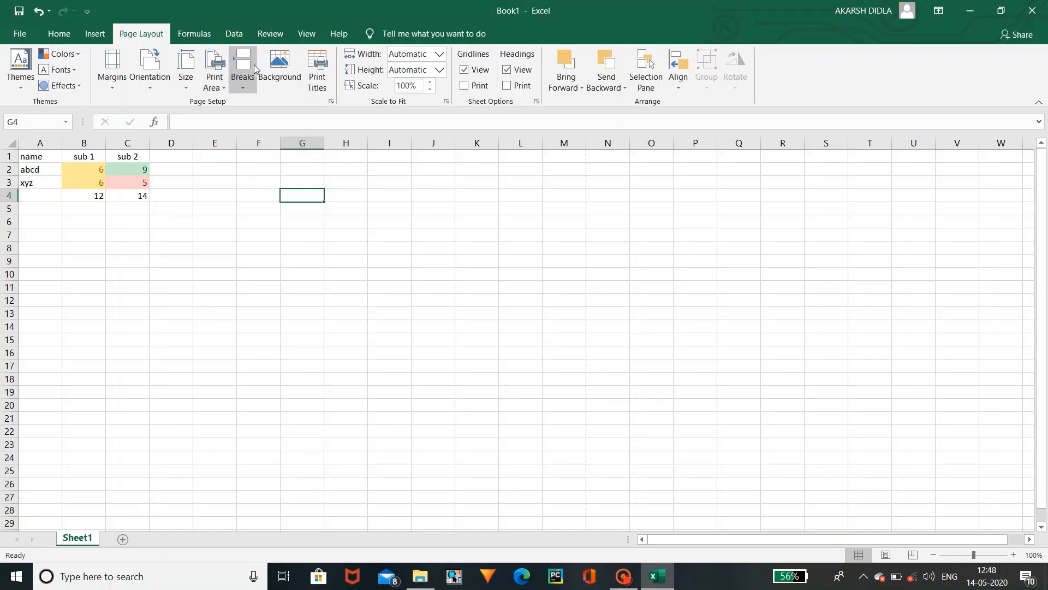
- Open the sheet background picture chooser and dismiss it without inserting an image
{"action": "left_click", "coordinate": [283, 66]}
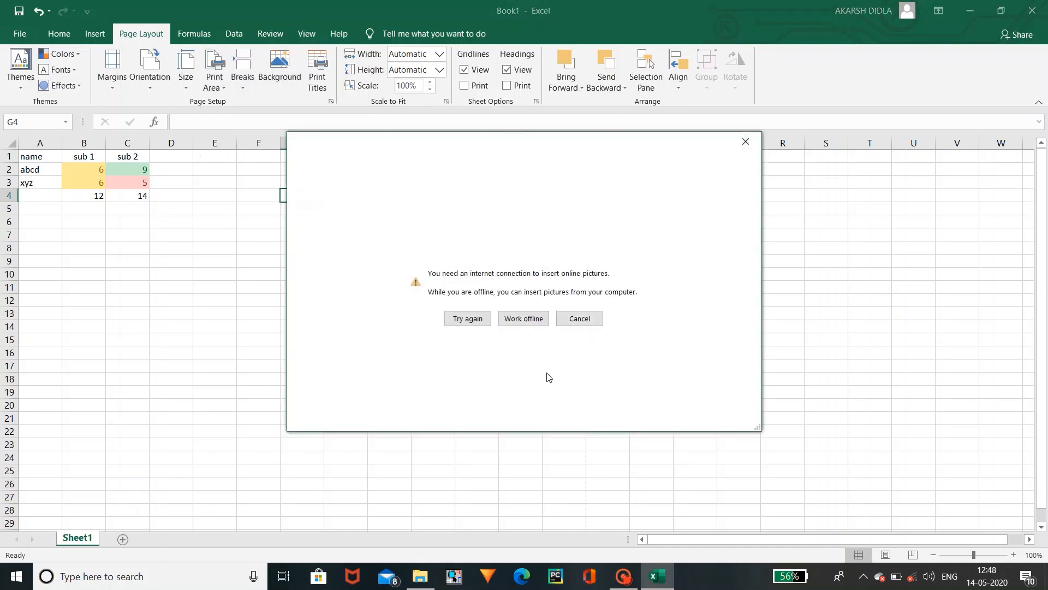
{"action": "left_click", "coordinate": [751, 149]}
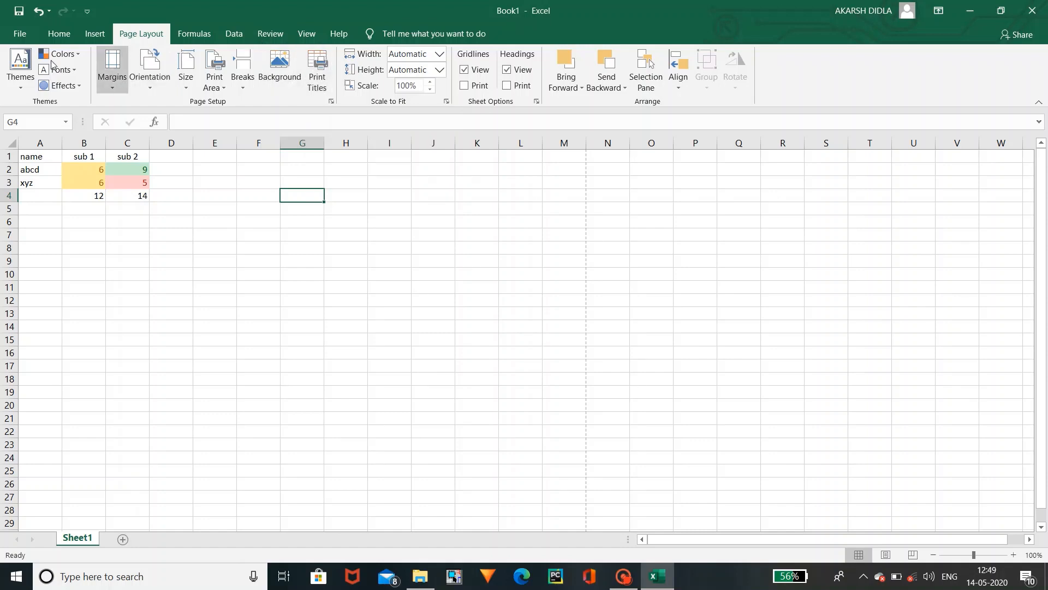
- Apply the Organic theme to the workbook and choose the Blue Green theme colours
{"action": "left_click", "coordinate": [23, 80]}
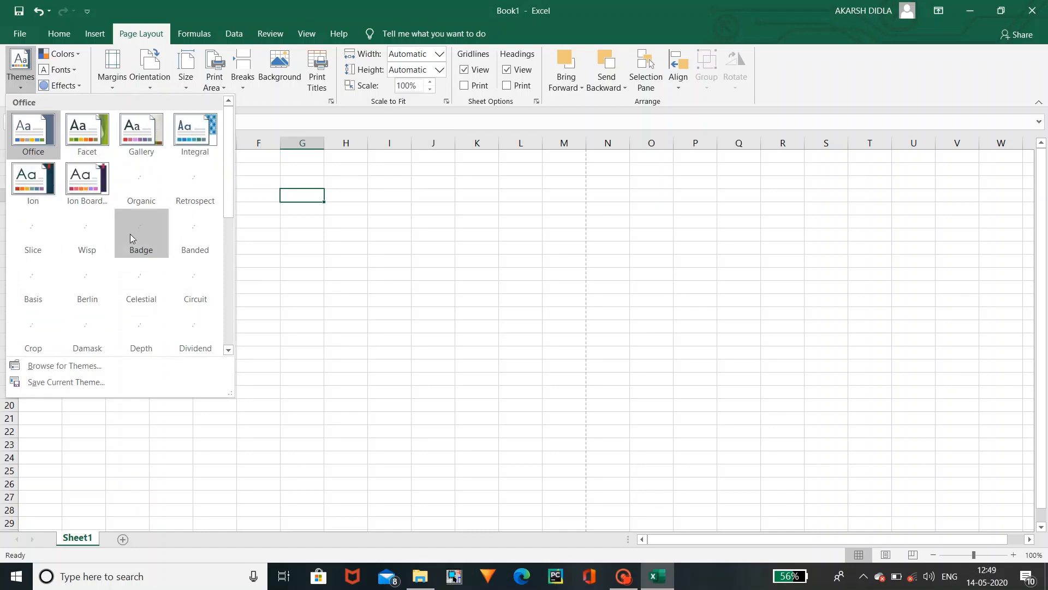
{"action": "left_click", "coordinate": [147, 187]}
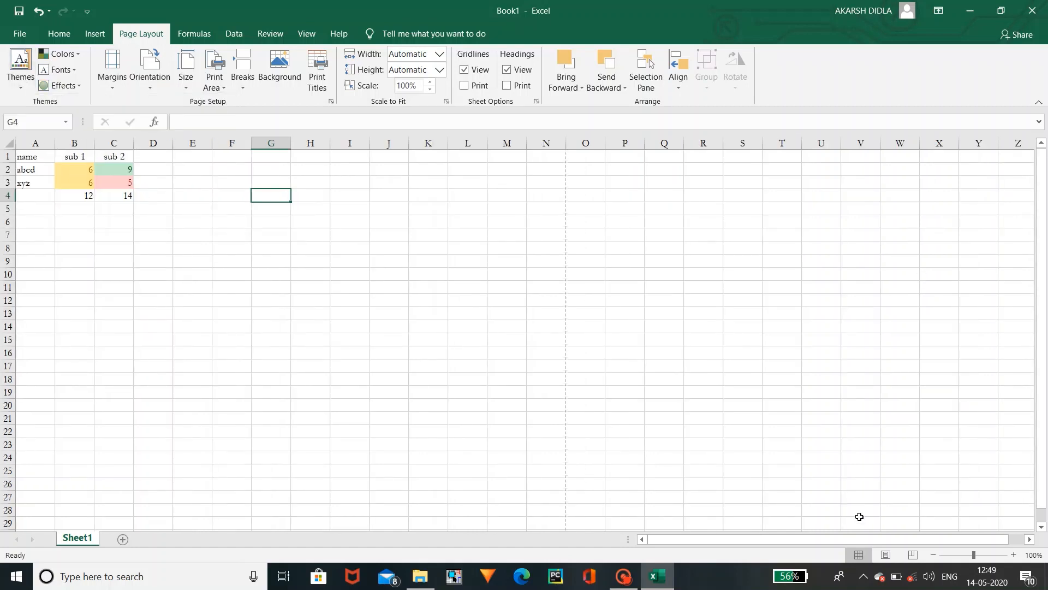
{"action": "left_click_drag", "start_coordinate": [850, 545], "coordinate": [888, 543]}
{"action": "left_click", "coordinate": [156, 228]}
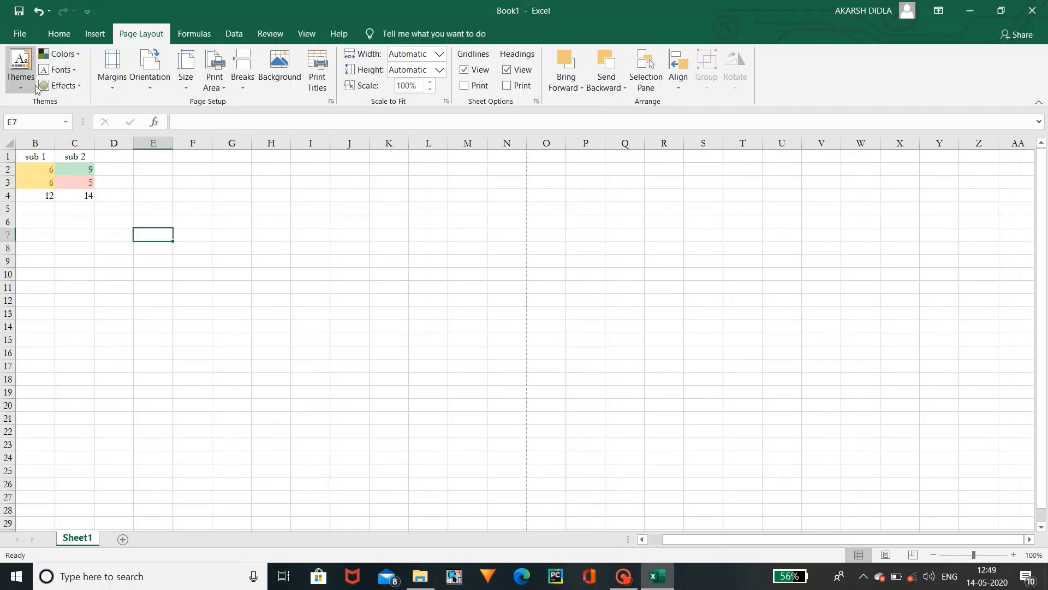
{"action": "left_click", "coordinate": [70, 53]}
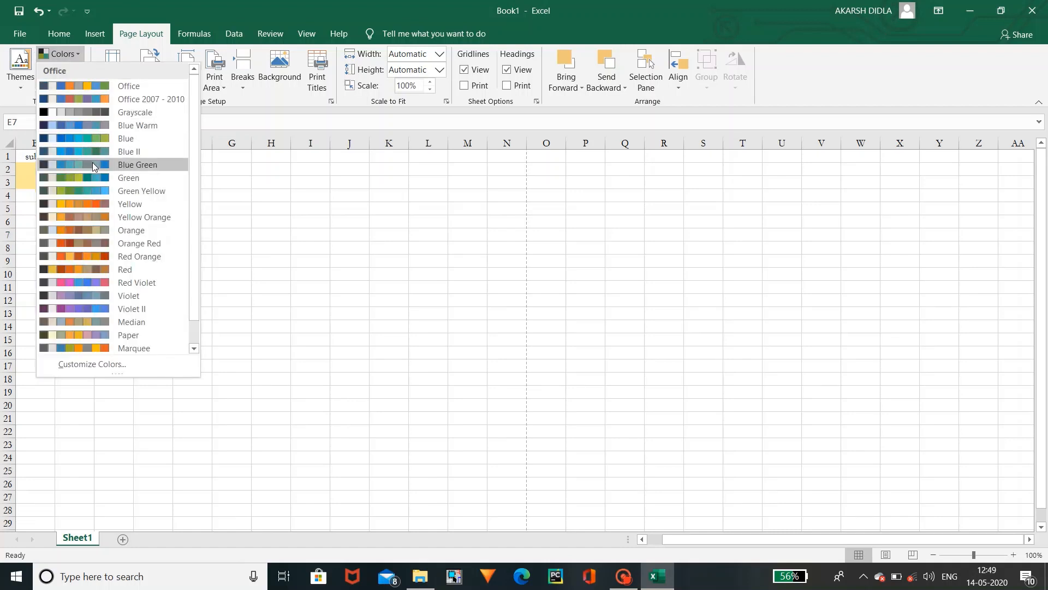
{"action": "left_click", "coordinate": [95, 163]}
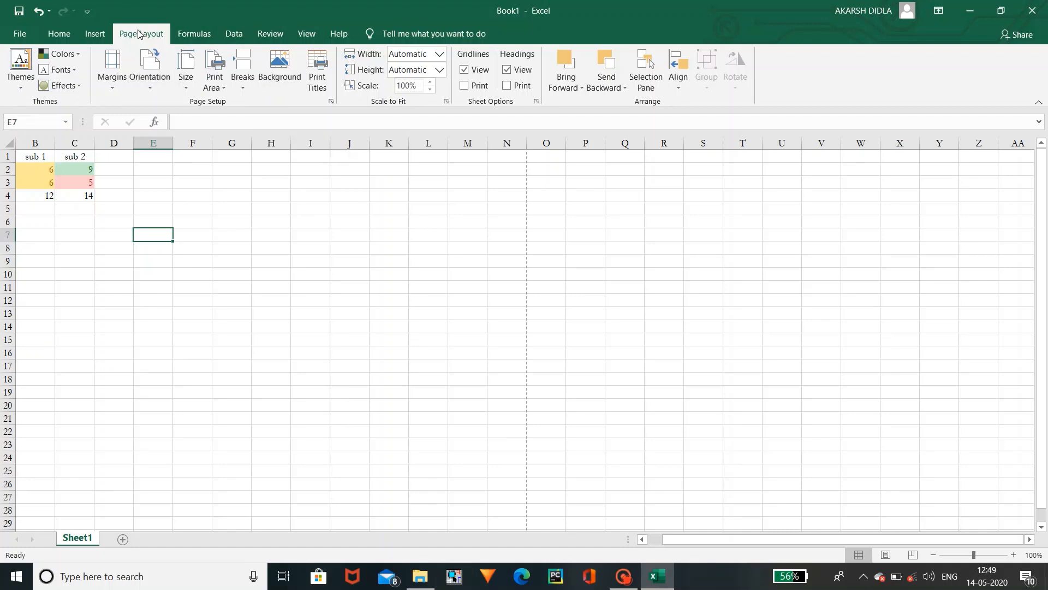
- Examine the available formula, data and review commands, including the list of AutoSum functions
{"action": "left_click", "coordinate": [184, 39]}
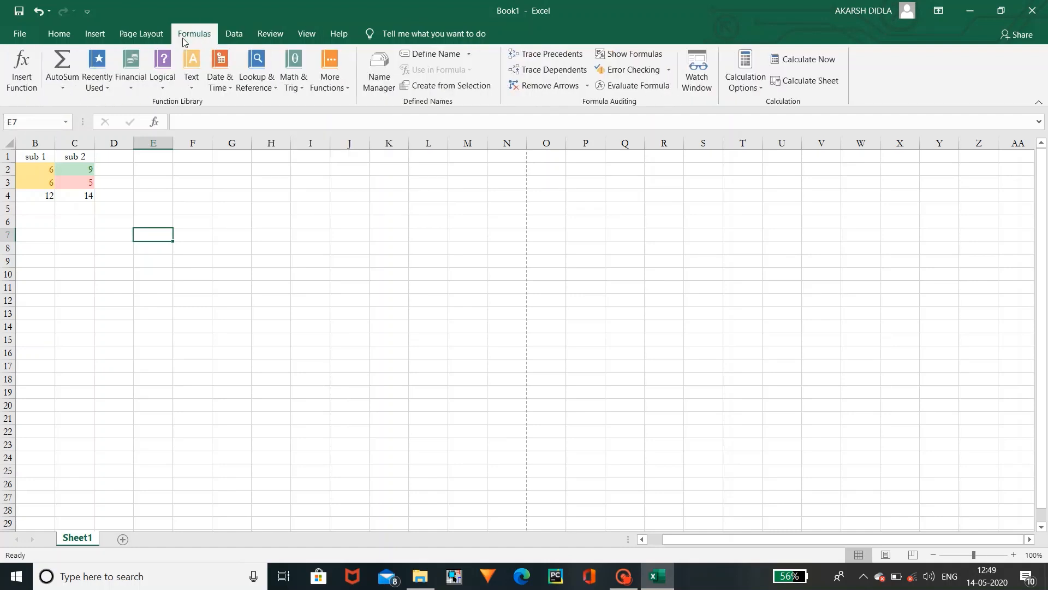
{"action": "left_click", "coordinate": [138, 38]}
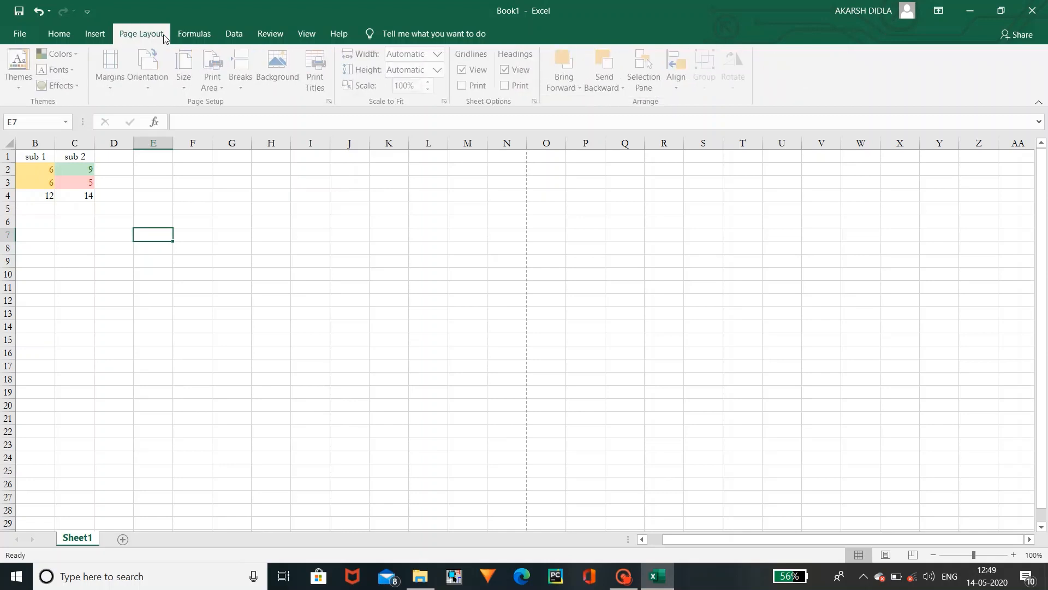
{"action": "left_click", "coordinate": [107, 36]}
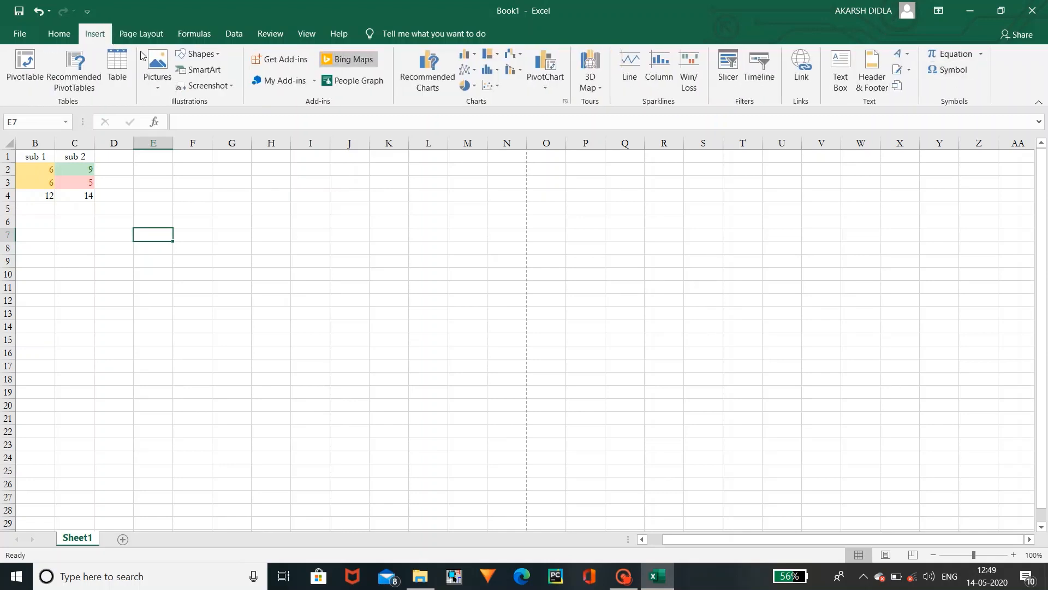
{"action": "left_click", "coordinate": [226, 33]}
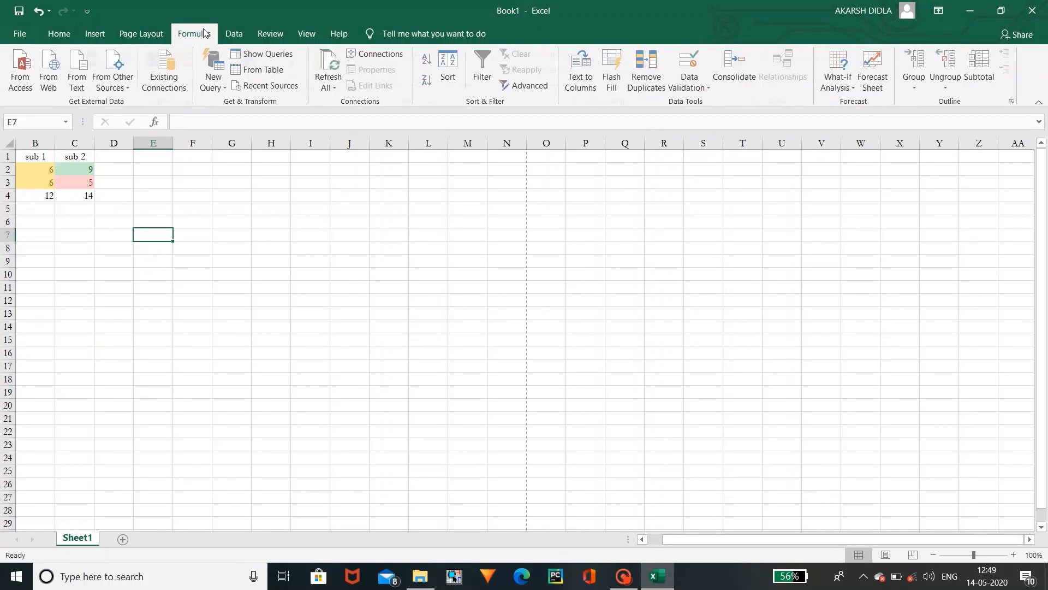
{"action": "left_click", "coordinate": [193, 34]}
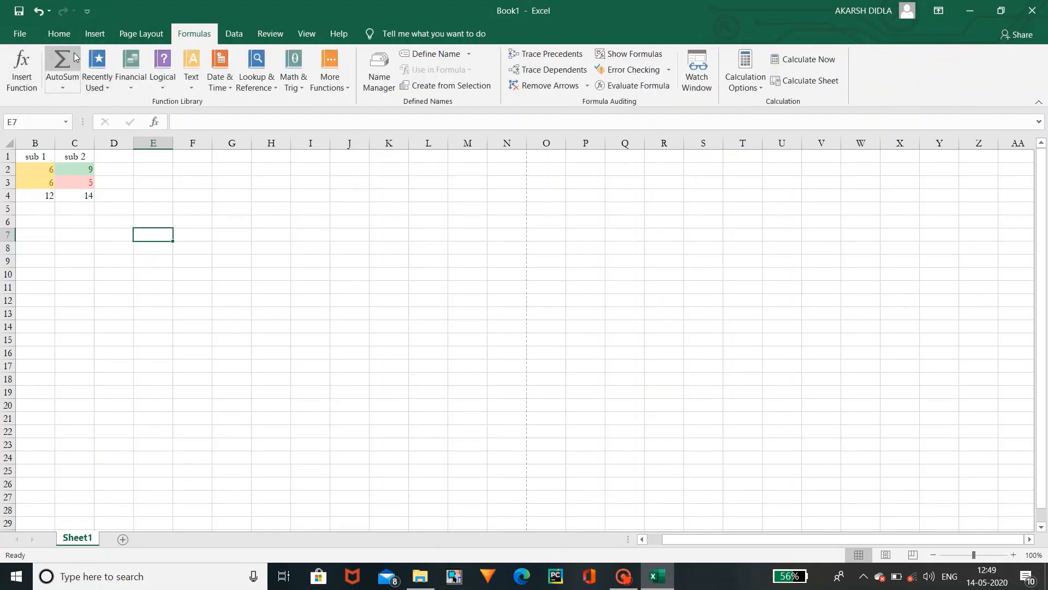
{"action": "left_click", "coordinate": [64, 78]}
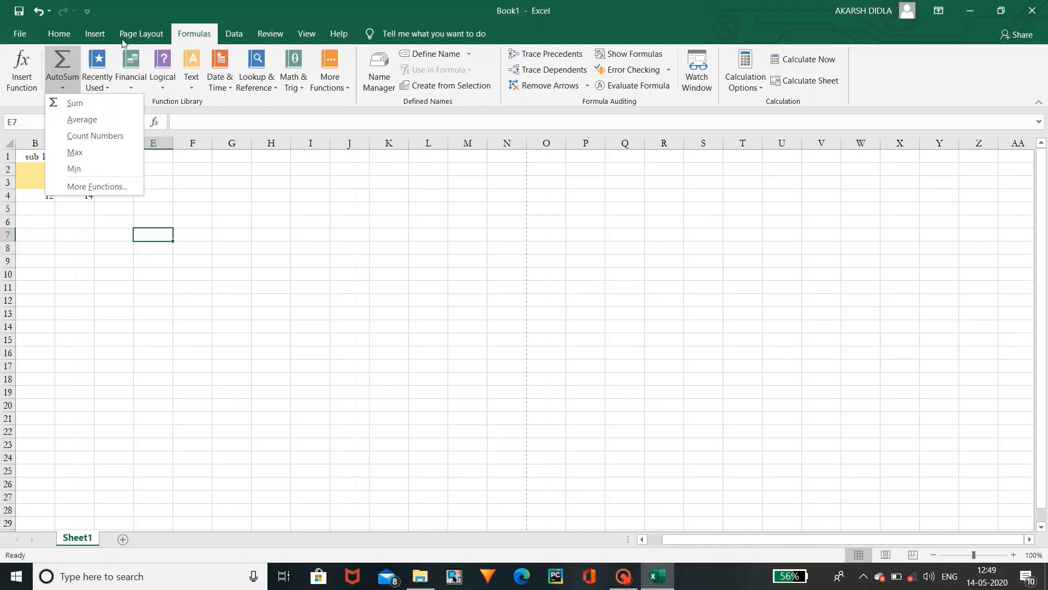
{"action": "left_click", "coordinate": [235, 37]}
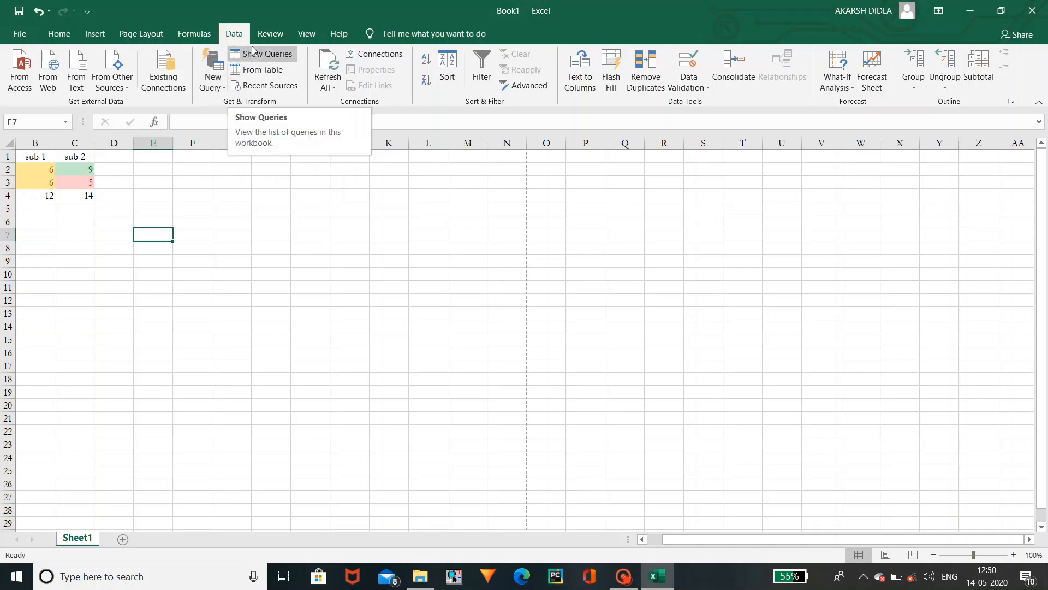
{"action": "left_click", "coordinate": [269, 35]}
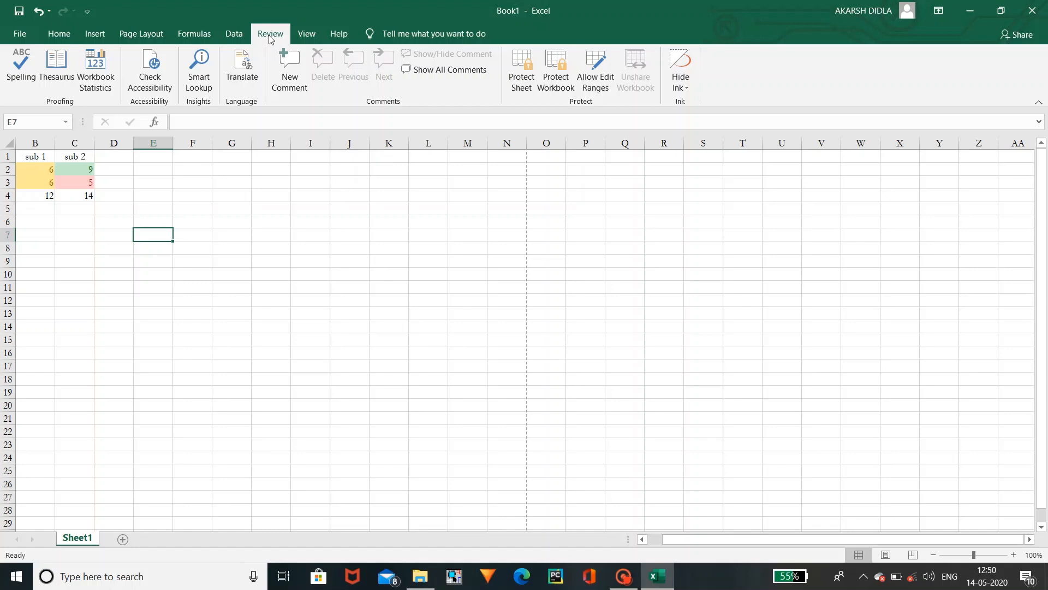
- View the sheet in Page Break Preview and Page Layout view, and return to Normal view
{"action": "left_click", "coordinate": [318, 35]}
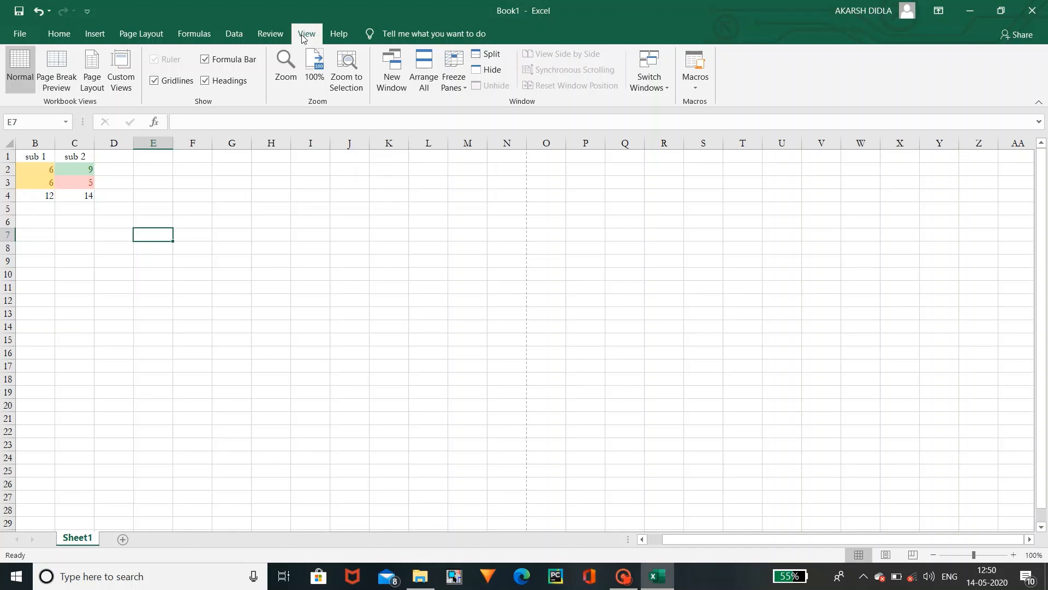
{"action": "left_click", "coordinate": [66, 77]}
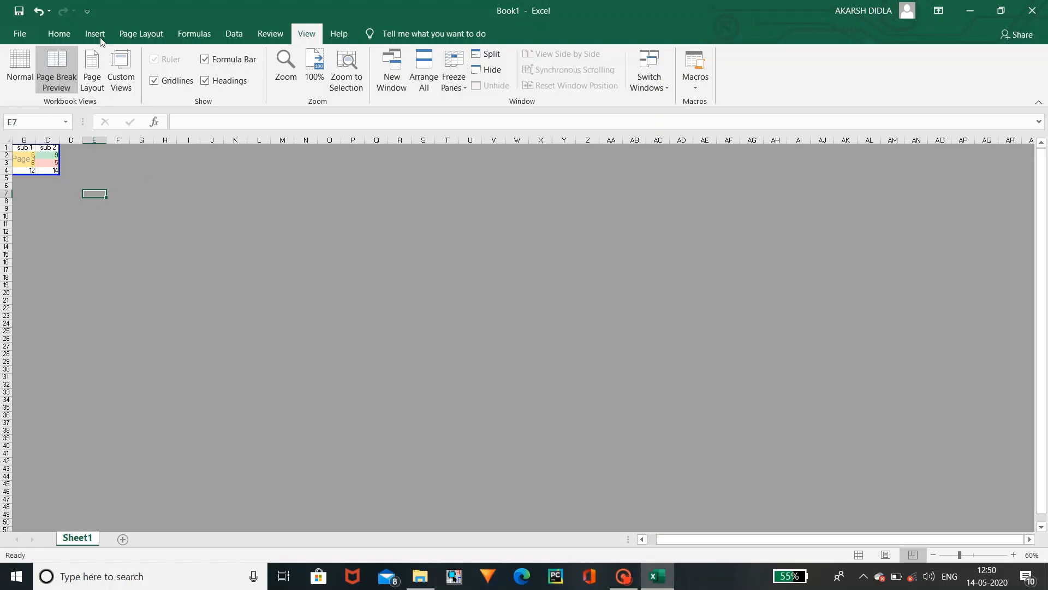
{"action": "left_click", "coordinate": [92, 76]}
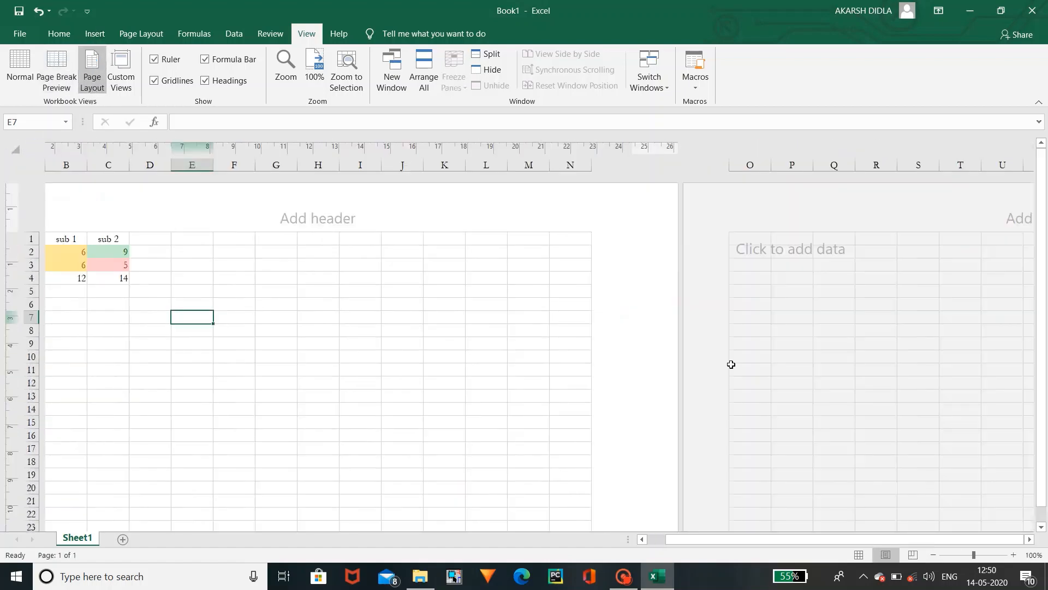
{"action": "left_click", "coordinate": [28, 64]}
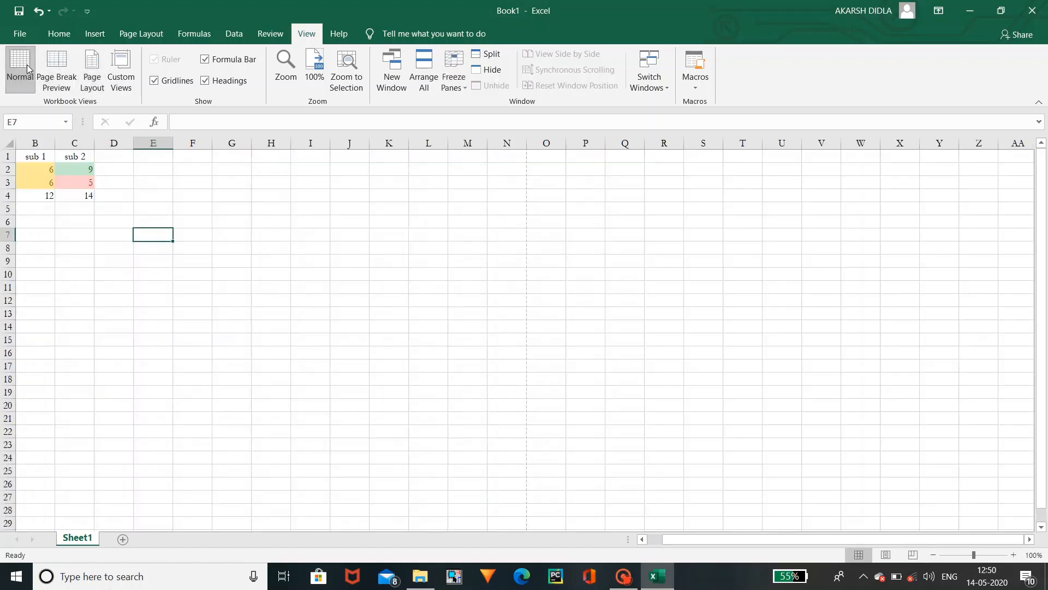
- Hide the headings, gridlines and formula bar, and show all three again
{"action": "left_click", "coordinate": [208, 80]}
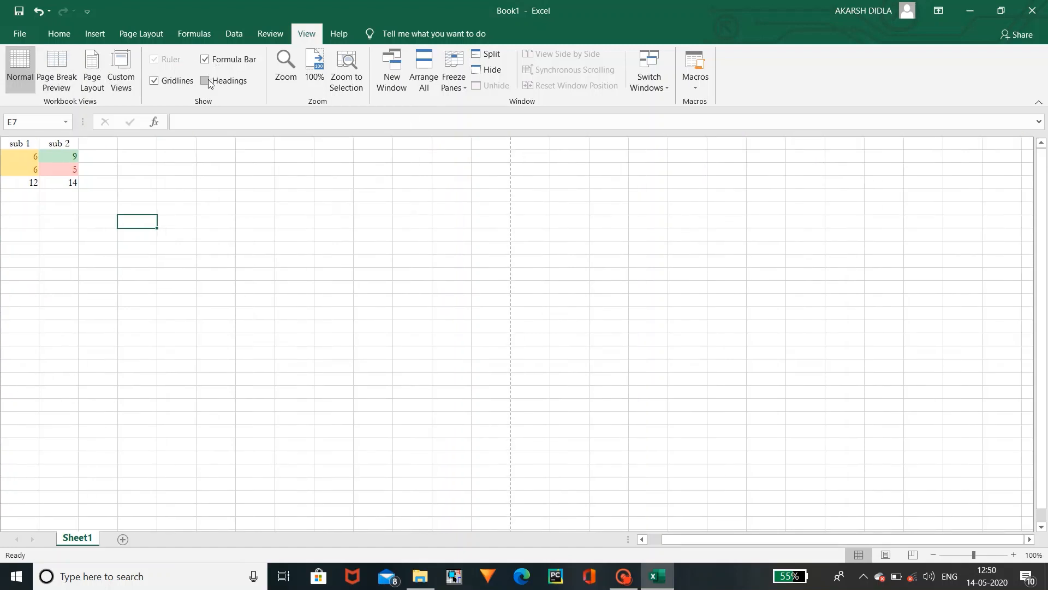
{"action": "left_click", "coordinate": [180, 82]}
{"action": "left_click", "coordinate": [212, 58]}
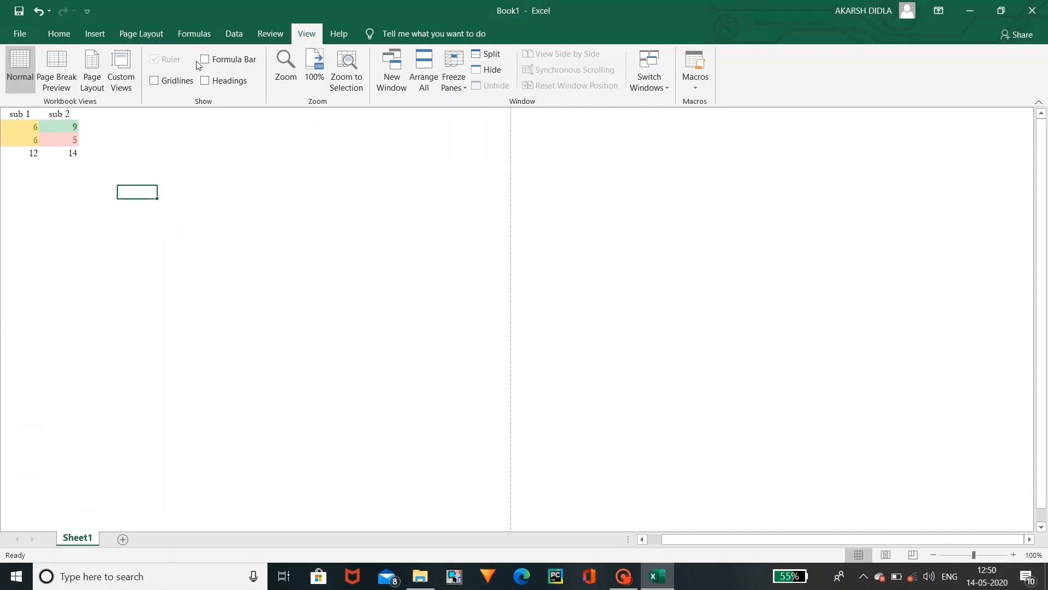
{"action": "left_click", "coordinate": [203, 59]}
{"action": "left_click", "coordinate": [153, 80]}
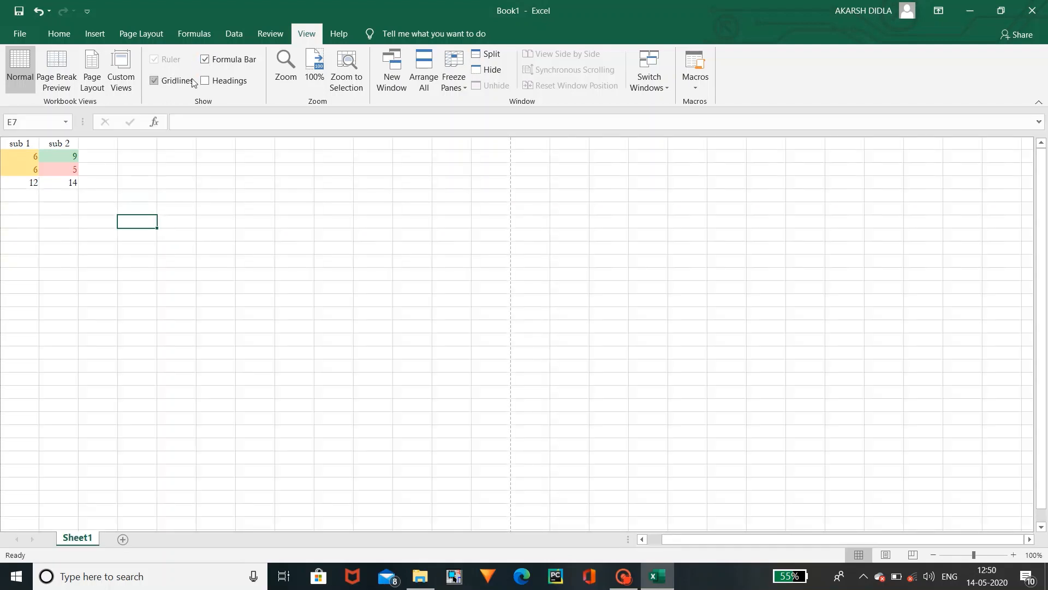
{"action": "left_click", "coordinate": [206, 81]}
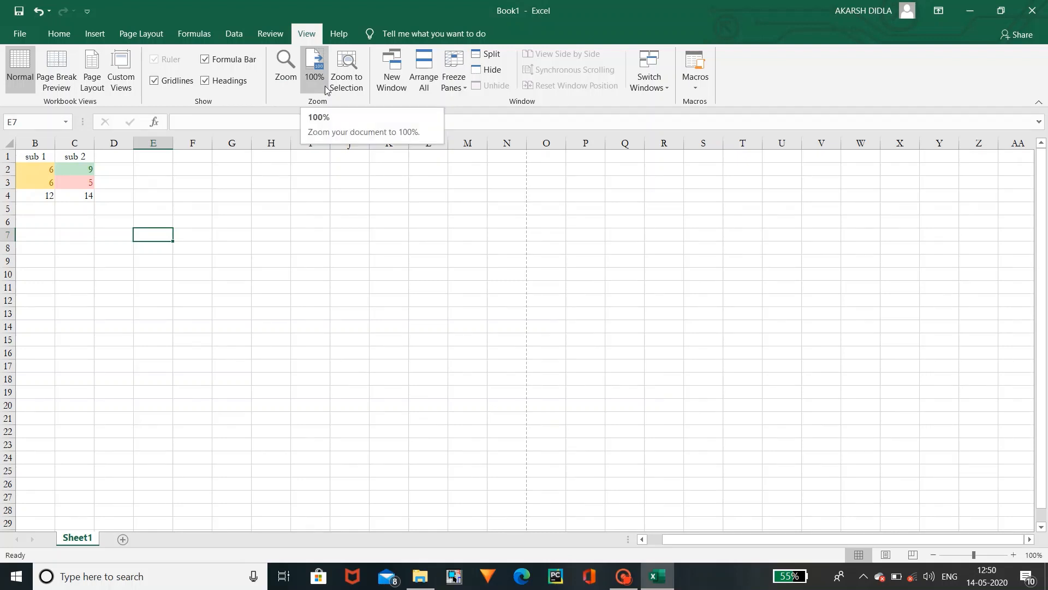
- Look over the help options and create a new blank workbook
{"action": "left_click", "coordinate": [344, 37]}
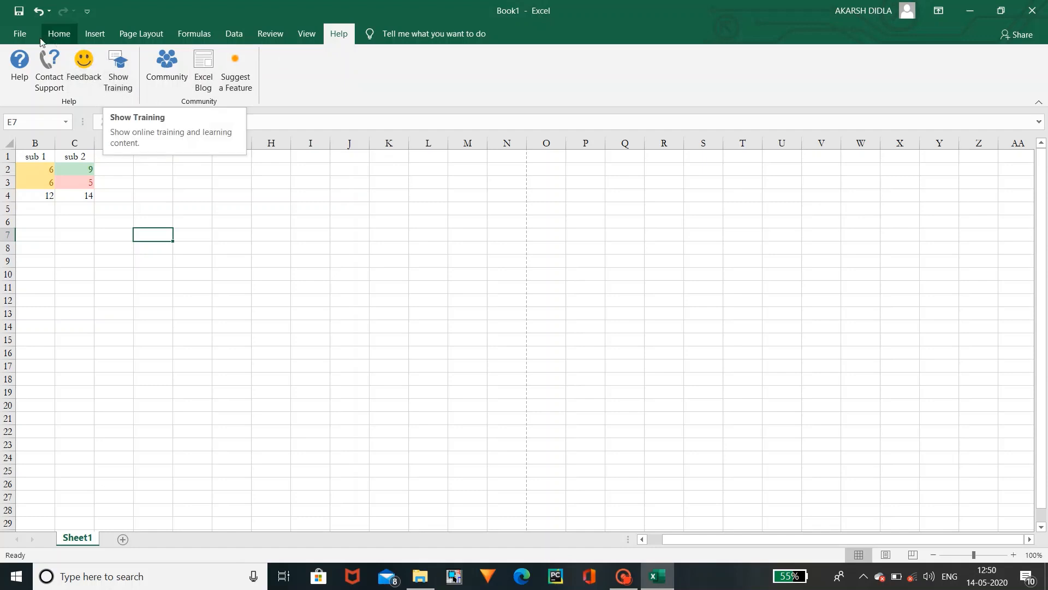
{"action": "left_click", "coordinate": [25, 38]}
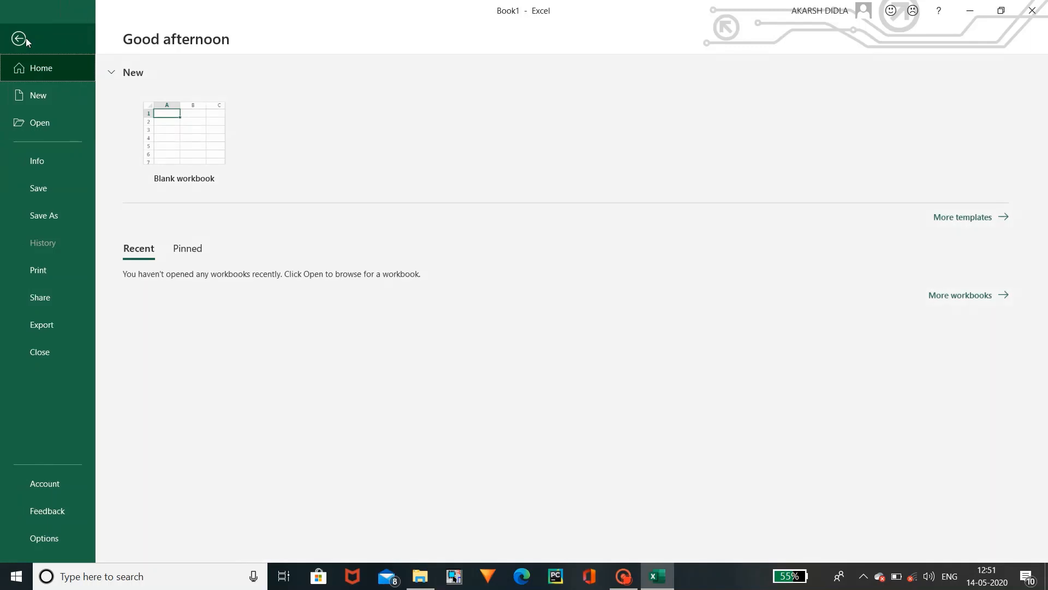
{"action": "left_click", "coordinate": [161, 128]}
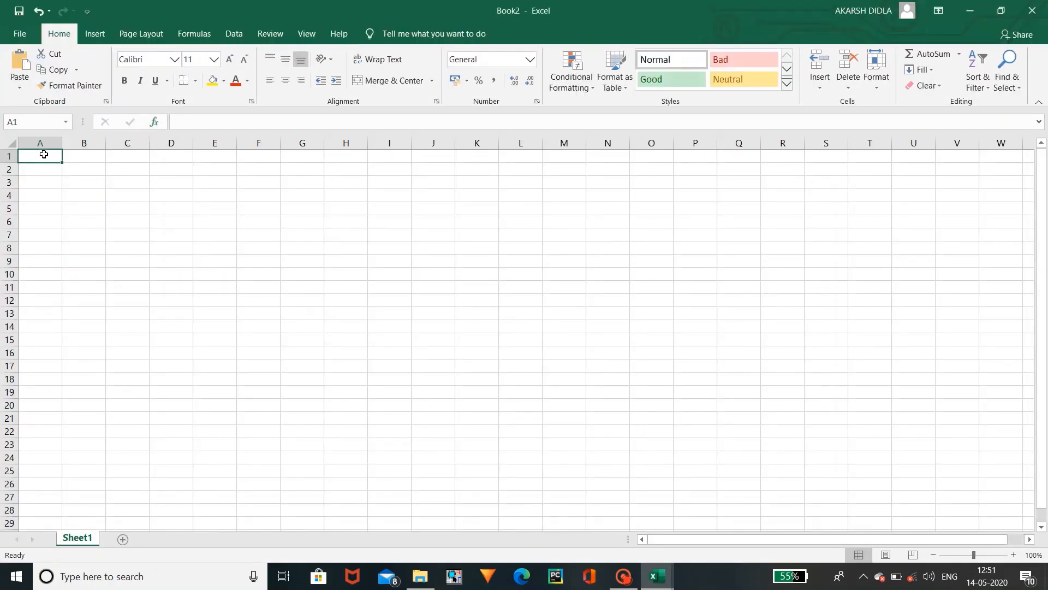
- Enter the column header "name" in cell A1
{"action": "type", "text": "Inae"}
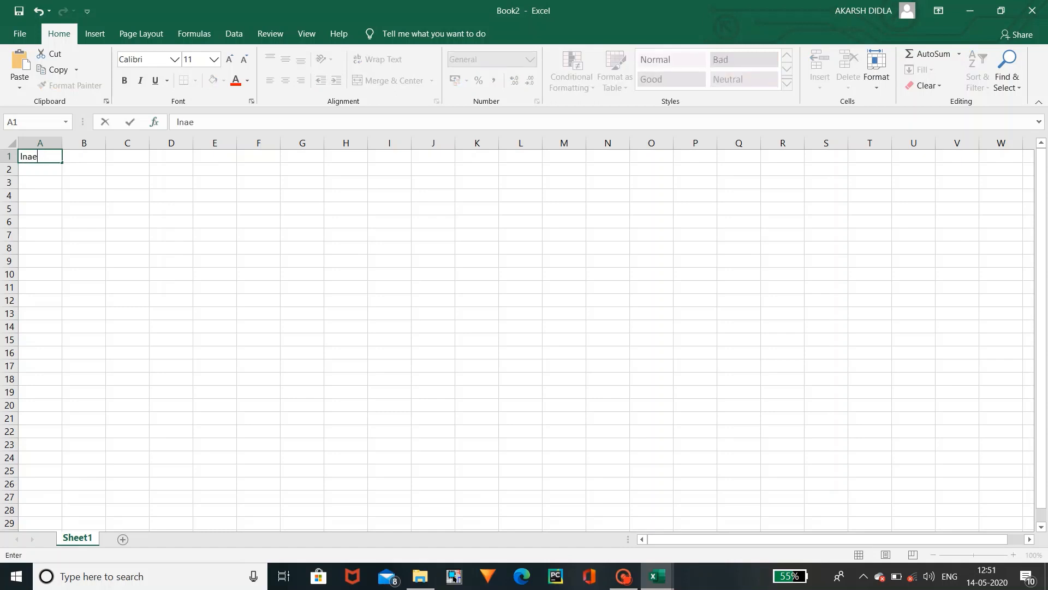
{"action": "key", "text": "BackSpace"}
{"action": "key", "text": "BackSpace"}
{"action": "key", "text": "BackSpace"}
{"action": "key", "text": "BackSpace"}
{"action": "type", "text": "name"}
{"action": "key", "text": "Tab"}
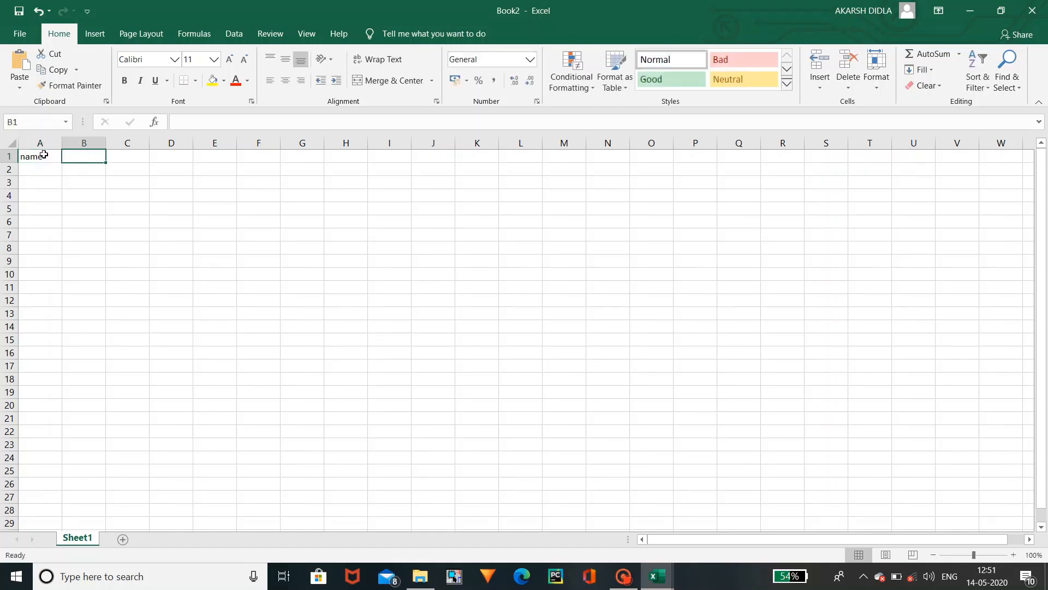
- Enter the column headers "sub 1", "sub 2" and "sub 3" in cells B1 to D1
{"action": "type", "text": "su"}
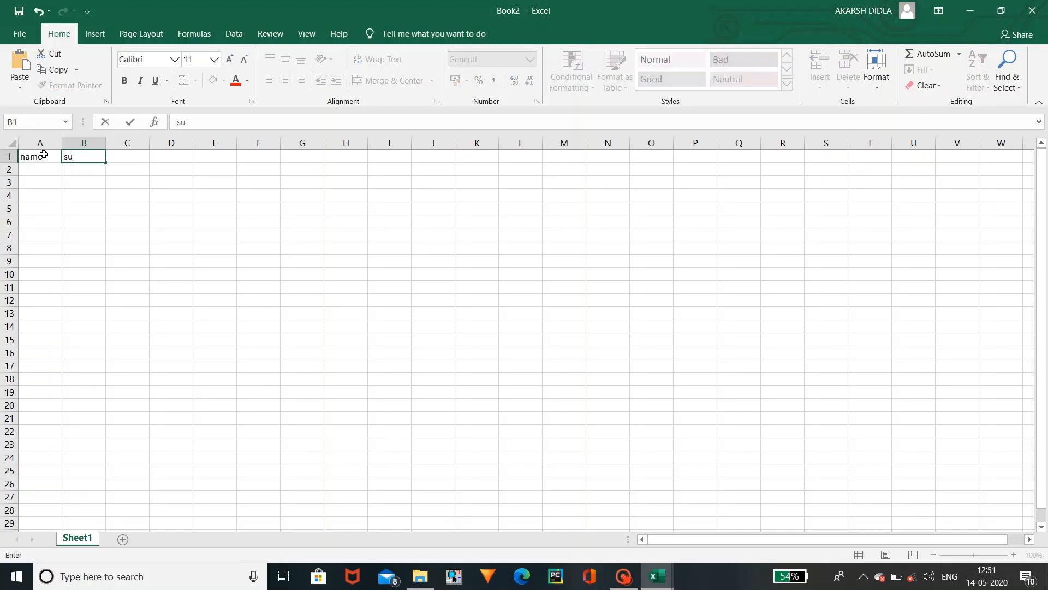
{"action": "type", "text": "1"}
{"action": "key", "text": "Tab"}
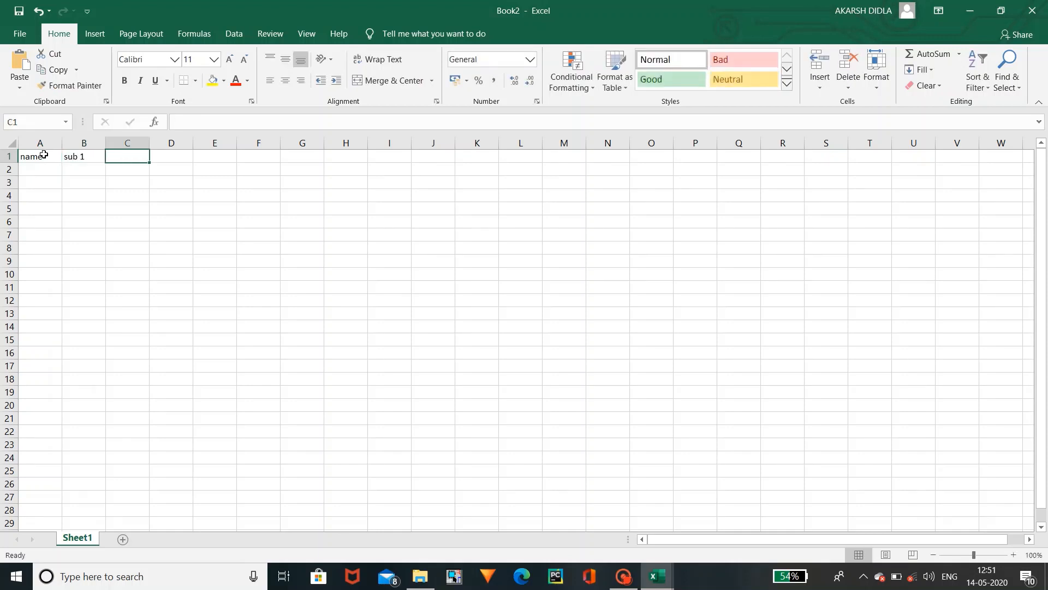
{"action": "type", "text": "s"}
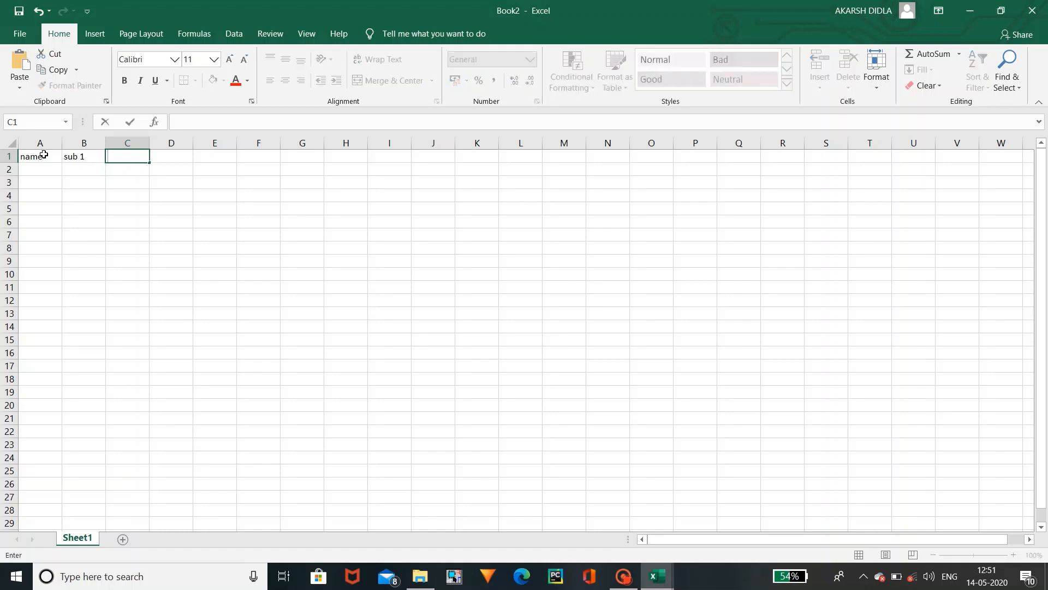
{"action": "type", "text": "ub 2"}
{"action": "key", "text": "Tab"}
{"action": "type", "text": "sub"}
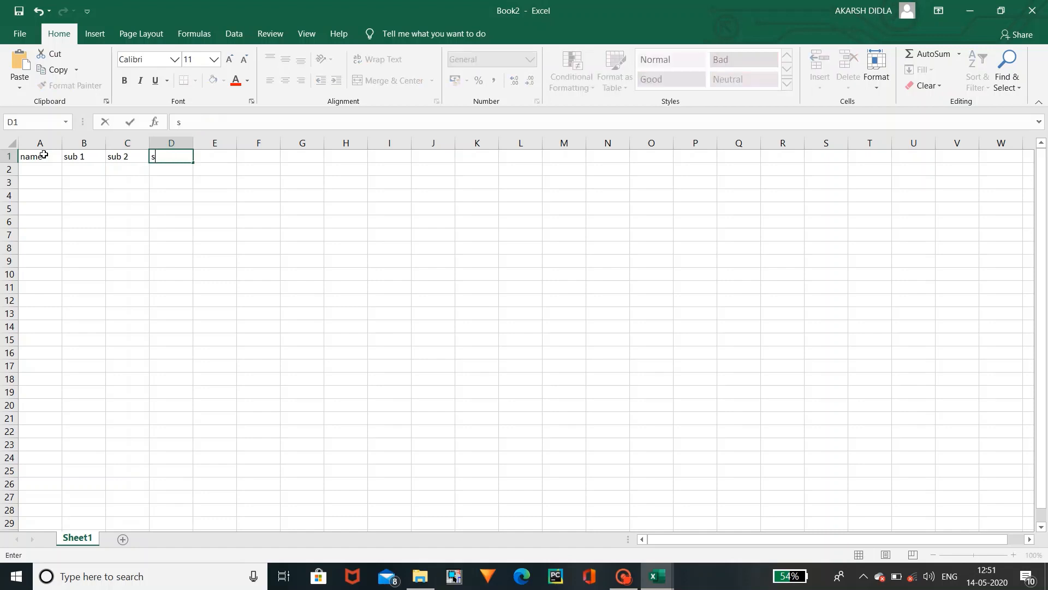
{"action": "type", "text": " 3"}
{"action": "key", "text": "Return"}
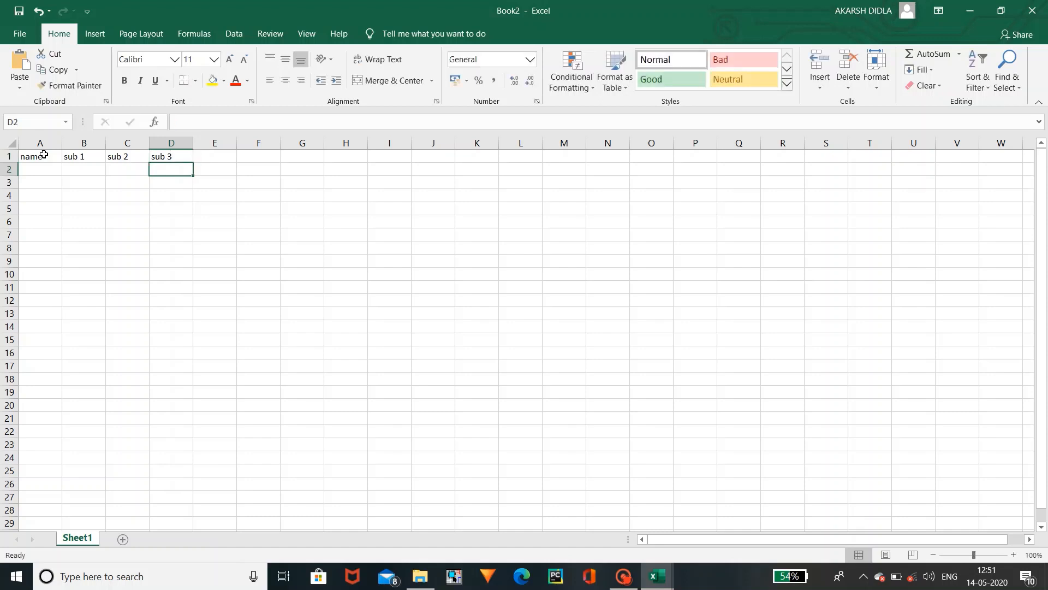
- Fill the name column with the entries a, b and c in cells A2 to A4
{"action": "key", "text": "Left"}
{"action": "key", "text": "Left"}
{"action": "key", "text": "Left"}
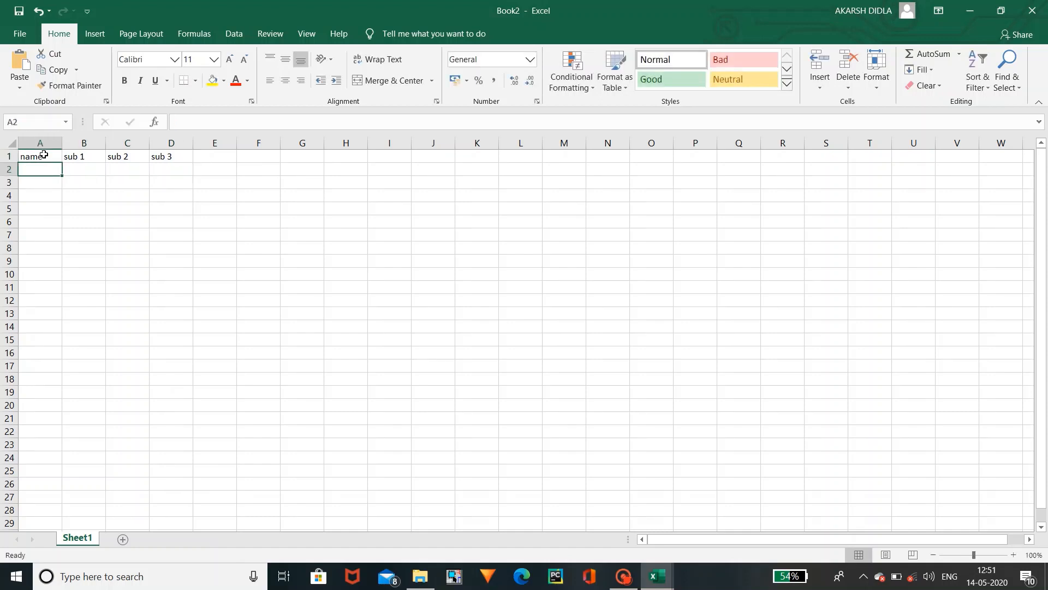
{"action": "key", "text": "BackSpace"}
{"action": "type", "text": "a"}
{"action": "key", "text": "Return"}
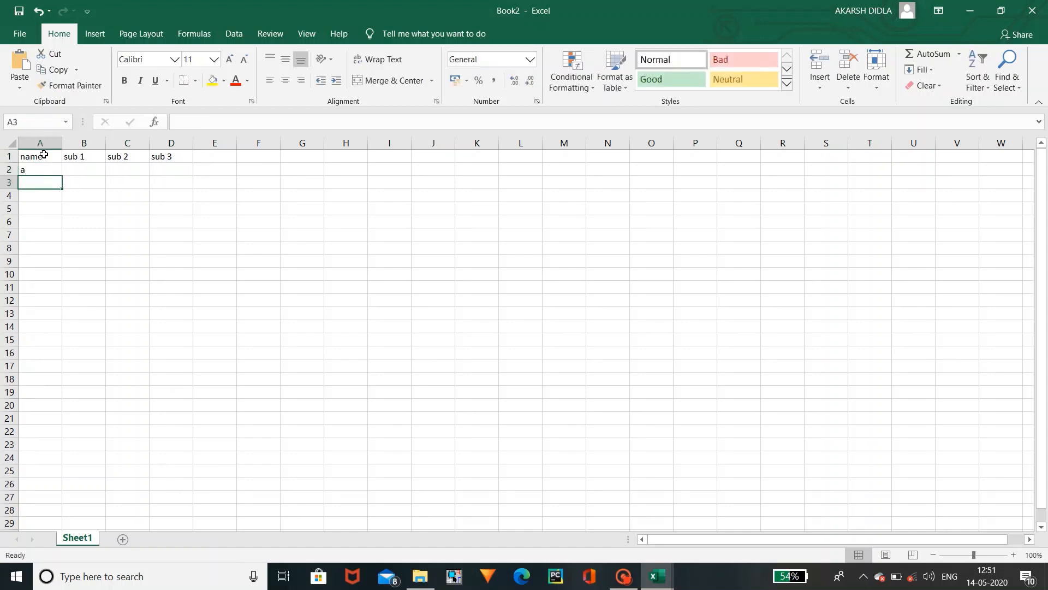
{"action": "type", "text": "b"}
{"action": "key", "text": "Return"}
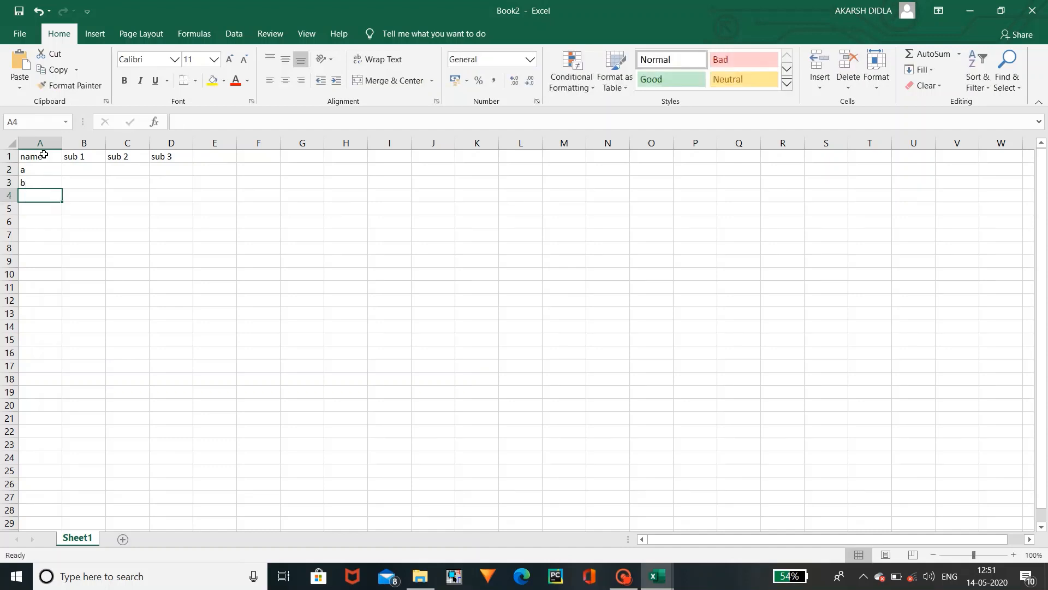
{"action": "type", "text": "c"}
{"action": "key", "text": "Return"}
- Enter the sub 1 marks 5, 2 and 6 for a, b and c in cells B2 to B4
{"action": "key", "text": "Right"}
{"action": "key", "text": "Up"}
{"action": "key", "text": "Up"}
{"action": "key", "text": "Up"}
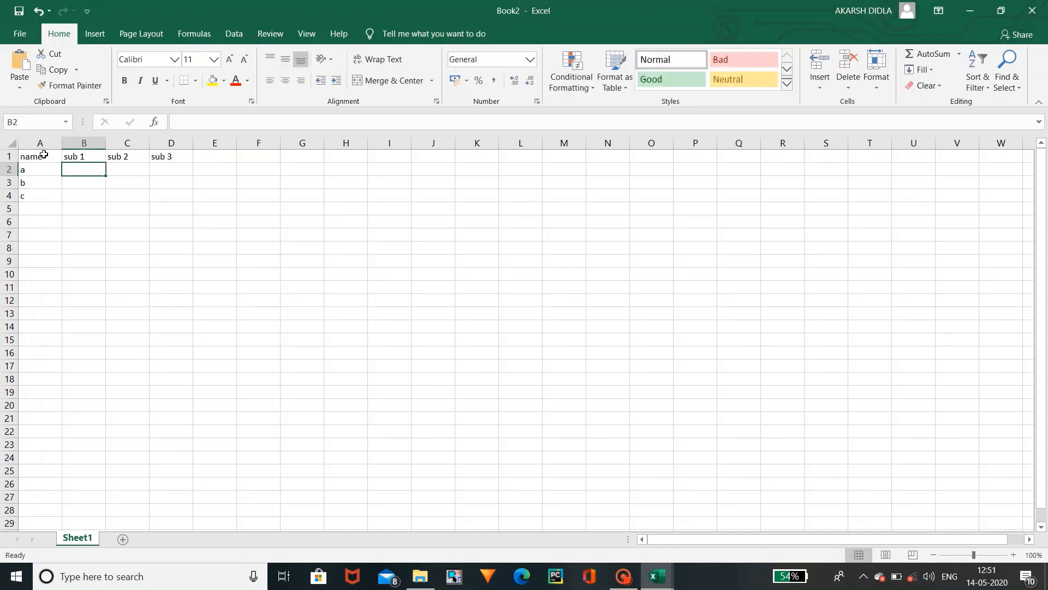
{"action": "type", "text": "5"}
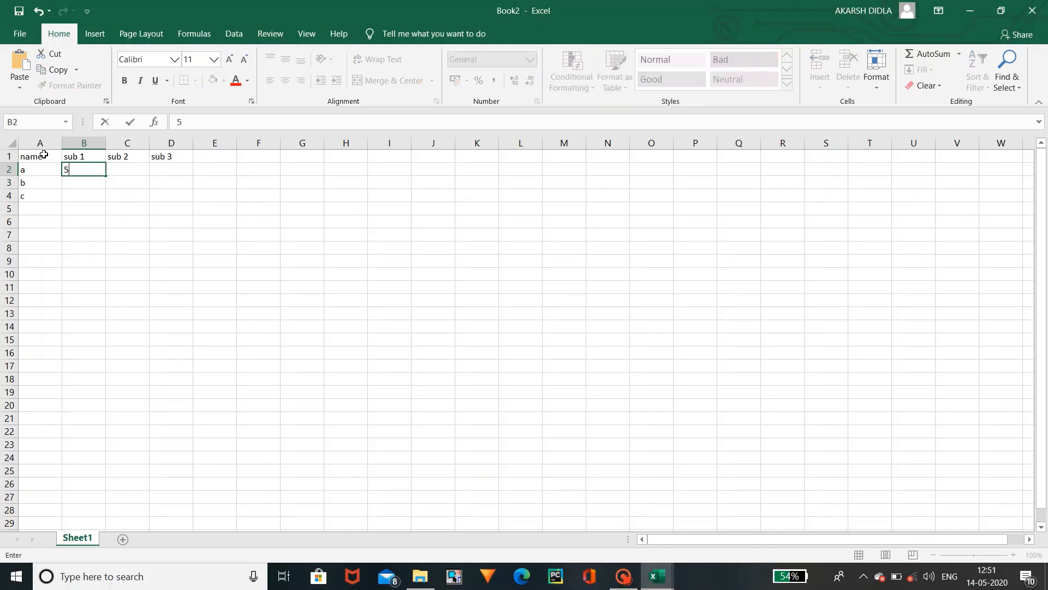
{"action": "key", "text": "Return"}
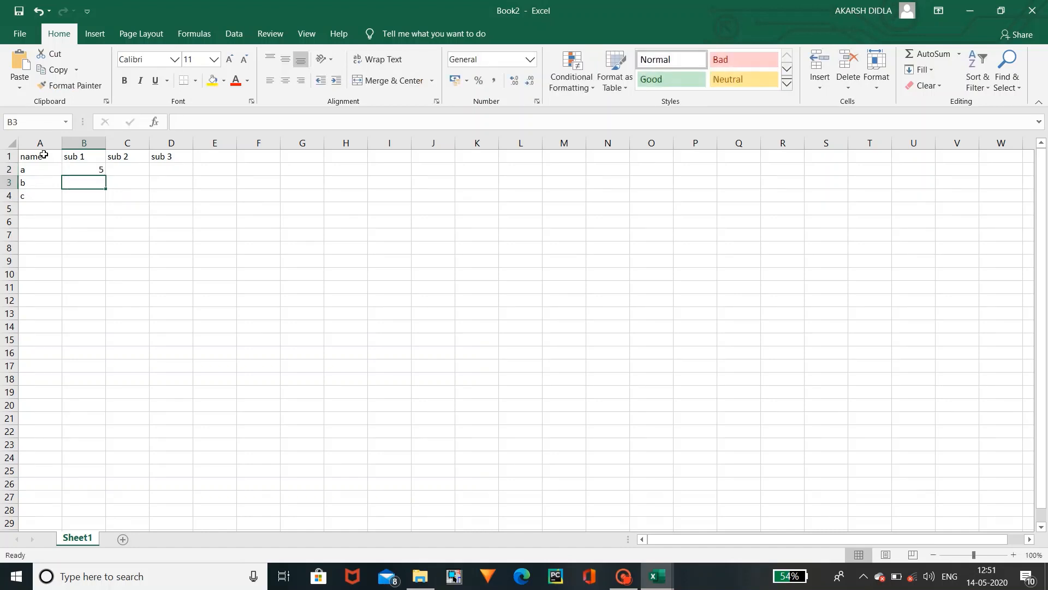
{"action": "type", "text": "2"}
{"action": "key", "text": "Return"}
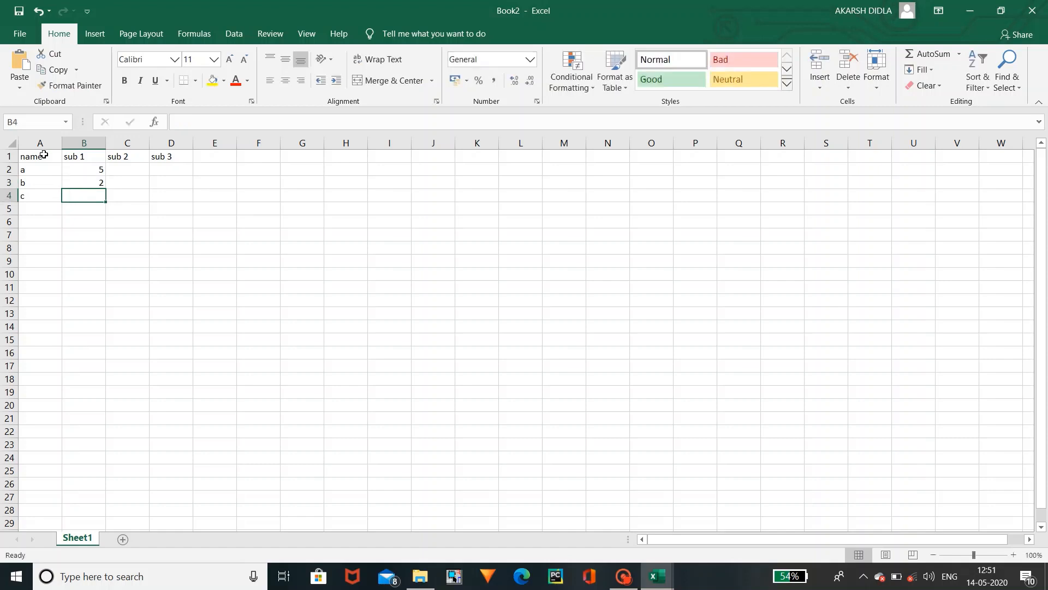
{"action": "type", "text": "6"}
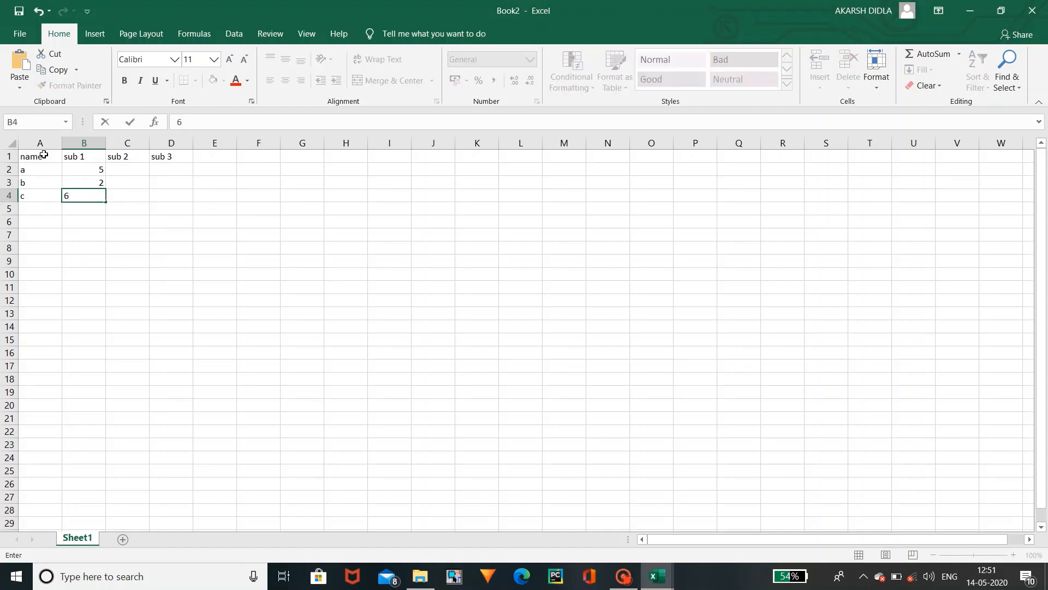
{"action": "key", "text": "Tab"}
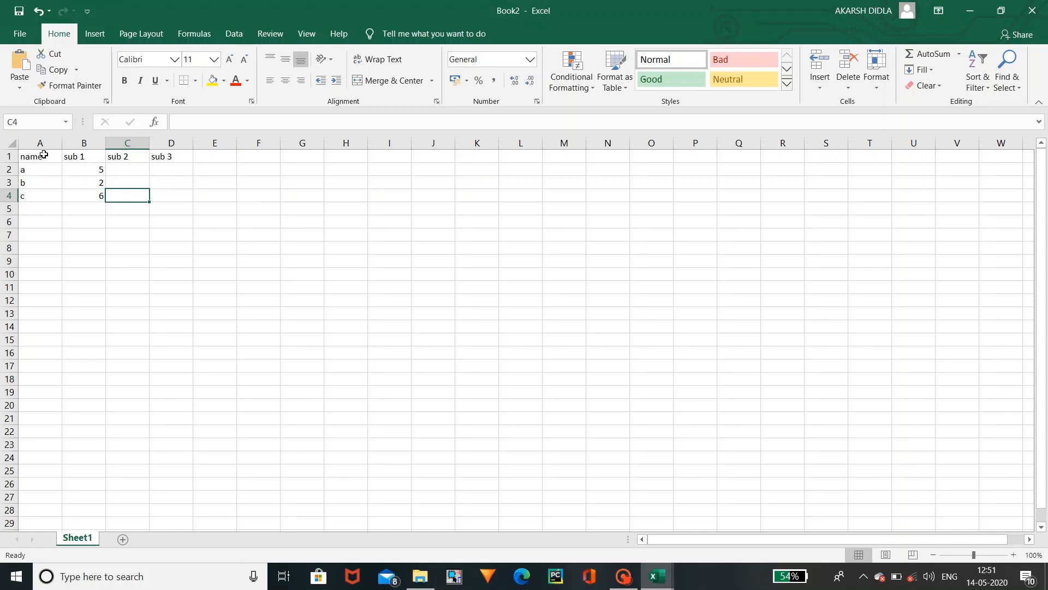
- Fill the sub 2 column with 8 for a, 5 for b and 2 for c
{"action": "type", "text": "2"}
{"action": "key", "text": "Up"}
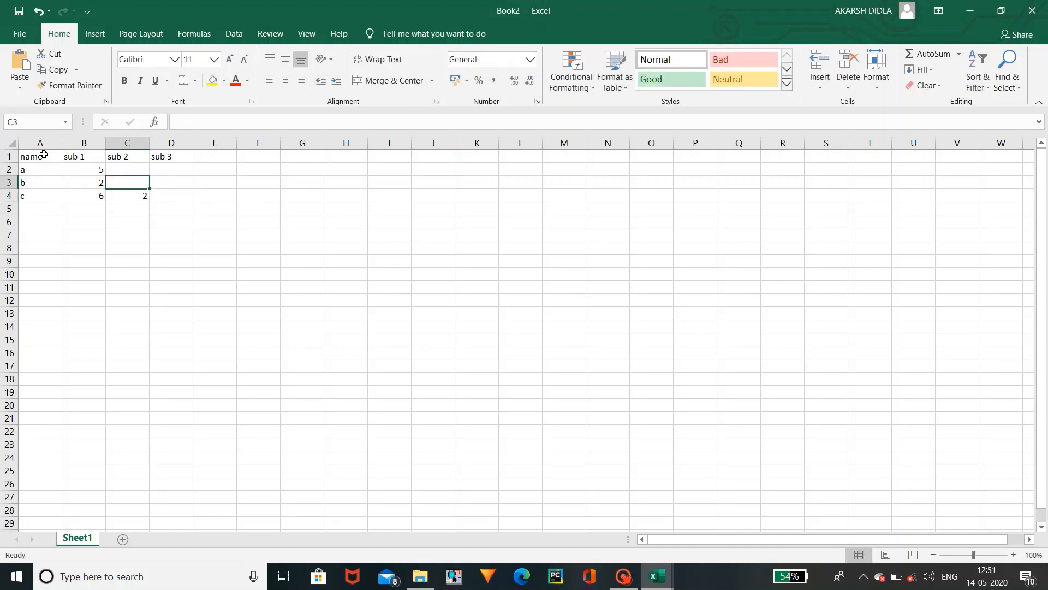
{"action": "type", "text": "5"}
{"action": "key", "text": "Up"}
{"action": "type", "text": "8"}
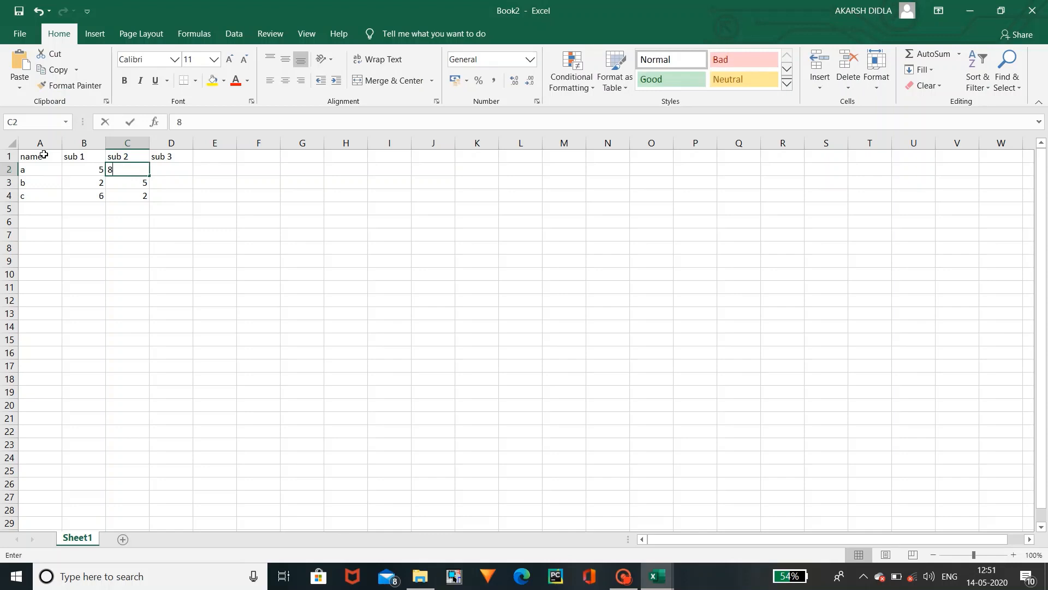
{"action": "key", "text": "Tab"}
- Enter the sub 3 marks 6, 5 and 2 in cells D2 to D4
{"action": "type", "text": "6"}
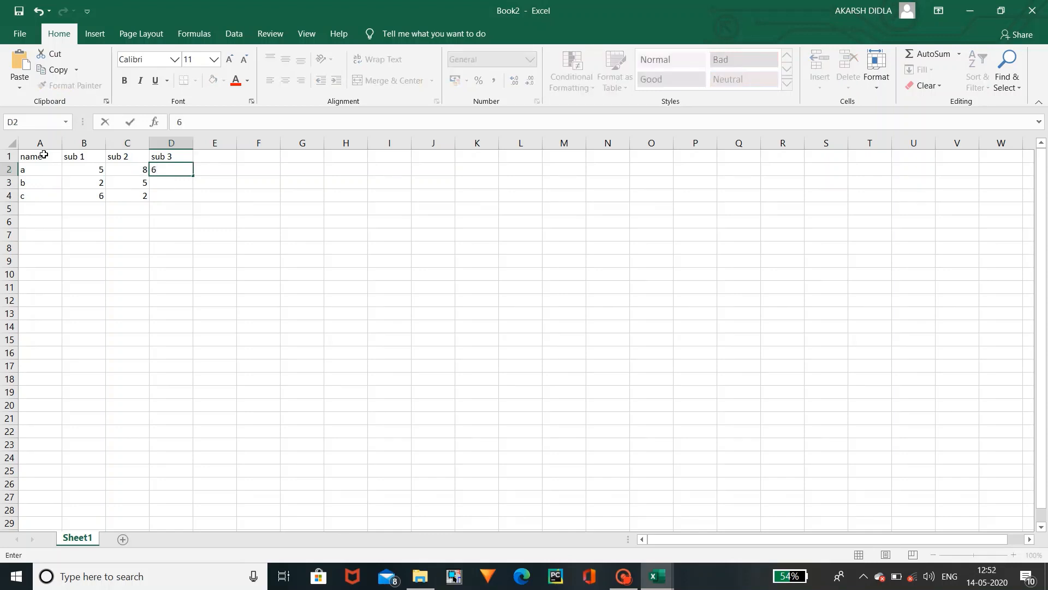
{"action": "key", "text": "Return"}
{"action": "type", "text": "5"}
{"action": "key", "text": "Return"}
{"action": "type", "text": "2"}
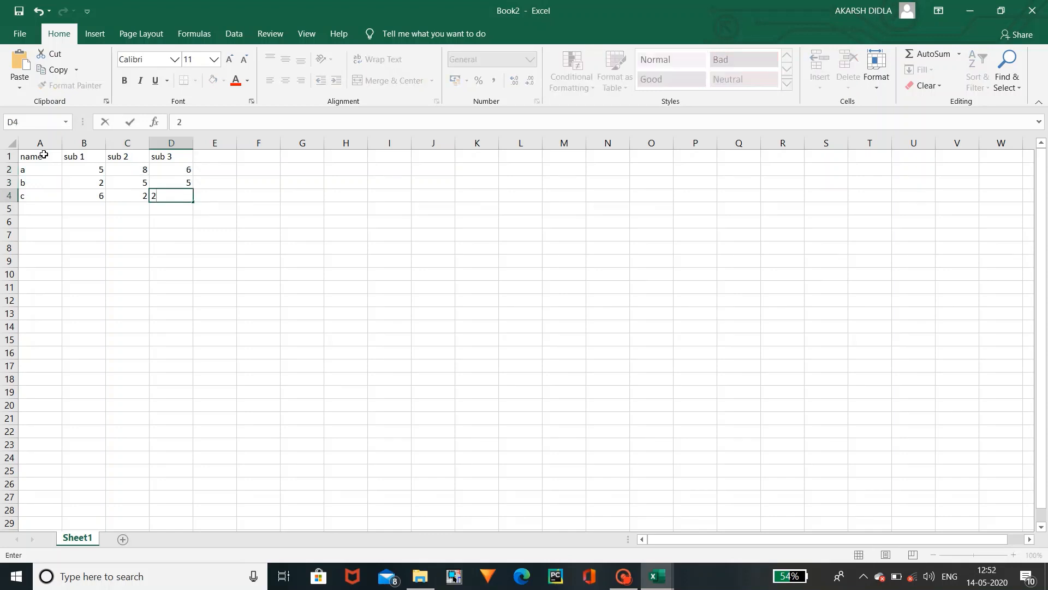
{"action": "key", "text": "Return"}
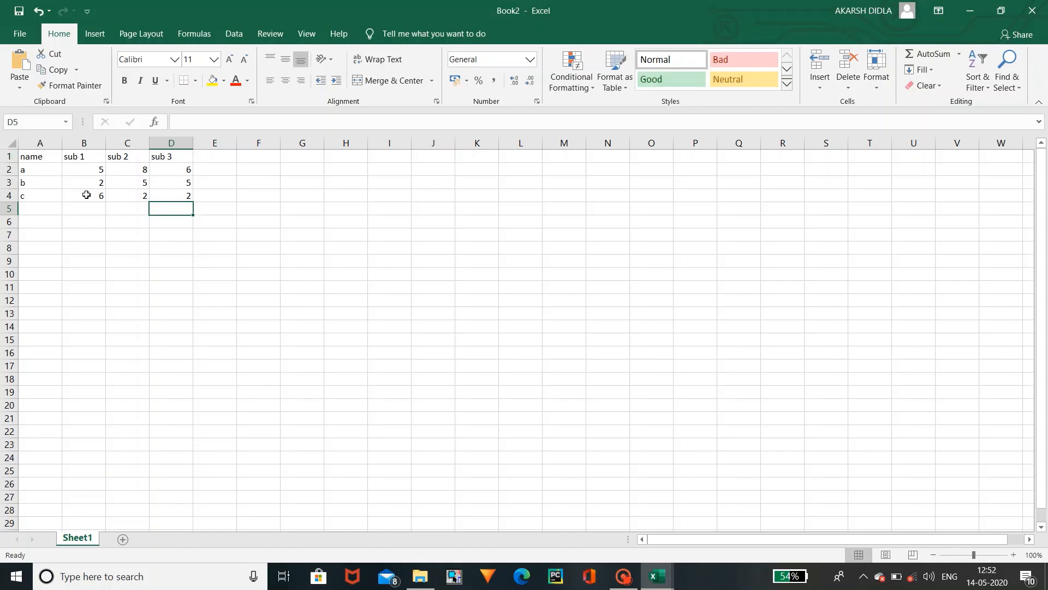
- Sum B2:D2 into cell E2 with AutoSum, check its formula and view the list of other AutoSum functions
{"action": "left_click", "coordinate": [220, 168]}
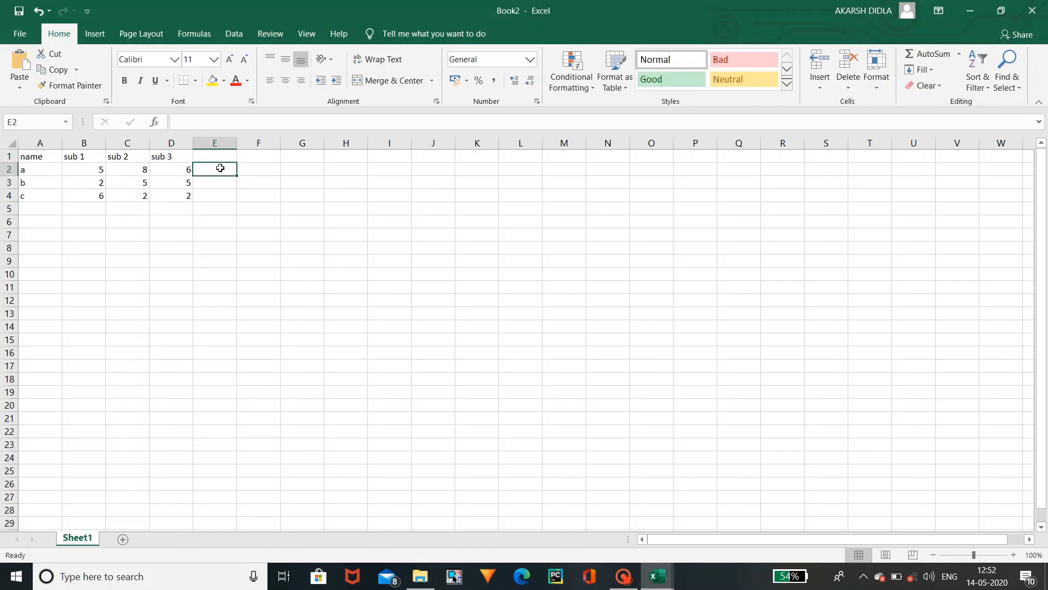
{"action": "left_click", "coordinate": [85, 166]}
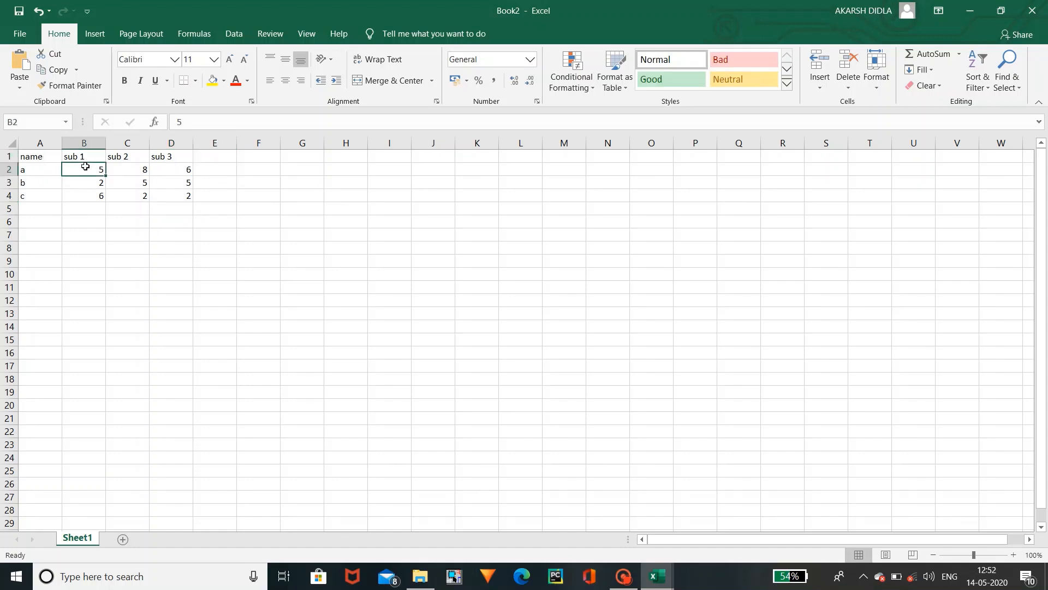
{"action": "key", "text": "shift+Right"}
{"action": "key", "text": "shift+Right"}
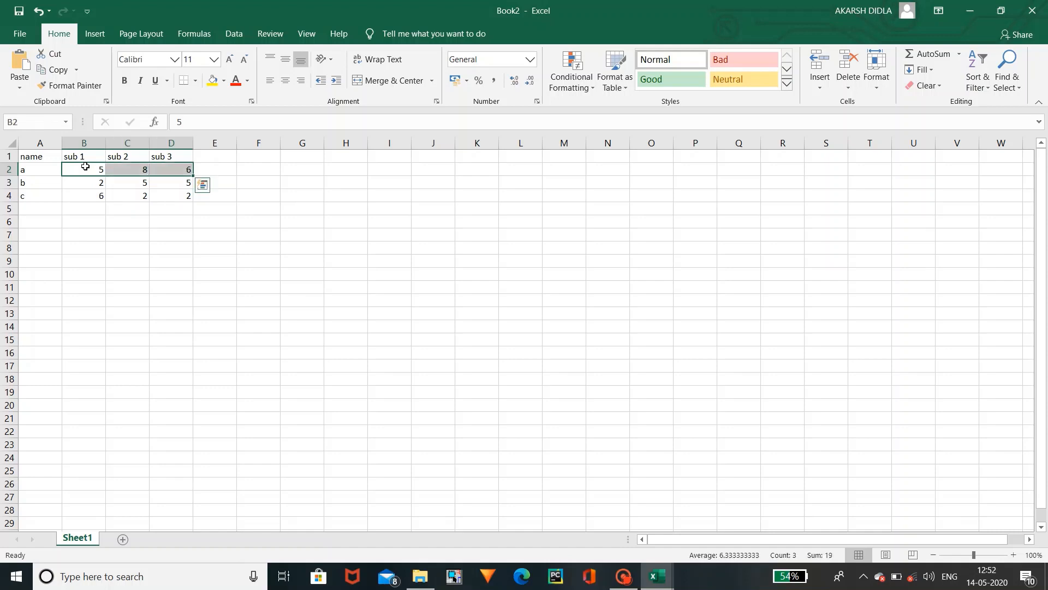
{"action": "left_click", "coordinate": [928, 54]}
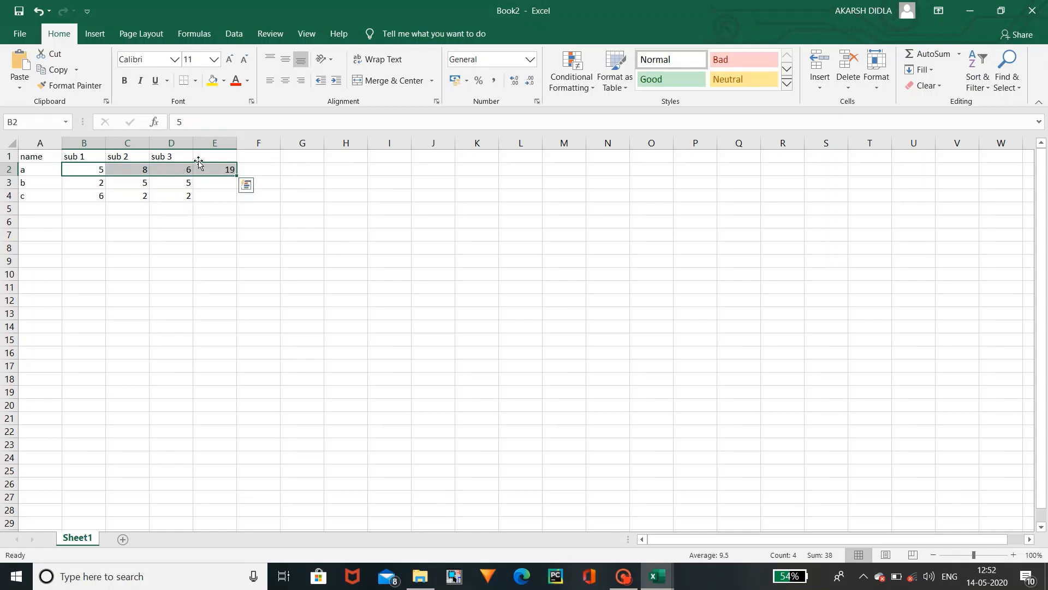
{"action": "left_click", "coordinate": [224, 170]}
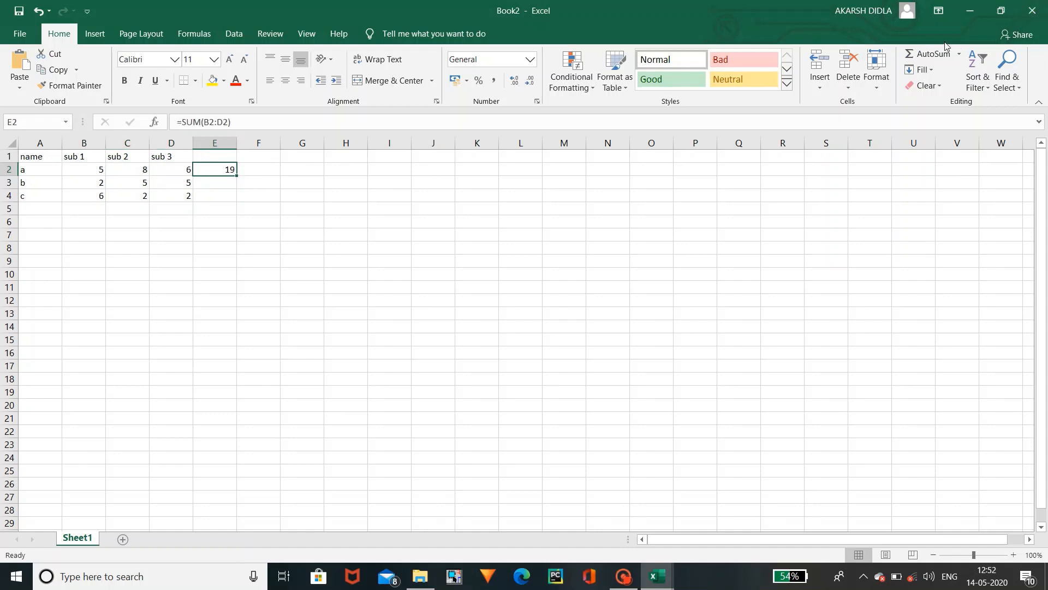
{"action": "left_click", "coordinate": [959, 54]}
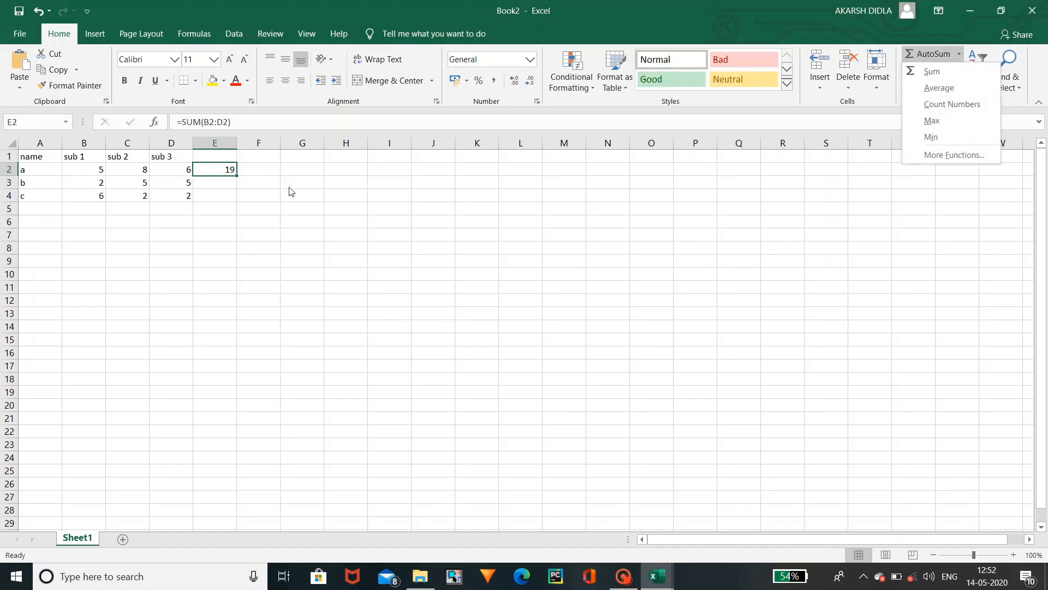
- Enter the header "total" in cell E1 above the sum
{"action": "left_click", "coordinate": [226, 159]}
{"action": "left_click", "coordinate": [227, 159]}
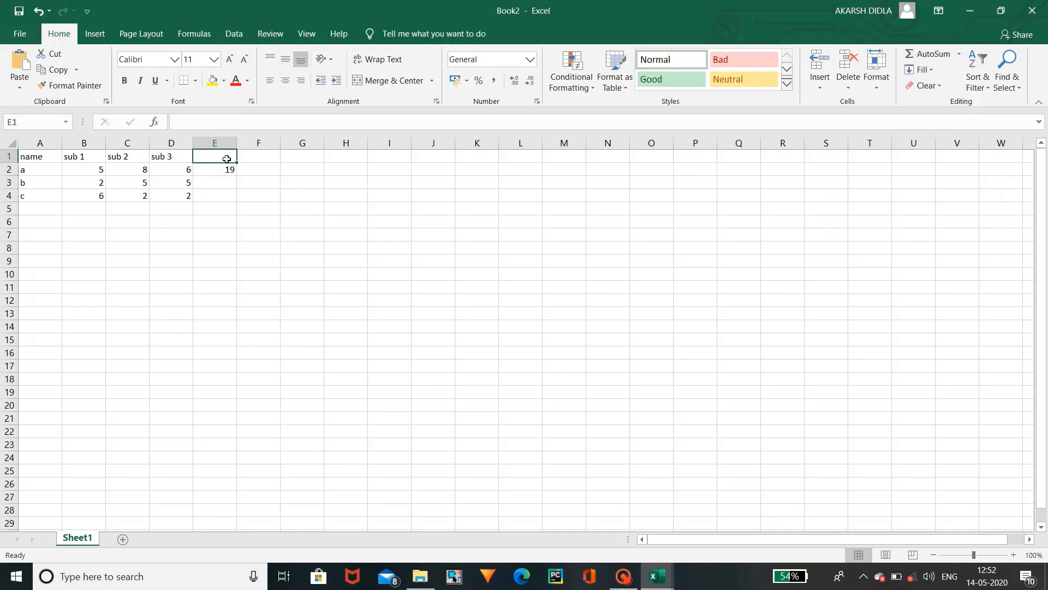
{"action": "type", "text": "tota"}
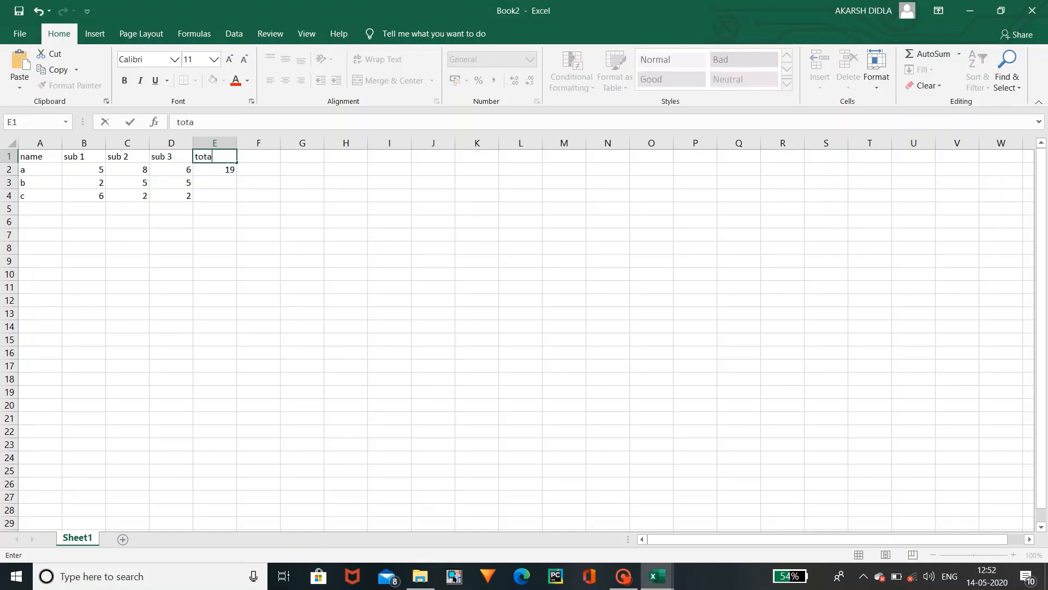
{"action": "type", "text": "l"}
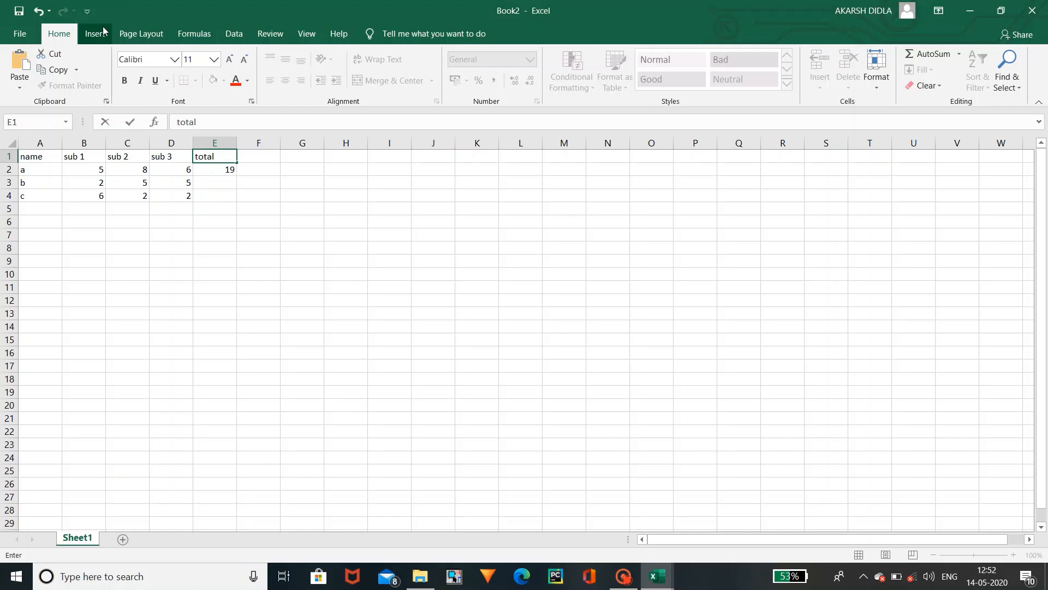
- Close the Book2 and Book1 workbooks without saving either of them
{"action": "left_click", "coordinate": [1031, 10]}
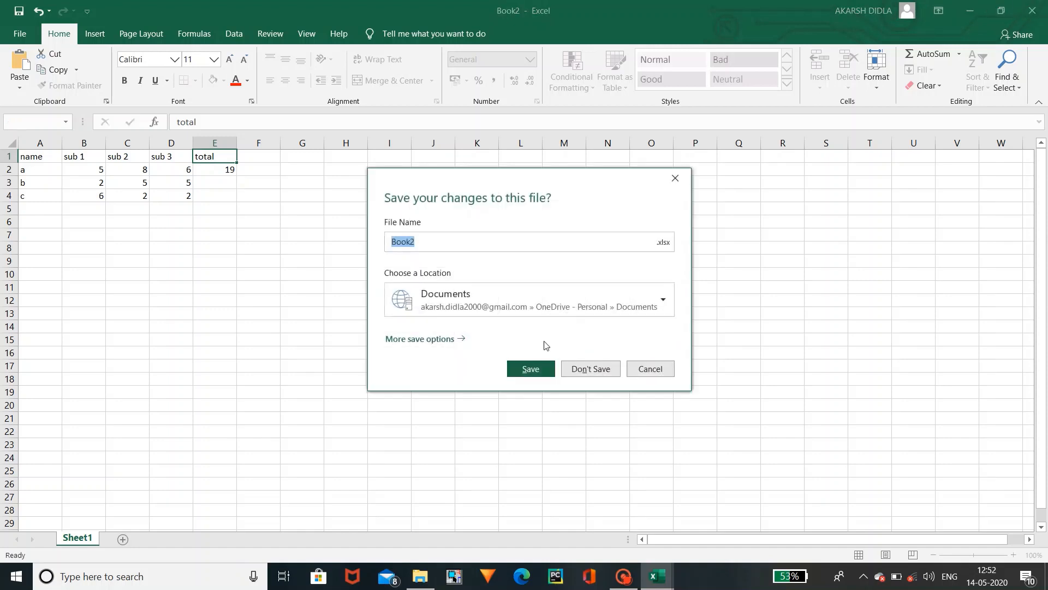
{"action": "left_click", "coordinate": [590, 368]}
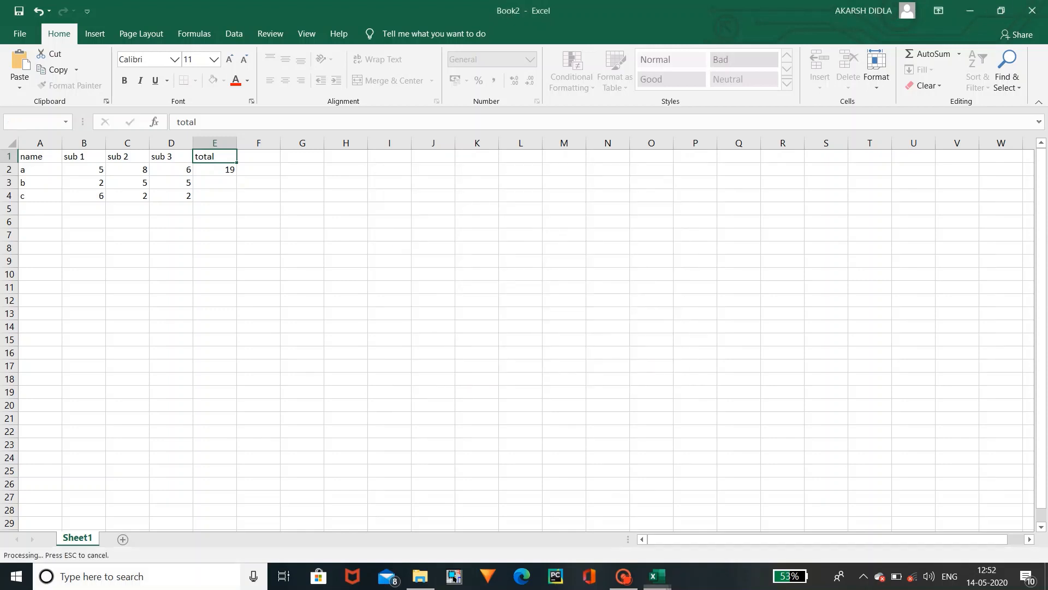
{"action": "left_click", "coordinate": [115, 577]}
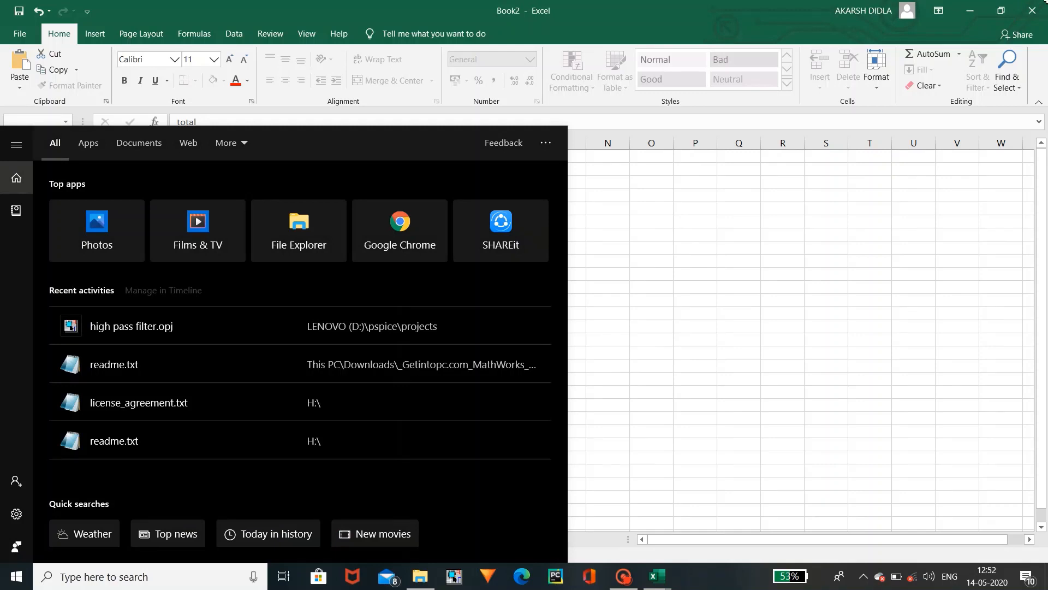
{"action": "left_click", "coordinate": [1045, 12]}
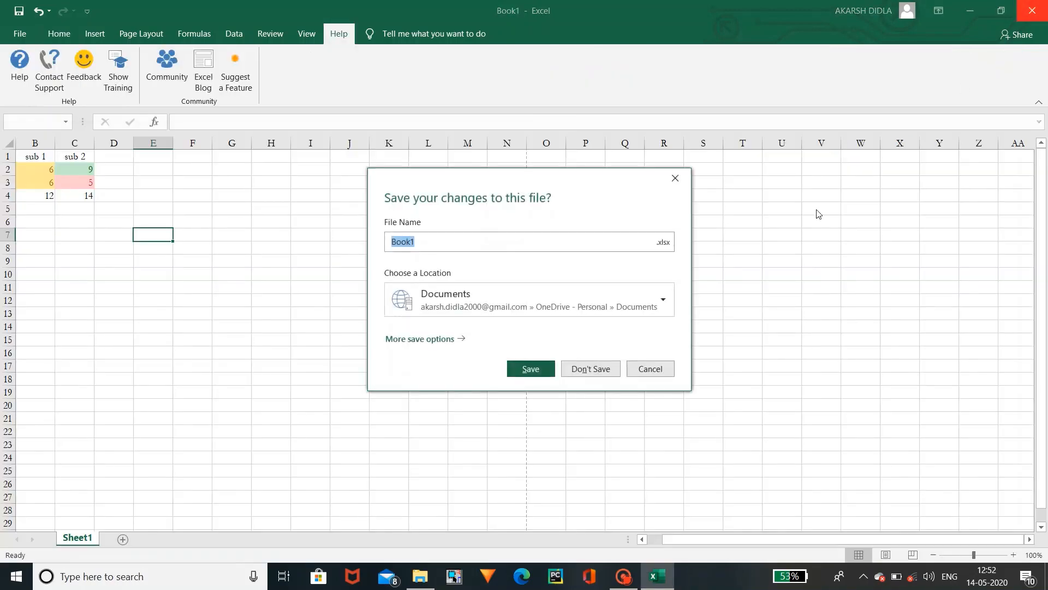
{"action": "left_click", "coordinate": [592, 369]}
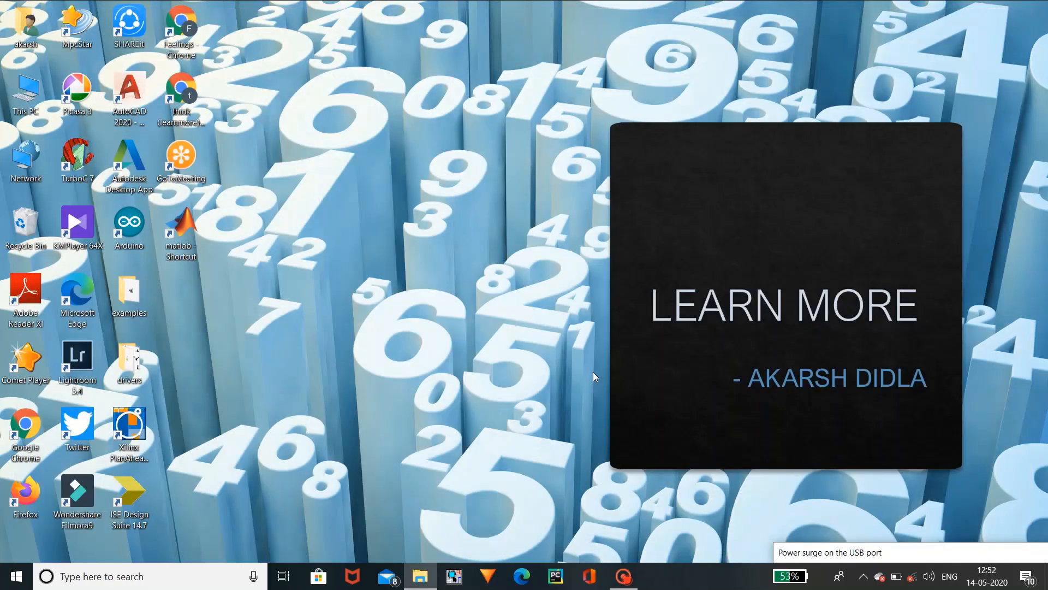
- Open WordPad and enter the sample lines "bmdvkjdc." and "bnlkacbl" in the blank document
{"action": "left_click", "coordinate": [140, 579]}
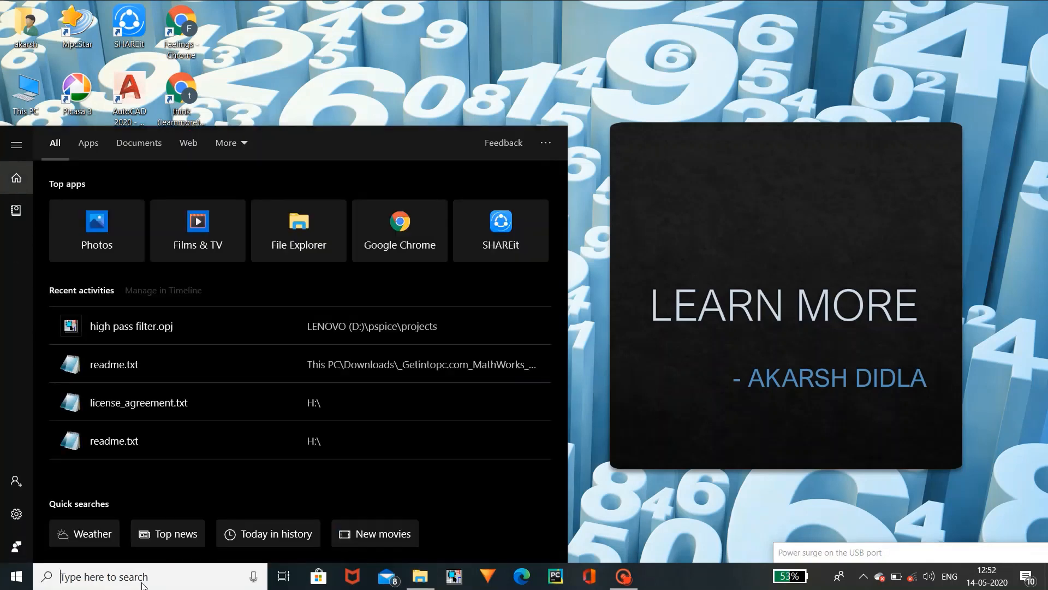
{"action": "type", "text": "woed"}
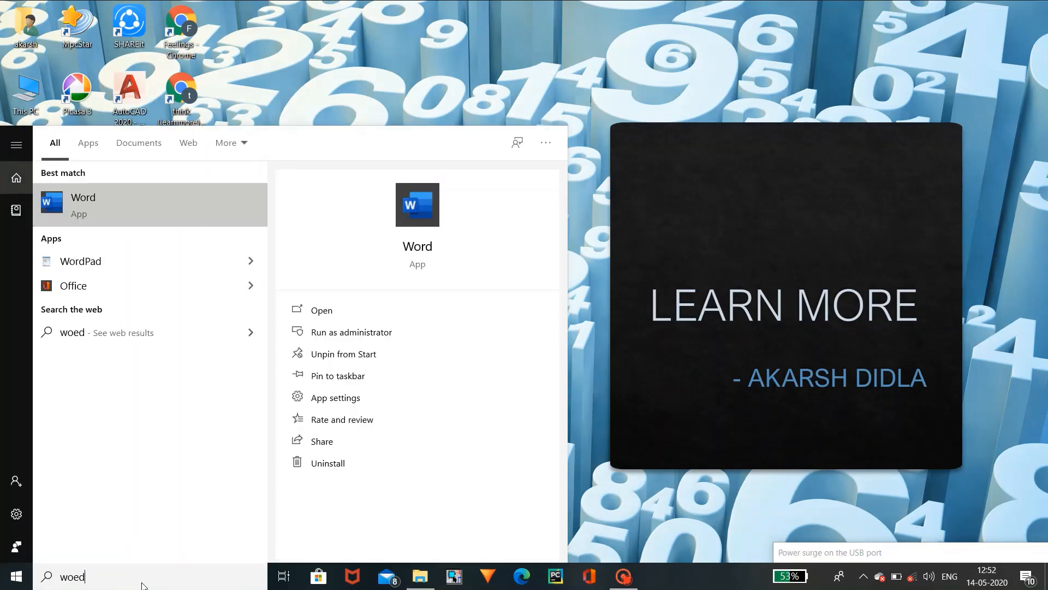
{"action": "type", "text": "pa"}
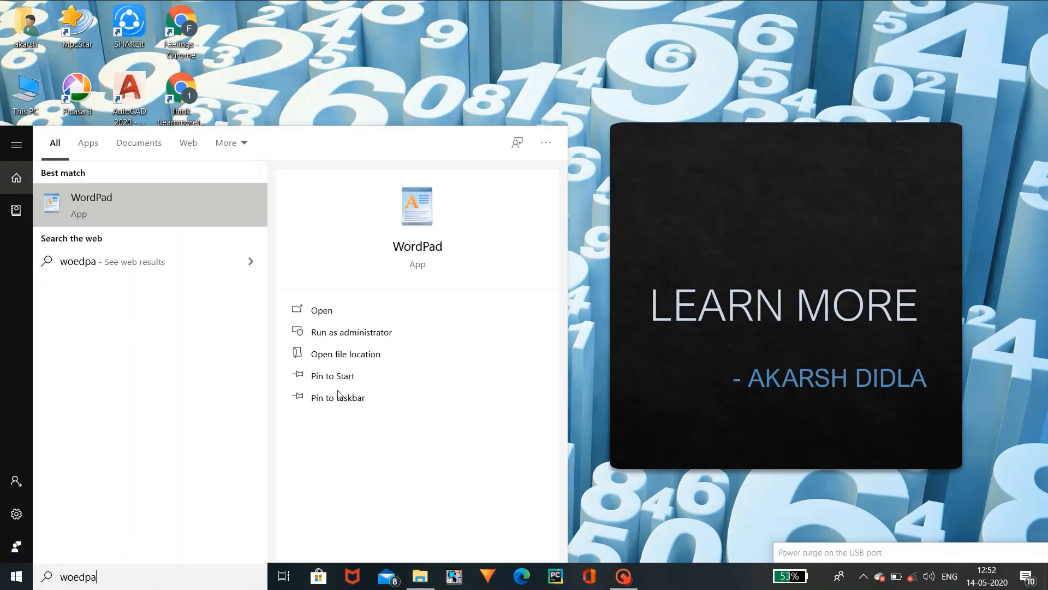
{"action": "left_click", "coordinate": [356, 301]}
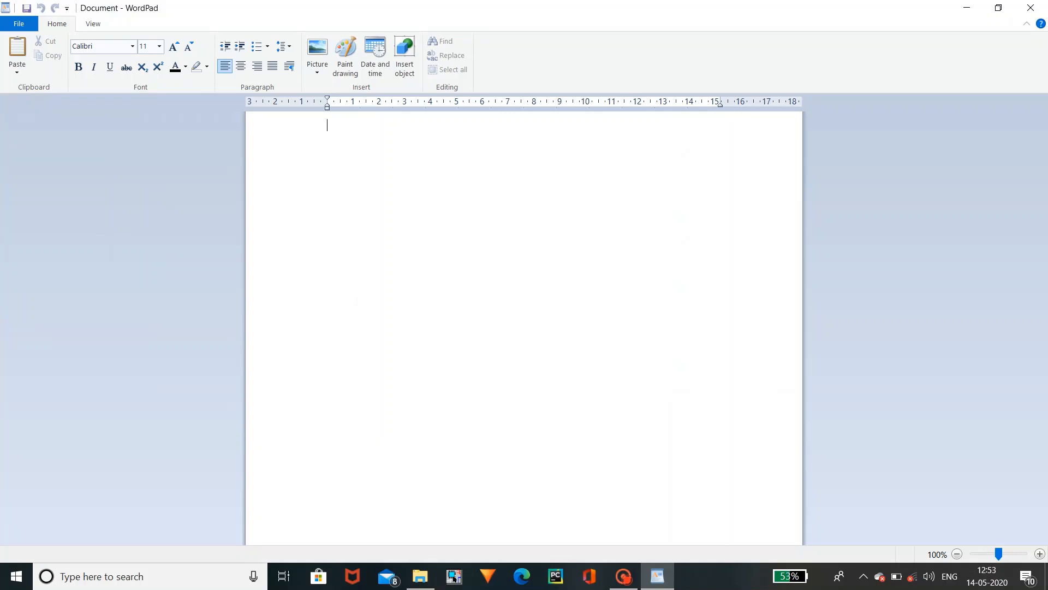
{"action": "type", "text": "bmdvkjdc"}
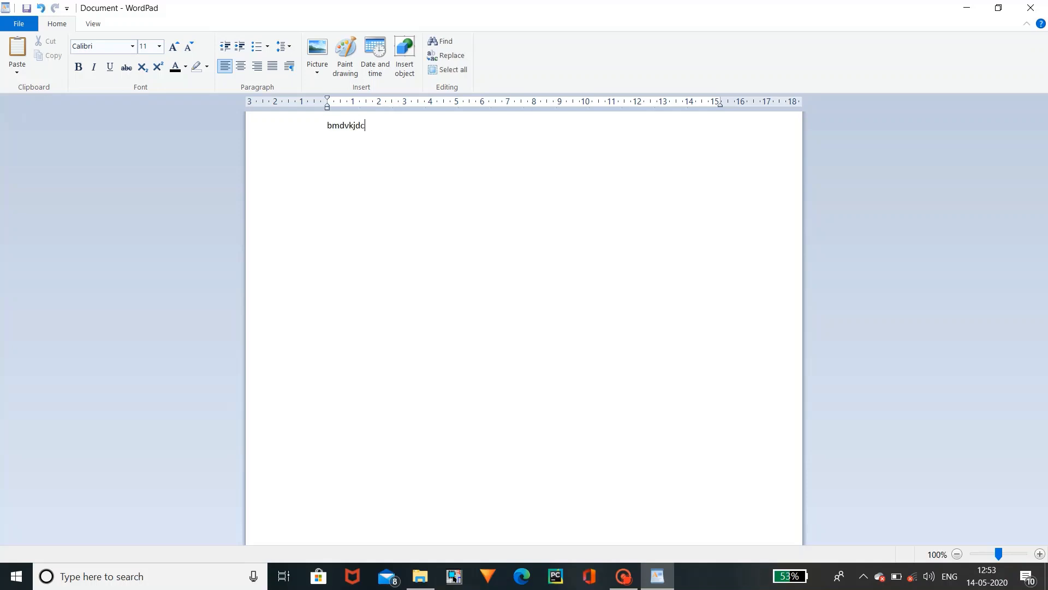
{"action": "type", "text": ". bnlkacbl"}
- Zoom the document in to 140% and back out to 100%
{"action": "left_click", "coordinate": [105, 27]}
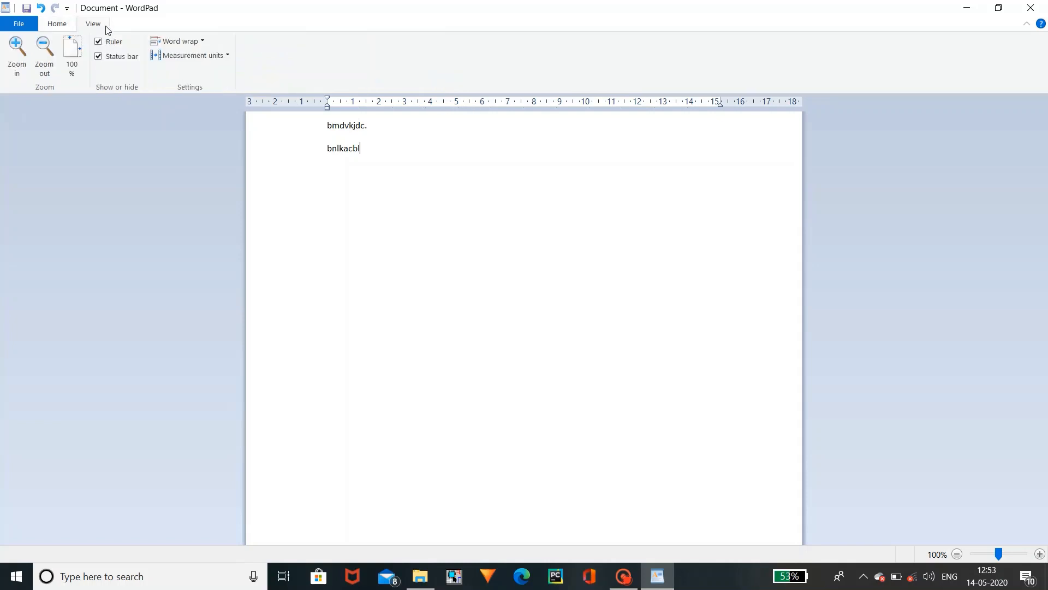
{"action": "left_click", "coordinate": [15, 43]}
{"action": "left_click", "coordinate": [15, 43]}
{"action": "left_click", "coordinate": [15, 43]}
{"action": "left_click", "coordinate": [16, 42]}
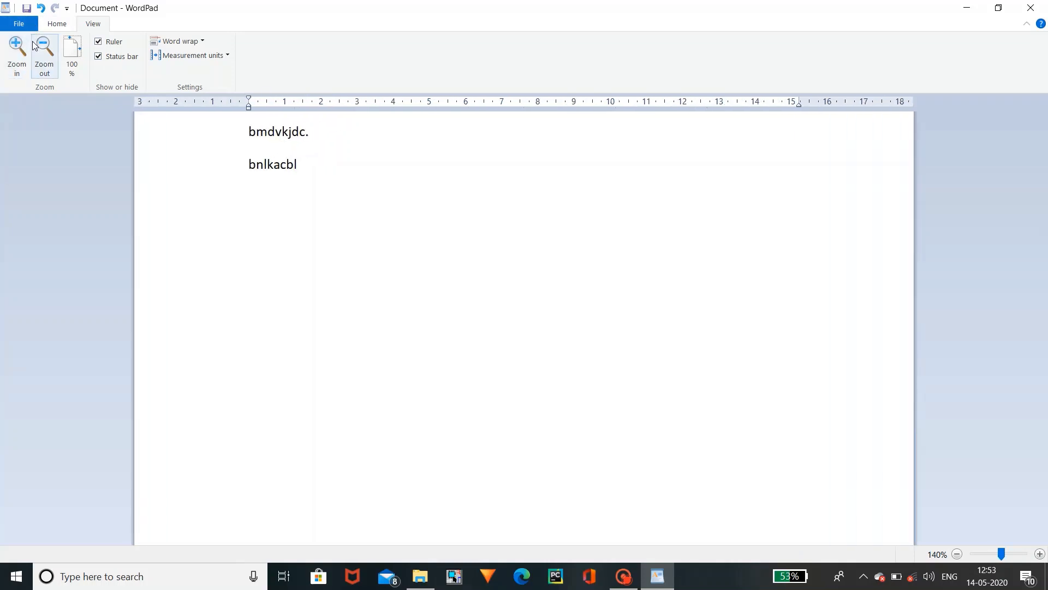
{"action": "left_click", "coordinate": [44, 46]}
{"action": "left_click", "coordinate": [44, 47]}
{"action": "left_click", "coordinate": [44, 46]}
{"action": "left_click", "coordinate": [44, 47]}
- Hide the ruler and the status bar, and view the word wrap options
{"action": "left_click", "coordinate": [98, 42]}
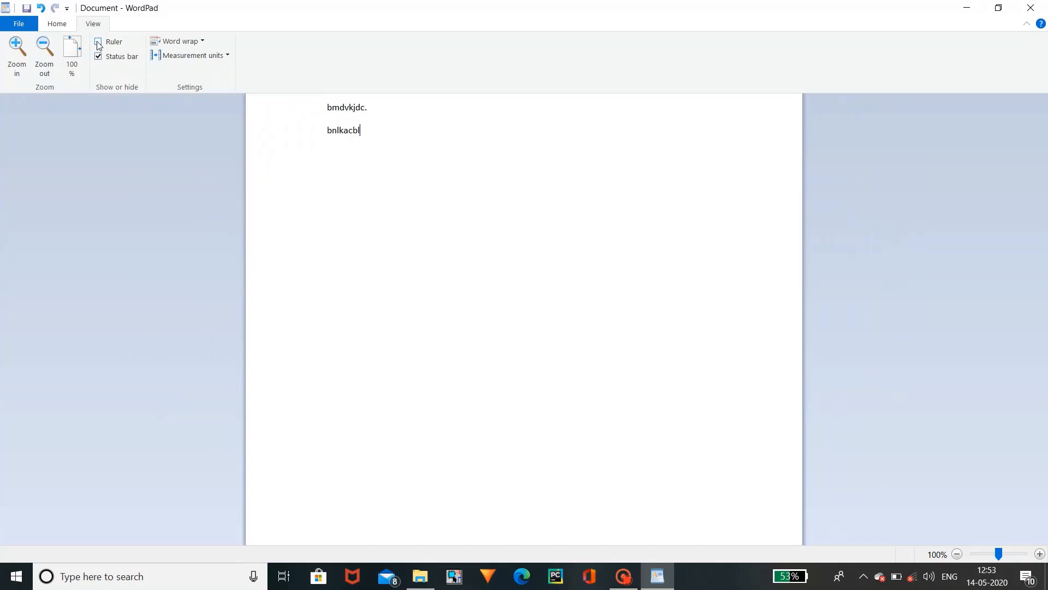
{"action": "left_click", "coordinate": [99, 57]}
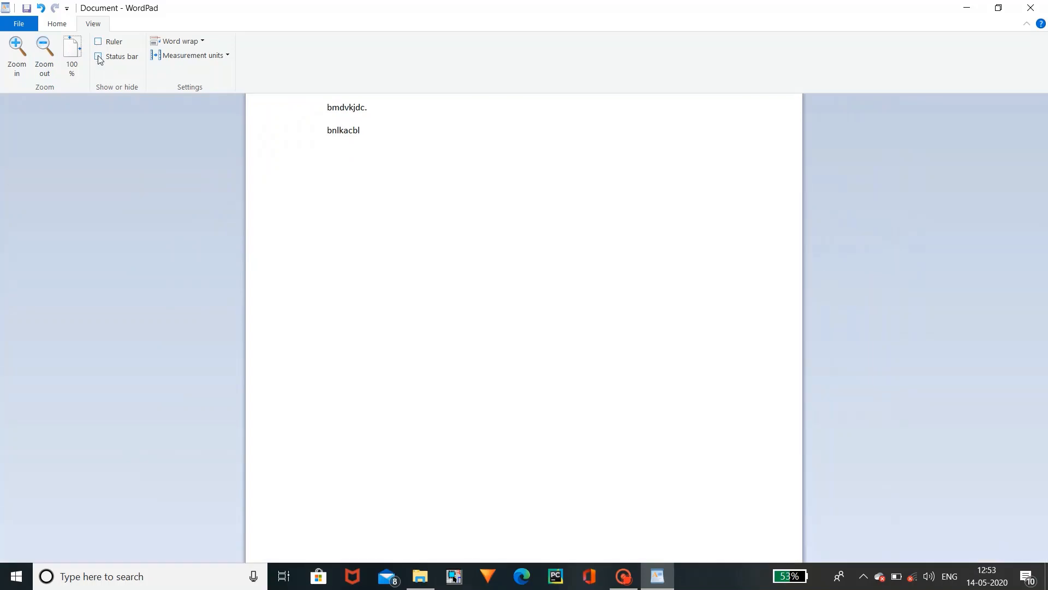
{"action": "left_click", "coordinate": [202, 41]}
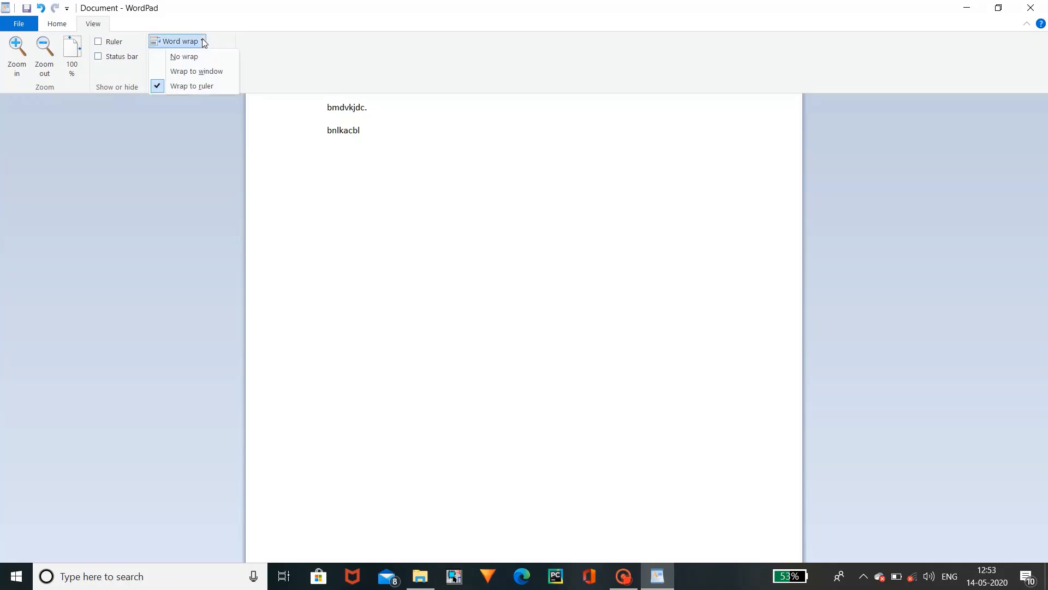
{"action": "left_click", "coordinate": [202, 40]}
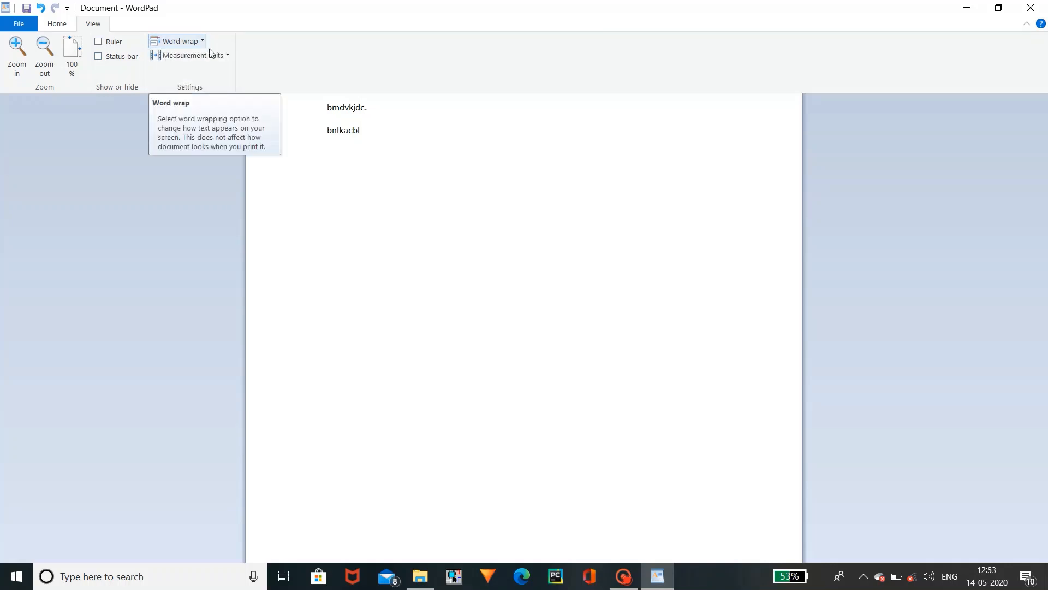
- Set the measurement units to inches and show the ruler again
{"action": "left_click", "coordinate": [215, 55]}
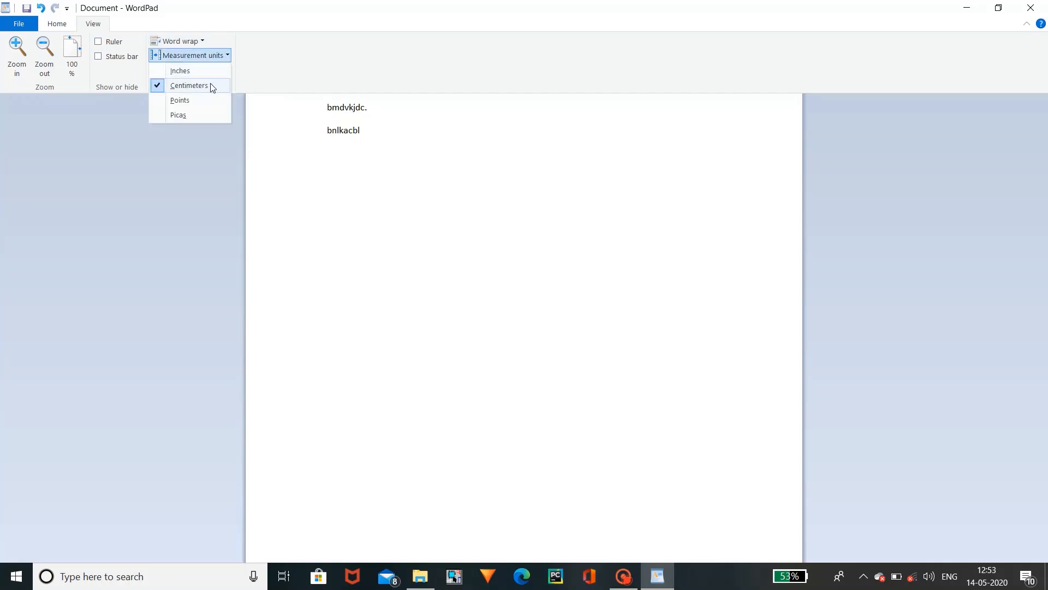
{"action": "left_click", "coordinate": [203, 71]}
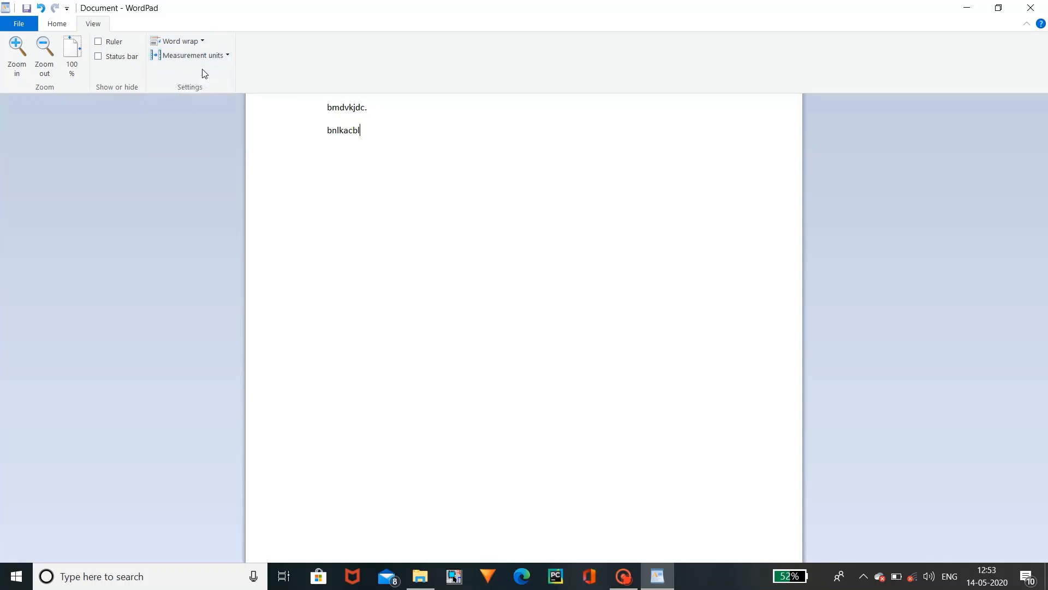
{"action": "left_click", "coordinate": [99, 42]}
- Set the ruler's measurement units back to centimeters
{"action": "left_click", "coordinate": [198, 57]}
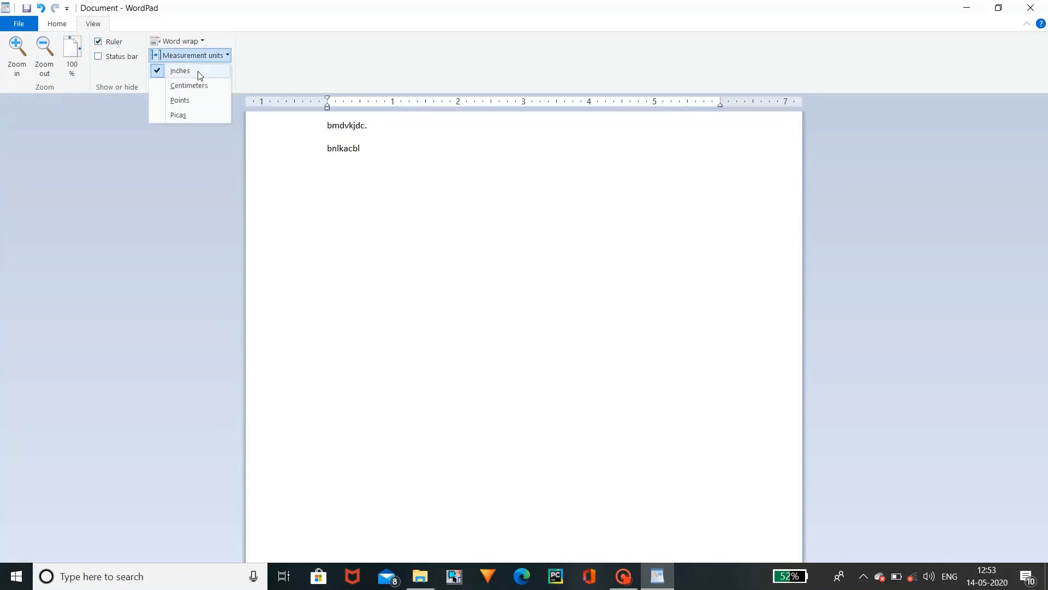
{"action": "left_click", "coordinate": [210, 56]}
{"action": "left_click", "coordinate": [210, 87]}
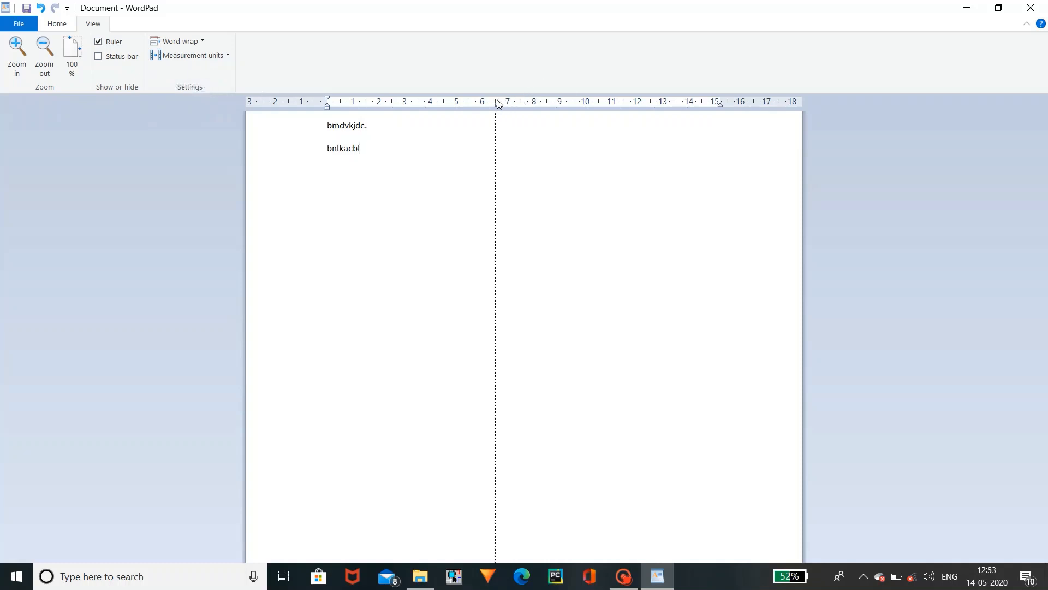
- Place a tab stop at about 6.5 cm on the ruler and view the available file commands without choosing one
{"action": "left_click_drag", "start_coordinate": [479, 101], "coordinate": [325, 105]}
{"action": "left_click", "coordinate": [67, 24]}
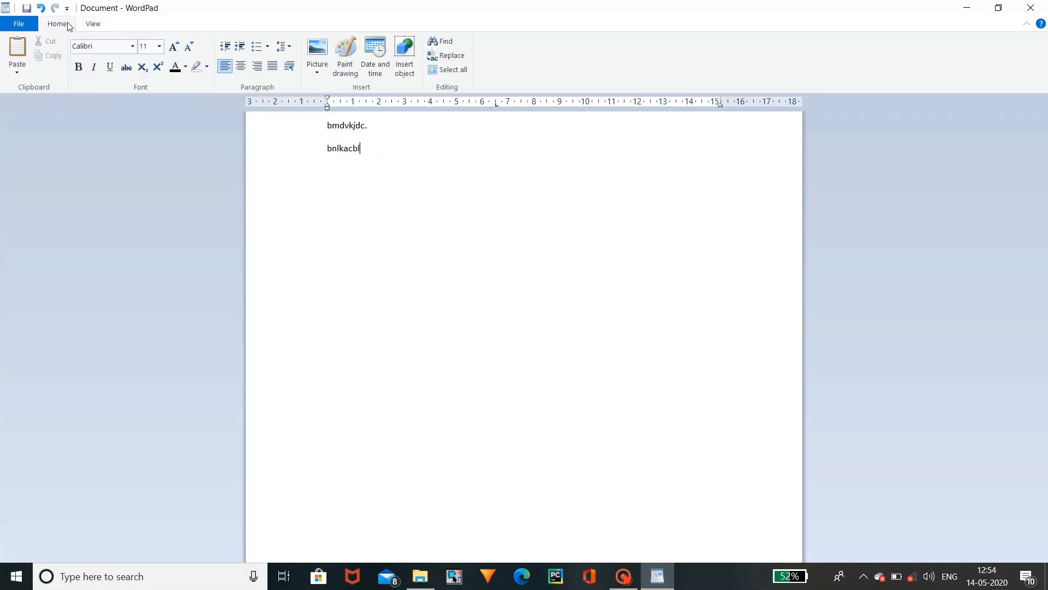
{"action": "left_click", "coordinate": [21, 26]}
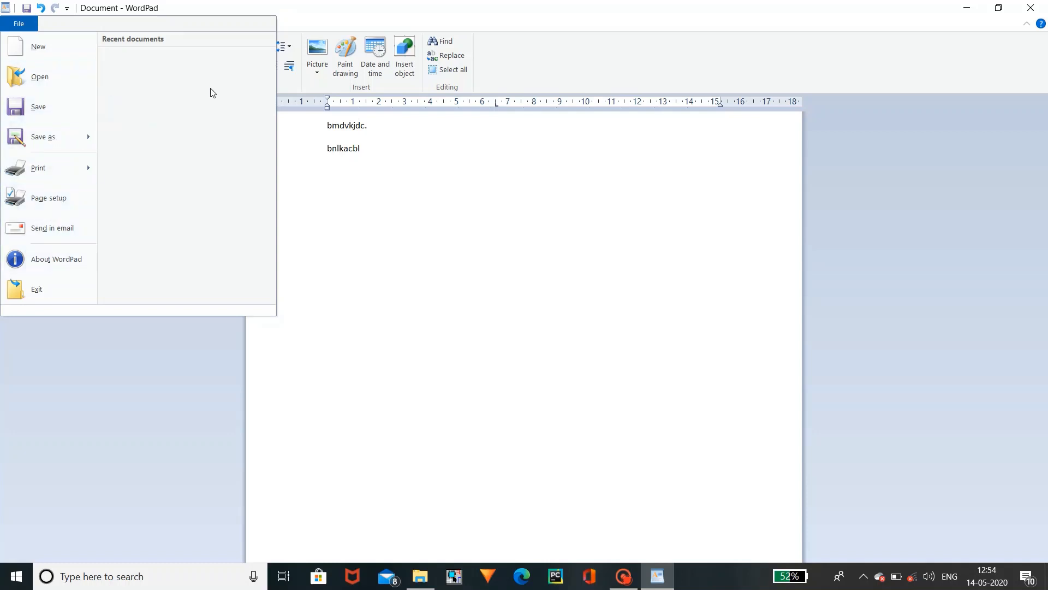
{"action": "left_click", "coordinate": [310, 104]}
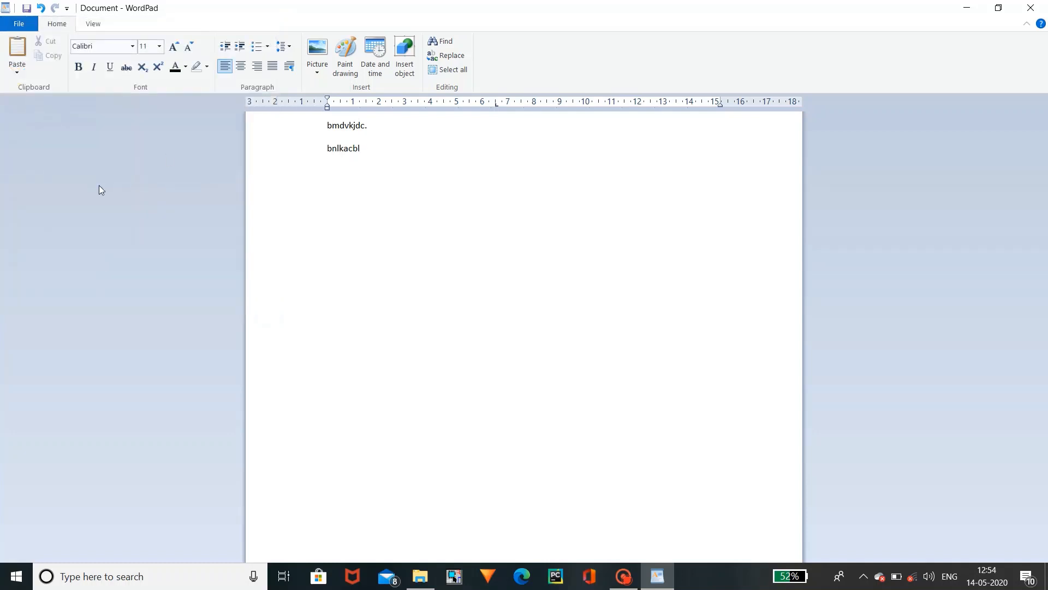